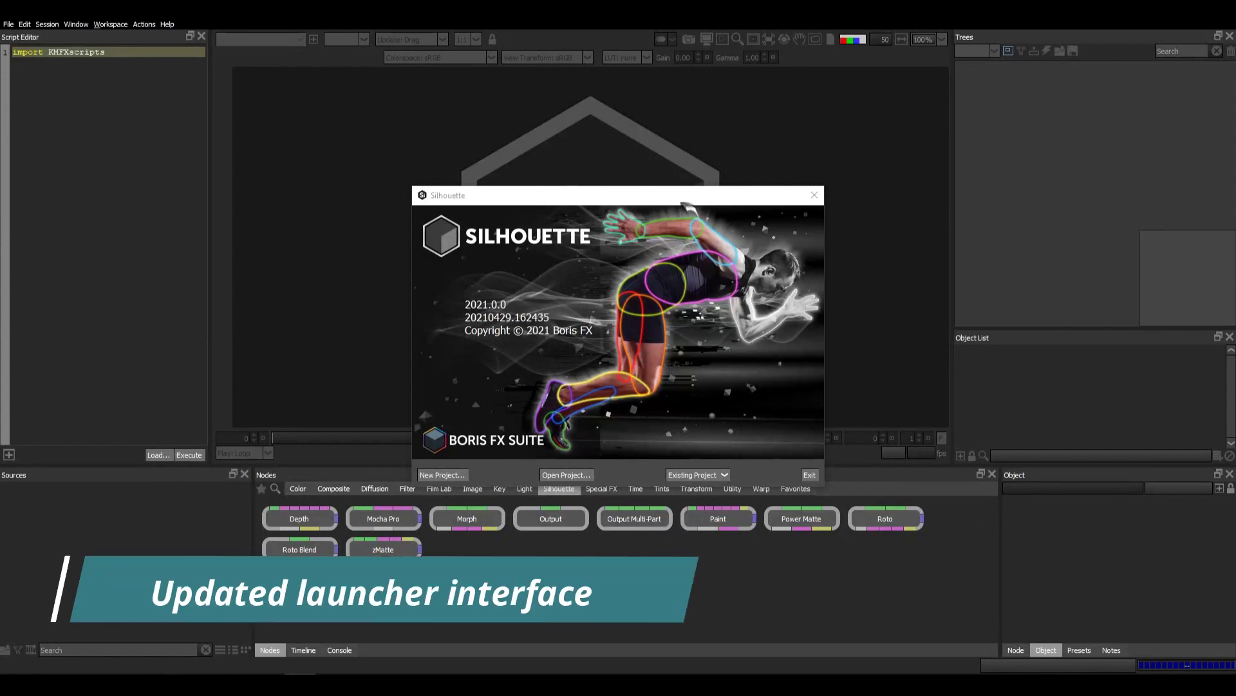
pyautogui.moveTo(685, 203); pyautogui.dragTo(689, 149)
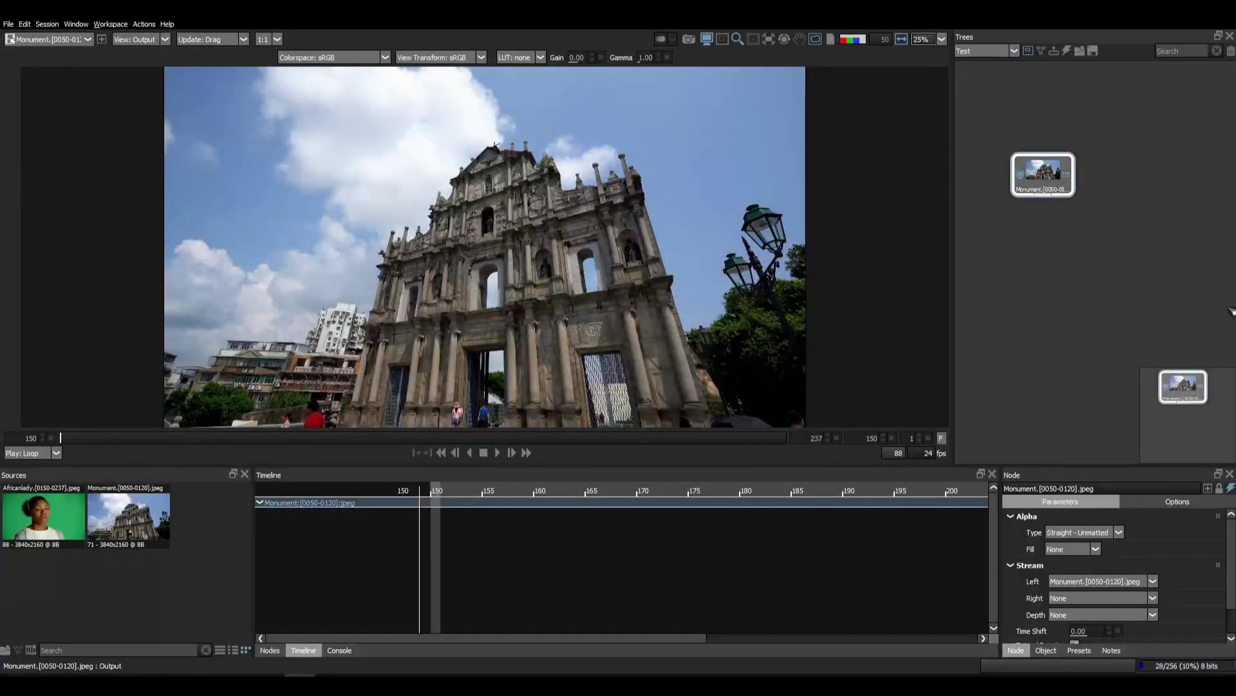
# Show the available Warp nodes and locate the Lens Correction node
pyautogui.click(270, 650)
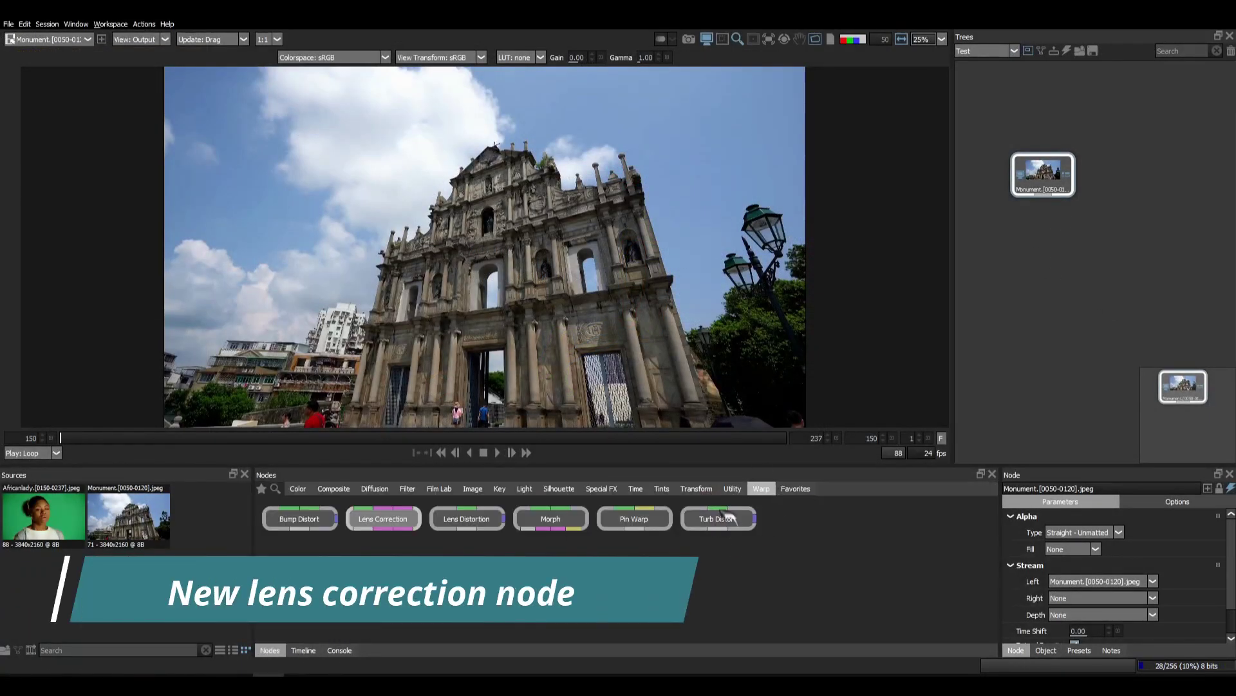
pyautogui.click(388, 522)
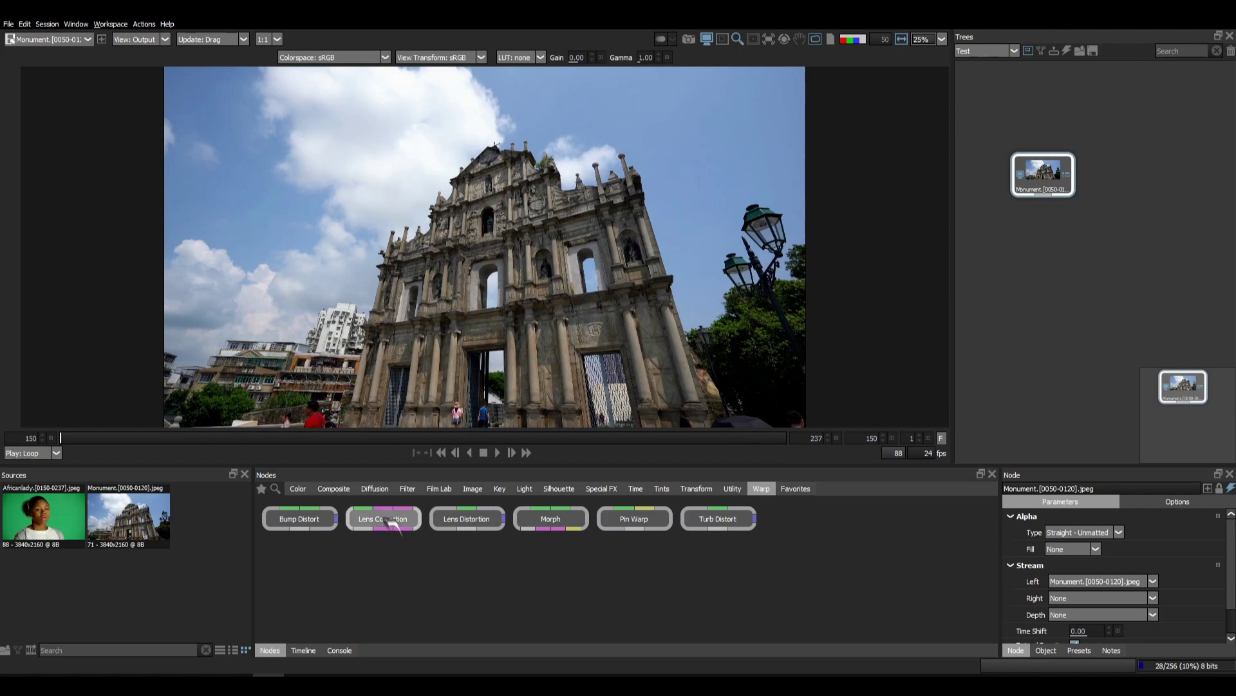
pyautogui.scroll(2, 1060, 274)
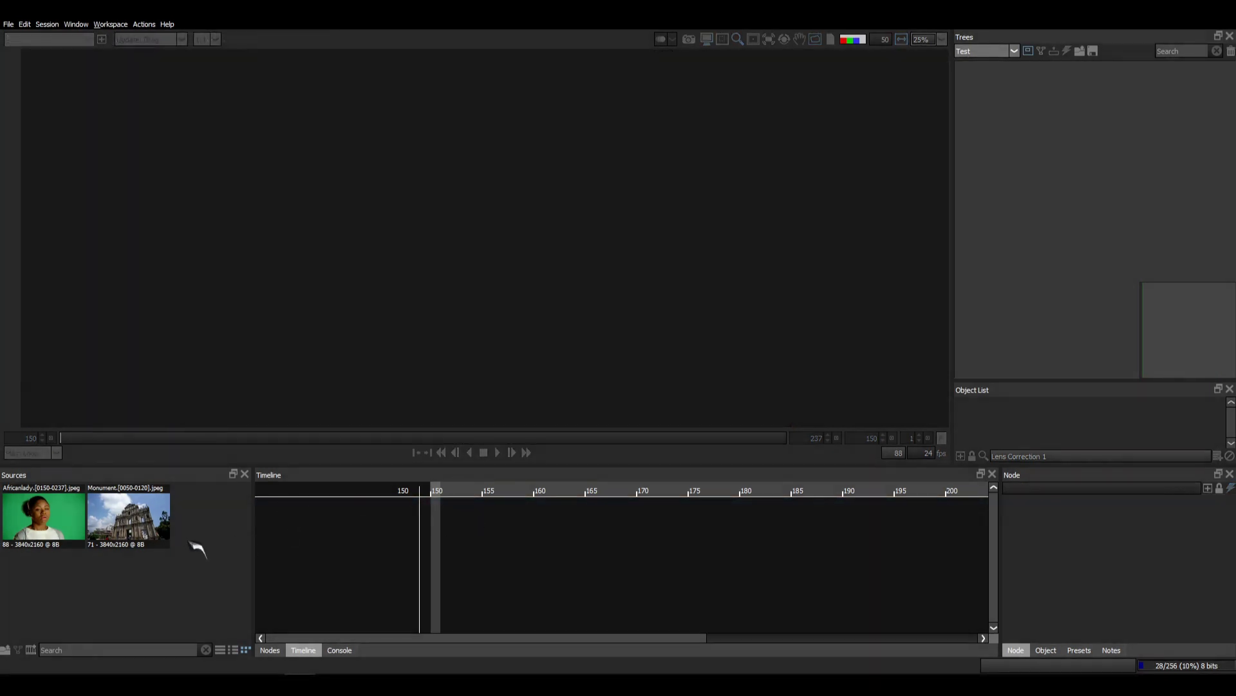
# Import video.mp4 from the FOOTAGES folder and add the clip to the node tree
pyautogui.doubleClick(202, 547)
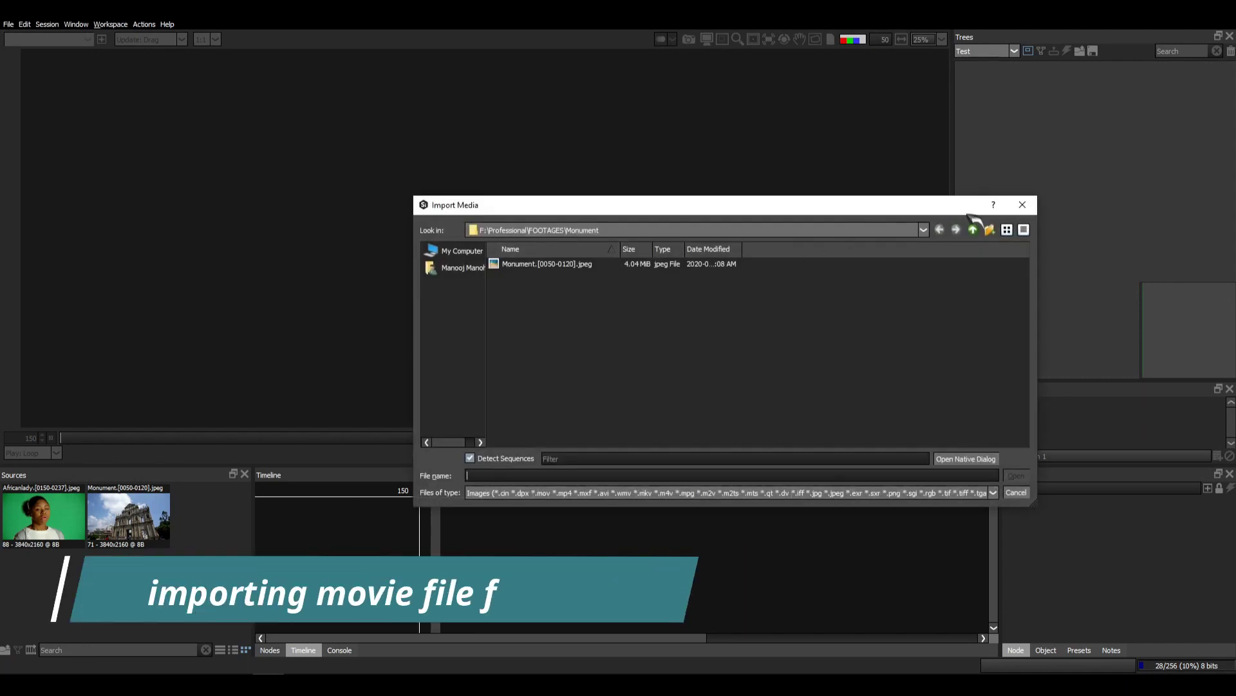
pyautogui.click(973, 230)
pyautogui.scroll(-2, 562, 382)
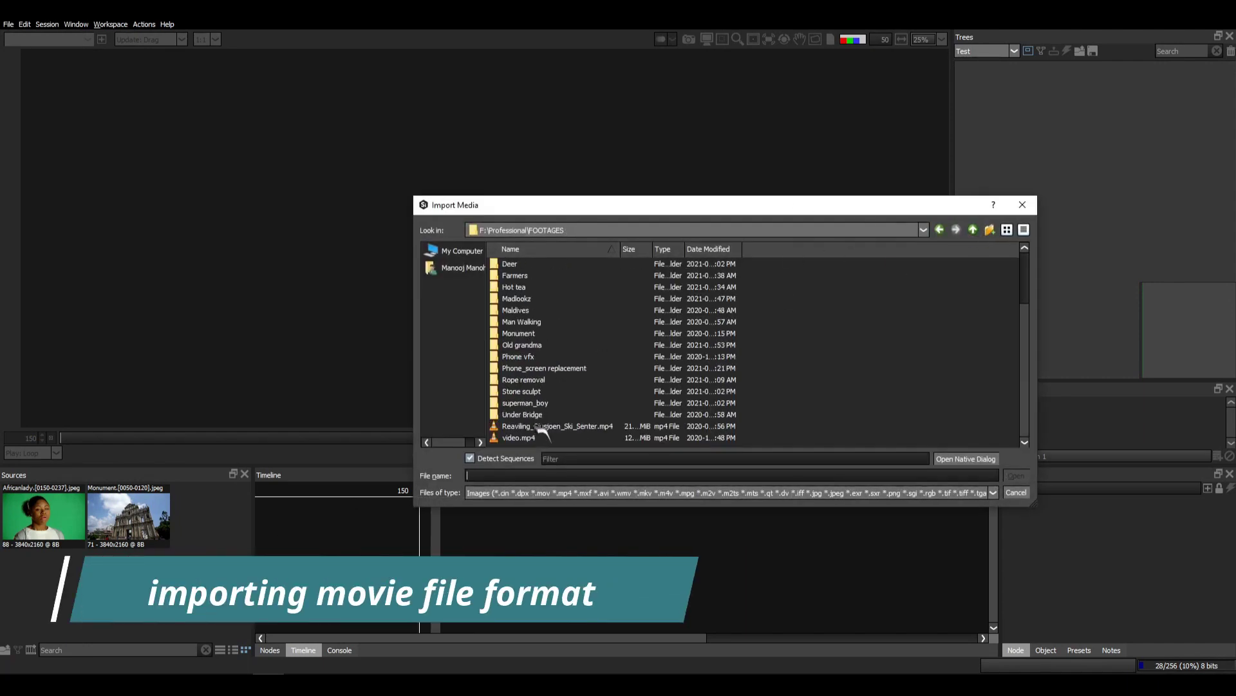
pyautogui.click(530, 438)
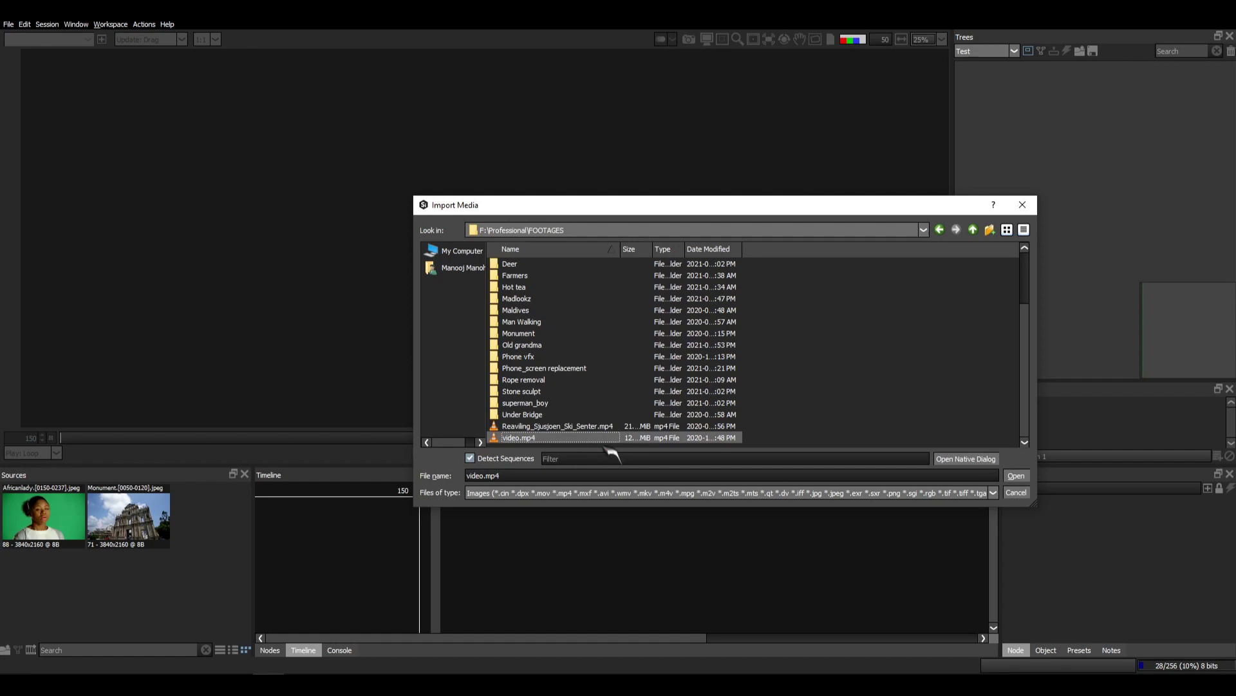
pyautogui.click(1016, 477)
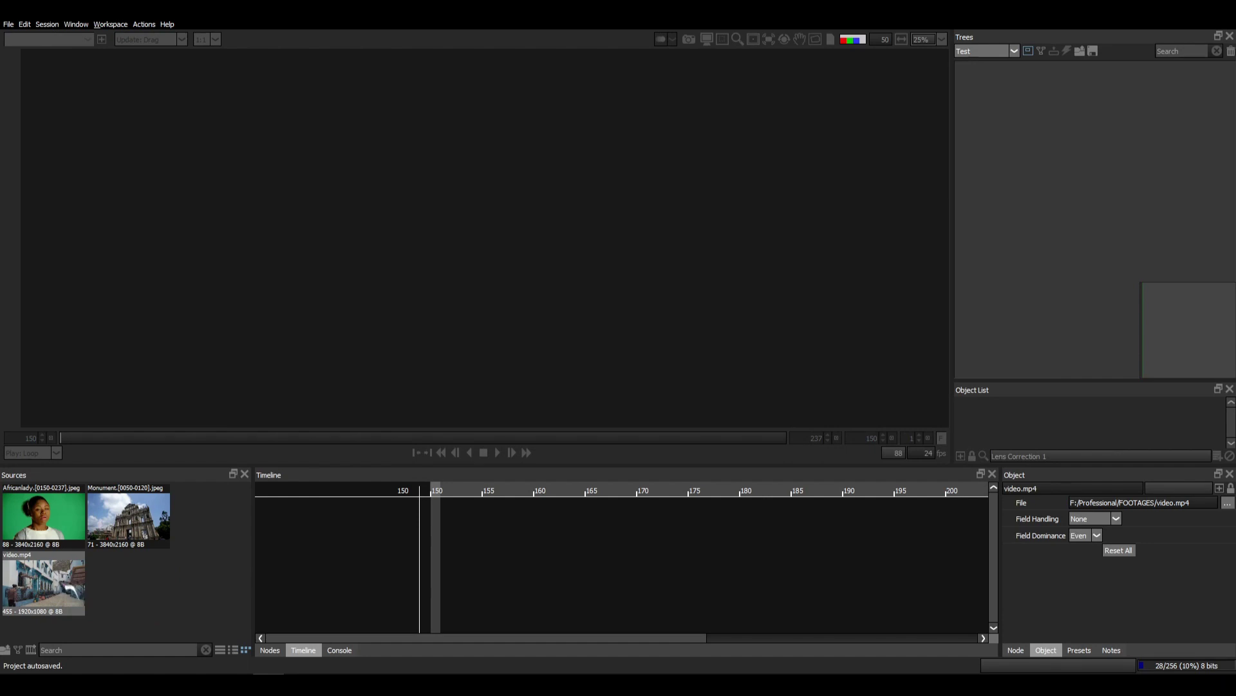
pyautogui.moveTo(67, 589); pyautogui.dragTo(1071, 183)
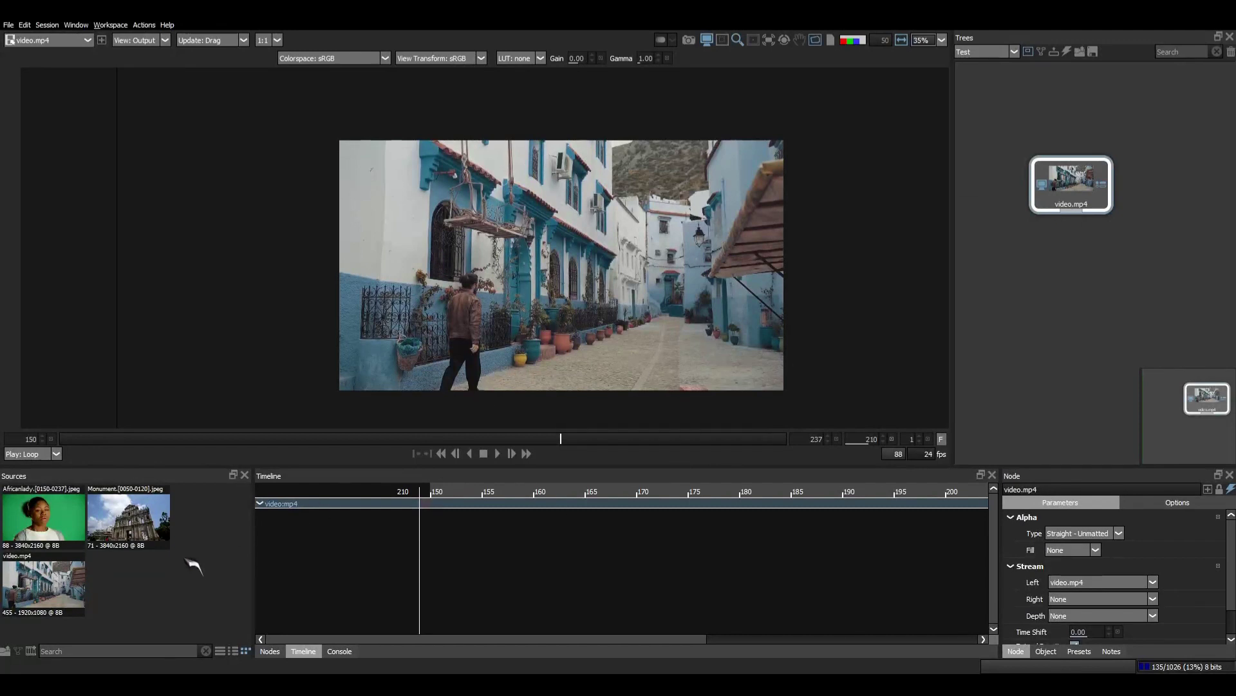
# Browse to the Old grandma folder in the media importer and compare its contents with Detect Sequences off and on
pyautogui.doubleClick(227, 546)
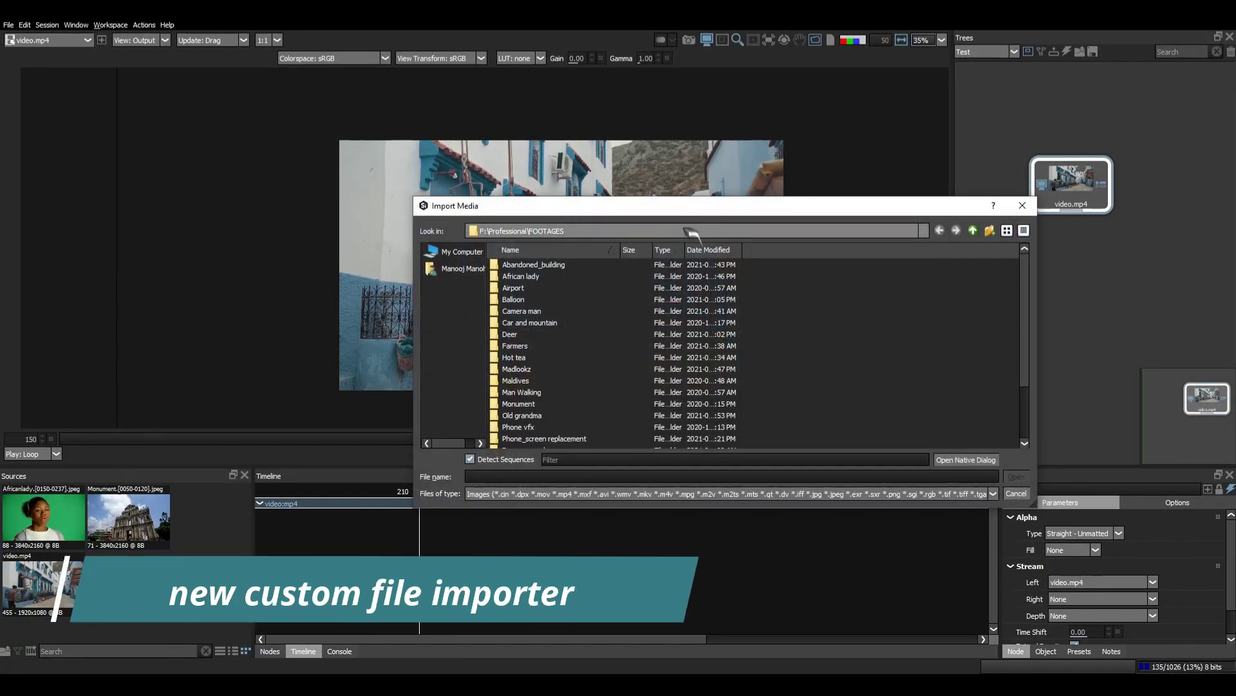
pyautogui.moveTo(690, 213); pyautogui.dragTo(541, 133)
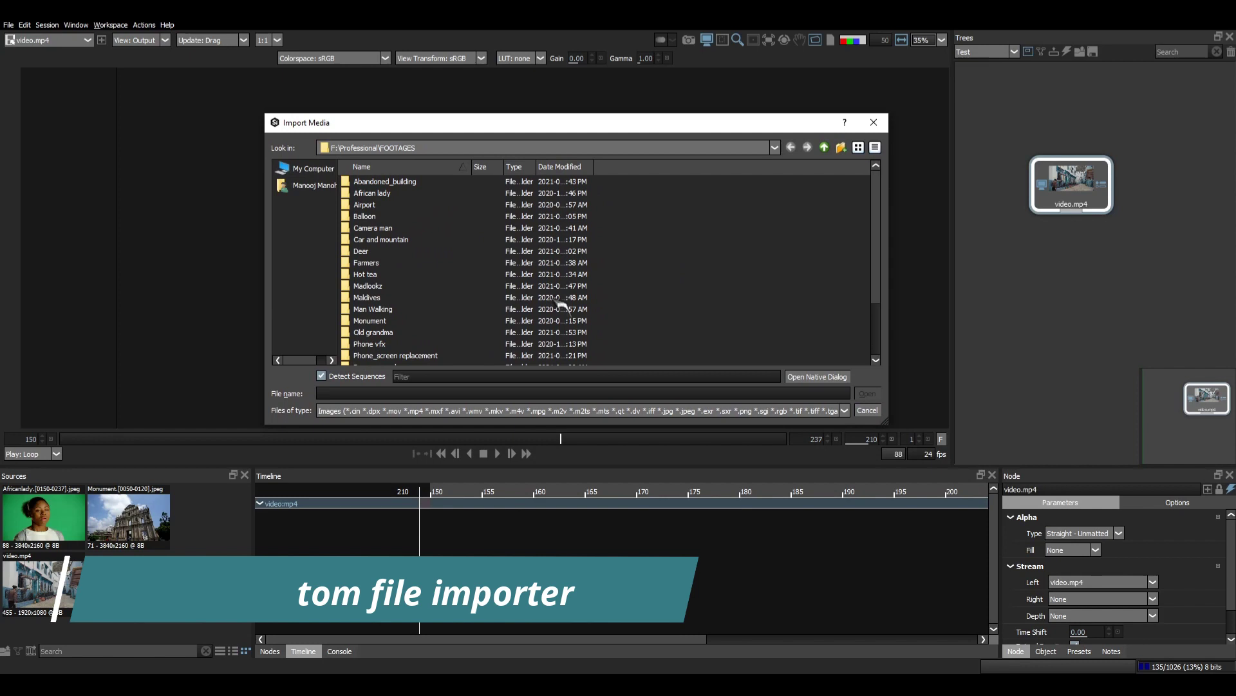
pyautogui.click(341, 390)
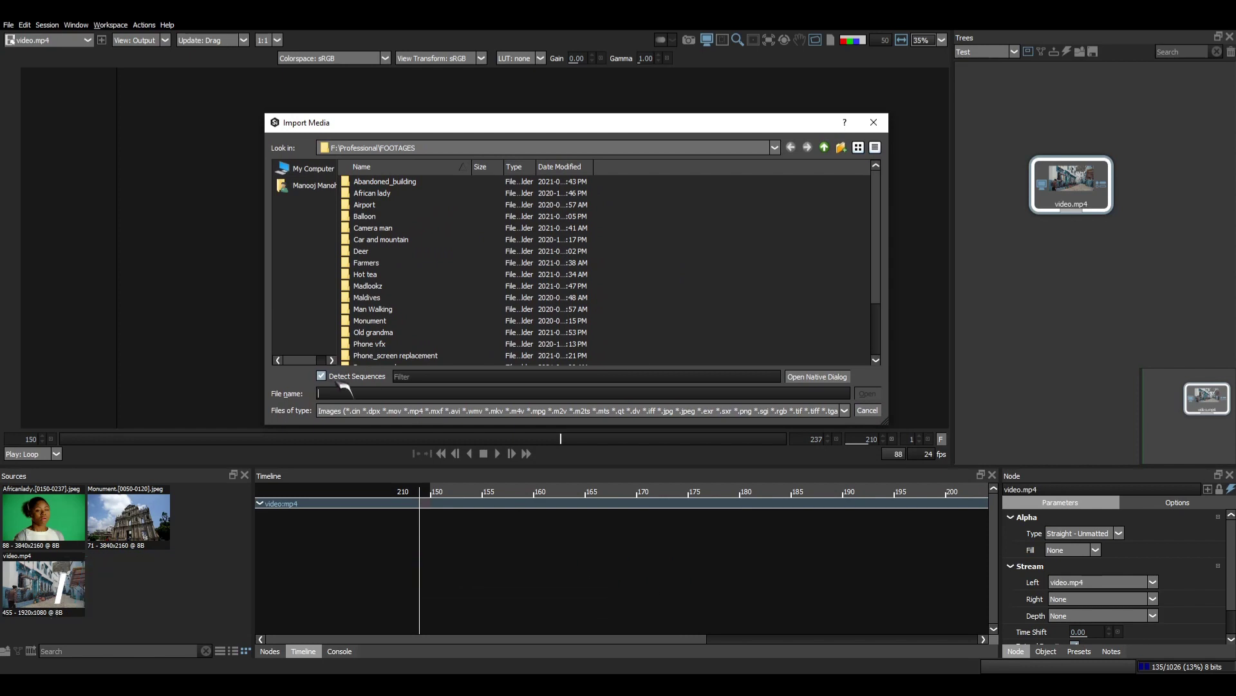
pyautogui.doubleClick(375, 332)
pyautogui.click(321, 376)
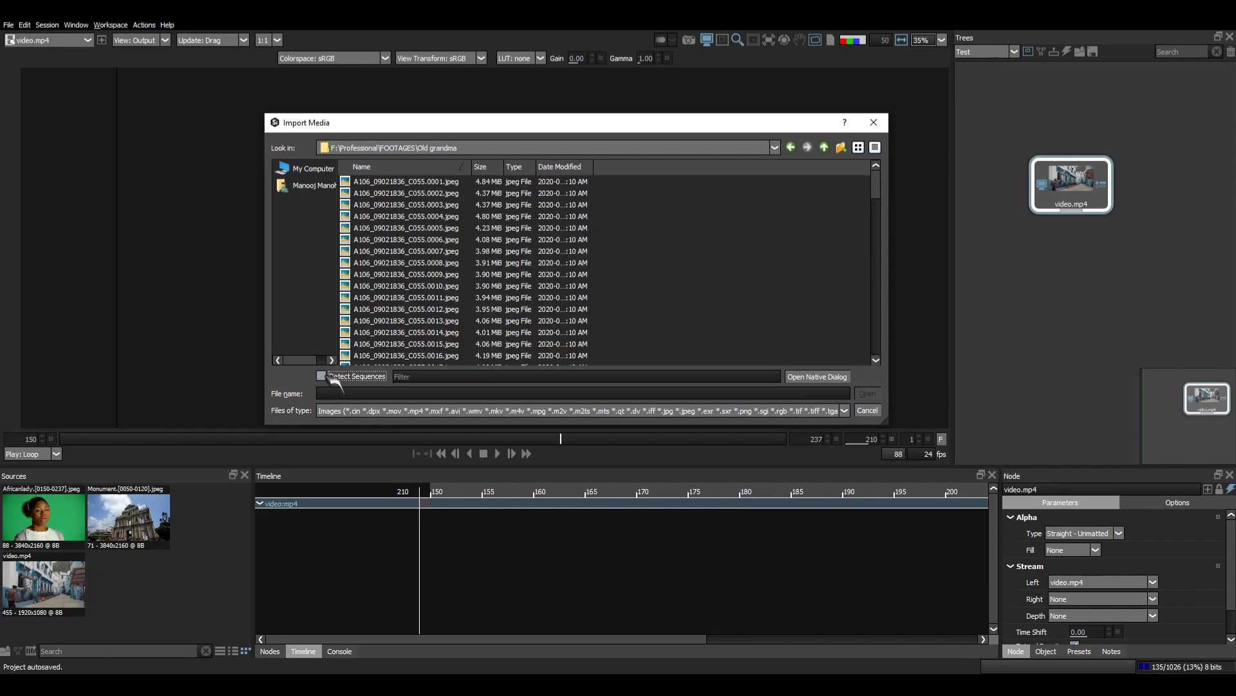
pyautogui.click(329, 375)
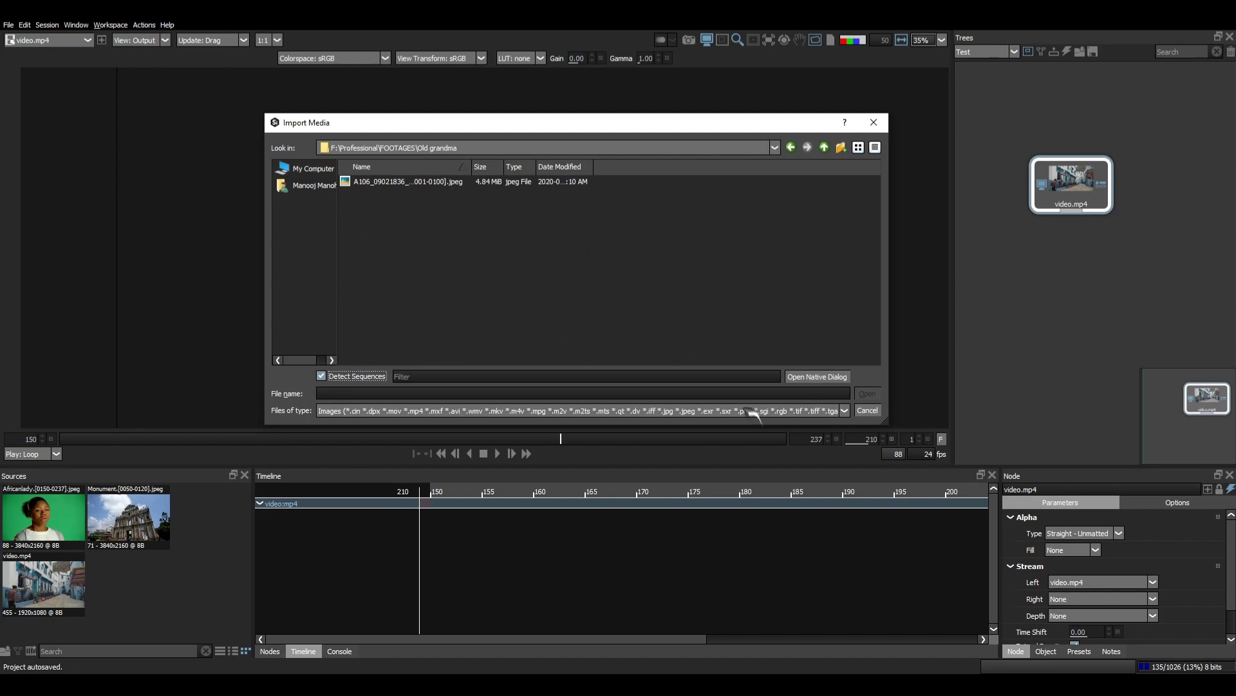
# Review the importer's supported file types and look through the Old grandma frames in the native file dialog
pyautogui.click(826, 413)
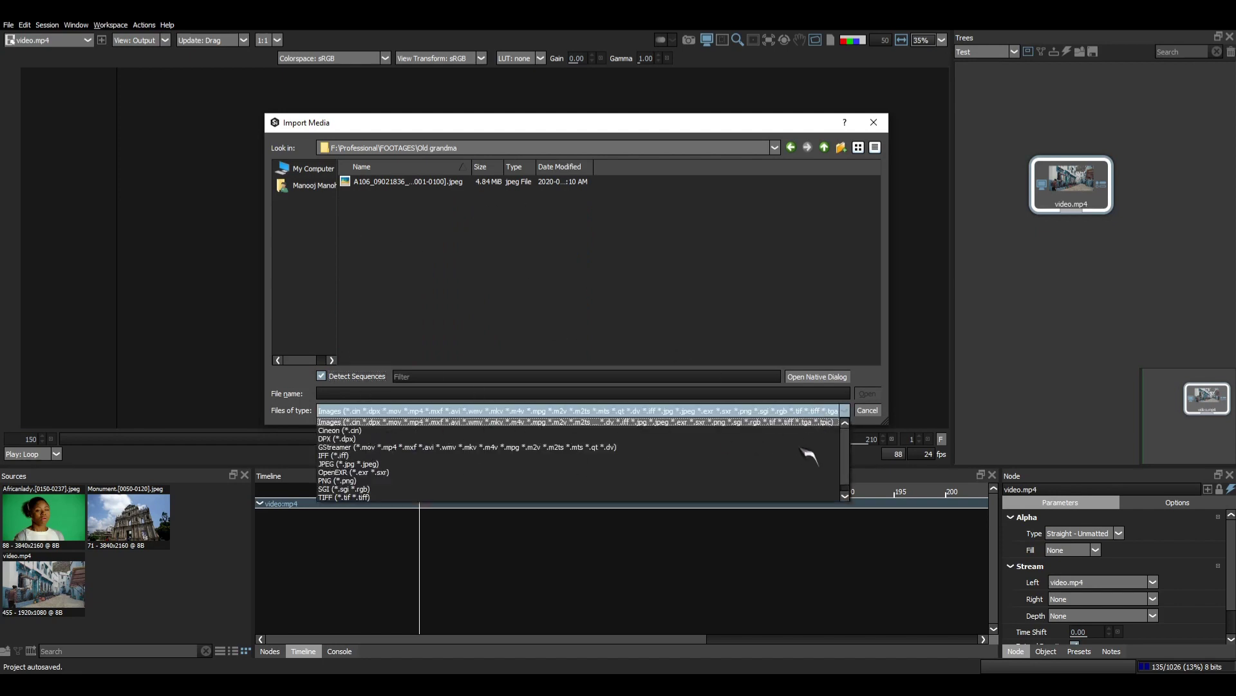
pyautogui.click(649, 404)
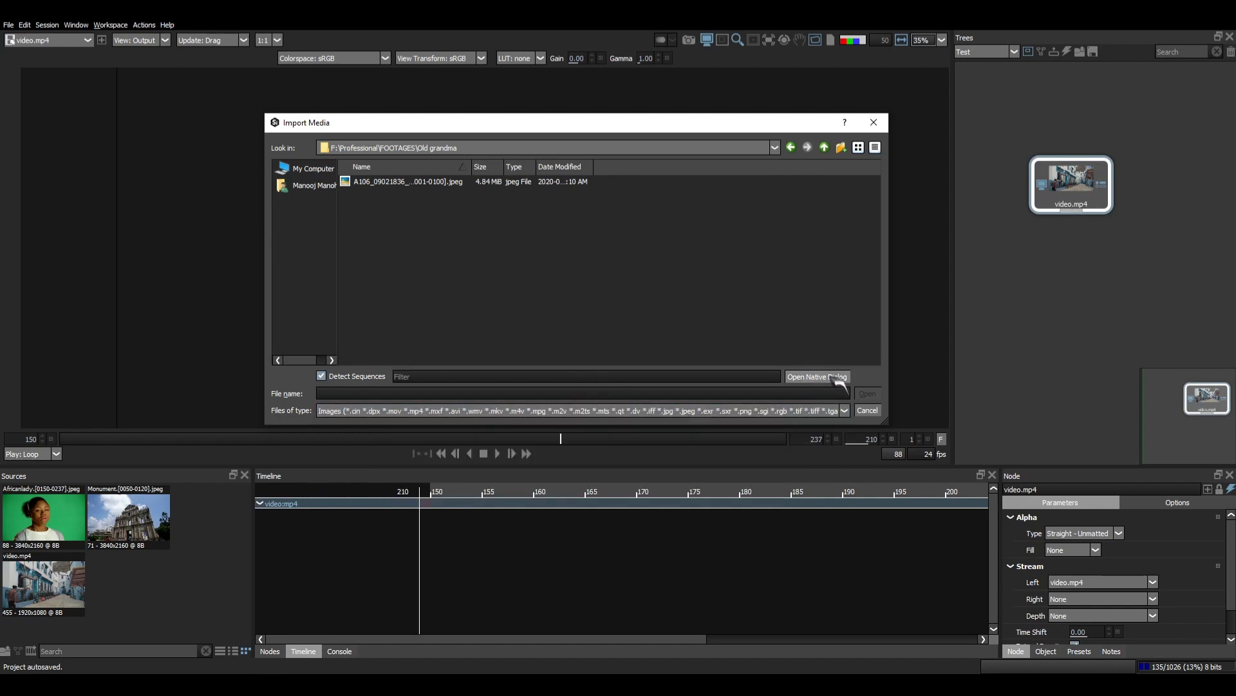
pyautogui.click(831, 379)
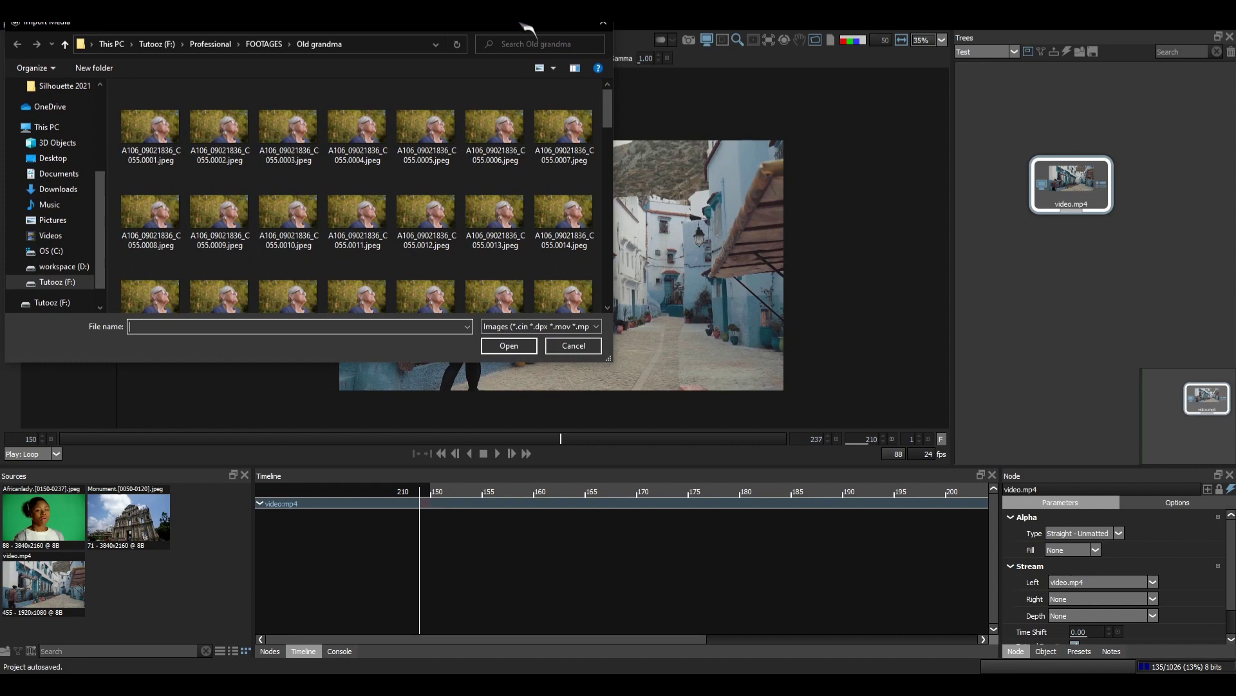
pyautogui.moveTo(521, 29); pyautogui.dragTo(794, 148)
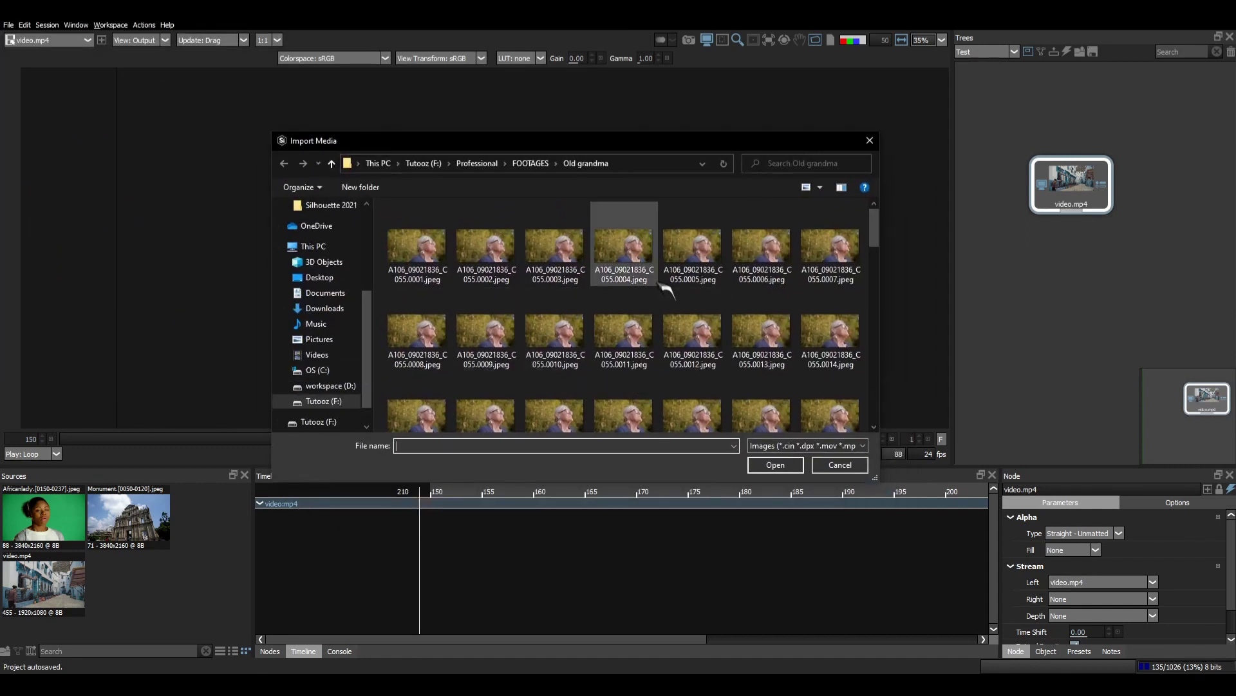
pyautogui.scroll(-4, 709, 316)
pyautogui.scroll(4, 644, 271)
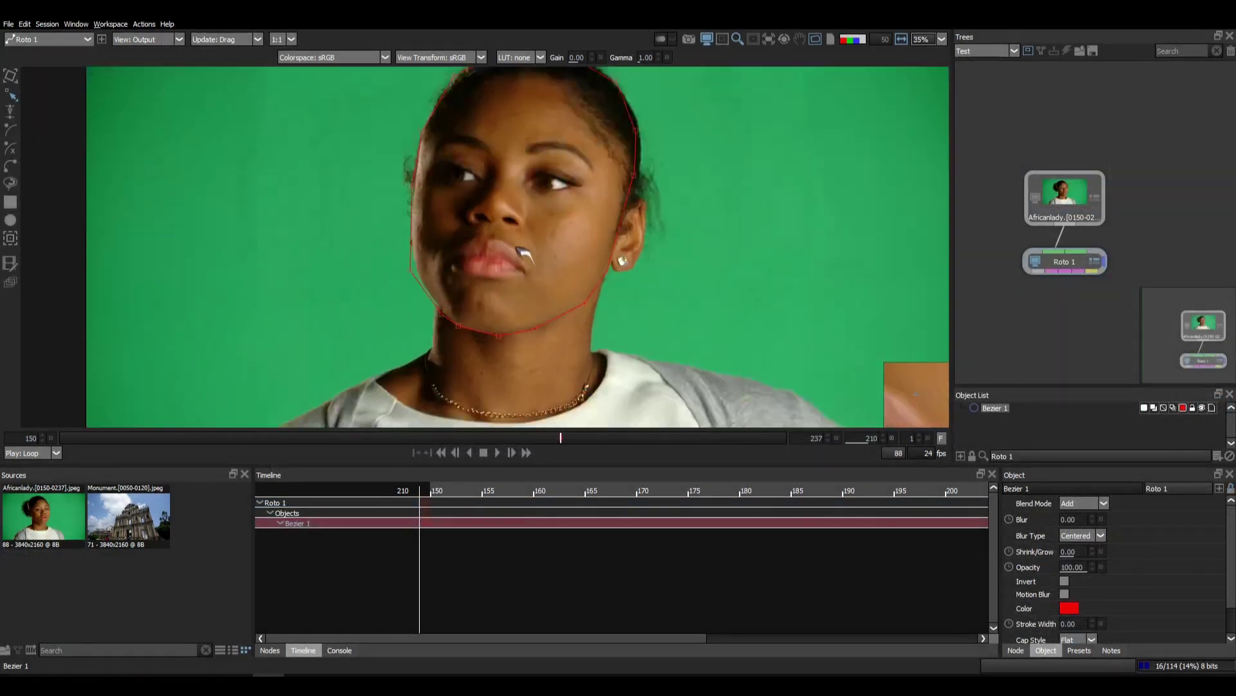
# Activate the Magnetic Reshape tool for the Bezier outline around the woman's head
pyautogui.scroll(2, 518, 248)
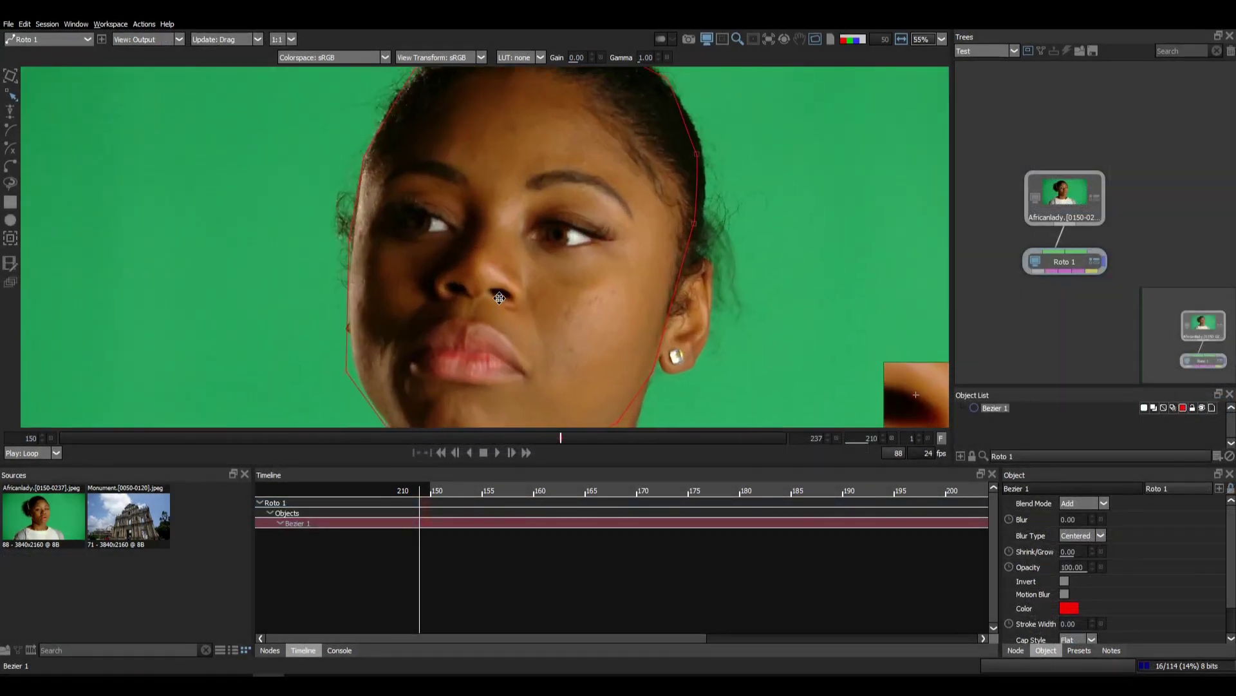
pyautogui.scroll(-3, 499, 298)
pyautogui.scroll(2, 469, 271)
pyautogui.scroll(-1, 476, 245)
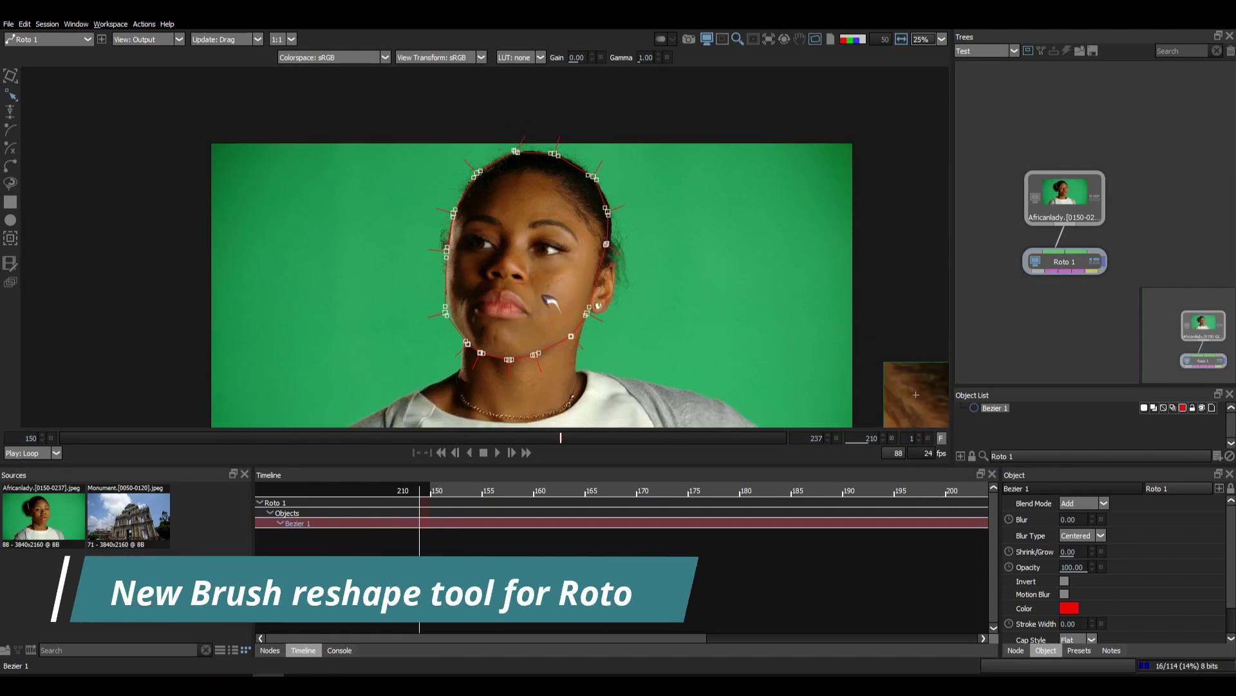
pyautogui.click(11, 94)
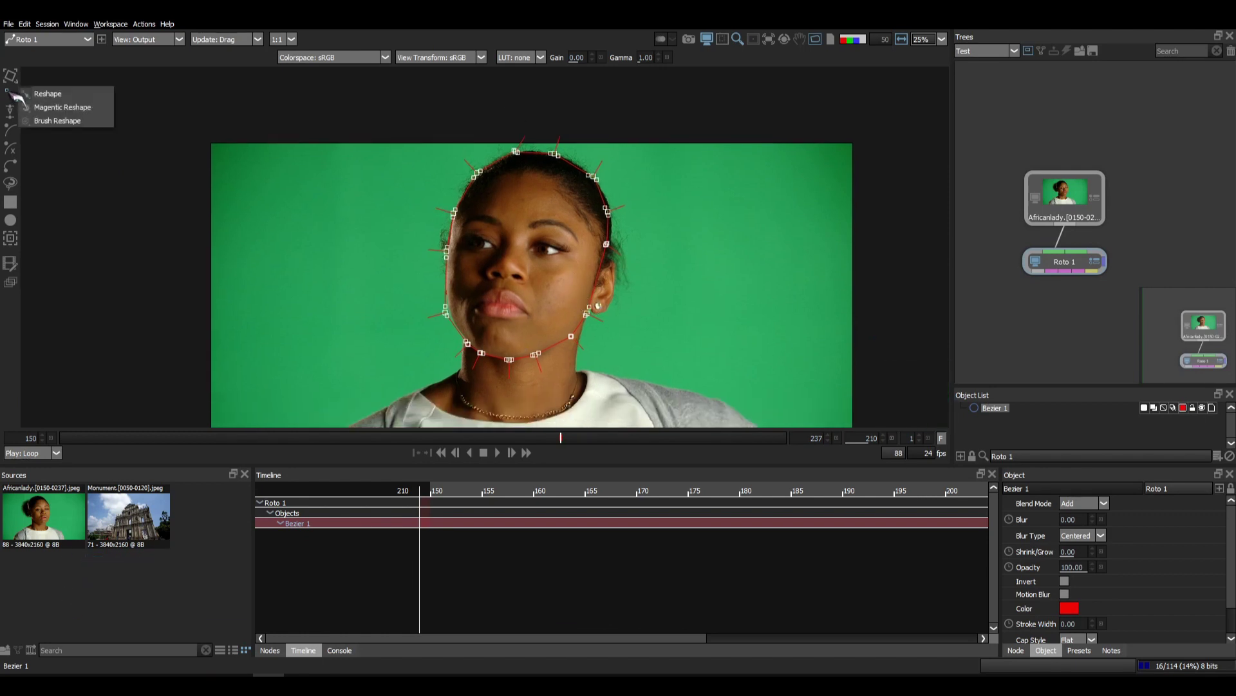
pyautogui.click(78, 108)
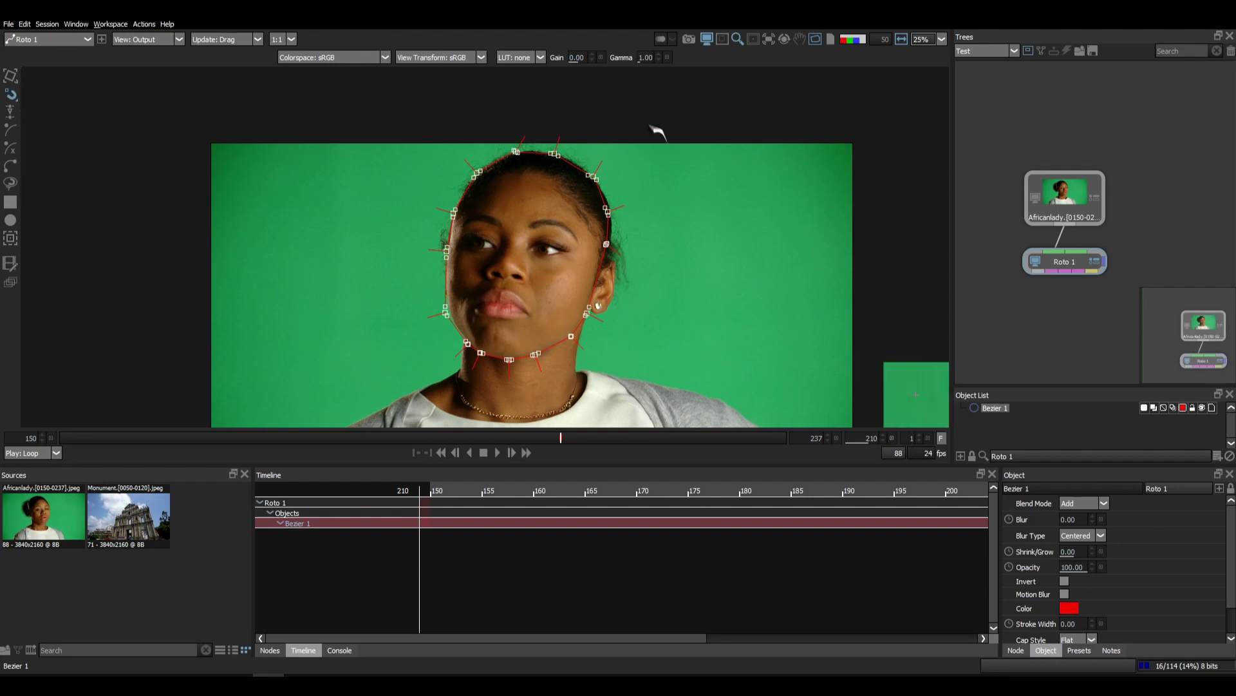
# Try moving selected outline points at the top of the head and along the jaw with the standard Reshape tool
pyautogui.moveTo(650, 125); pyautogui.dragTo(501, 243)
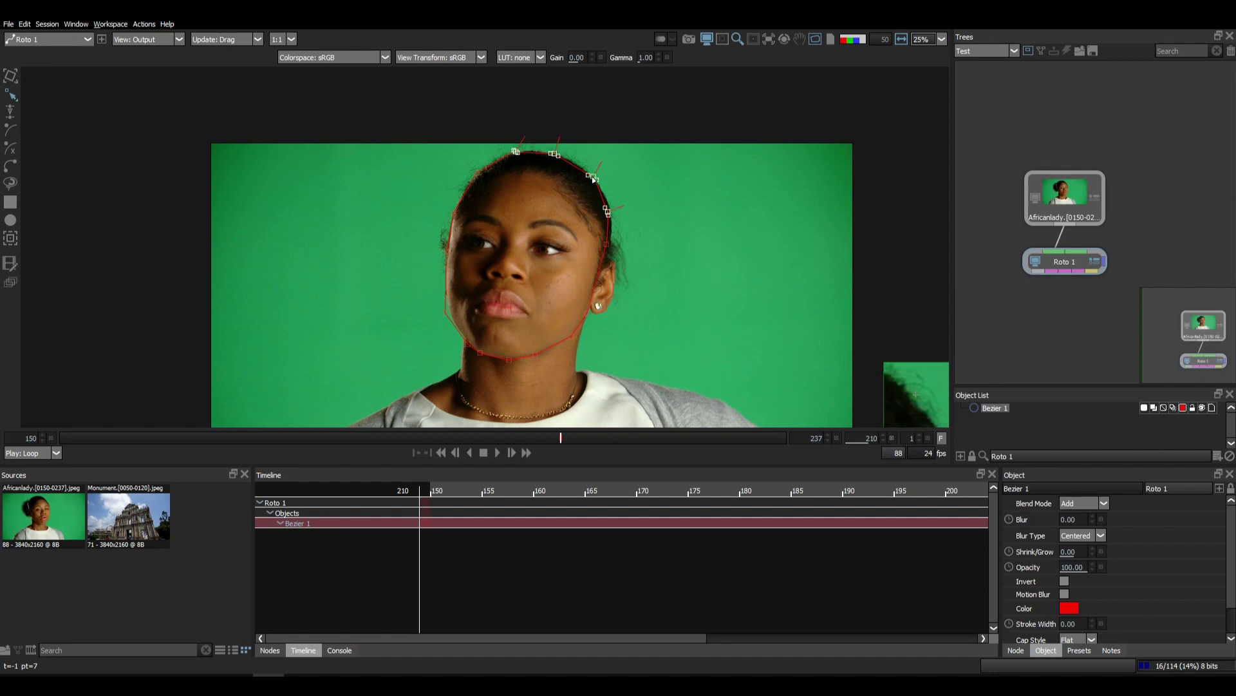
pyautogui.moveTo(601, 164)
pyautogui.mouseDown()
pyautogui.moveTo(623, 172)
pyautogui.moveTo(594, 177)
pyautogui.mouseUp()
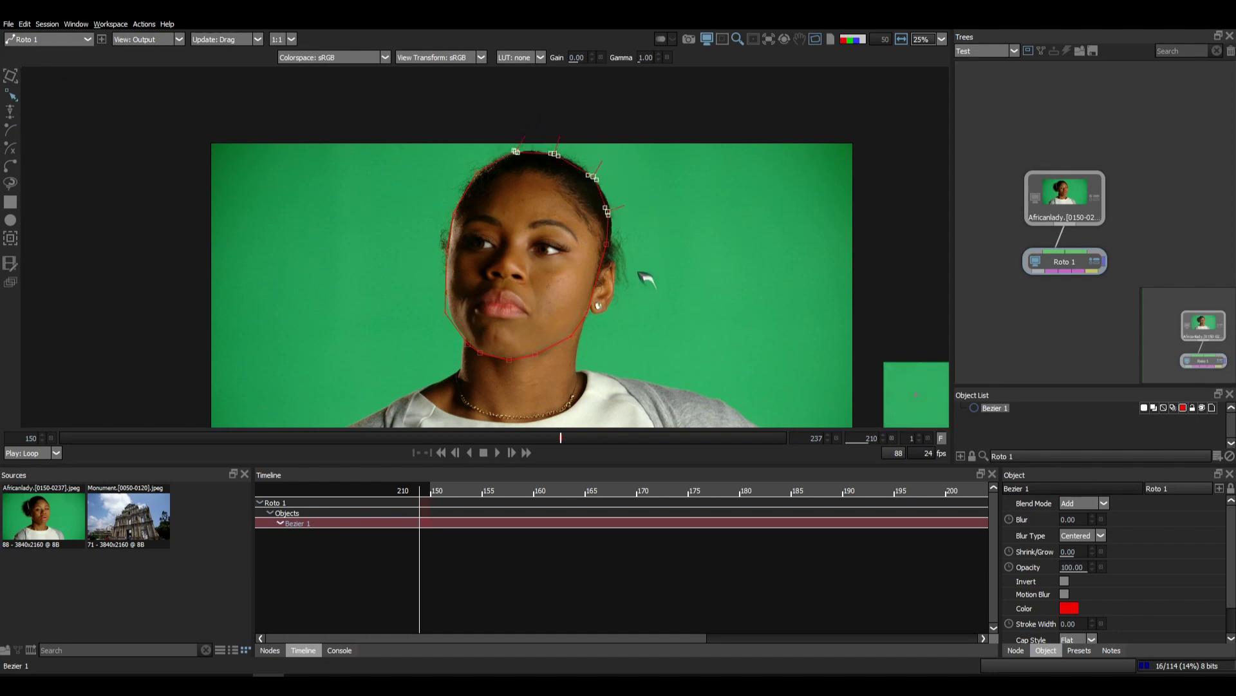
pyautogui.moveTo(637, 277); pyautogui.dragTo(520, 372)
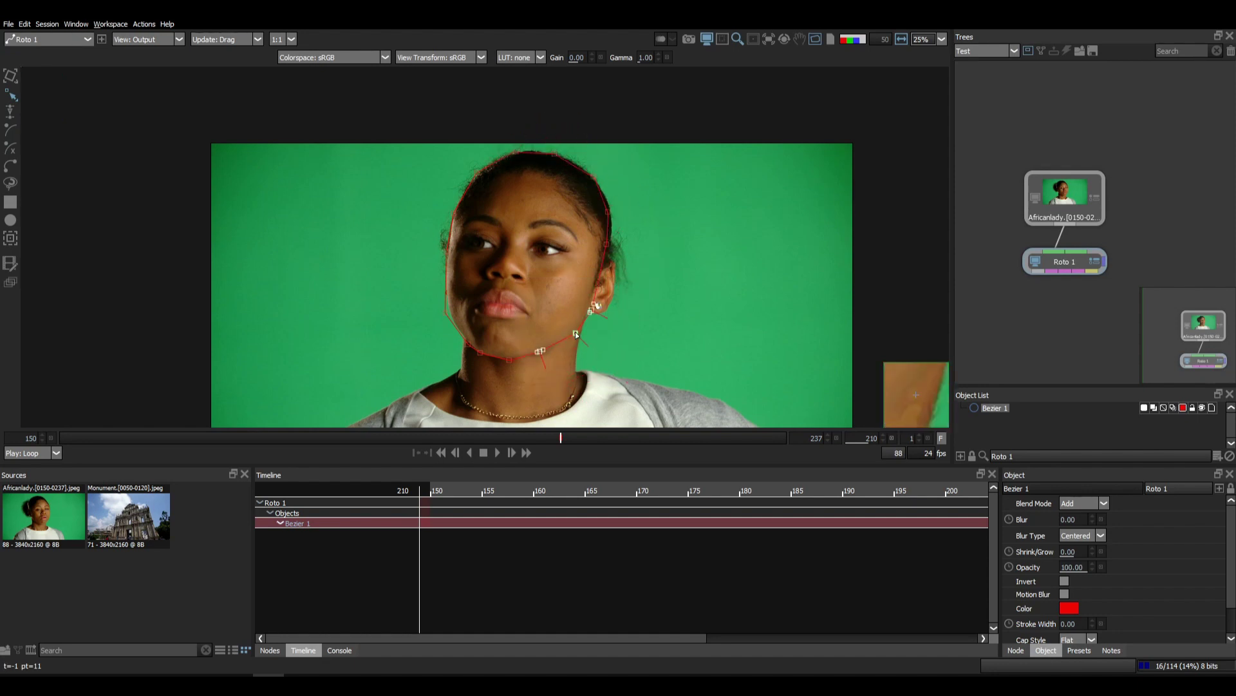
pyautogui.moveTo(576, 334)
pyautogui.mouseDown()
pyautogui.moveTo(641, 343)
pyautogui.moveTo(571, 337)
pyautogui.mouseUp()
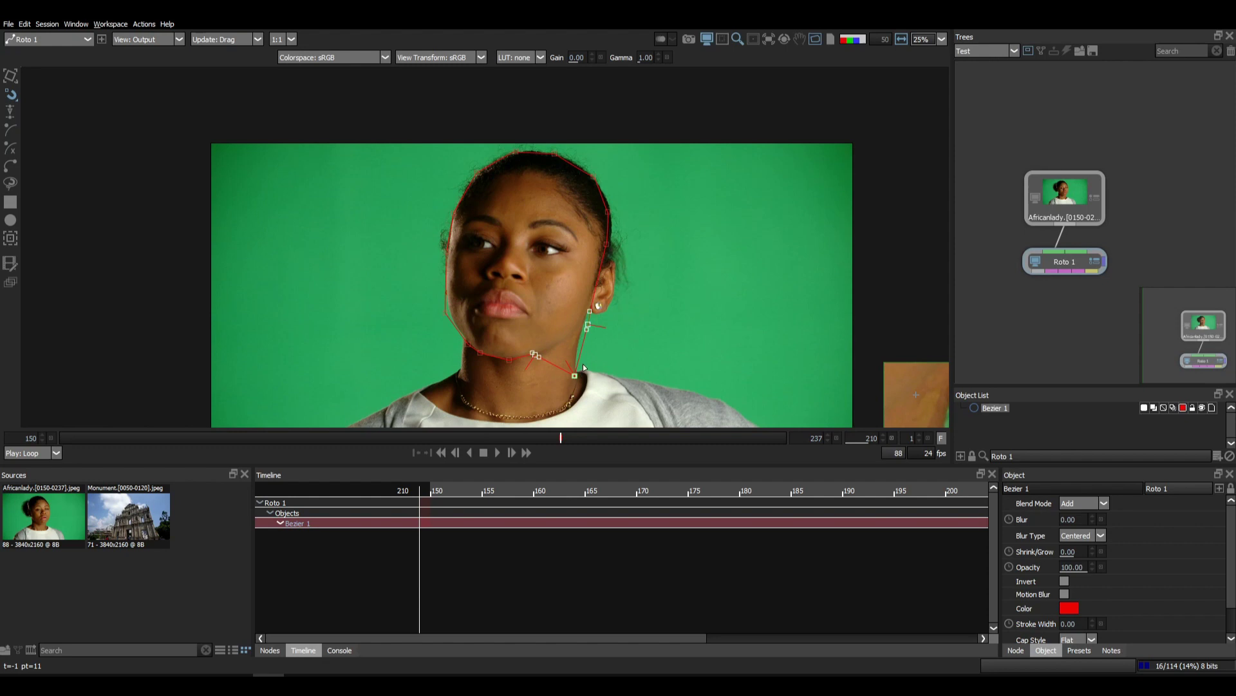
# Try pulling the outline points above the head outward with Magnetic Reshape
pyautogui.moveTo(629, 135); pyautogui.dragTo(518, 210)
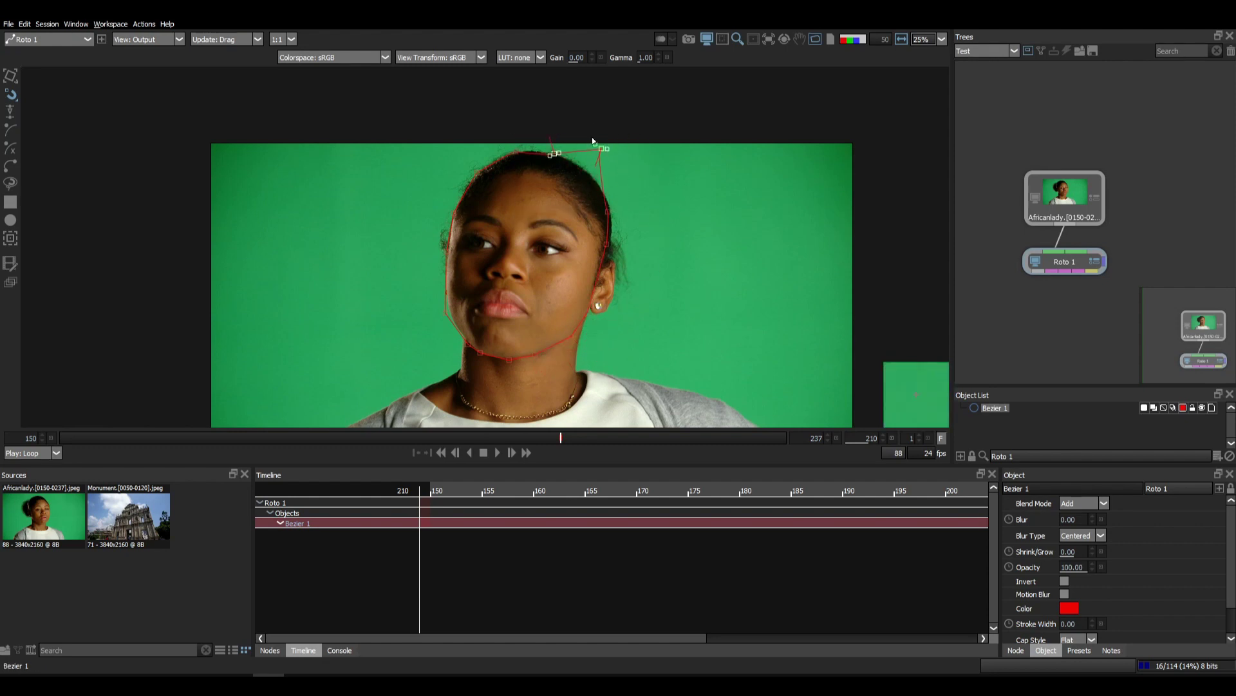
pyautogui.moveTo(593, 141); pyautogui.dragTo(555, 155)
pyautogui.moveTo(636, 124); pyautogui.dragTo(508, 179)
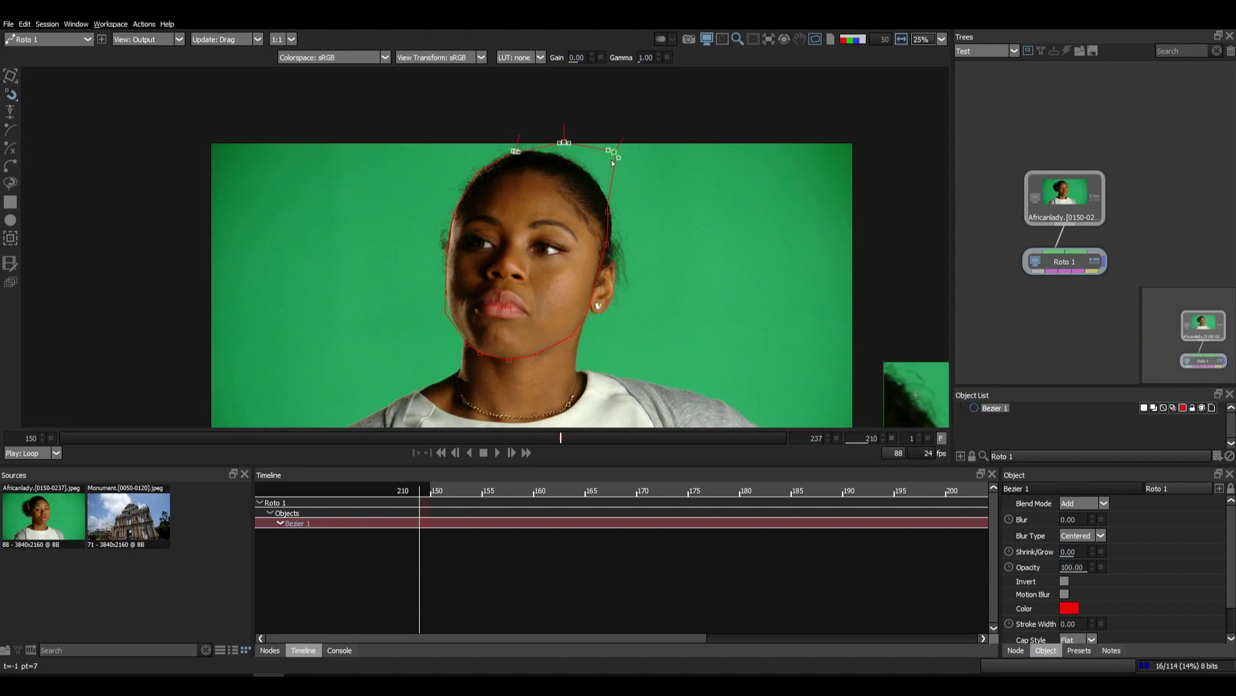
pyautogui.moveTo(545, 185); pyautogui.dragTo(527, 356)
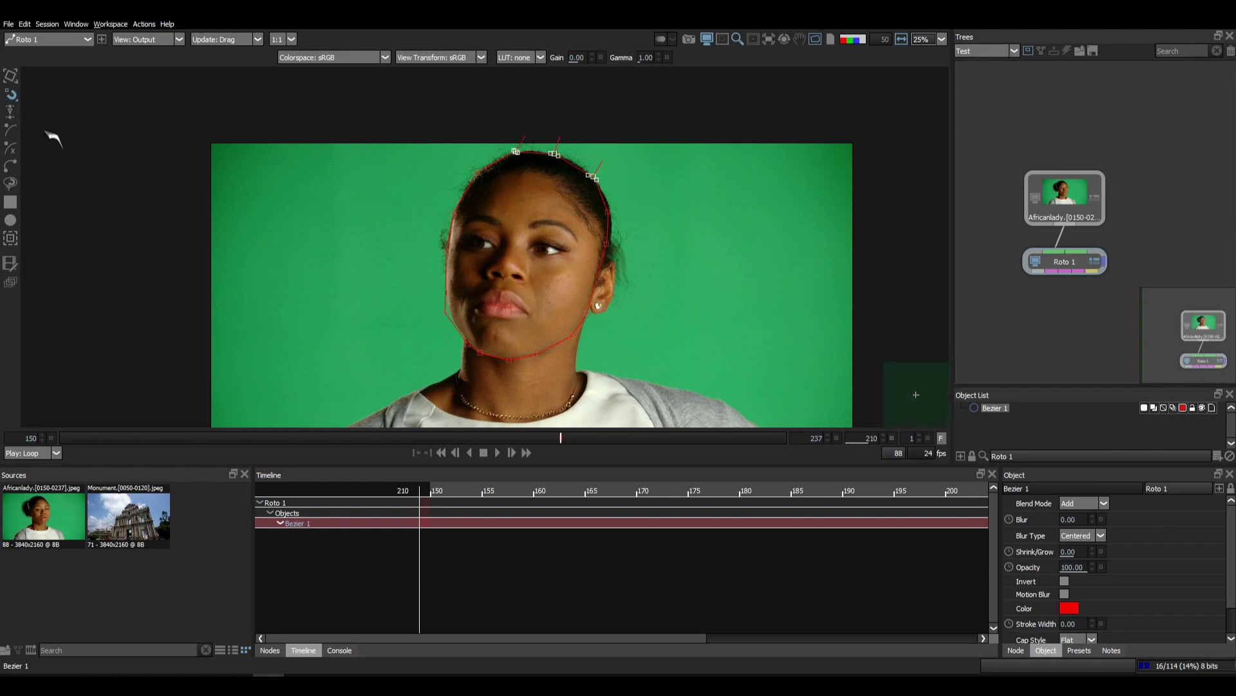
# Try pushing the head outline with Brush Reshape at the chin, crown, ear and jaw, and undo the last change
pyautogui.click(14, 96)
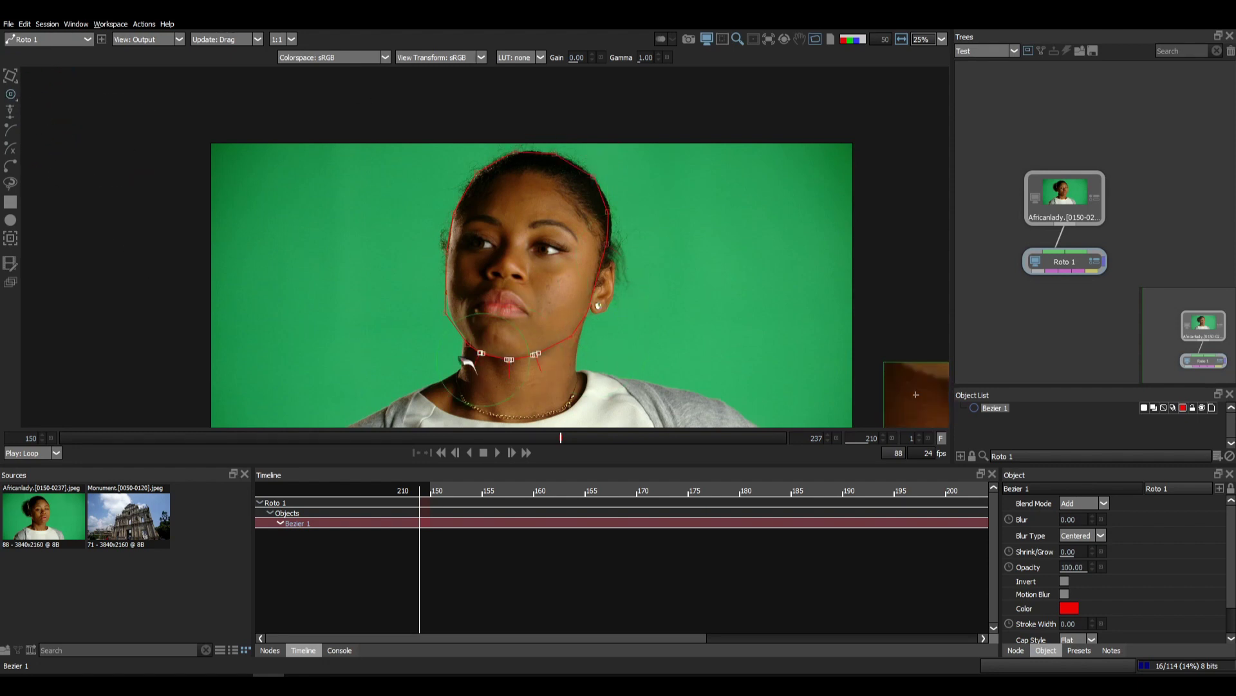
pyautogui.moveTo(461, 332)
pyautogui.mouseDown()
pyautogui.moveTo(434, 355)
pyautogui.moveTo(466, 320)
pyautogui.moveTo(474, 349)
pyautogui.mouseUp()
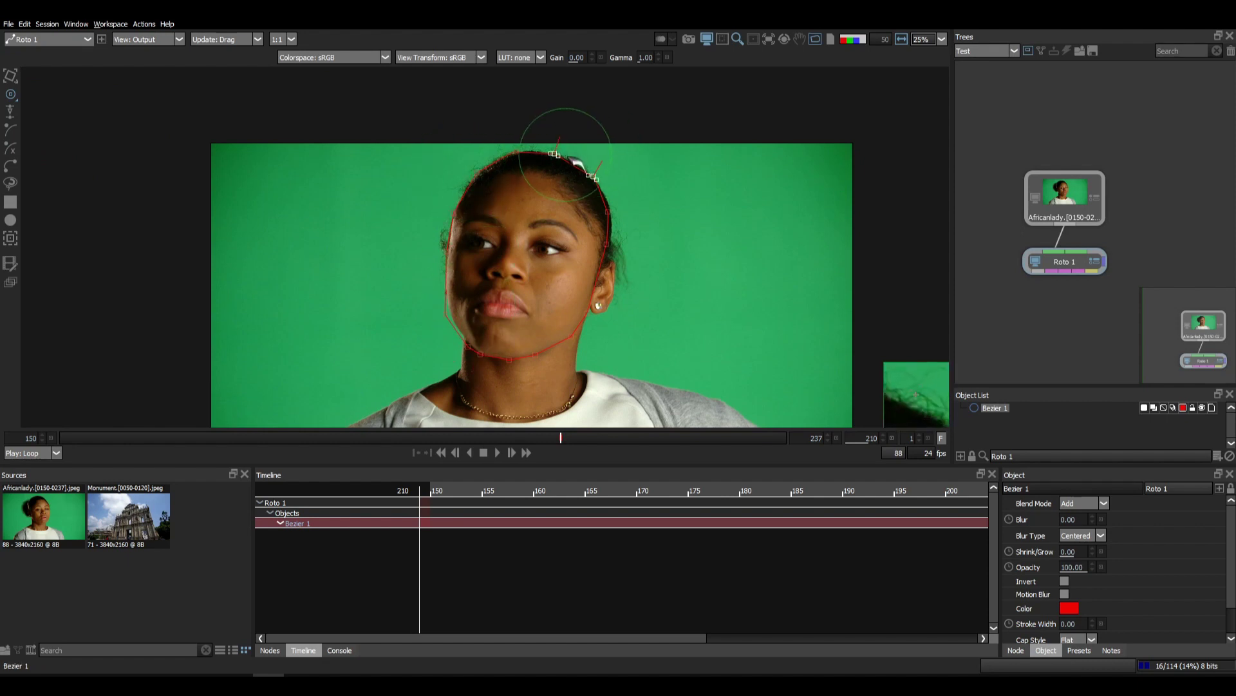
pyautogui.moveTo(568, 156)
pyautogui.mouseDown()
pyautogui.moveTo(617, 150)
pyautogui.moveTo(633, 120)
pyautogui.moveTo(584, 166)
pyautogui.mouseUp()
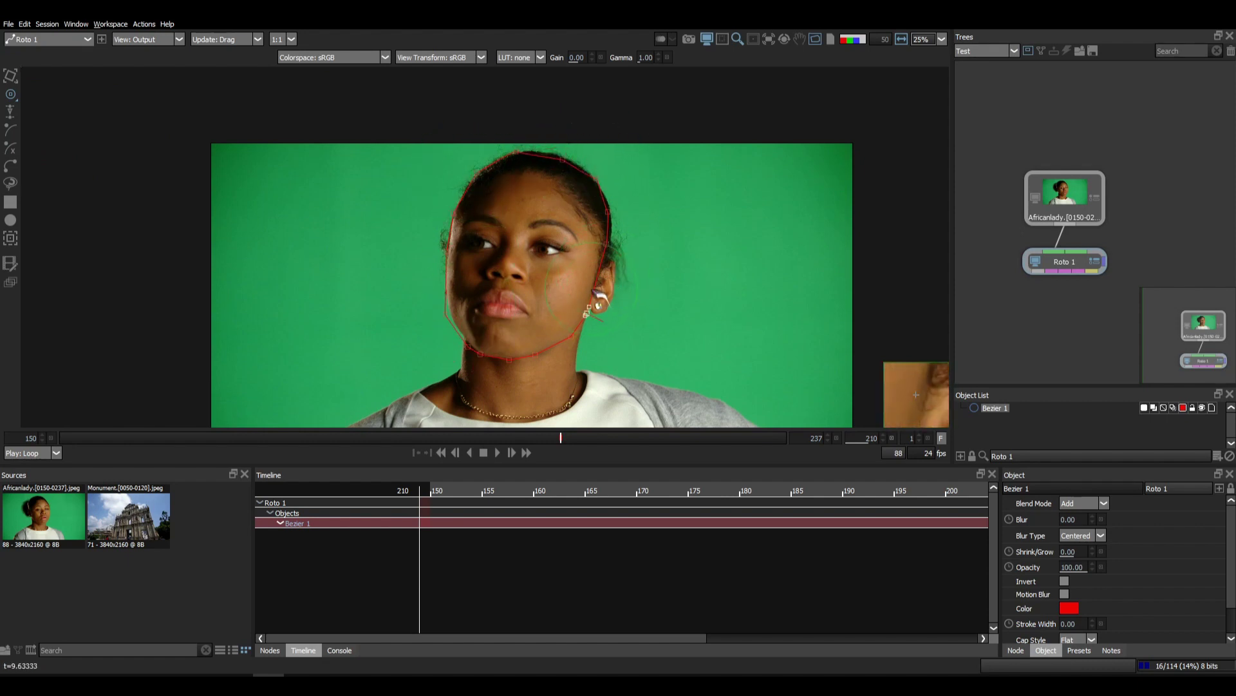
pyautogui.moveTo(596, 292)
pyautogui.mouseDown()
pyautogui.moveTo(680, 300)
pyautogui.moveTo(595, 301)
pyautogui.moveTo(678, 287)
pyautogui.mouseUp()
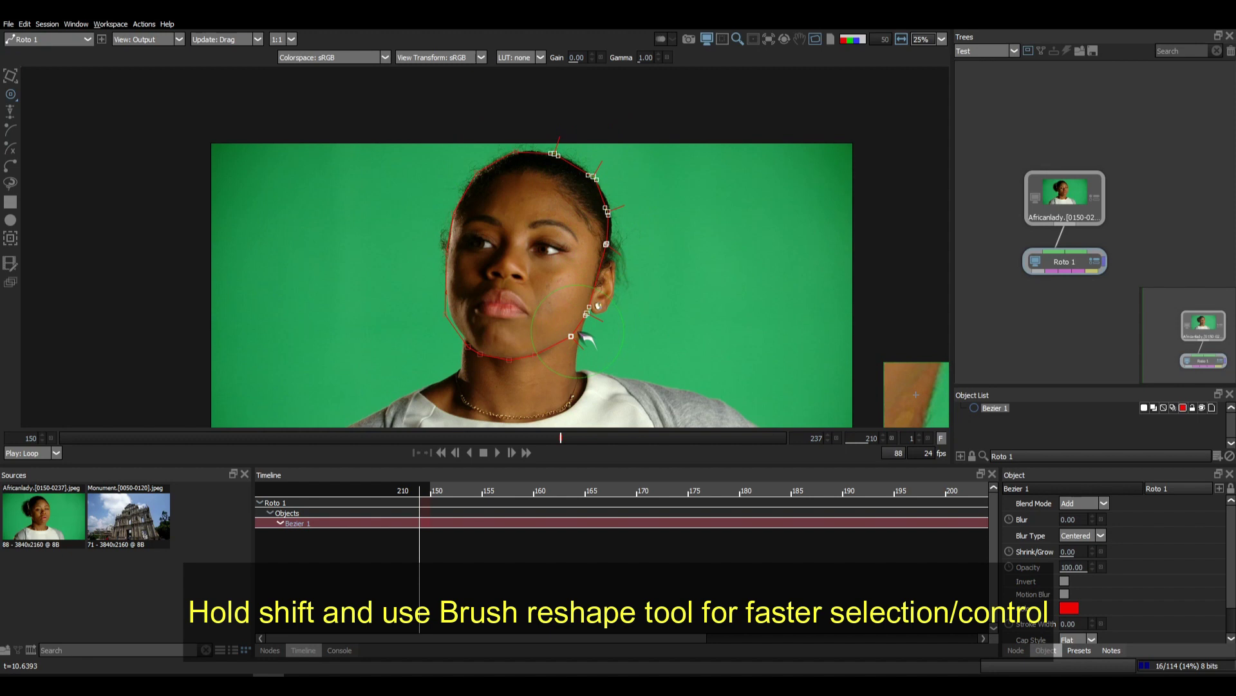
pyautogui.moveTo(577, 340)
pyautogui.mouseDown()
pyautogui.moveTo(629, 340)
pyautogui.moveTo(586, 327)
pyautogui.moveTo(644, 319)
pyautogui.moveTo(569, 325)
pyautogui.moveTo(578, 344)
pyautogui.moveTo(598, 281)
pyautogui.moveTo(593, 330)
pyautogui.mouseUp()
pyautogui.hotkey('ctrl', 'z')
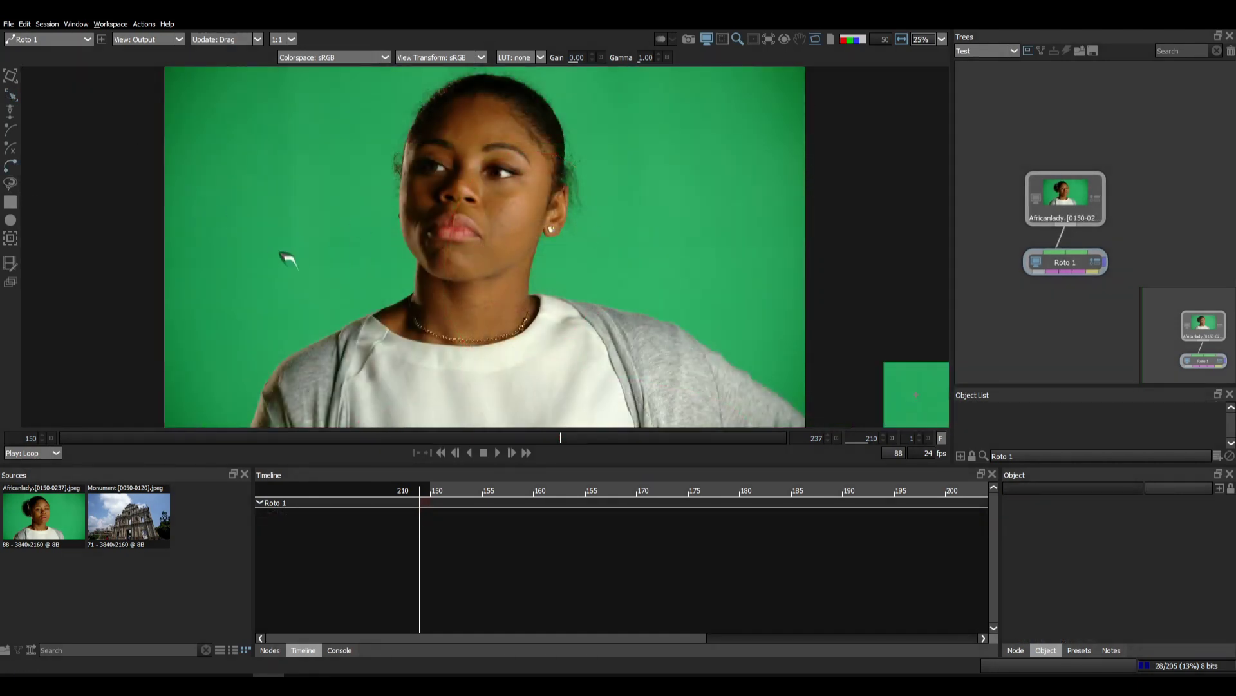
# Draw a closed irregular Bezier shape from the green backdrop across the woman's face and back around over her shoulders
pyautogui.click(247, 291)
pyautogui.click(305, 207)
pyautogui.click(331, 166)
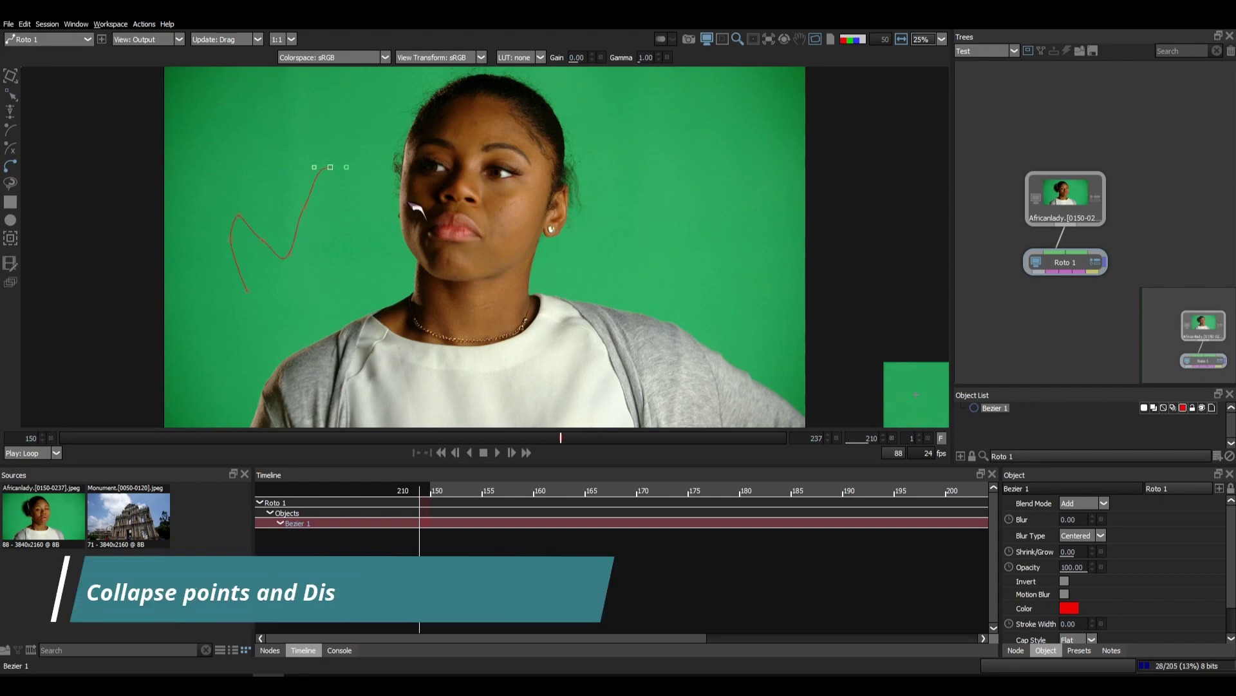
pyautogui.click(407, 201)
pyautogui.click(431, 234)
pyautogui.click(454, 232)
pyautogui.click(552, 357)
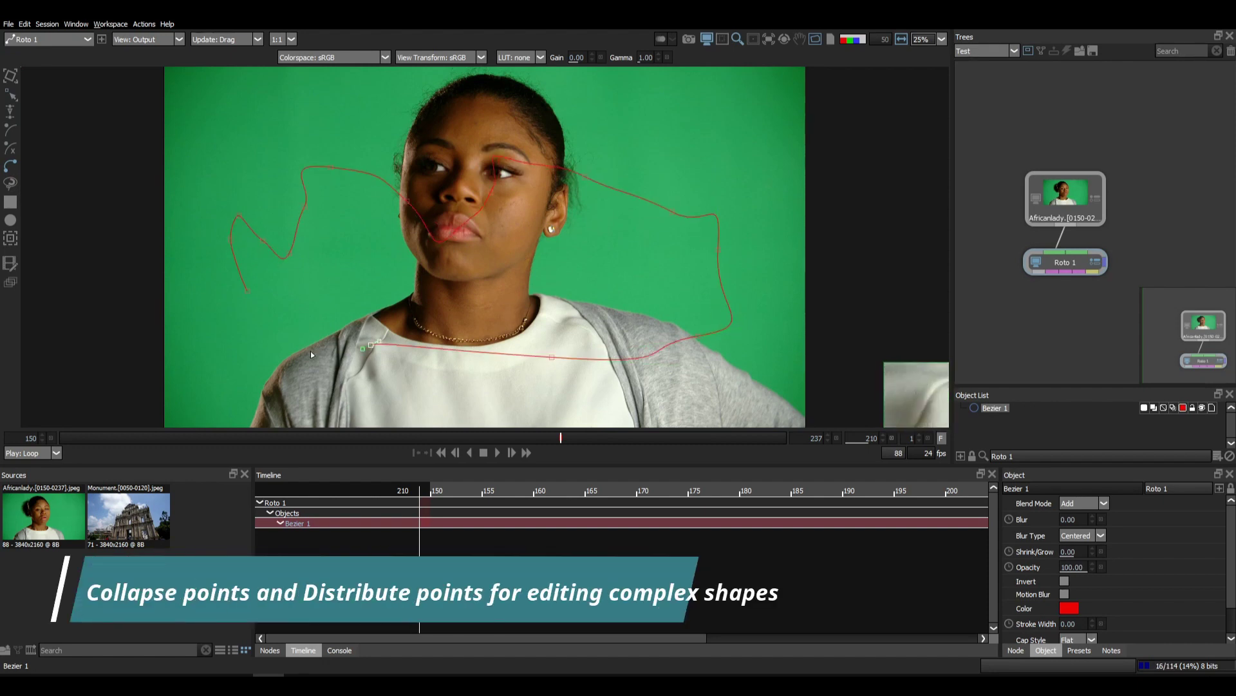
pyautogui.click(247, 291)
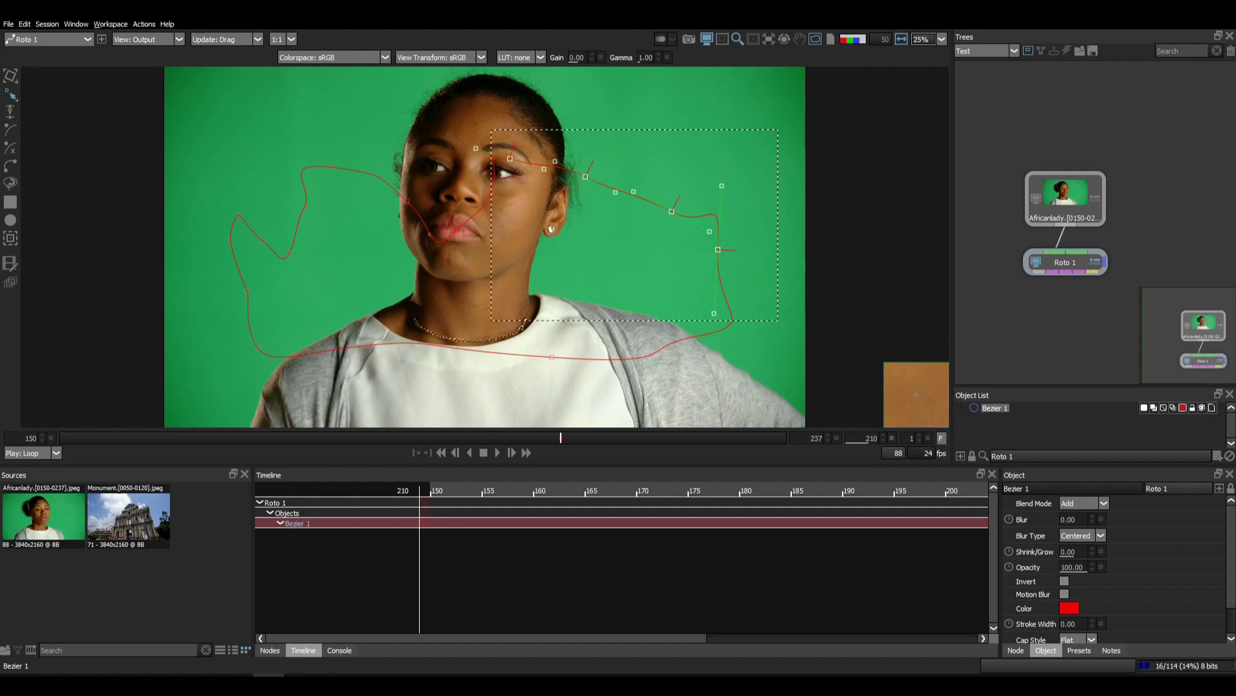
# Change the irregular Bezier shape's colour to white (#ffffff)
pyautogui.click(1184, 409)
pyautogui.click(593, 323)
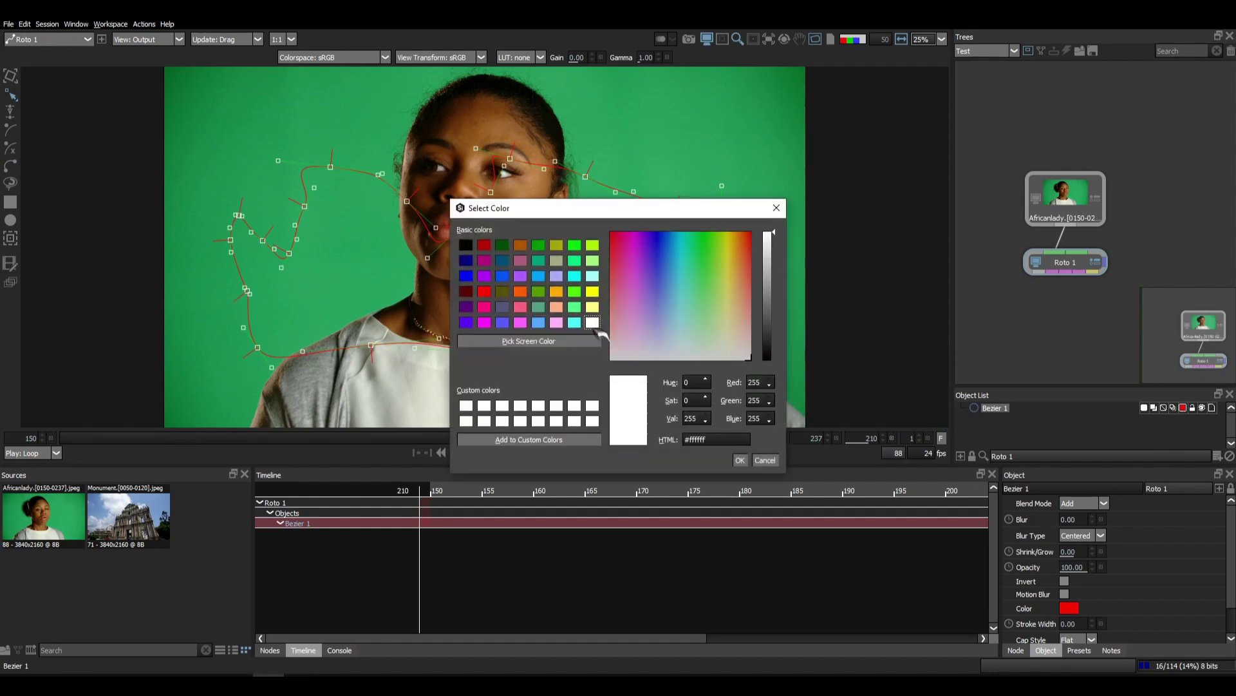
pyautogui.click(741, 460)
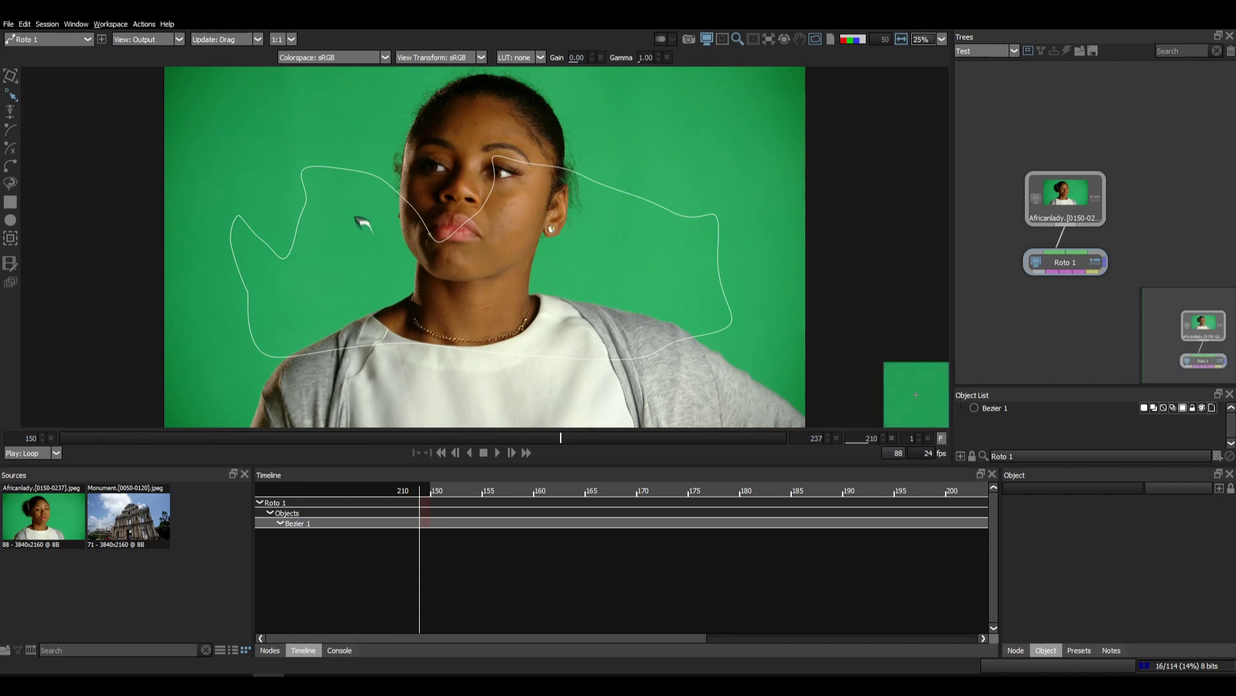
# Try Collapse Points on all points of the white Bezier shape
pyautogui.click(379, 181)
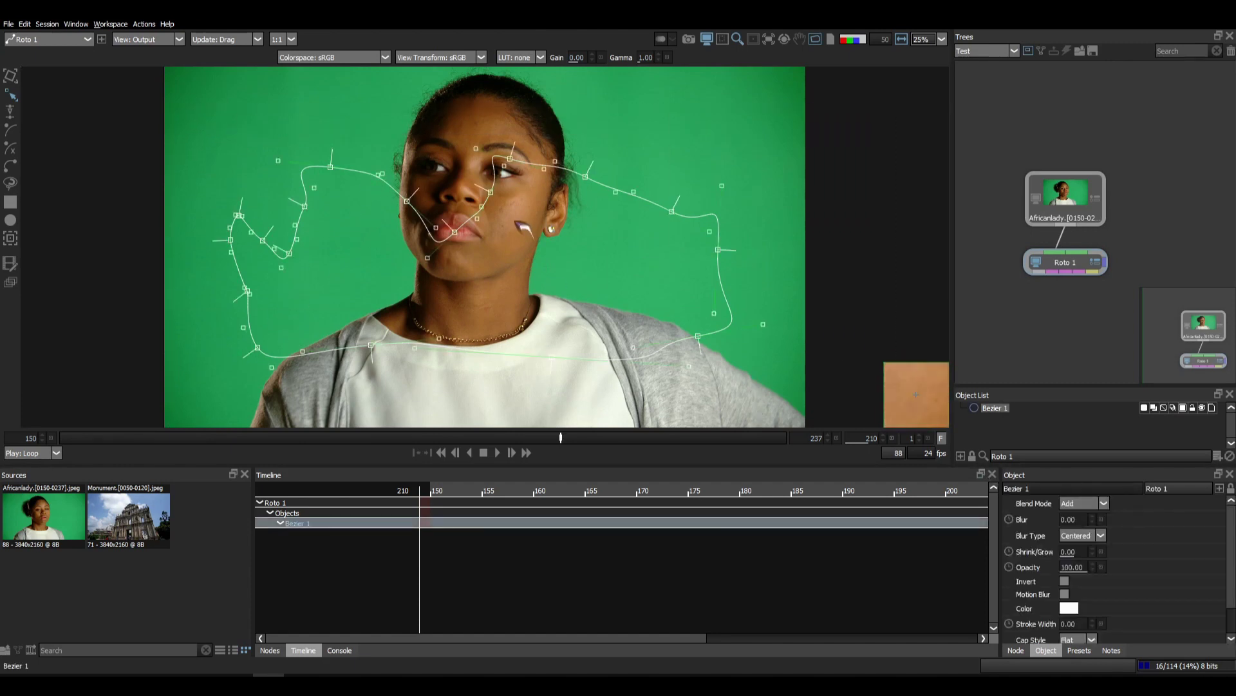
pyautogui.rightClick(834, 122)
pyautogui.rightClick(837, 111)
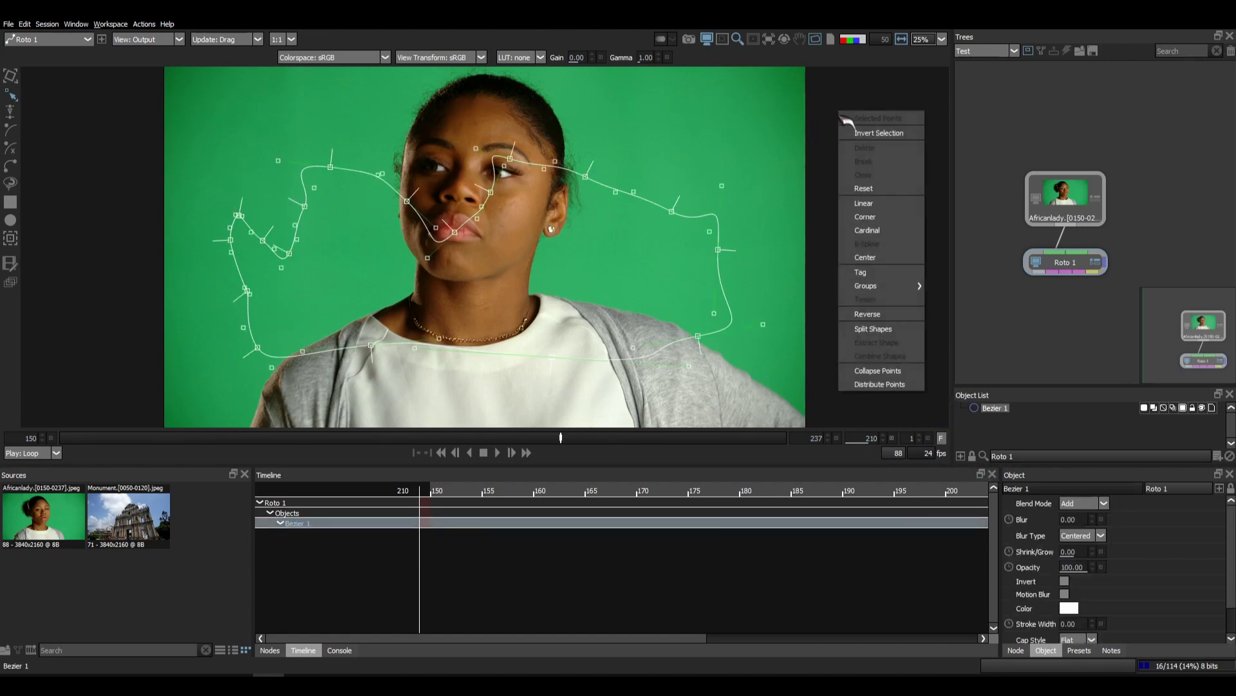
pyautogui.click(901, 372)
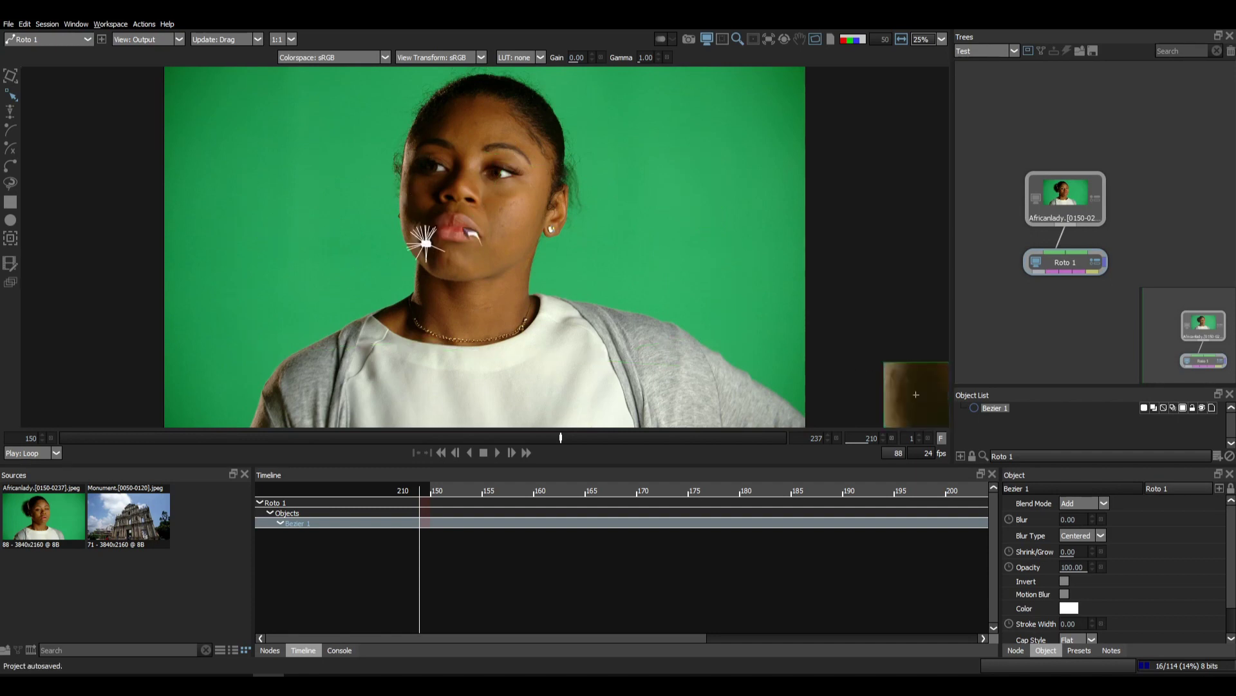
pyautogui.scroll(10, 425, 243)
pyautogui.click(548, 185)
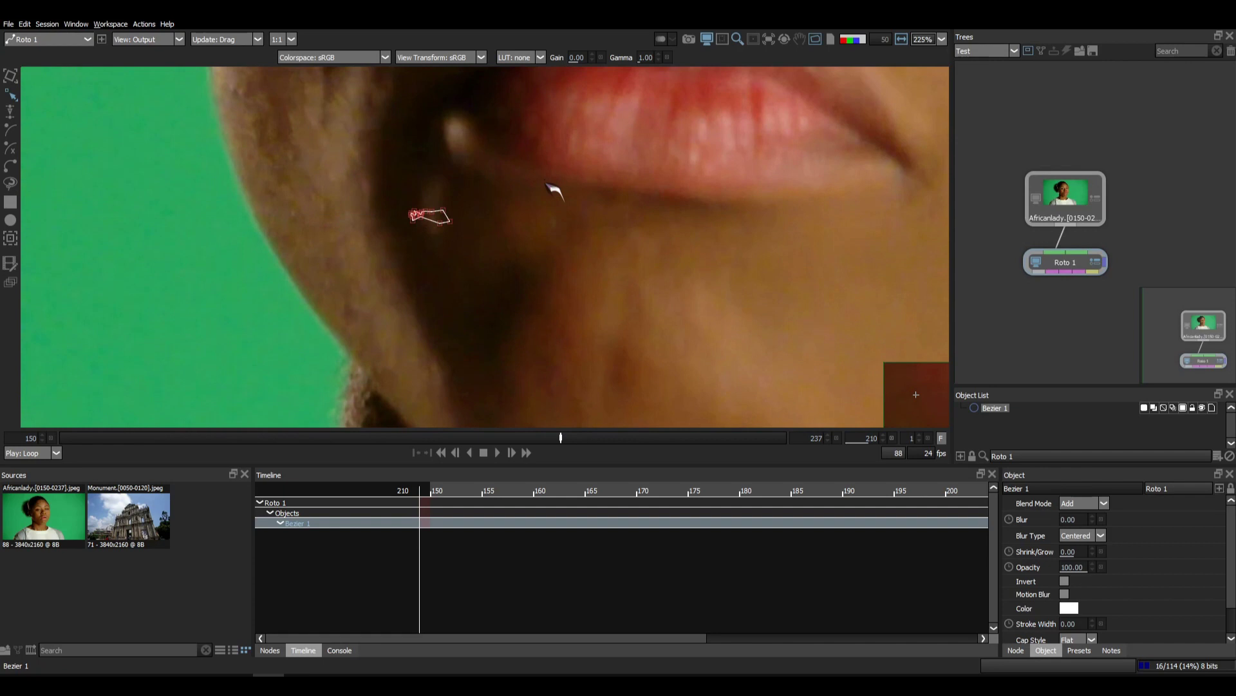
# Try Distribute Points on all points of the collapsed shape
pyautogui.moveTo(544, 183); pyautogui.dragTo(270, 322)
pyautogui.scroll(3, 438, 226)
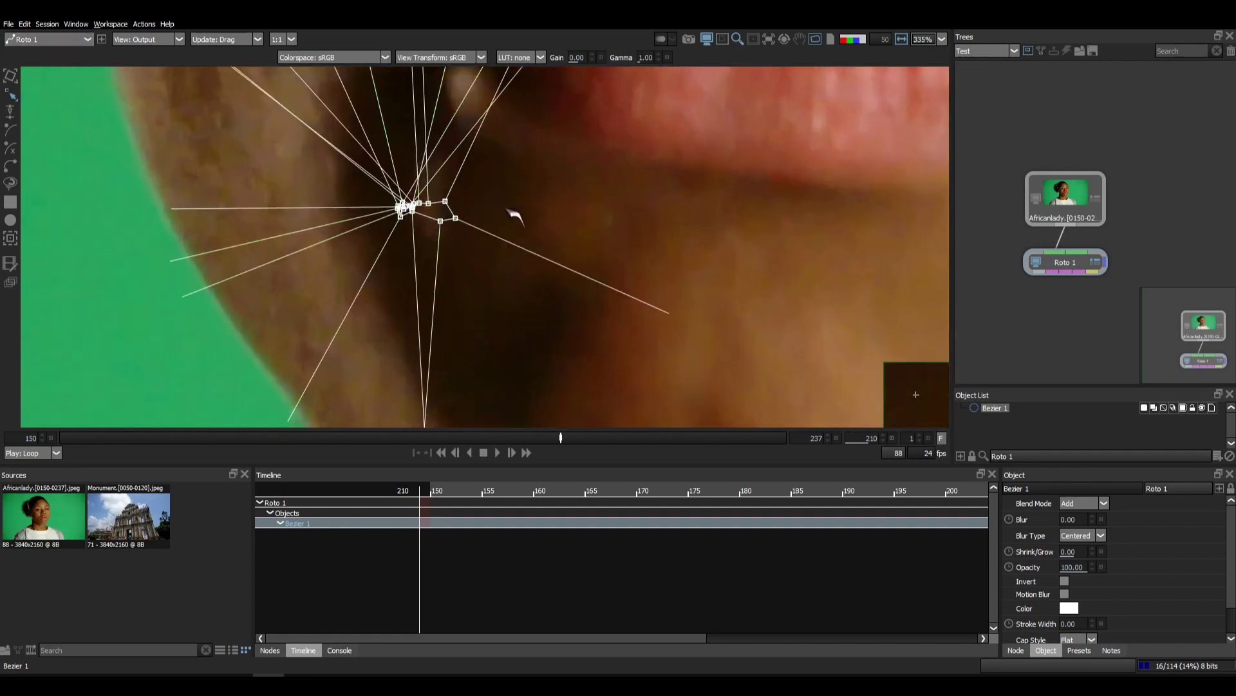
pyautogui.rightClick(508, 210)
pyautogui.click(566, 480)
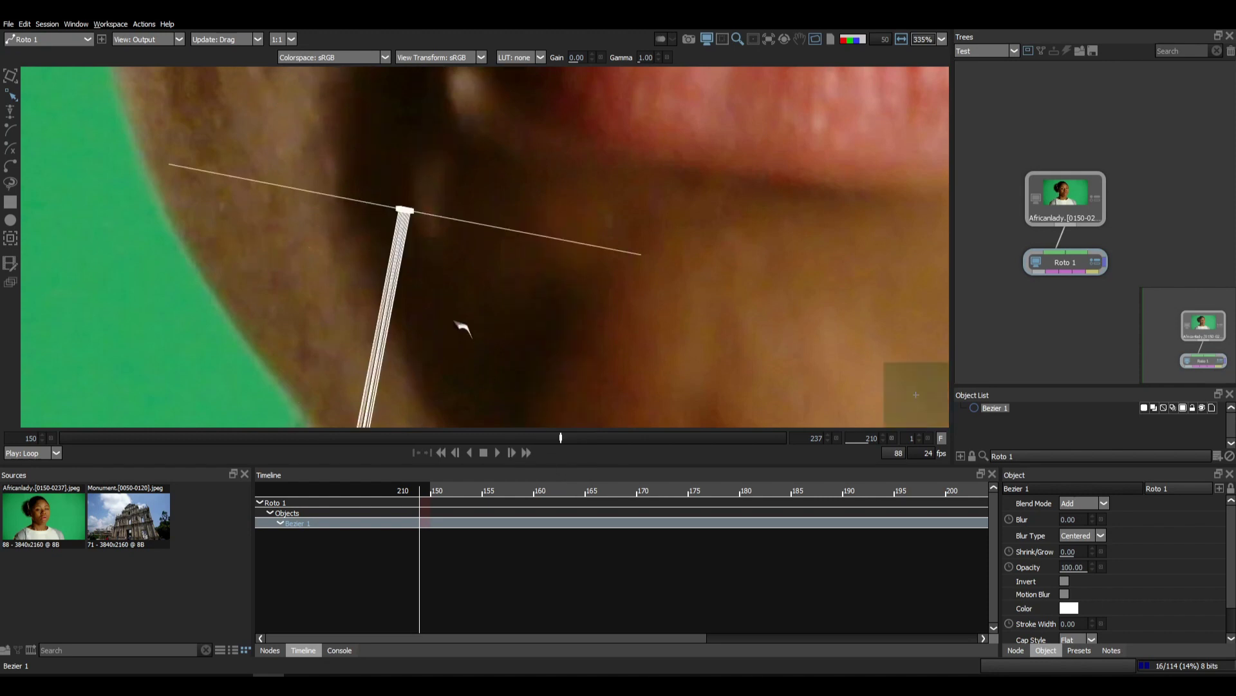
pyautogui.scroll(-4, 450, 243)
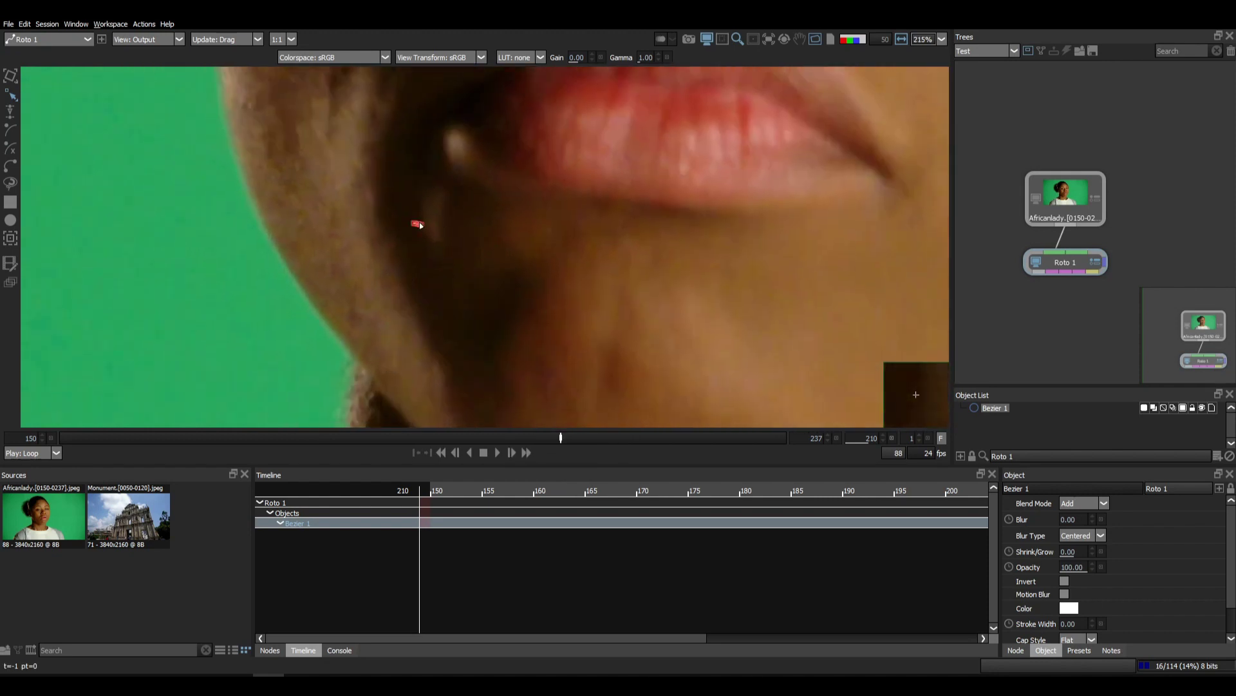
# Try pulling points out of the distributed cluster beside the mouth, and undo the changes back to the shape as originally drawn
pyautogui.moveTo(420, 224); pyautogui.dragTo(519, 207)
pyautogui.click(316, 212)
pyautogui.moveTo(417, 223); pyautogui.dragTo(482, 239)
pyautogui.scroll(-1, 426, 275)
pyautogui.scroll(-12, 477, 256)
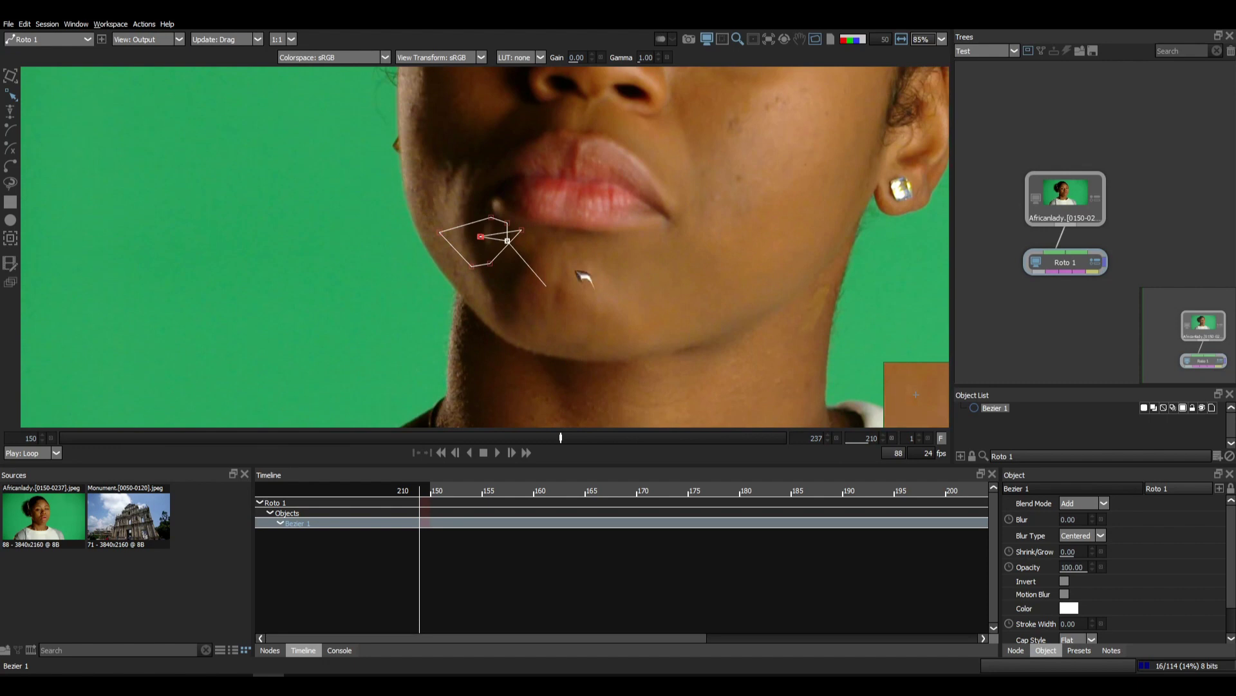
pyautogui.scroll(-5, 577, 272)
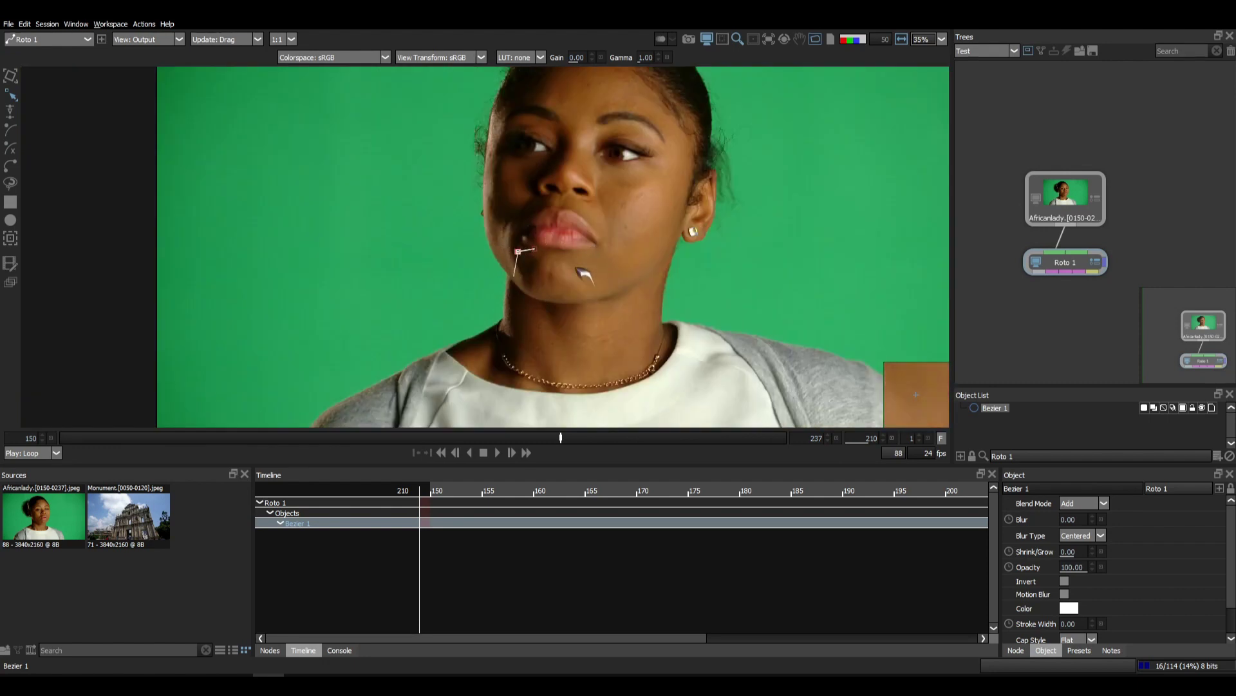
pyautogui.scroll(-6, 585, 274)
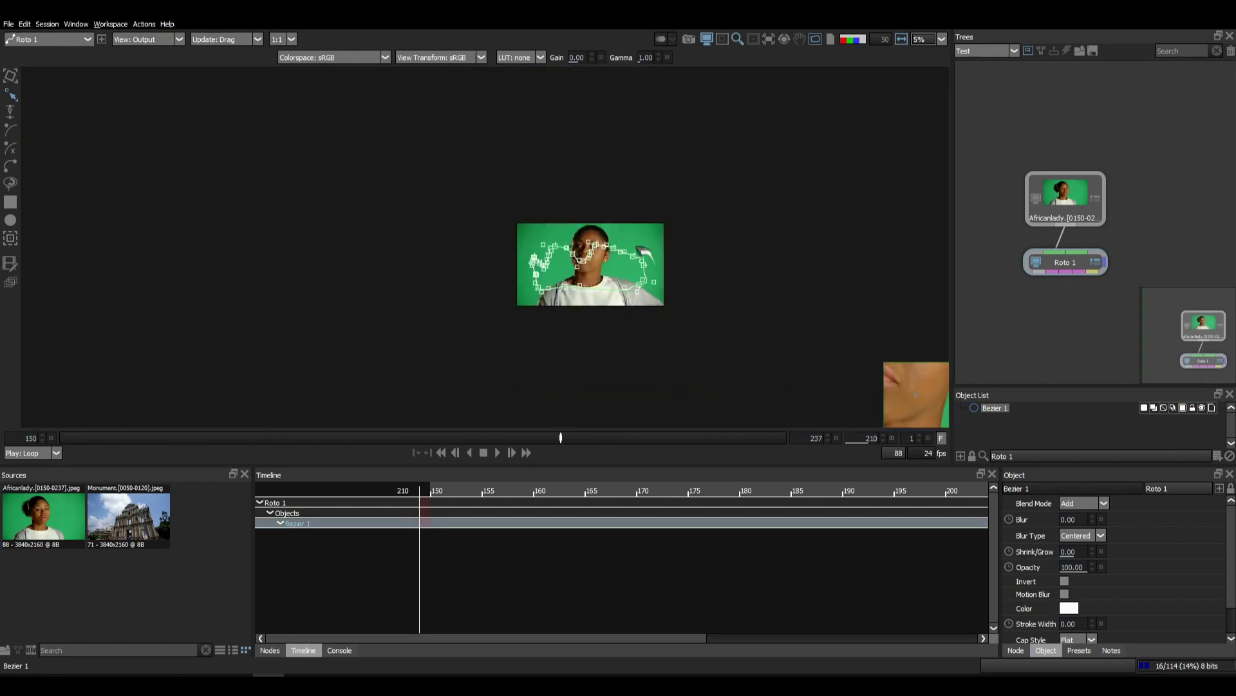
# Distribute all points of the full-size white Bezier shape evenly along a line with Distribute Points
pyautogui.scroll(7, 623, 285)
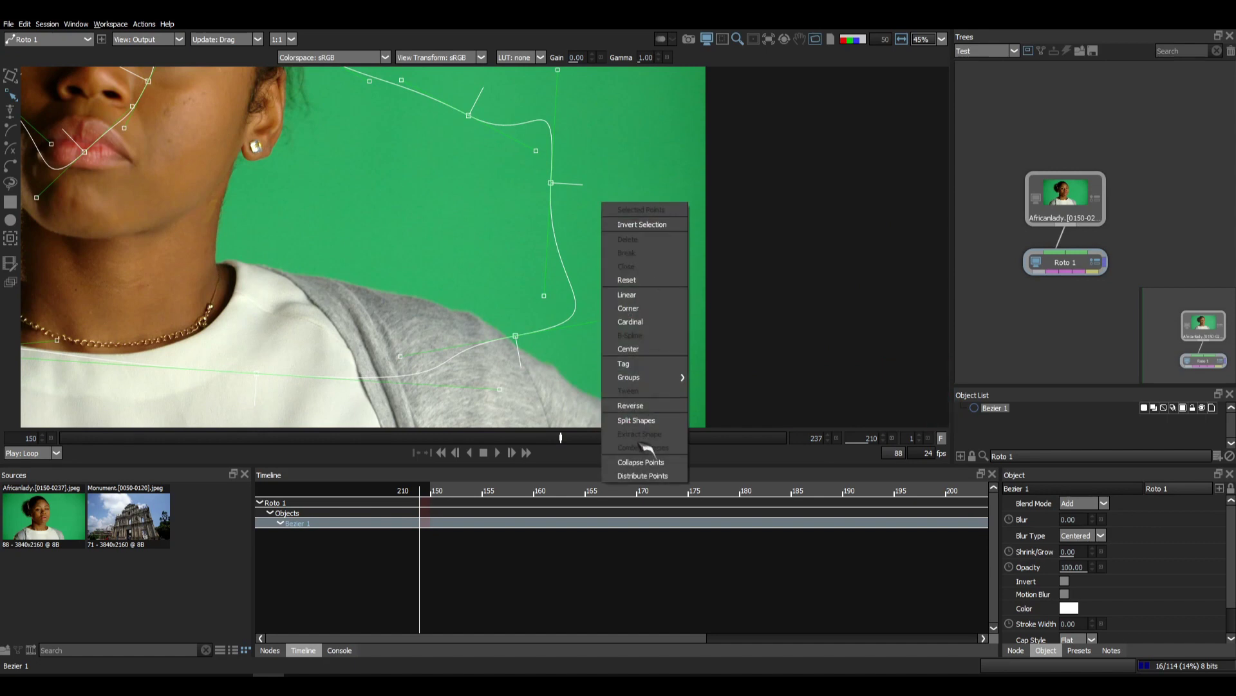
pyautogui.click(657, 475)
pyautogui.scroll(-3, 472, 219)
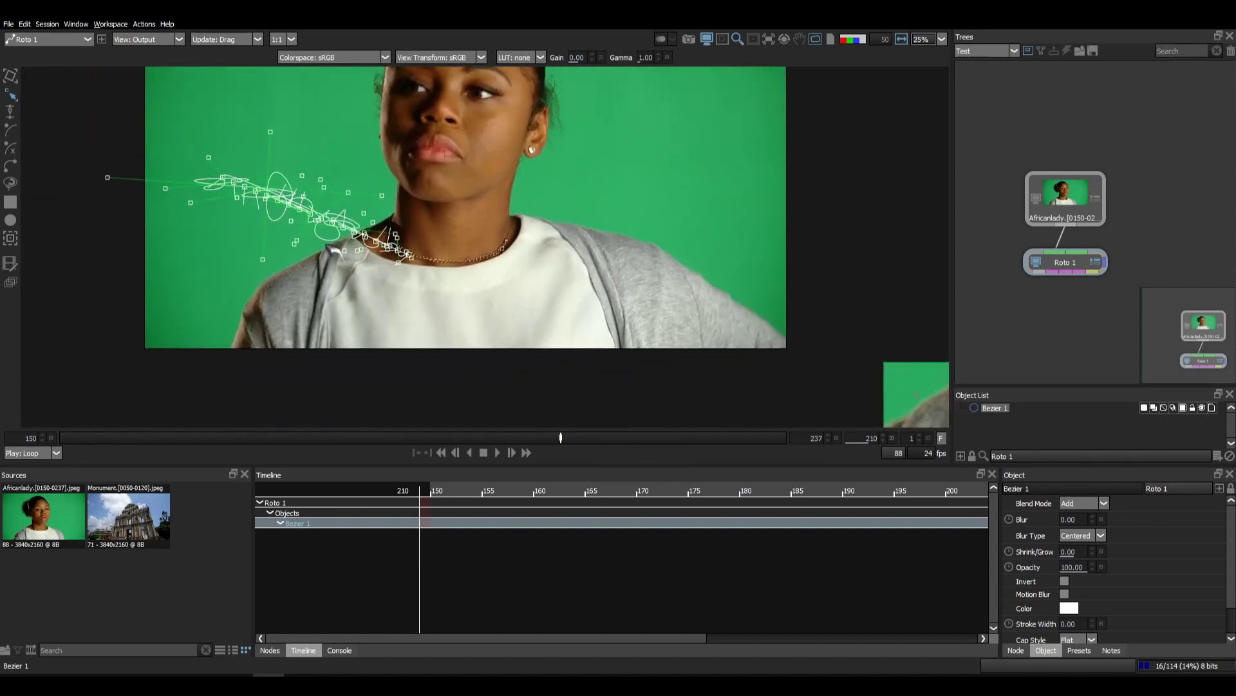
pyautogui.scroll(3, 333, 251)
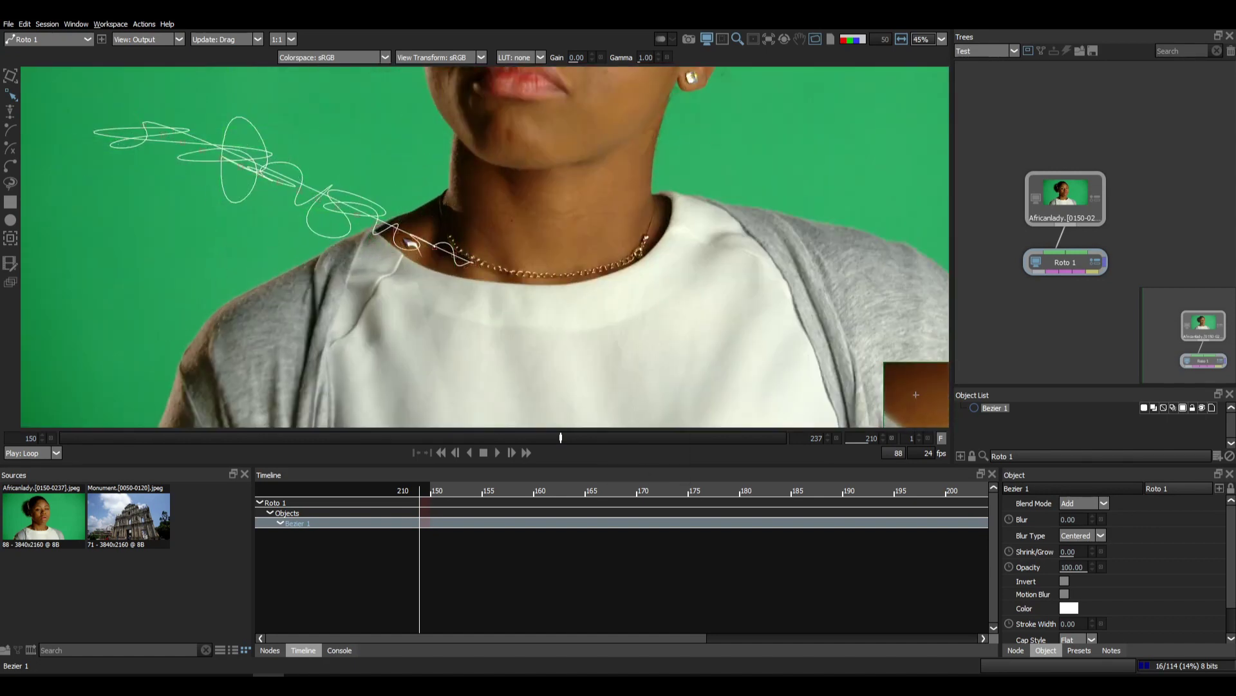
pyautogui.scroll(6, 380, 241)
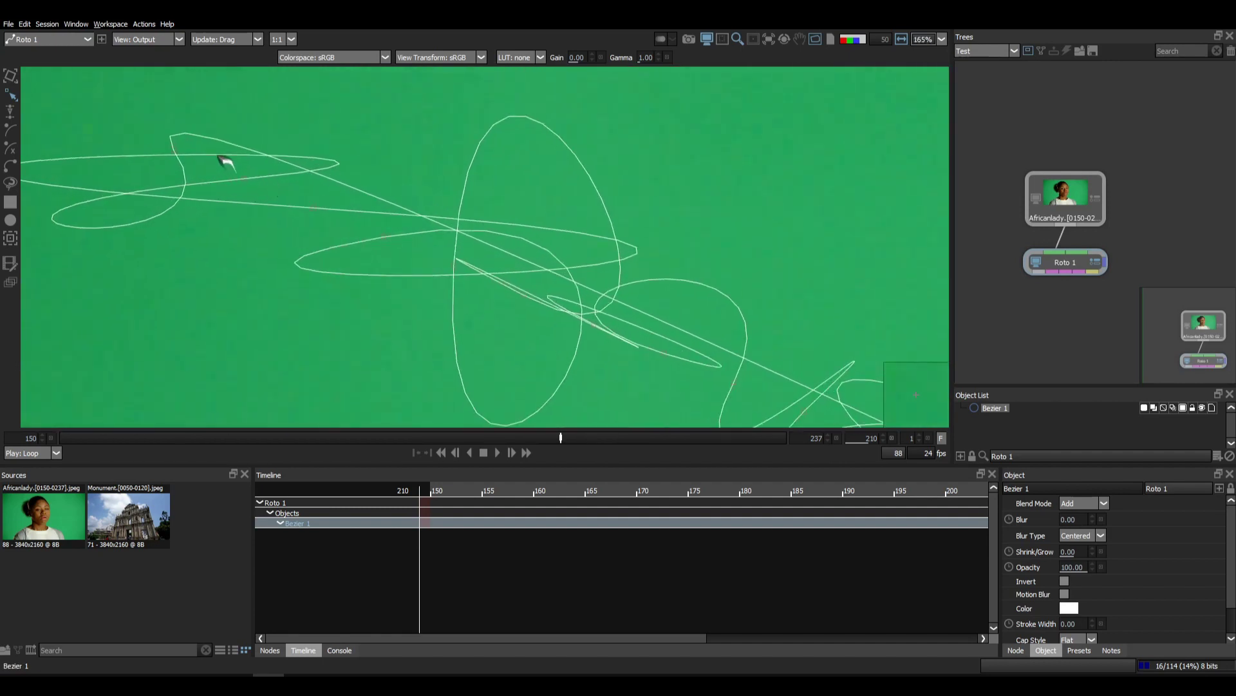
pyautogui.scroll(-10, 337, 218)
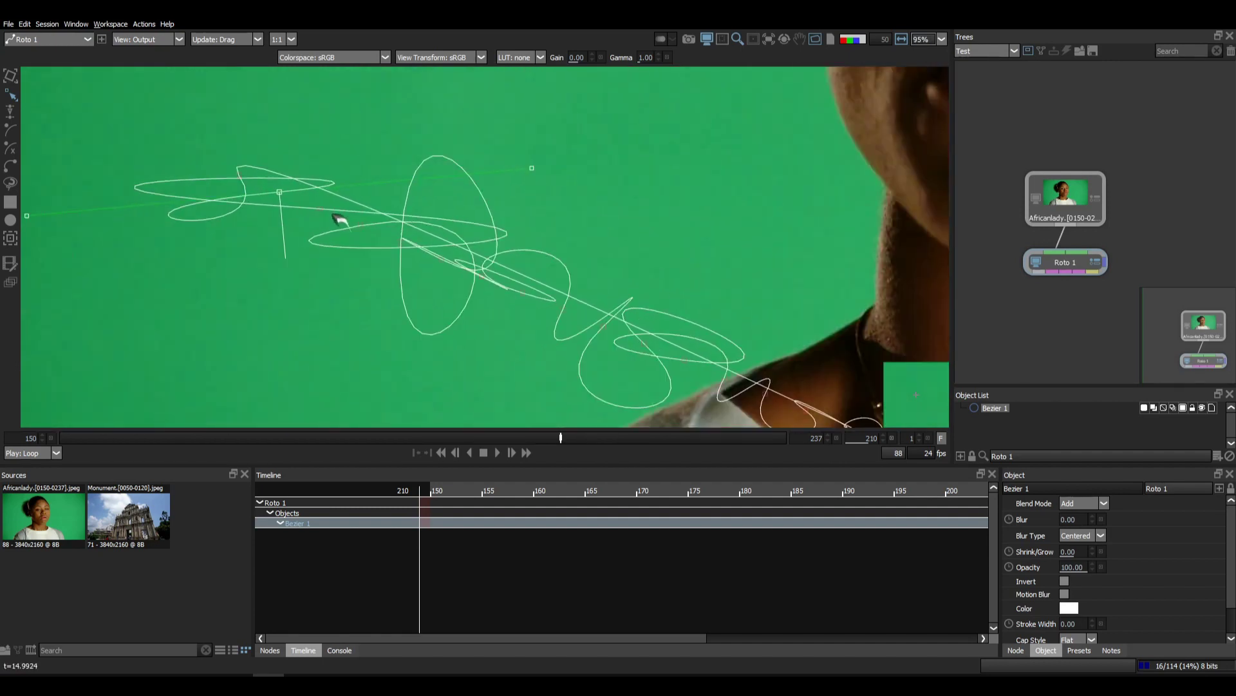
# Convert all the distributed points to Linear and deselect them
pyautogui.scroll(8, 343, 219)
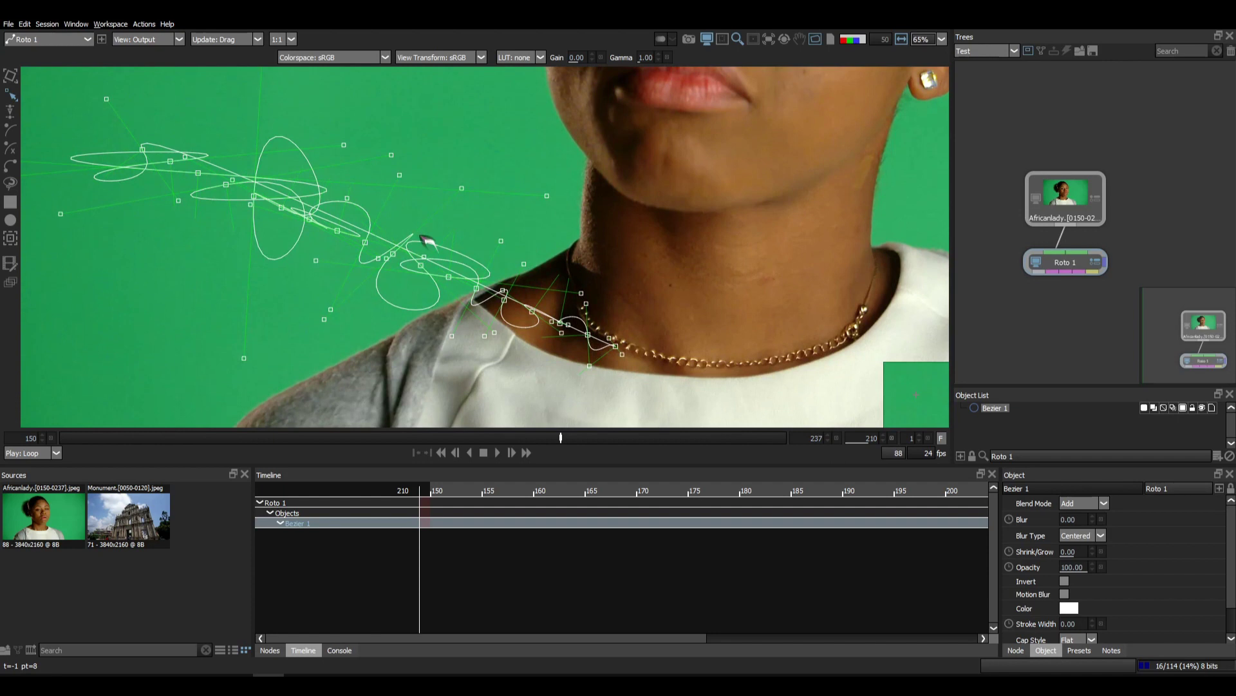
pyautogui.rightClick(438, 227)
pyautogui.click(480, 316)
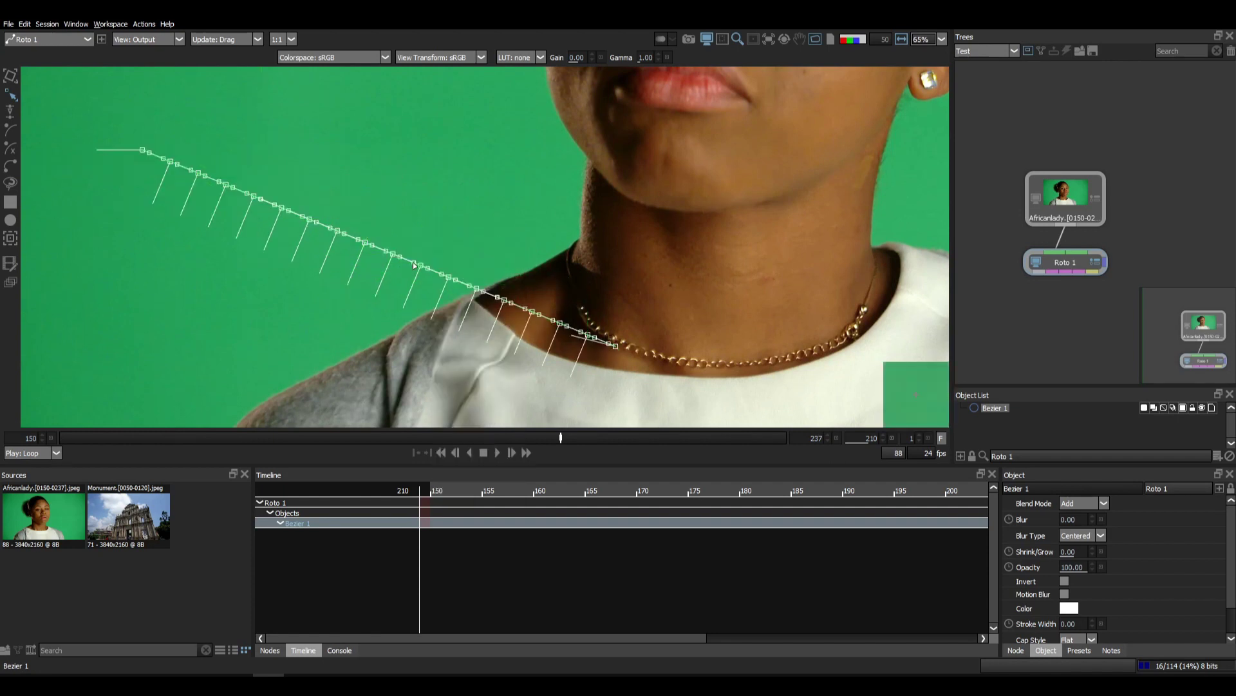
pyautogui.click(211, 153)
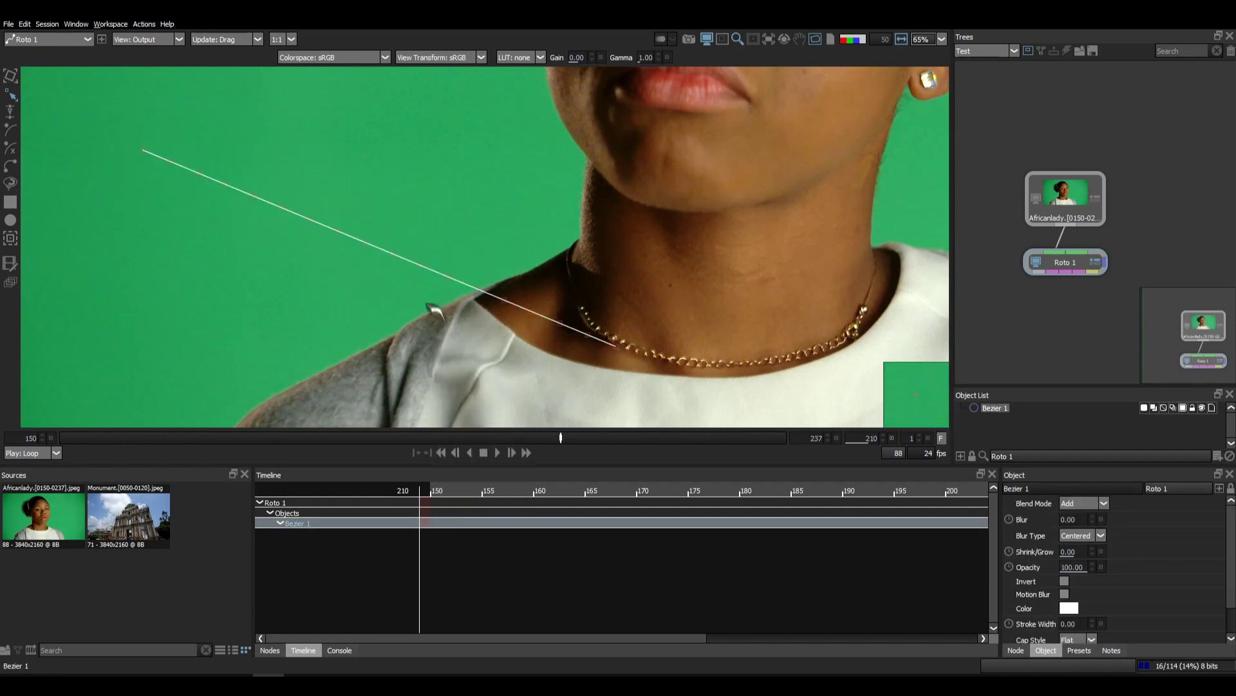
# Select all points along the straight line and apply Collapse Points to them
pyautogui.moveTo(638, 362); pyautogui.dragTo(142, 138)
pyautogui.click(171, 159)
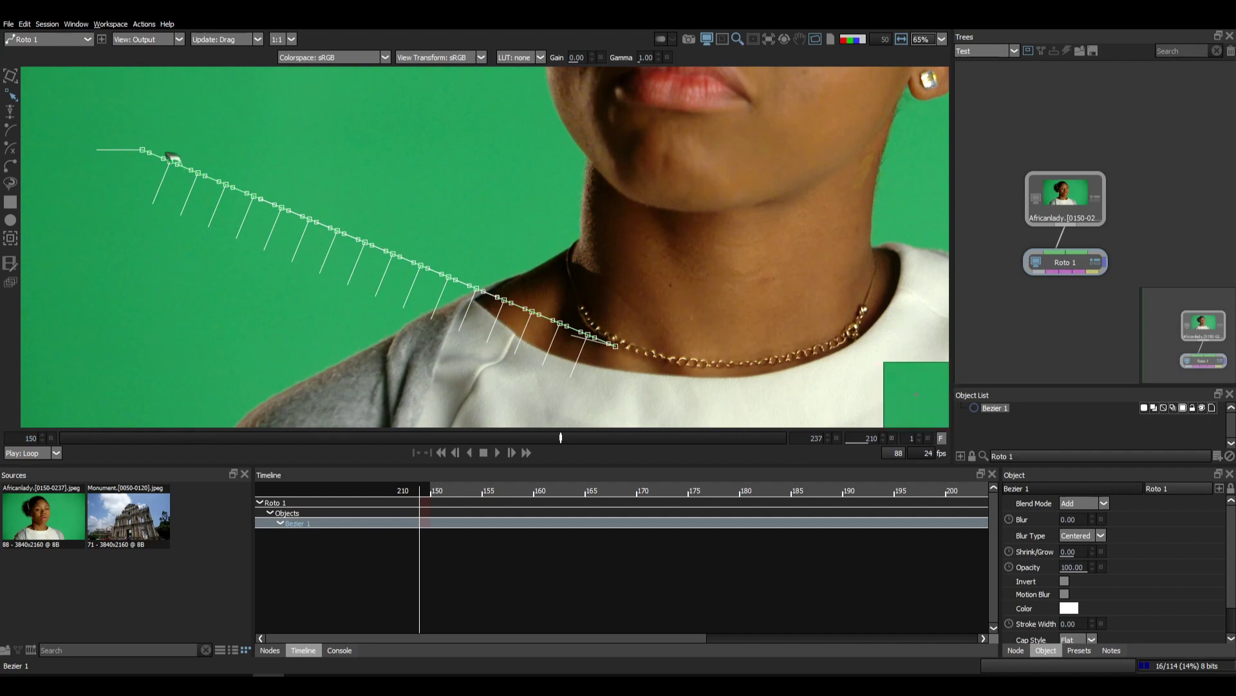
pyautogui.scroll(-1, 455, 221)
pyautogui.rightClick(408, 200)
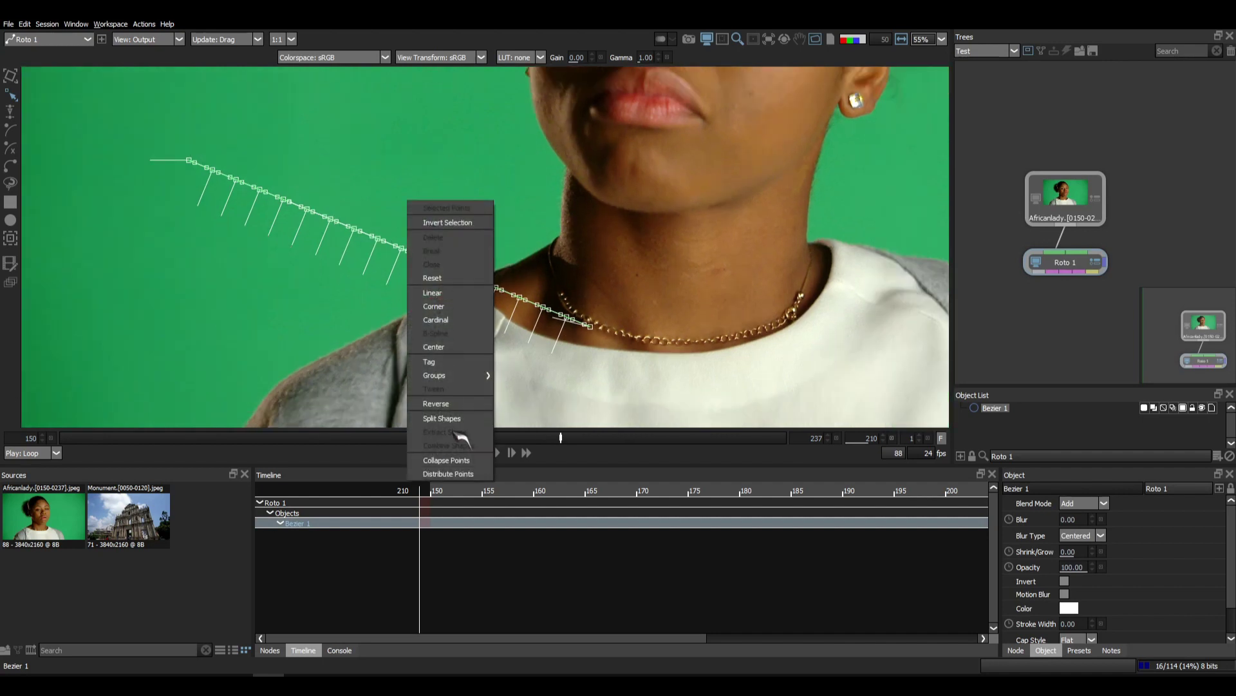
pyautogui.click(456, 461)
pyautogui.scroll(10, 393, 226)
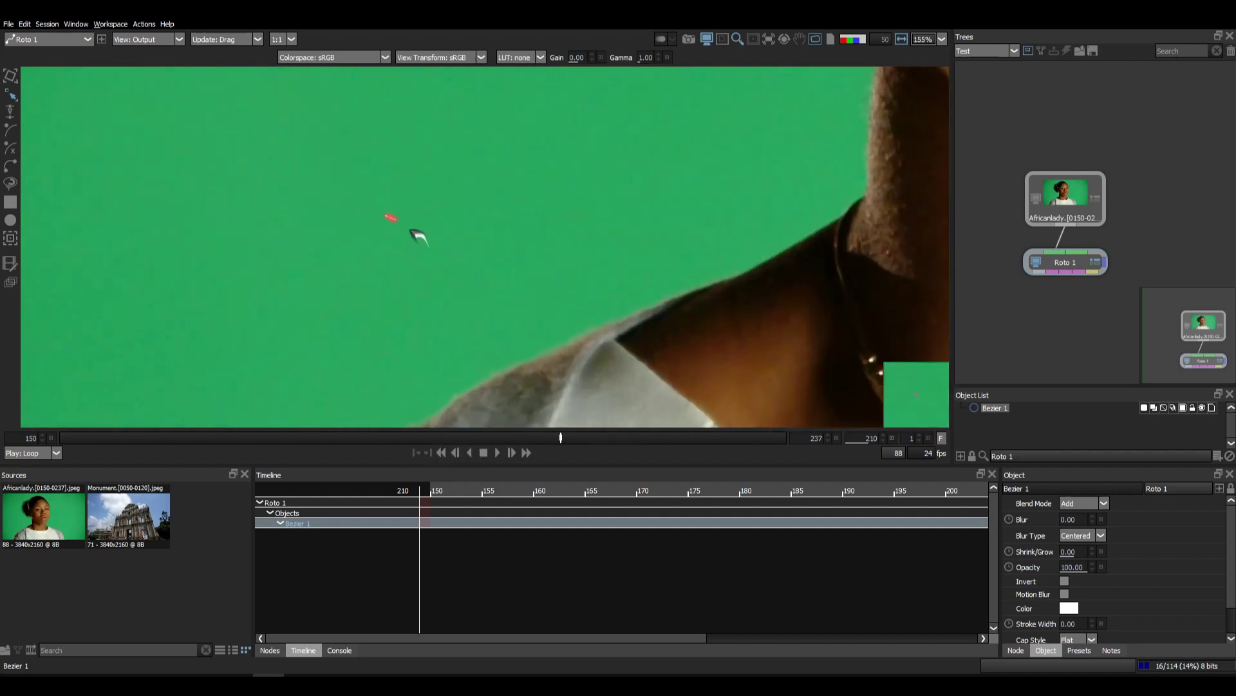
pyautogui.scroll(1, 391, 220)
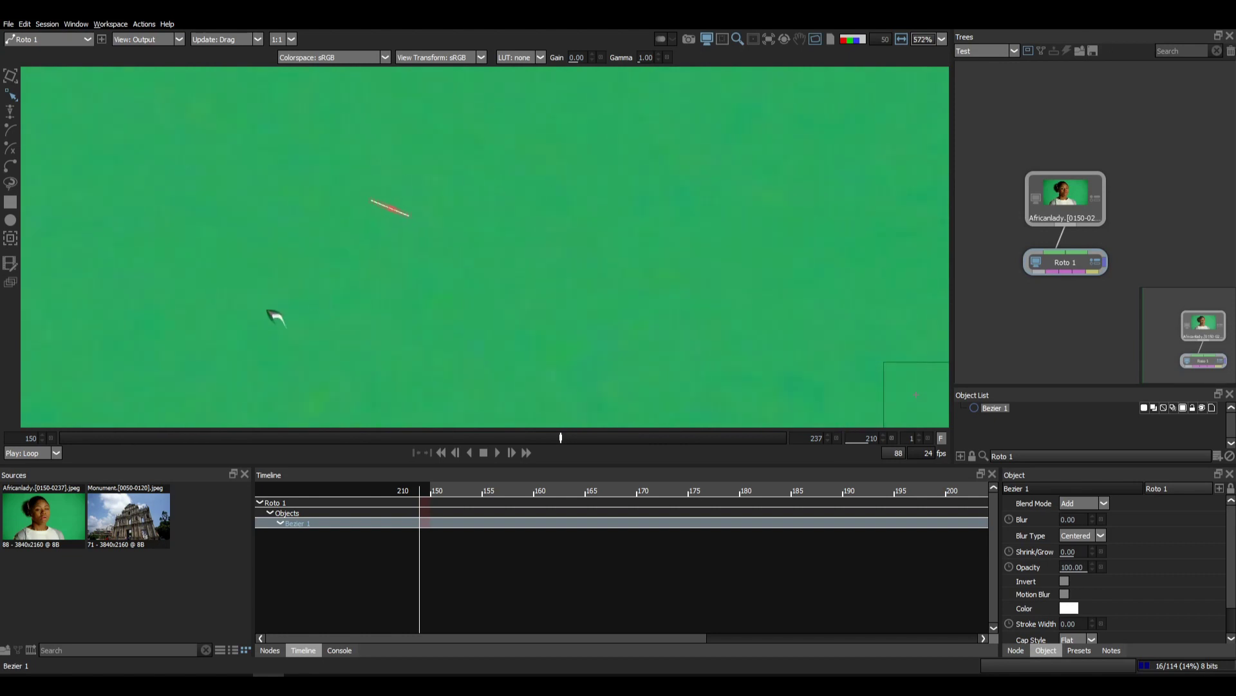
# Delete the collapsed Bezier shape from the Roto node
pyautogui.scroll(-15, 459, 198)
pyautogui.press('Delete')
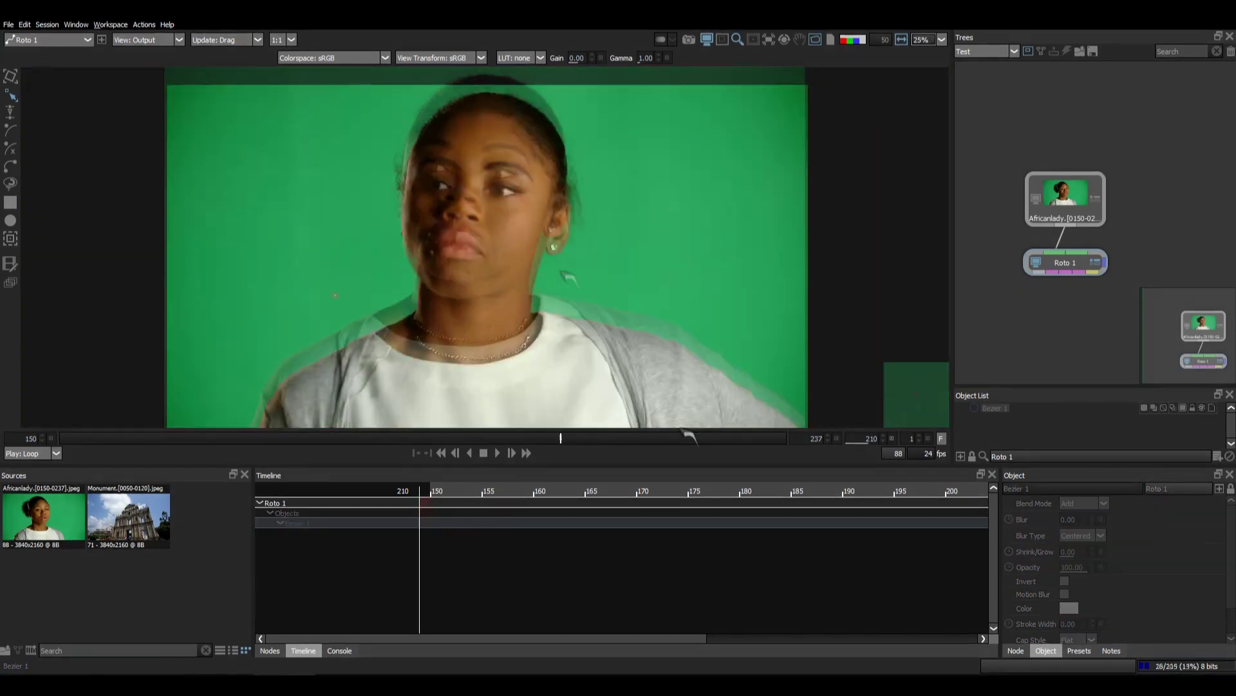
# Draw a new closed Bezier outline around the woman's head, following the jaw, face edge and hair
pyautogui.moveTo(528, 332); pyautogui.dragTo(545, 307)
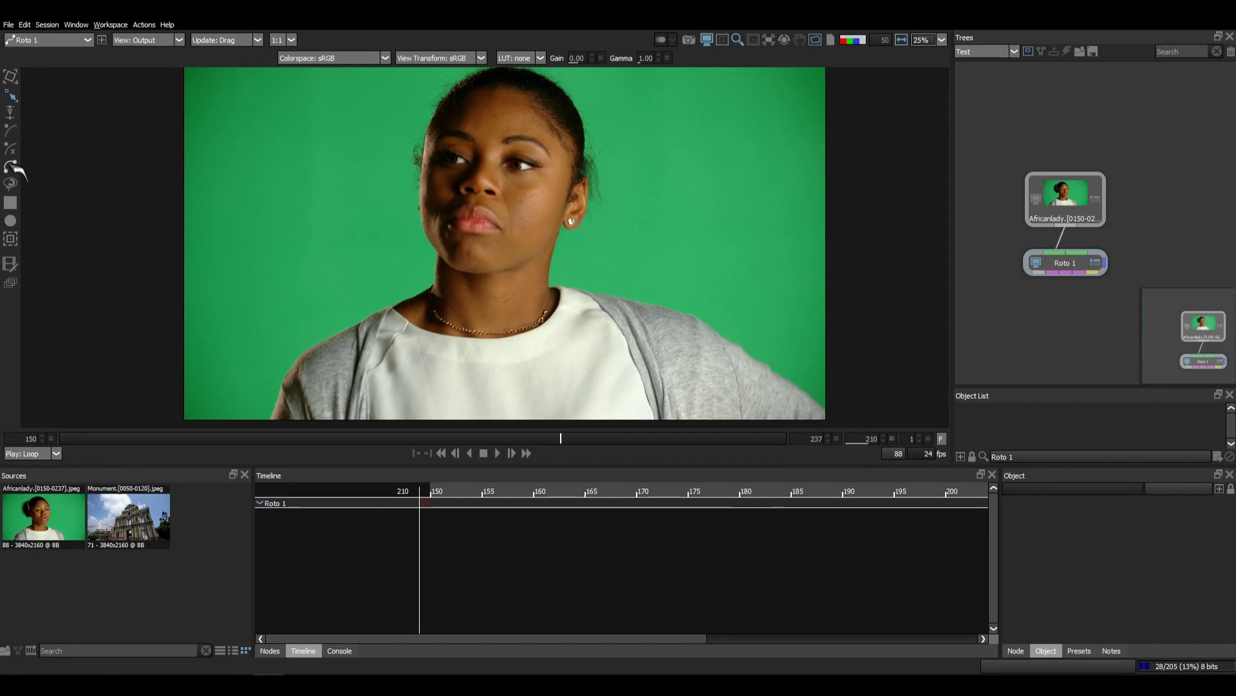
pyautogui.click(432, 248)
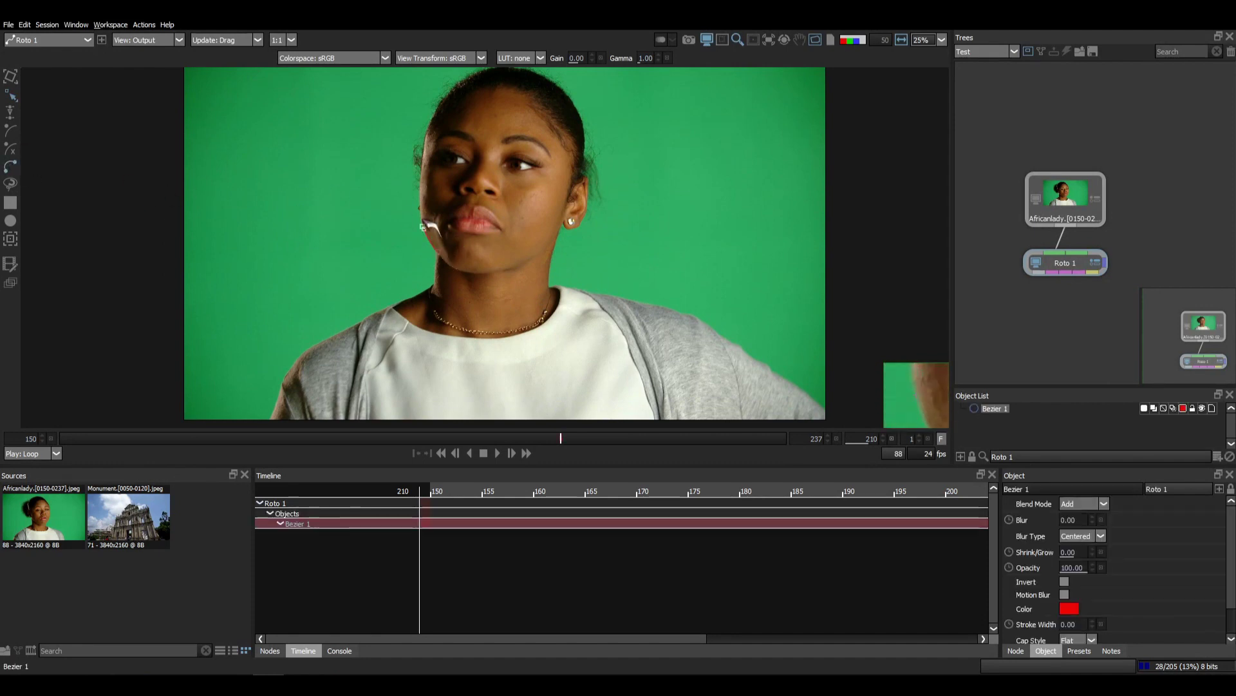
pyautogui.click(423, 226)
pyautogui.moveTo(451, 99); pyautogui.dragTo(446, 198)
pyautogui.click(443, 194)
pyautogui.click(464, 175)
pyautogui.click(496, 166)
pyautogui.click(540, 174)
pyautogui.click(558, 194)
pyautogui.click(576, 217)
pyautogui.click(581, 245)
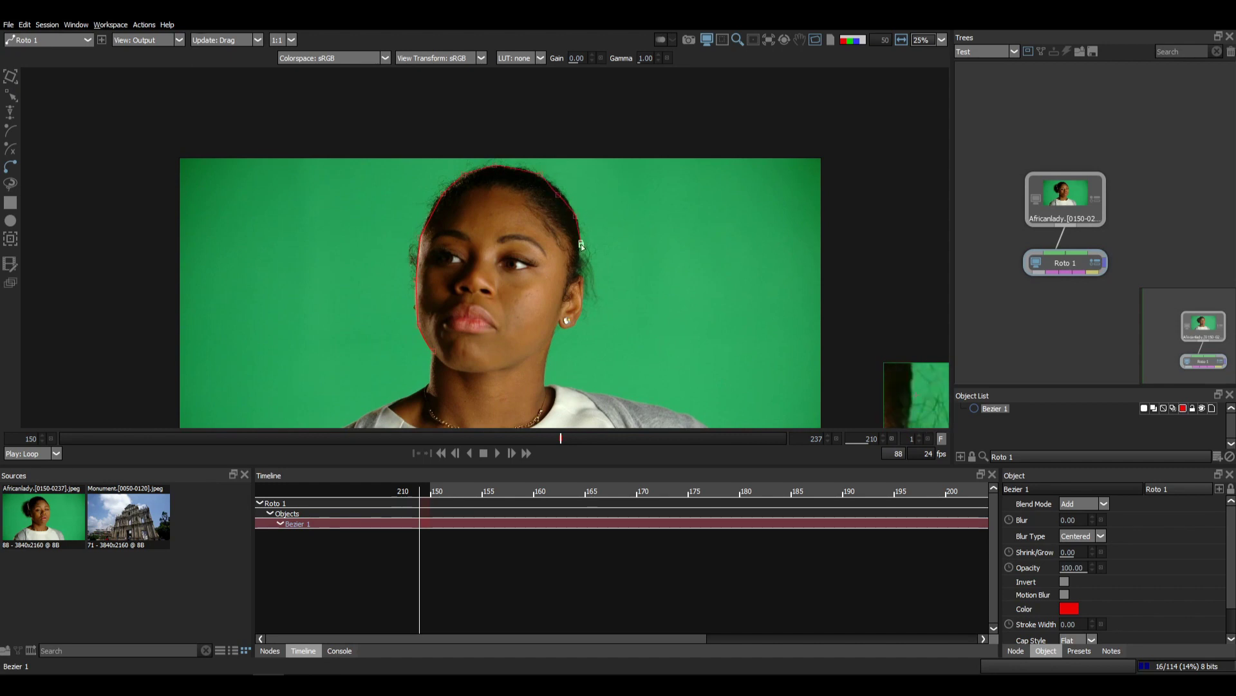
# Select all points of the head outline and set them to Cardinal
pyautogui.moveTo(394, 385); pyautogui.dragTo(781, 100)
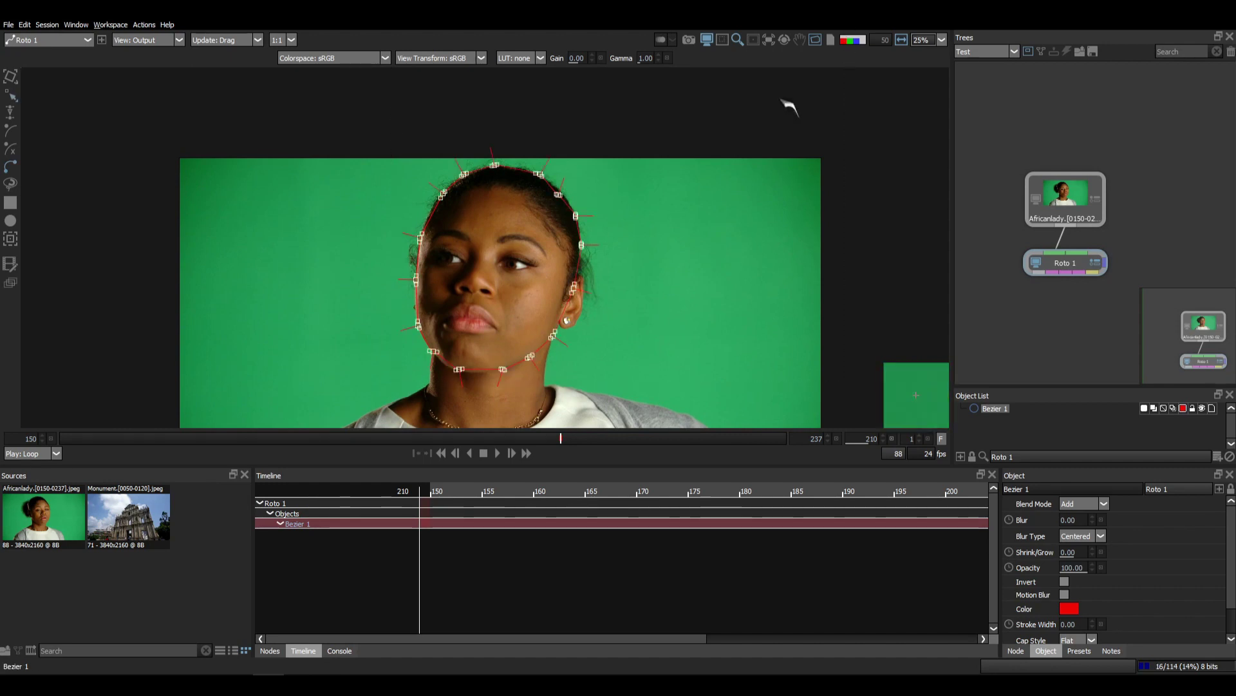
pyautogui.rightClick(618, 172)
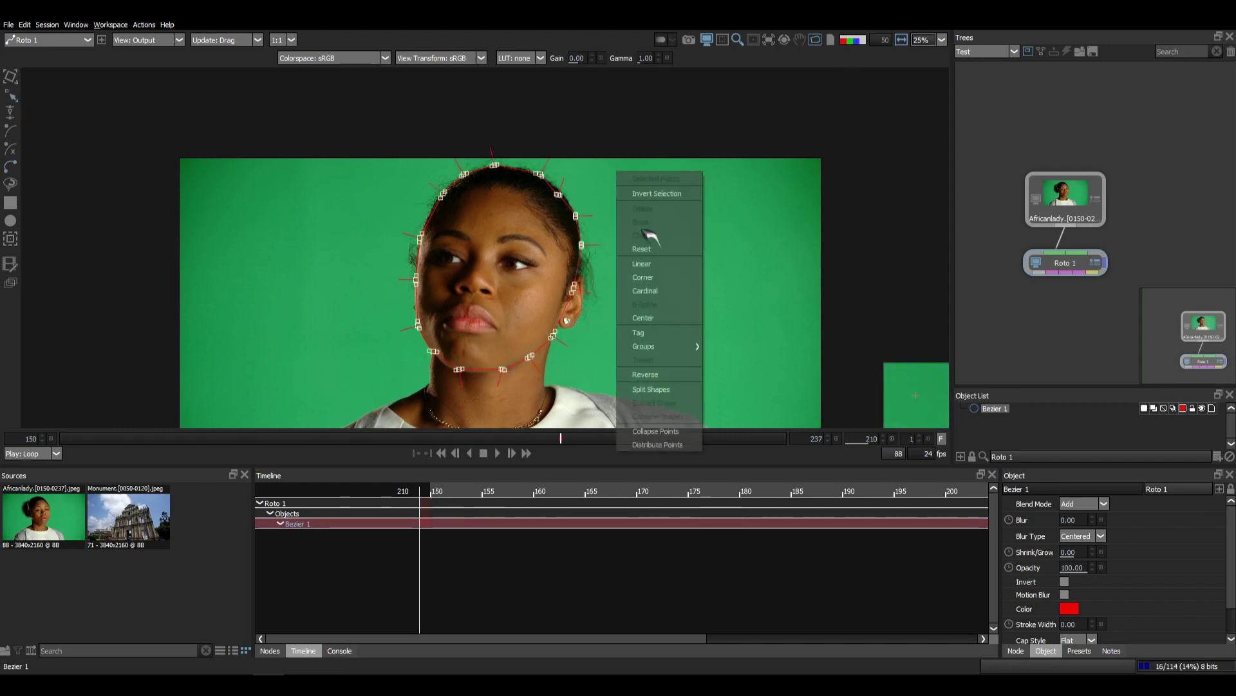
pyautogui.click(644, 290)
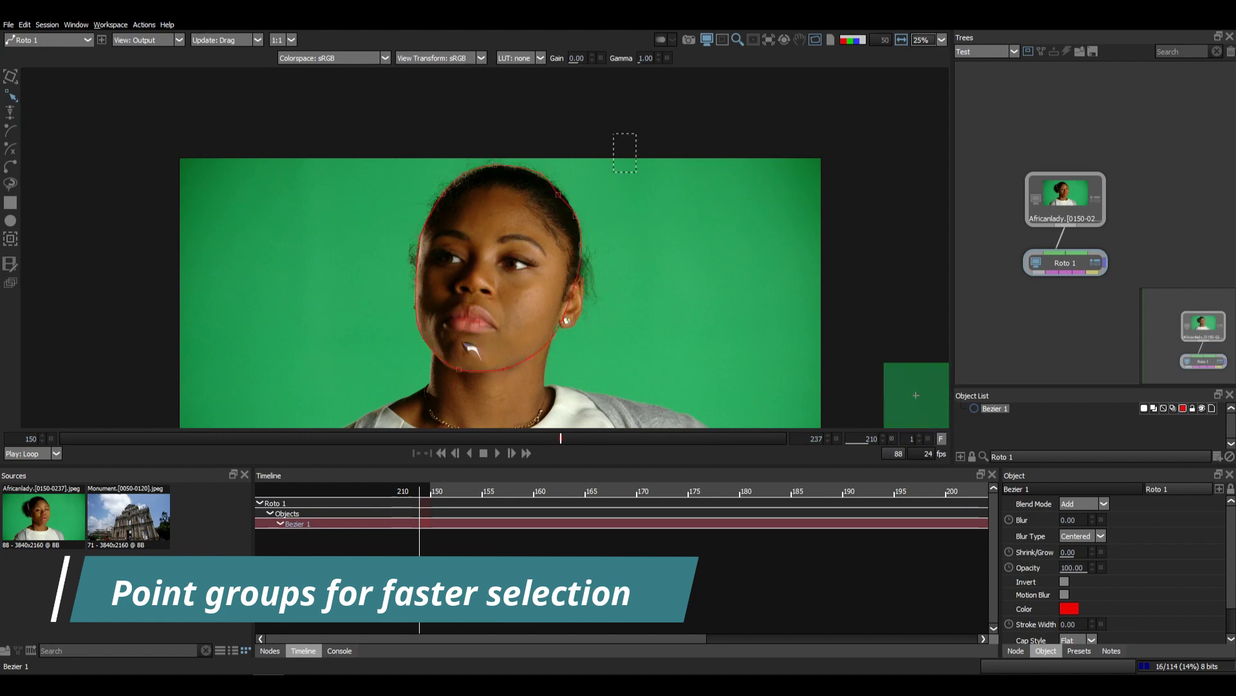
pyautogui.moveTo(512, 332); pyautogui.dragTo(472, 275)
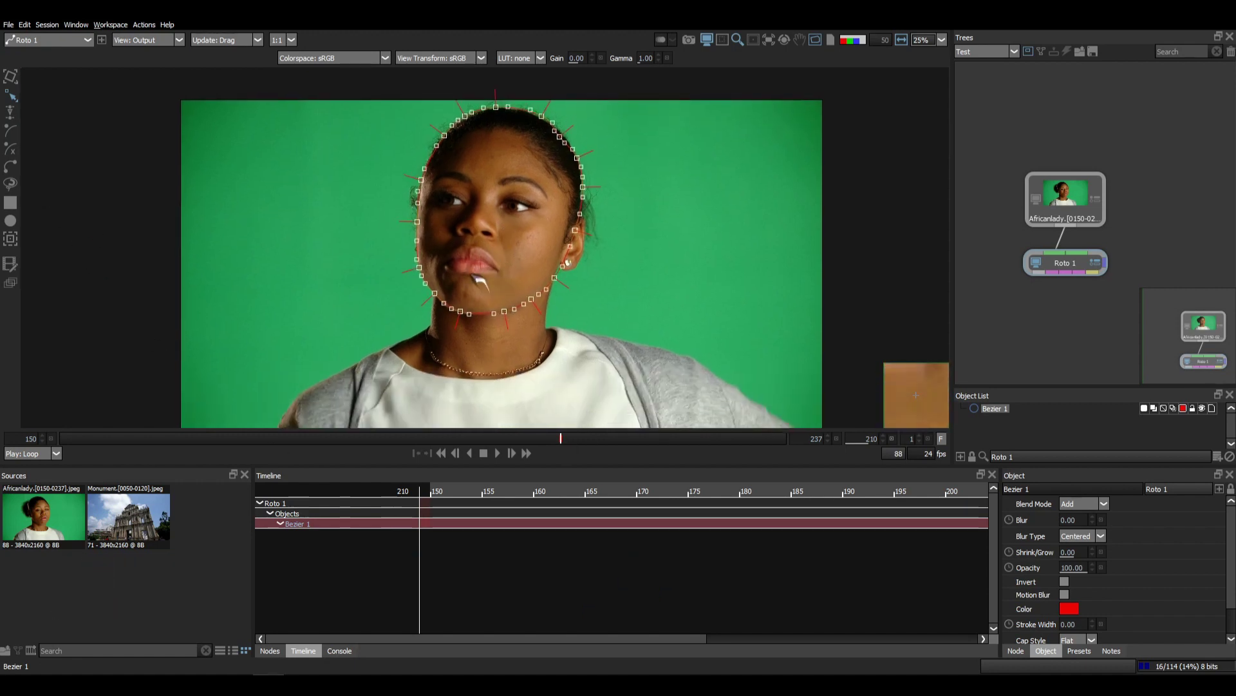
pyautogui.moveTo(470, 165); pyautogui.dragTo(364, 287)
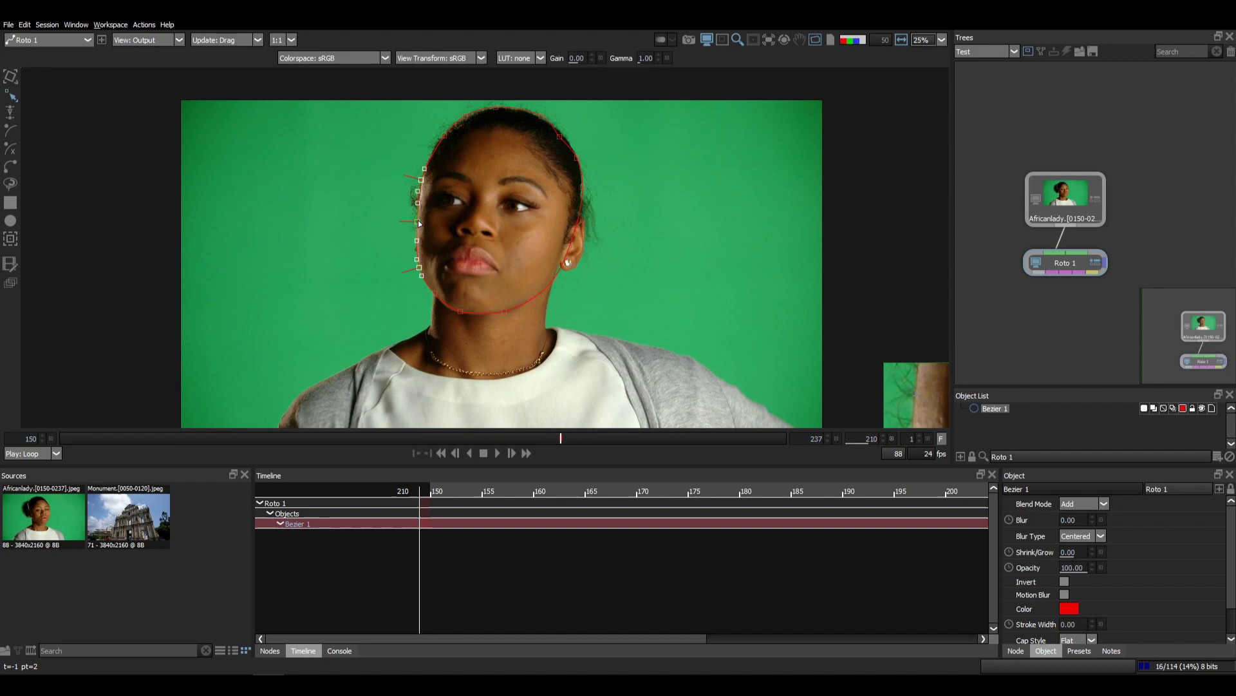
pyautogui.moveTo(419, 223); pyautogui.dragTo(407, 224)
pyautogui.hotkey('ctrl', 'z')
# Select the head outline's points from the back of the hair to the ear and move them at frames 210 and 217
pyautogui.click(606, 150)
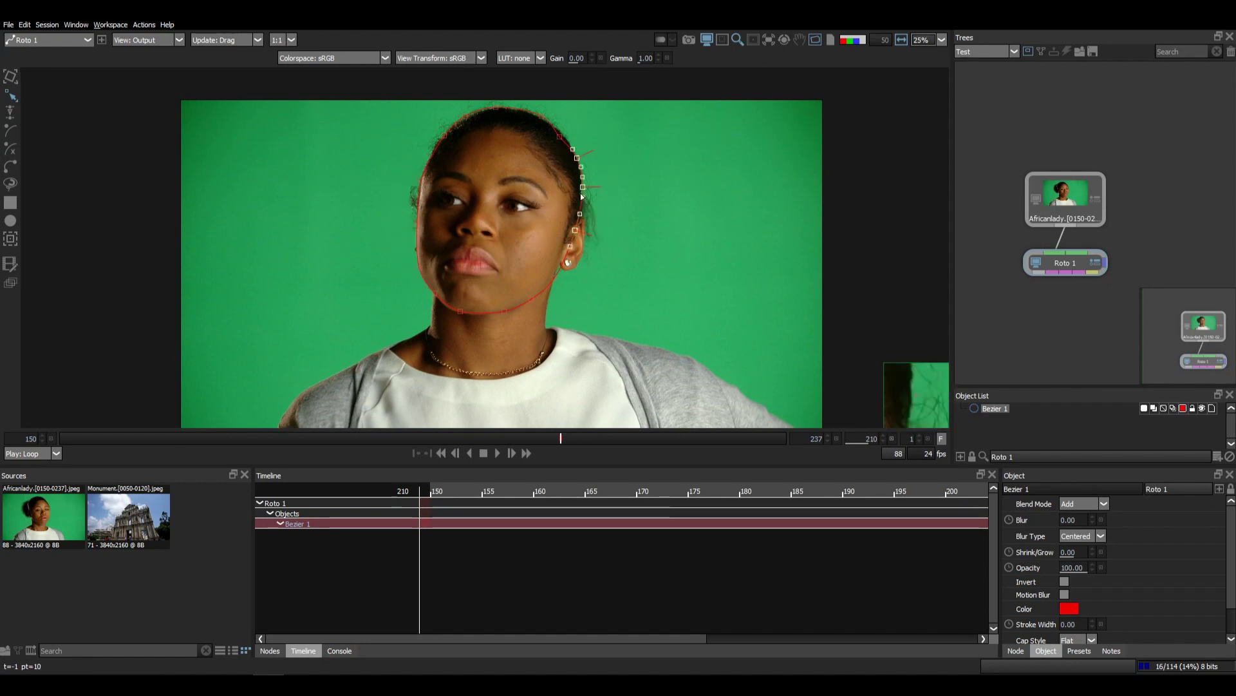
pyautogui.moveTo(584, 189); pyautogui.dragTo(586, 184)
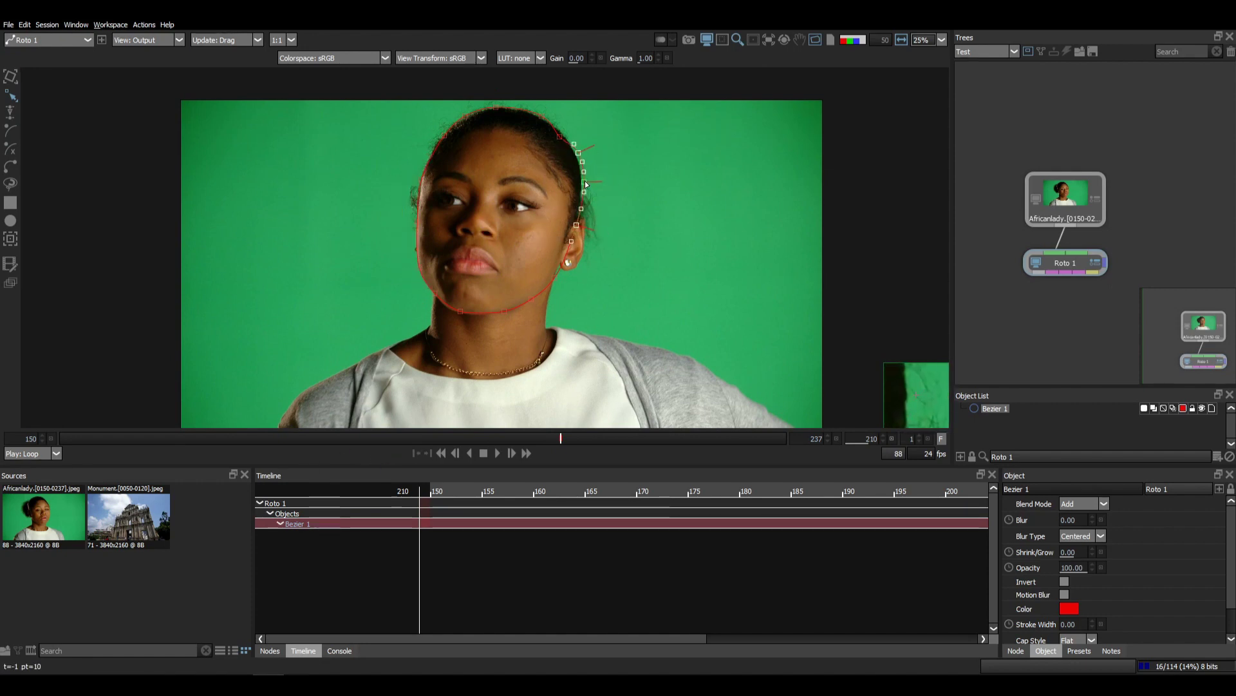
pyautogui.click(619, 437)
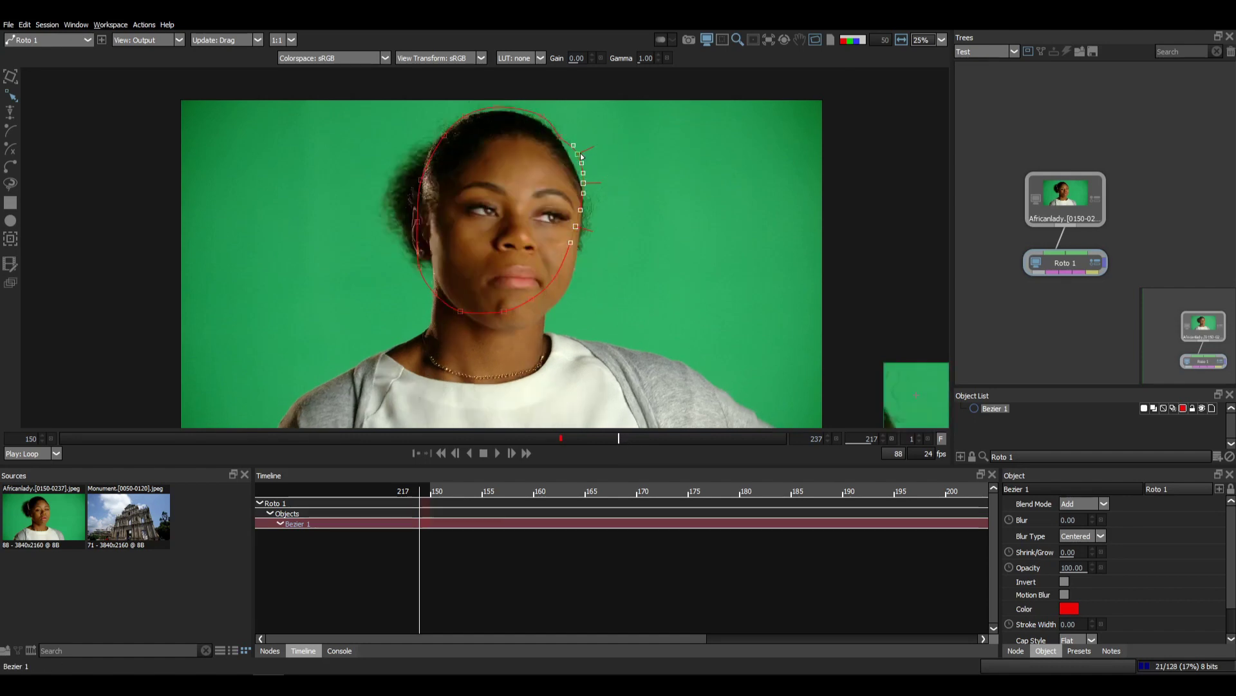
pyautogui.moveTo(582, 157); pyautogui.dragTo(578, 168)
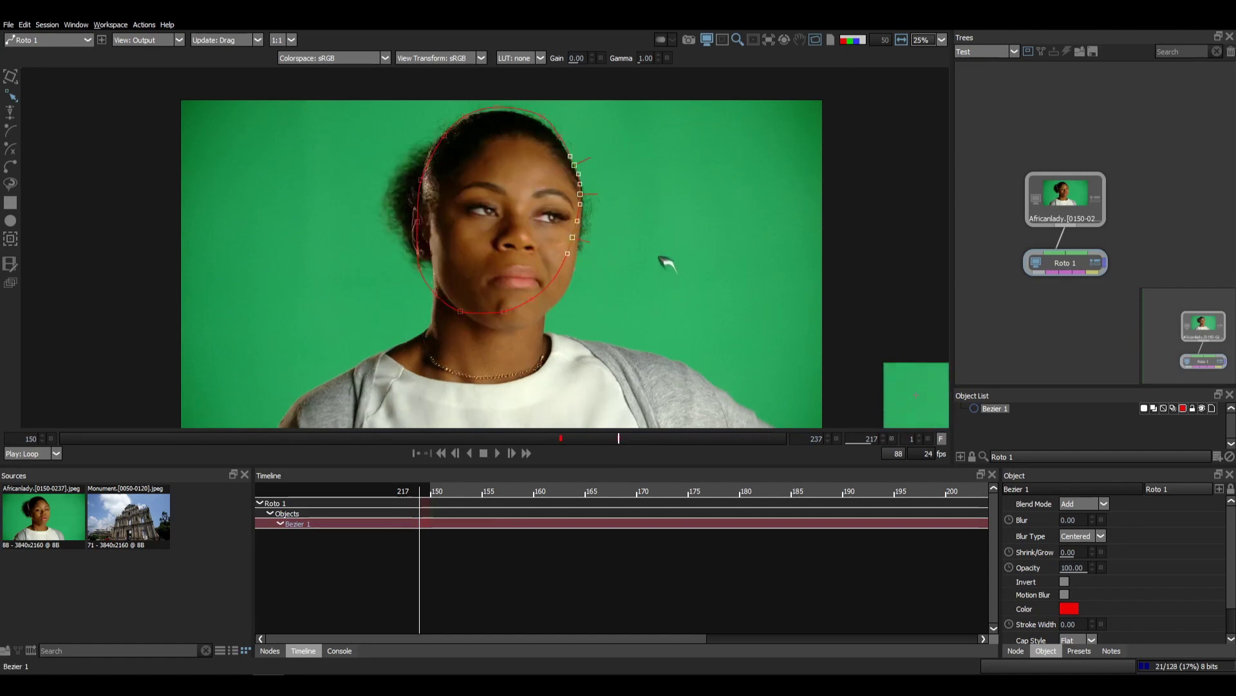
pyautogui.click(646, 298)
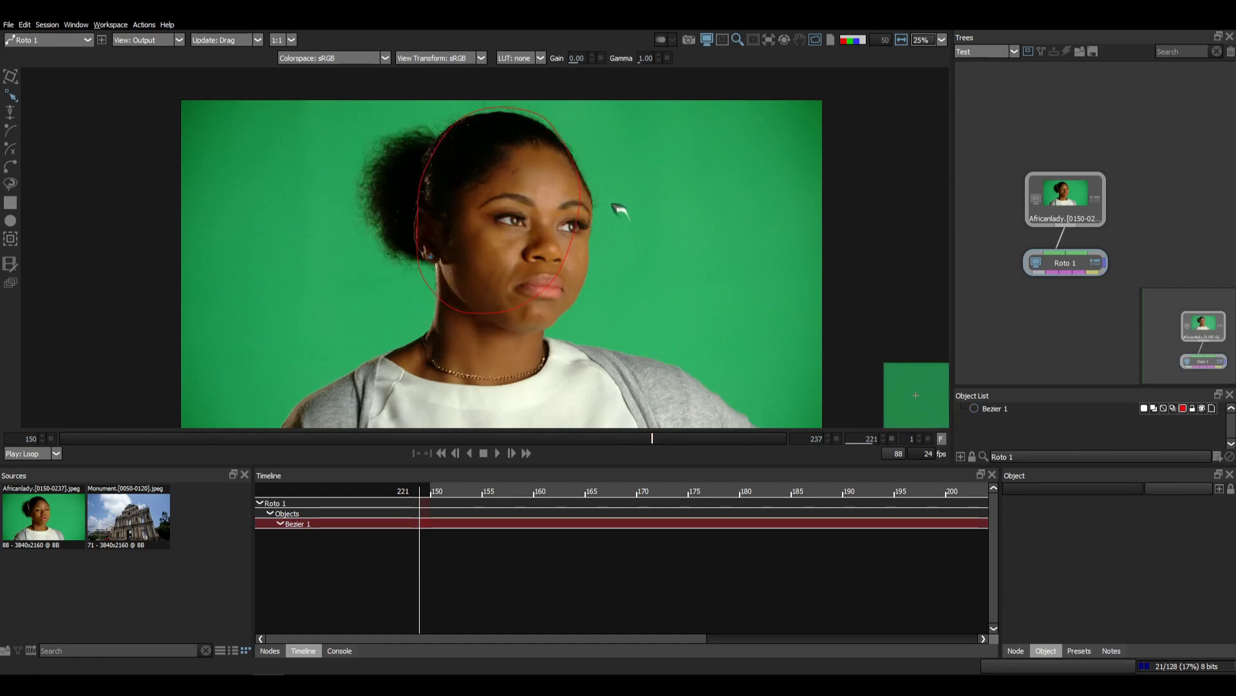
pyautogui.moveTo(594, 143); pyautogui.dragTo(549, 251)
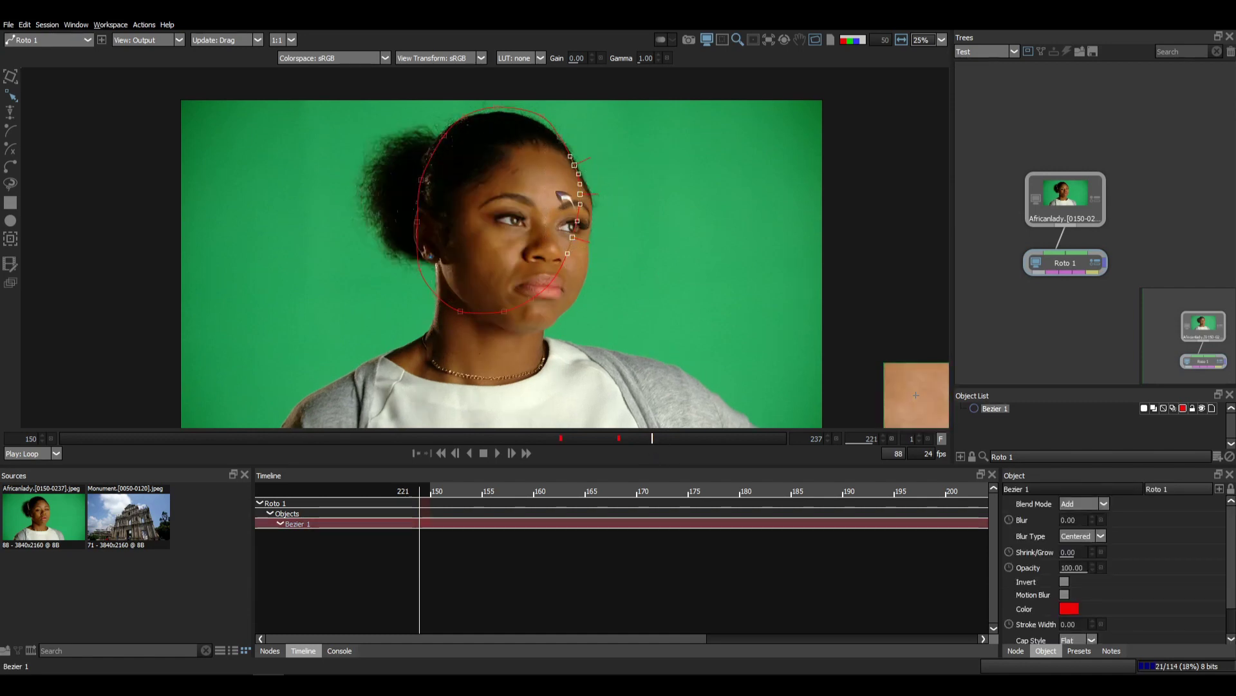
pyautogui.click(651, 242)
# At frame 210, assign the outline points from the upper hair down to the ear to point group 1
pyautogui.moveTo(616, 439); pyautogui.dragTo(563, 438)
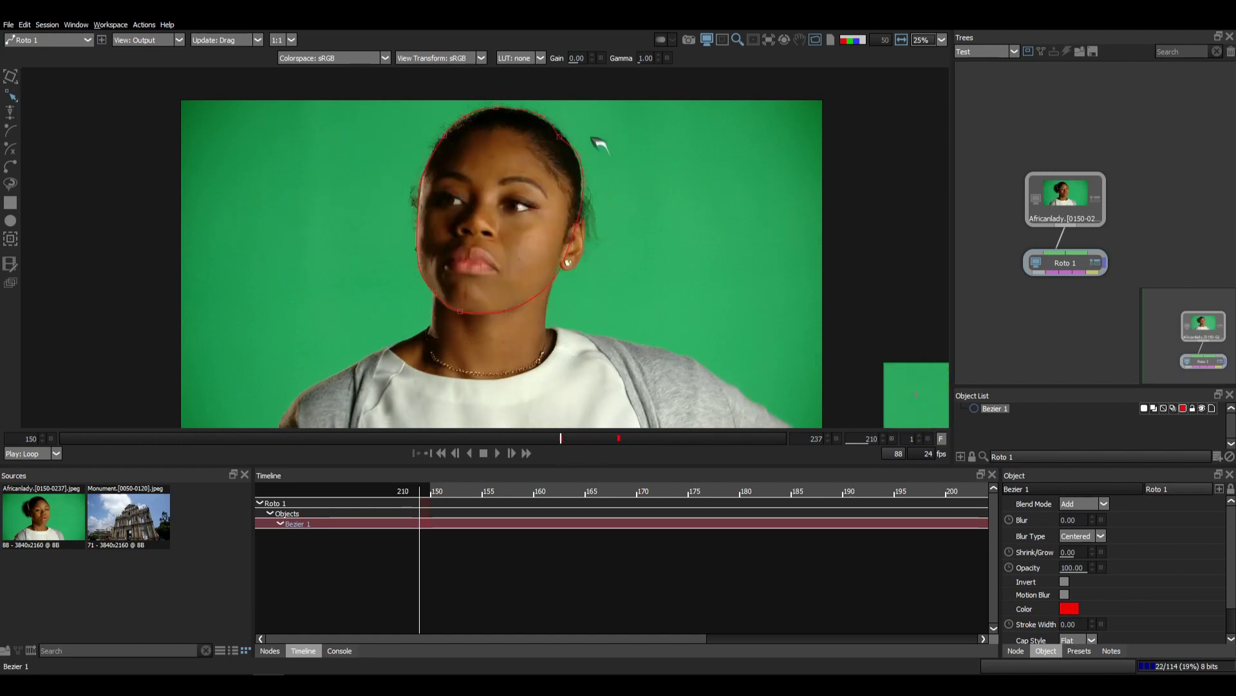
pyautogui.moveTo(559, 137); pyautogui.dragTo(563, 134)
pyautogui.moveTo(642, 120); pyautogui.dragTo(533, 270)
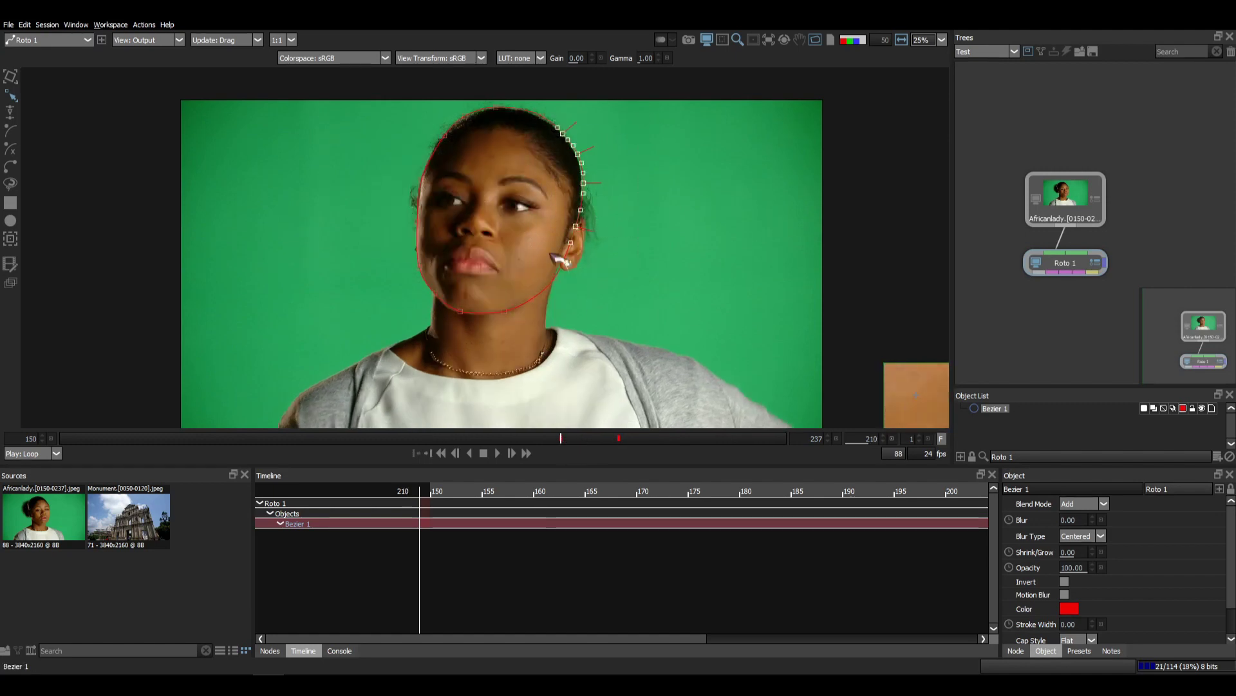
pyautogui.rightClick(584, 188)
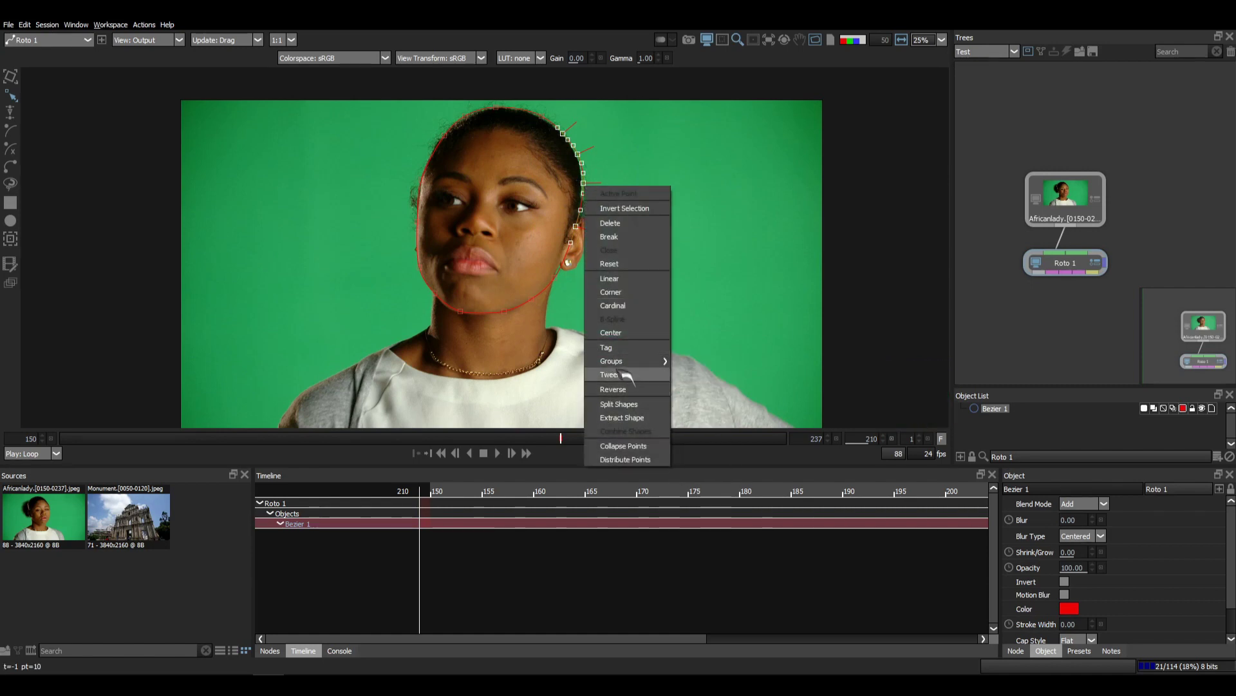
pyautogui.moveTo(632, 365)
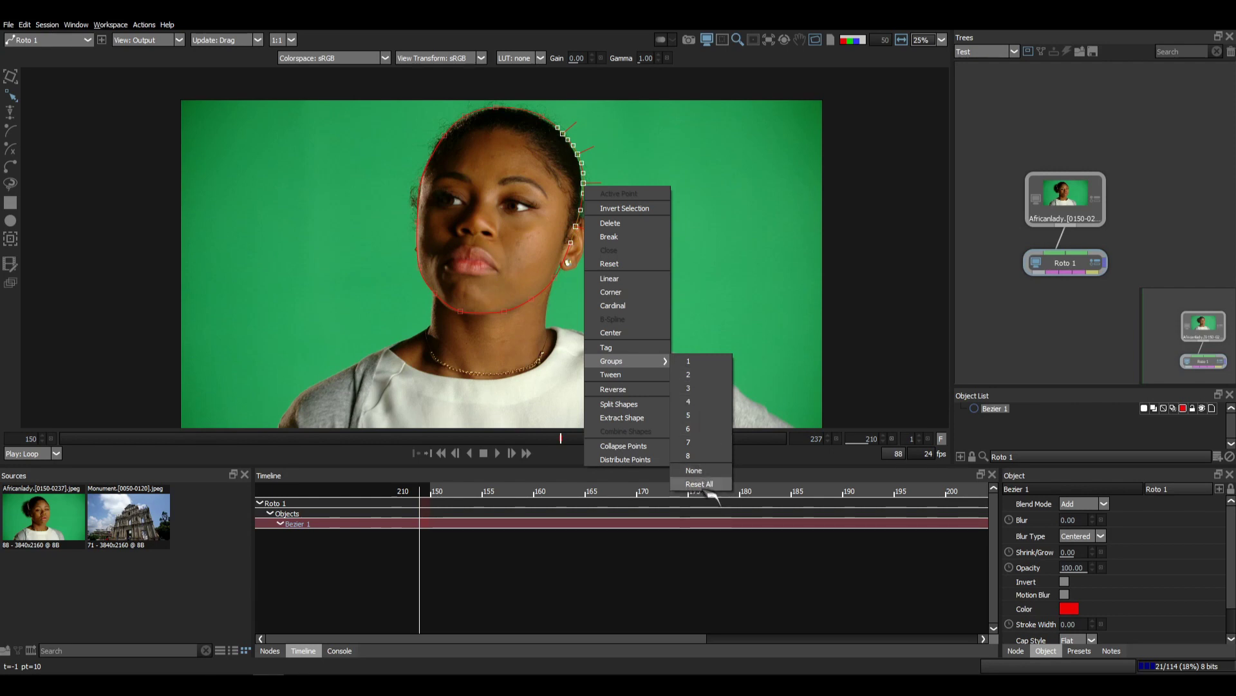
pyautogui.click(696, 362)
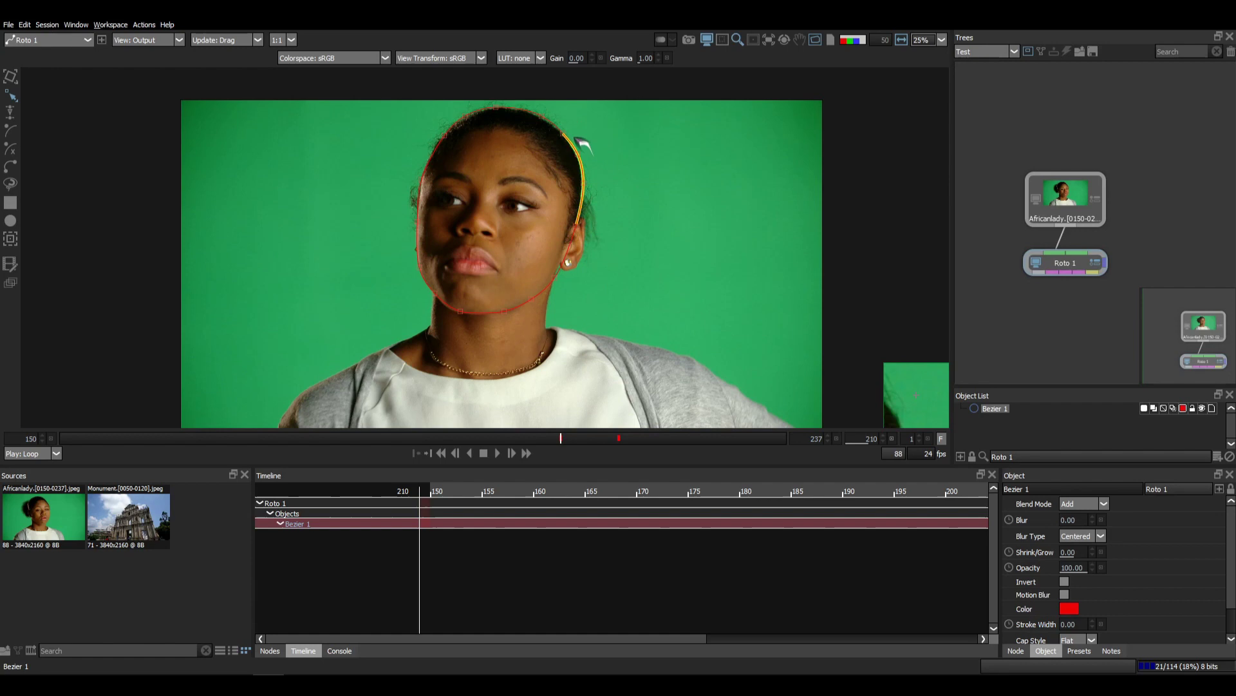
# Assign the outline points across the top of the head to point group 2
pyautogui.scroll(5, 580, 140)
pyautogui.scroll(-2, 580, 148)
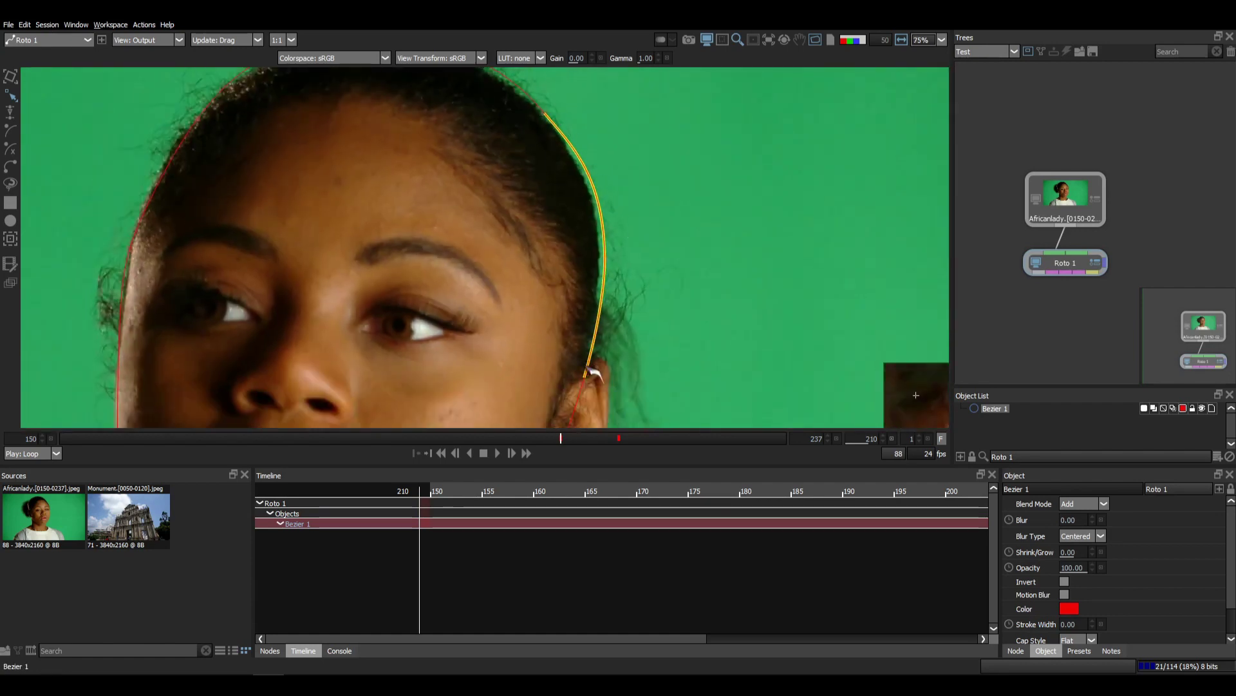
pyautogui.scroll(-7, 588, 368)
pyautogui.scroll(5, 623, 315)
pyautogui.moveTo(625, 328); pyautogui.dragTo(548, 248)
pyautogui.scroll(-2, 551, 248)
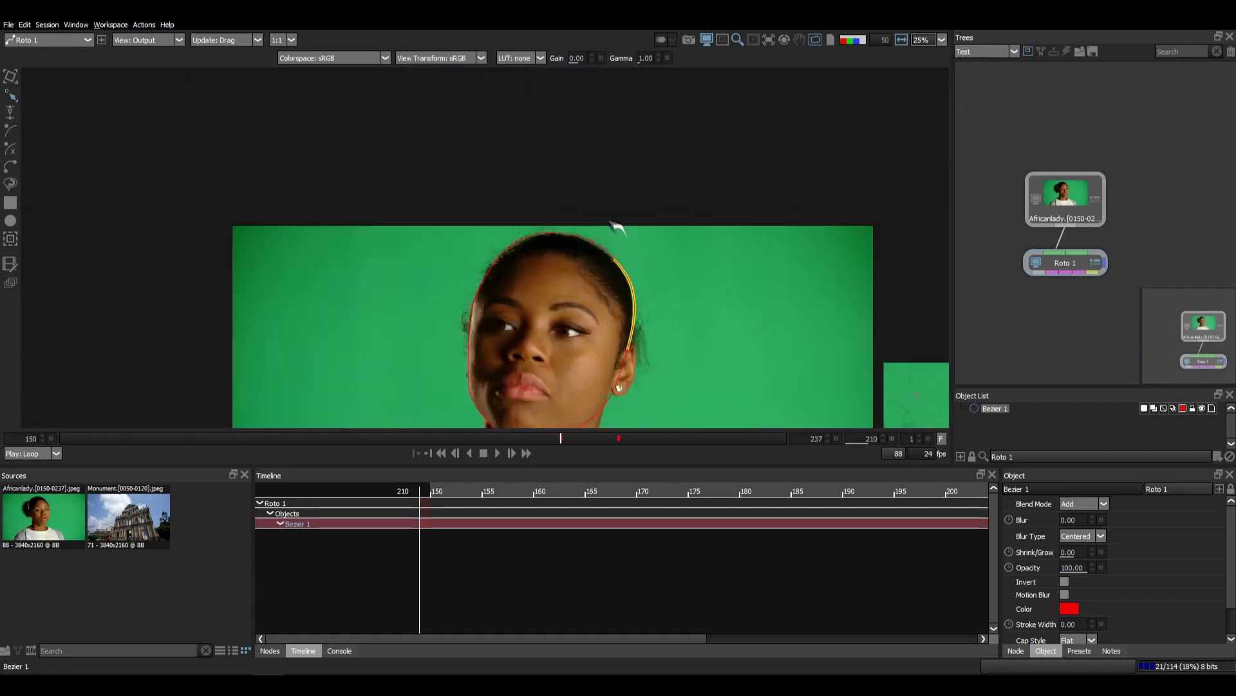
pyautogui.moveTo(628, 227); pyautogui.dragTo(459, 294)
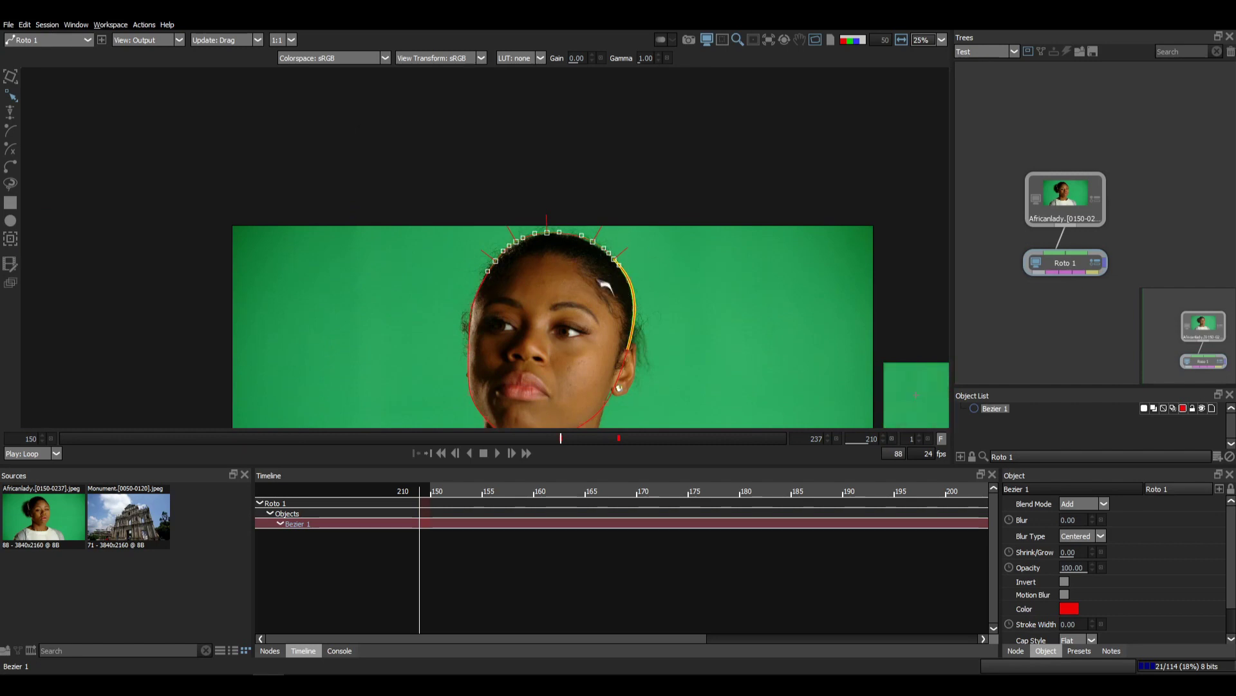
pyautogui.rightClick(617, 257)
pyautogui.moveTo(673, 431)
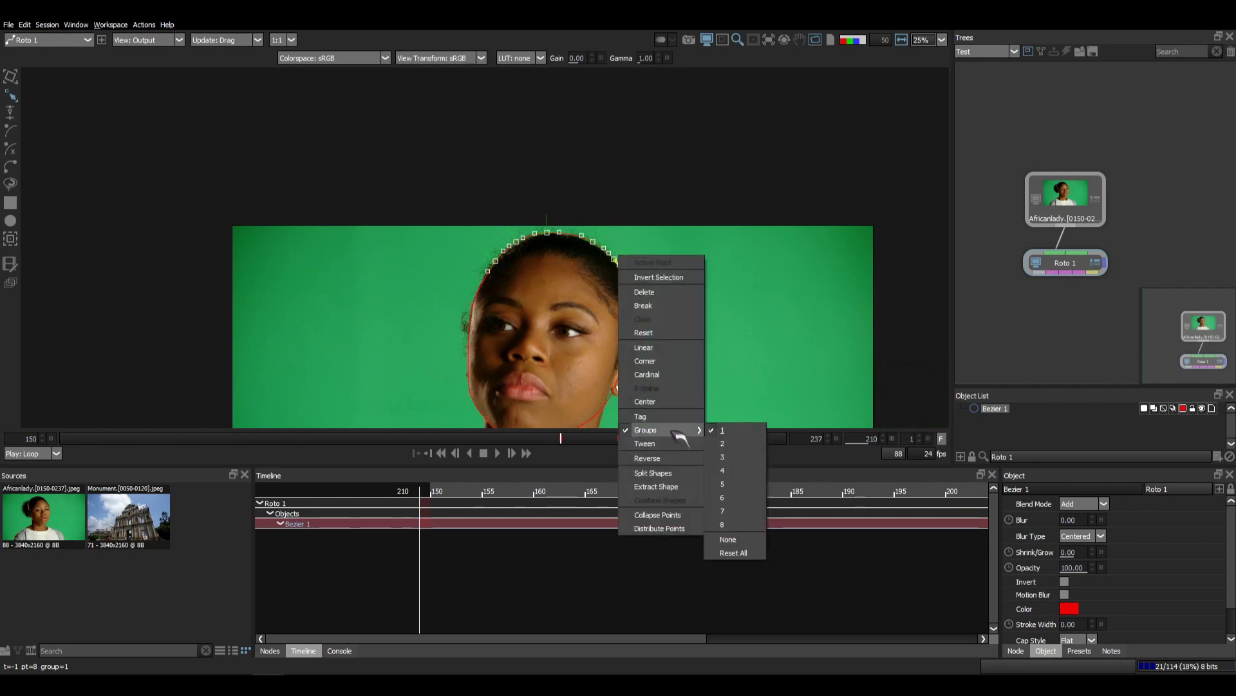
pyautogui.click(728, 443)
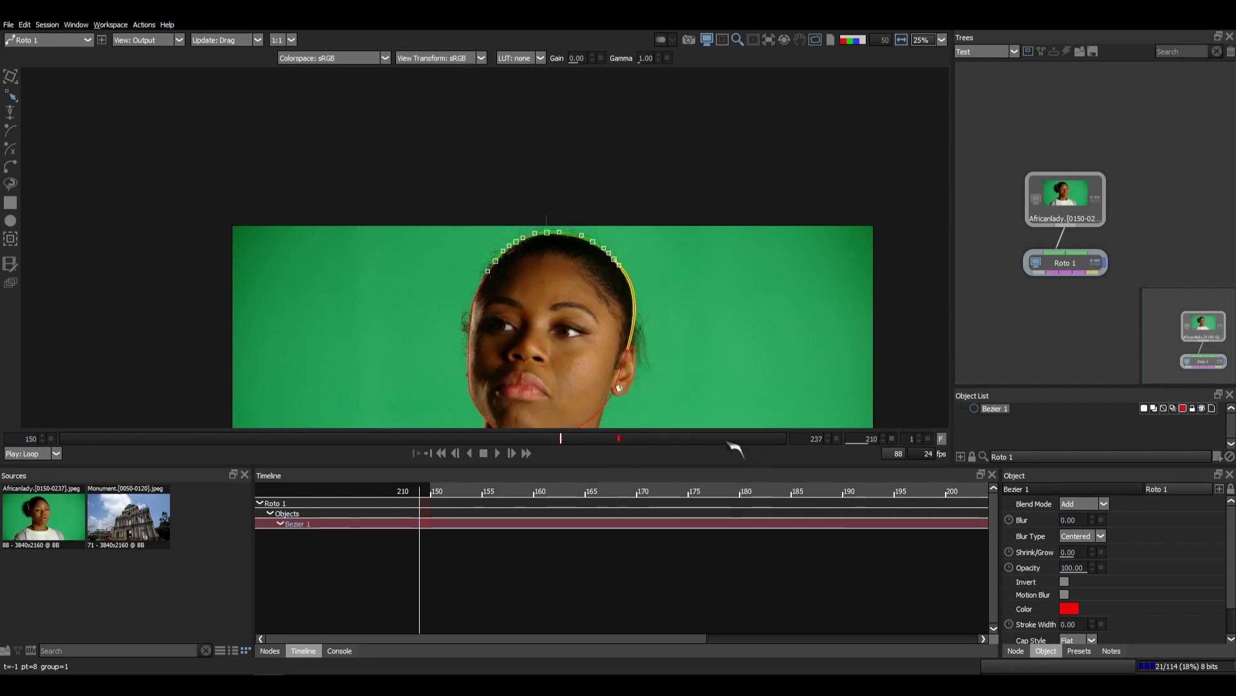
# Assign the outline points along the face edge opposite the visible ear to point group 3
pyautogui.moveTo(433, 266); pyautogui.dragTo(530, 428)
pyautogui.moveTo(538, 380); pyautogui.dragTo(540, 307)
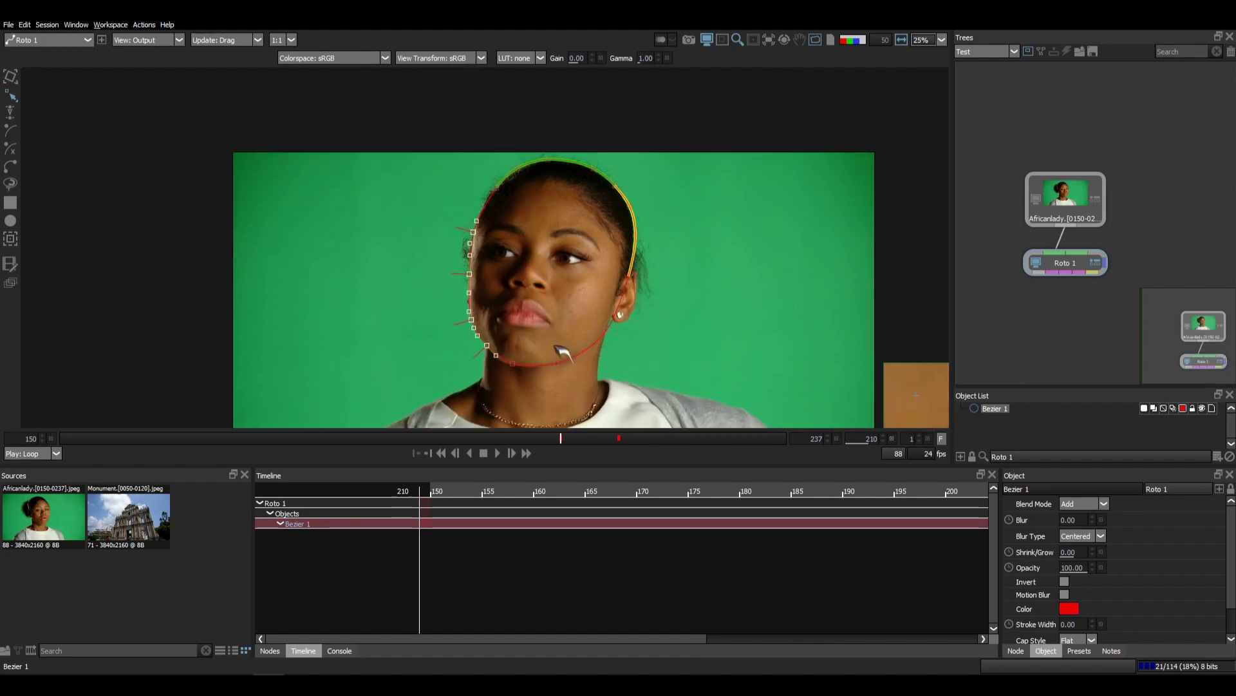
pyautogui.rightClick(470, 276)
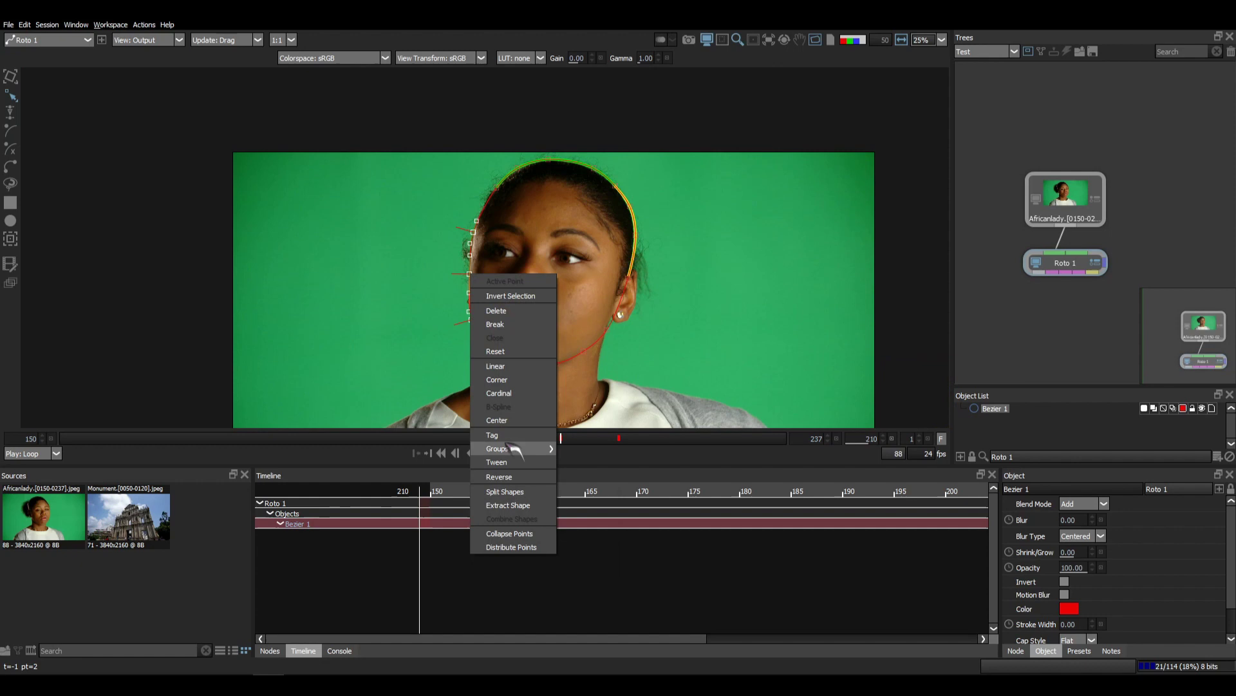
pyautogui.moveTo(535, 449)
pyautogui.click(584, 476)
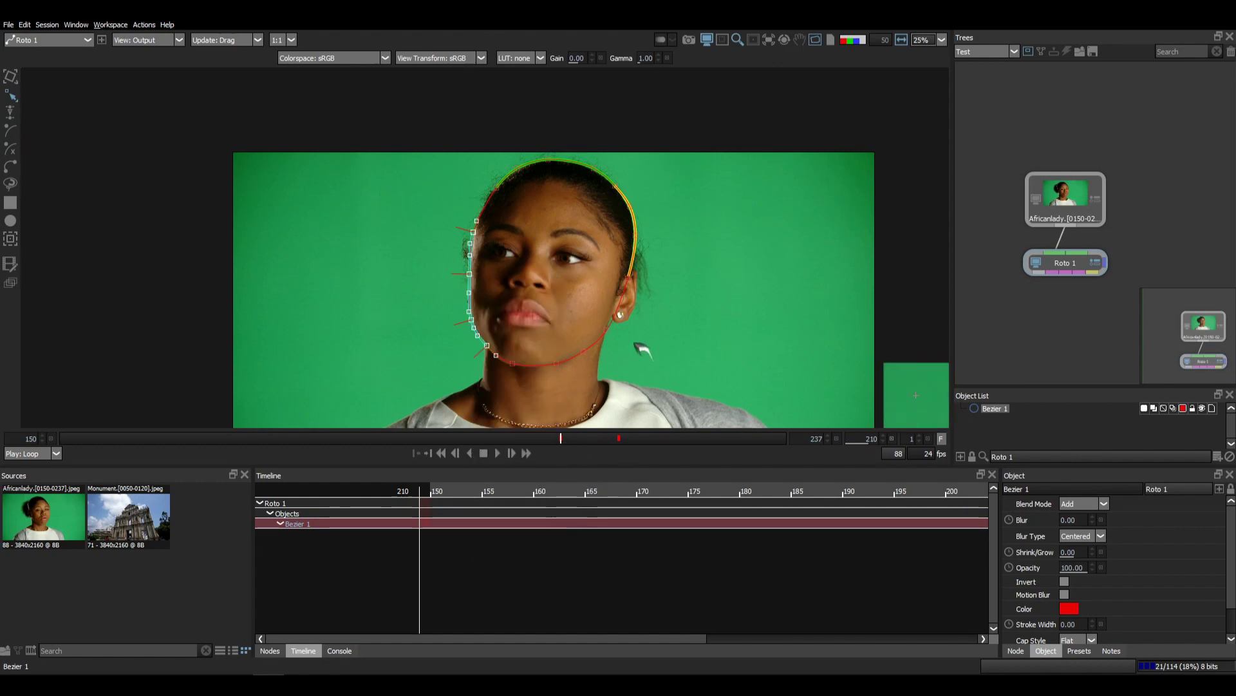
# Assign the outline points along the chin and jaw to point group 4 and clear the point selection
pyautogui.moveTo(641, 323); pyautogui.dragTo(502, 398)
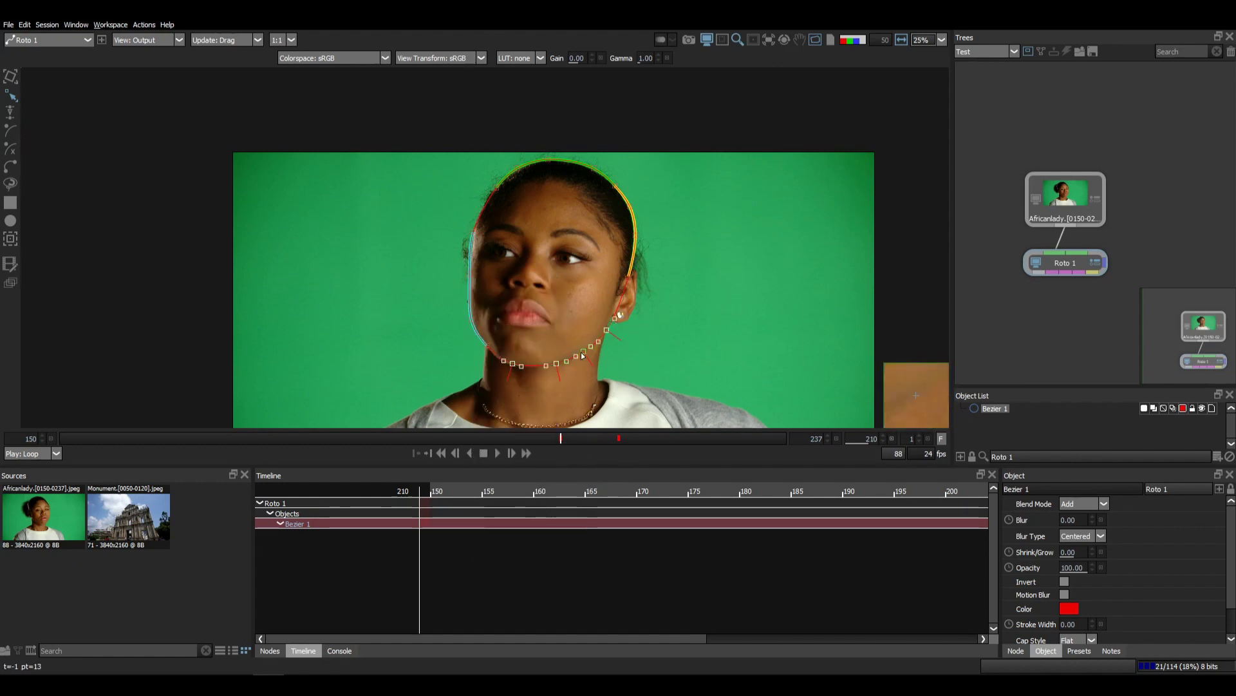
pyautogui.rightClick(583, 355)
pyautogui.moveTo(641, 530)
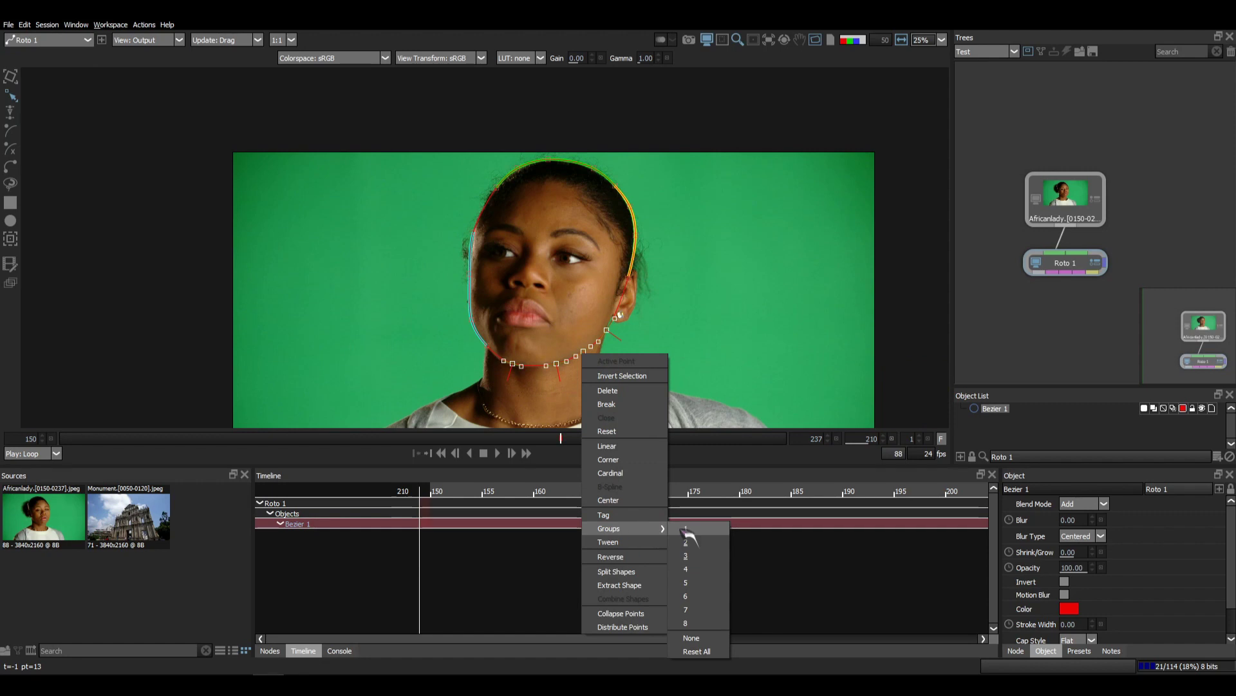
pyautogui.click(692, 568)
pyautogui.click(693, 351)
pyautogui.moveTo(632, 351); pyautogui.dragTo(573, 320)
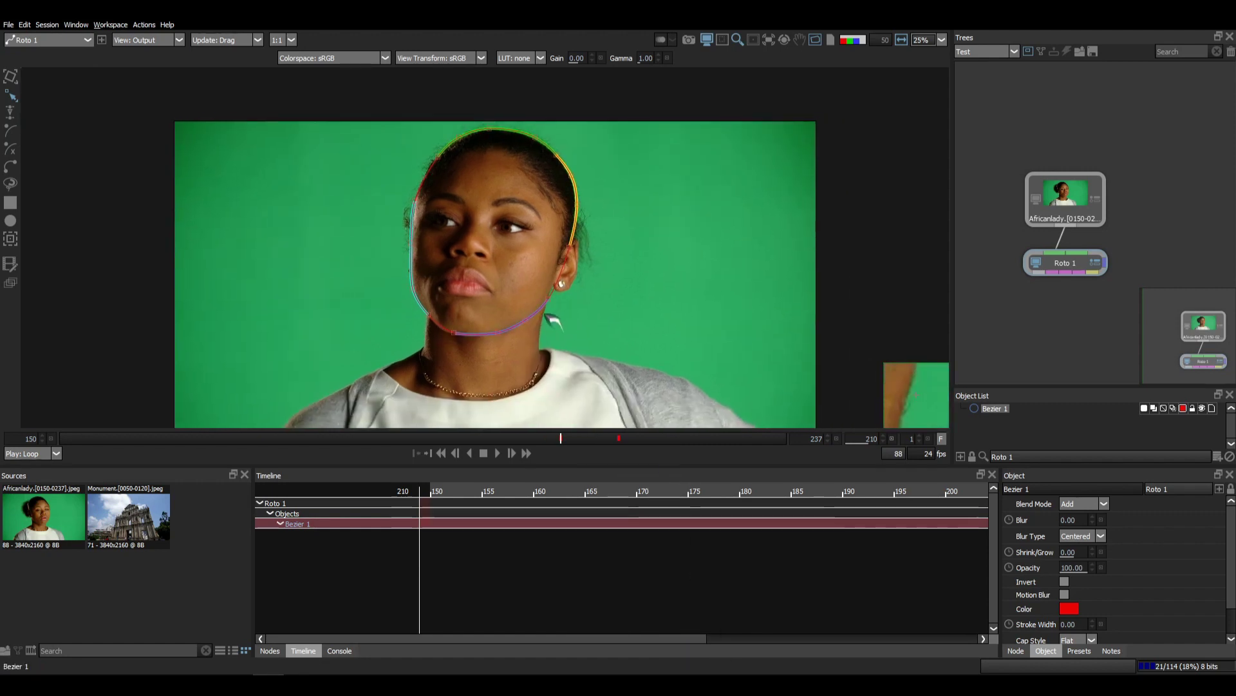
# Recall point group 4 and move its points to follow the jaw at frames 217 and 226
pyautogui.press('4')
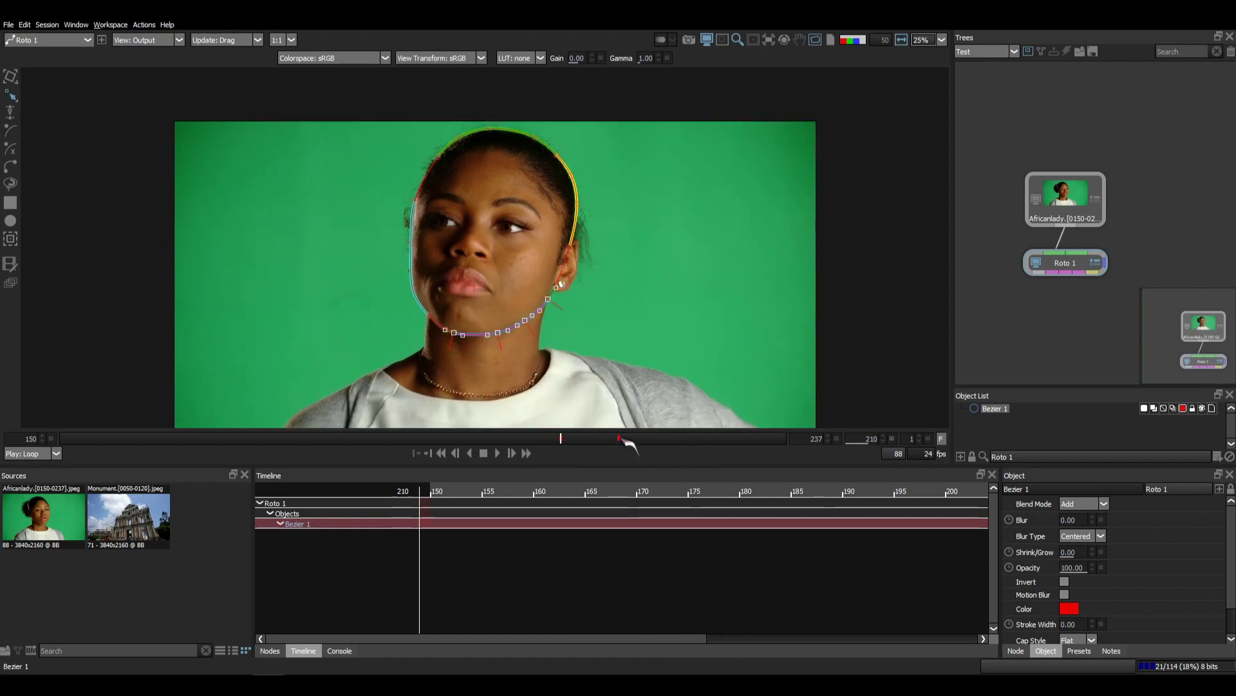
pyautogui.click(619, 439)
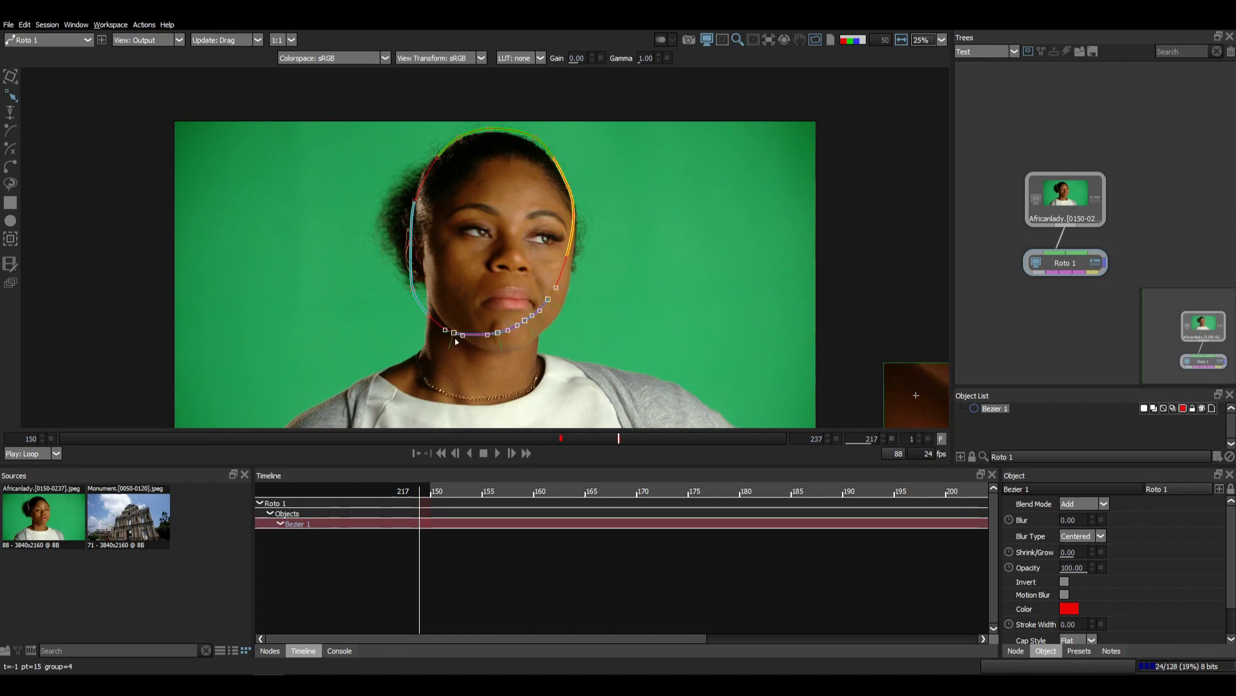
pyautogui.moveTo(463, 342); pyautogui.dragTo(474, 352)
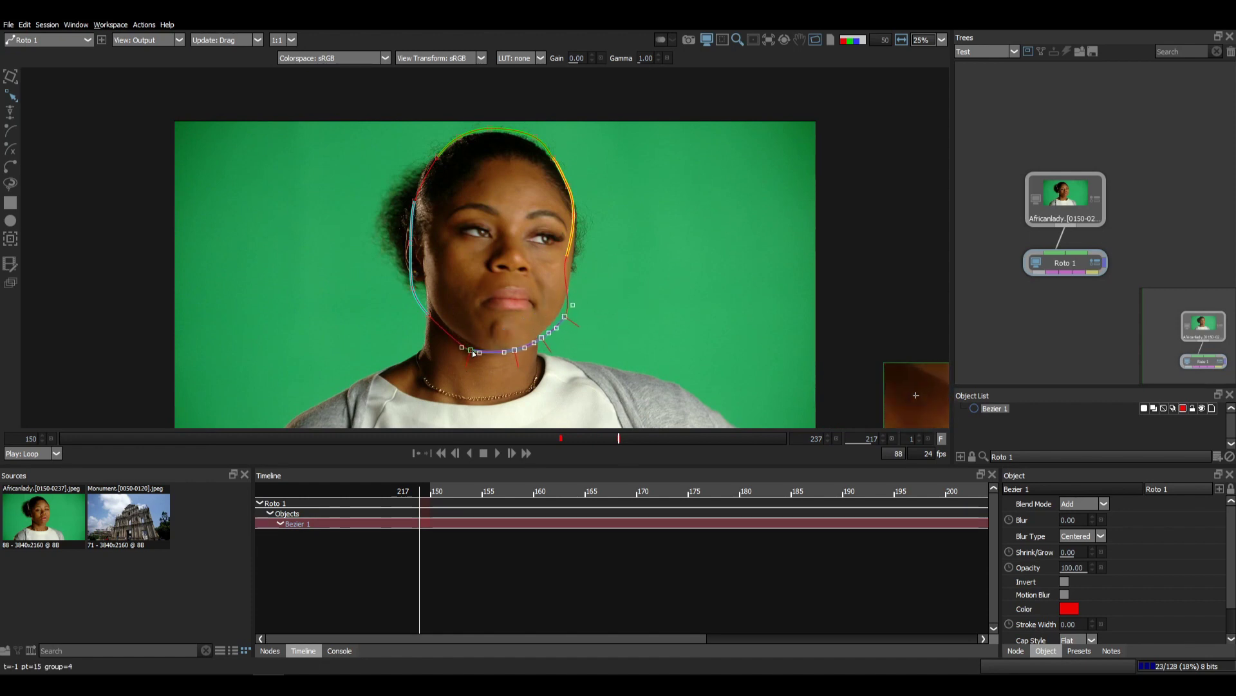
pyautogui.click(694, 439)
pyautogui.moveTo(568, 321); pyautogui.dragTo(577, 332)
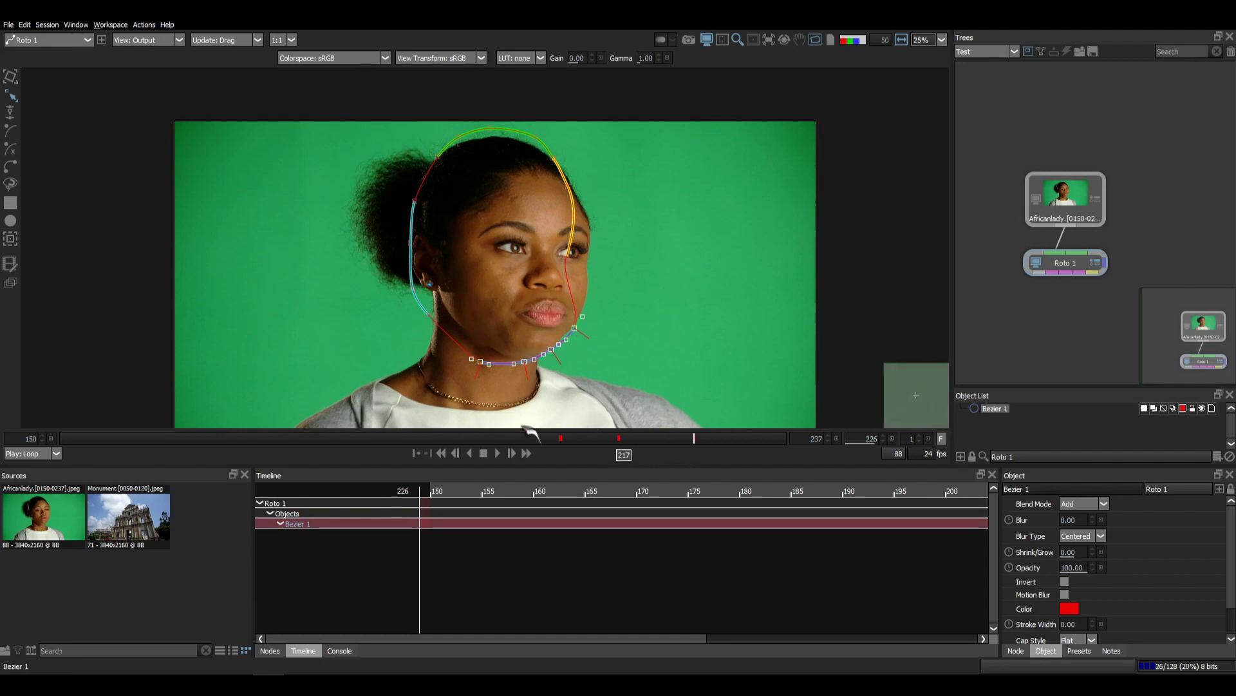
pyautogui.click(676, 329)
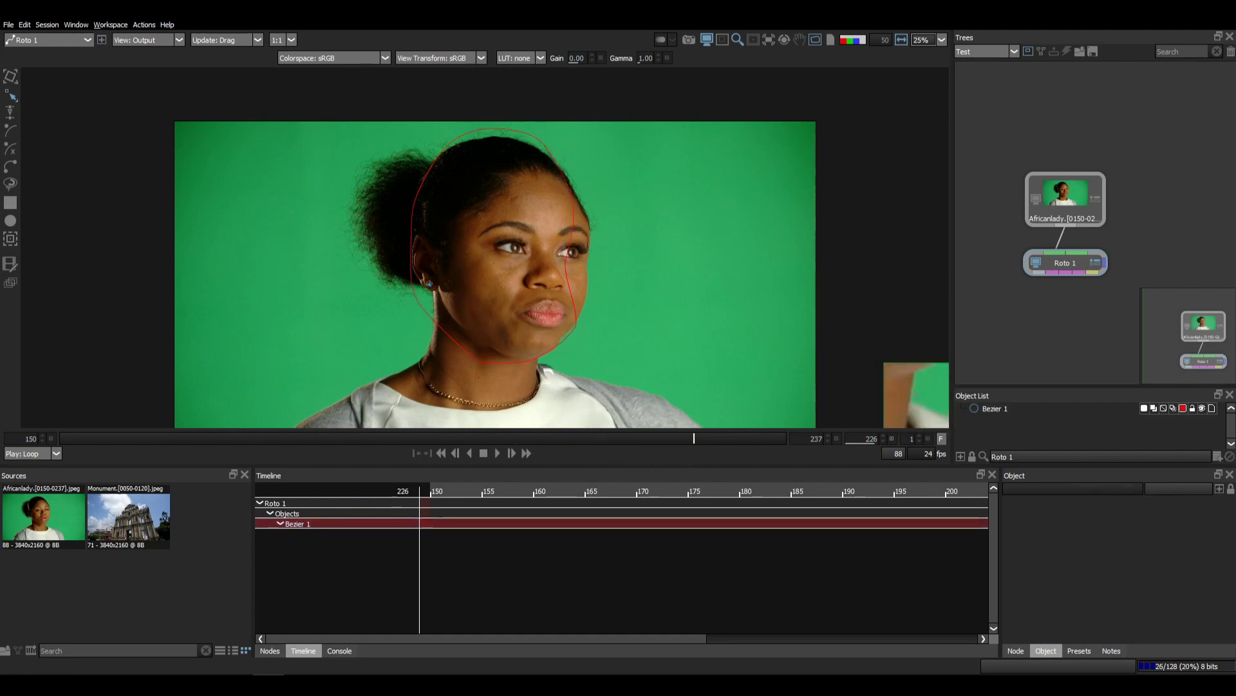
# At frame 202, select point group 1 of the head outline and move its points outward to the hair edge
pyautogui.hotkey('ctrl', 'shift', 'Left')
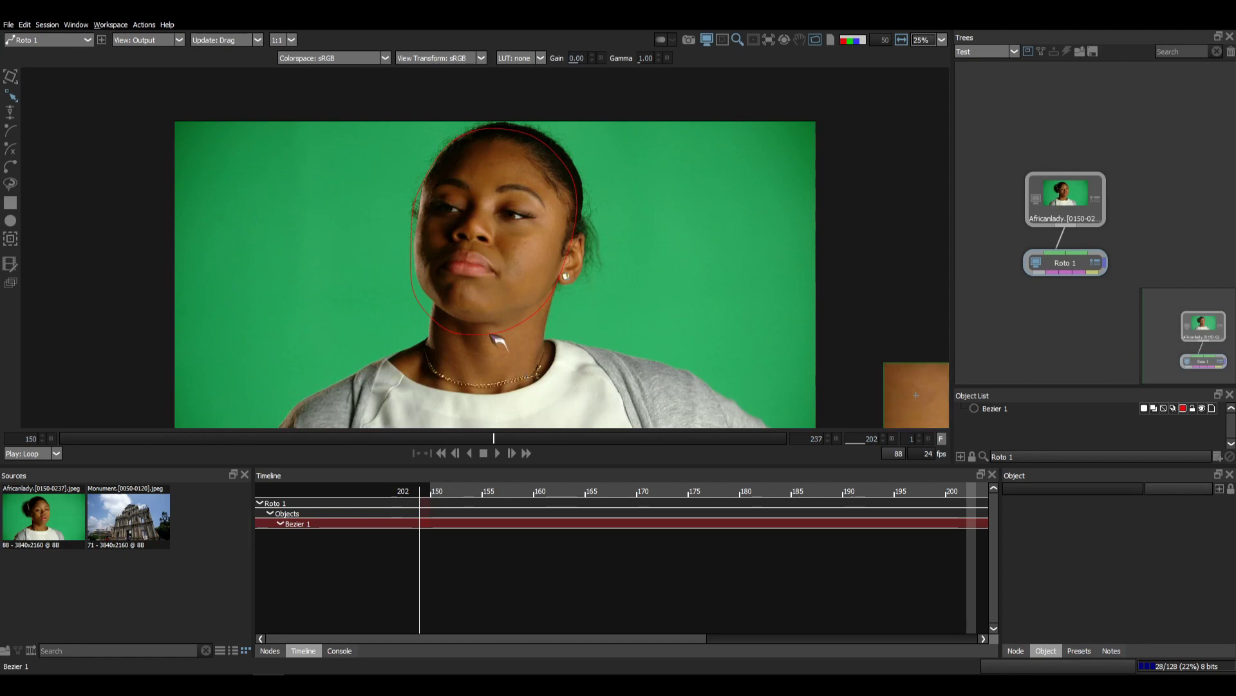
pyautogui.click(494, 333)
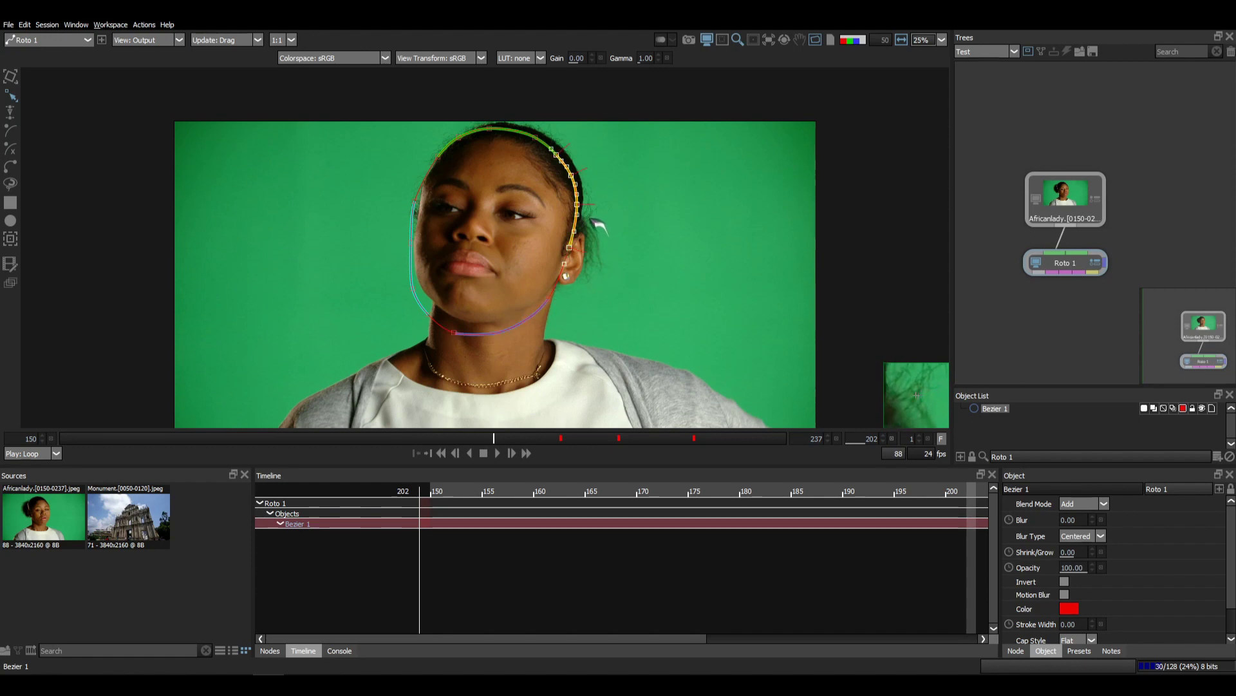
pyautogui.press('g')
pyautogui.press('g')
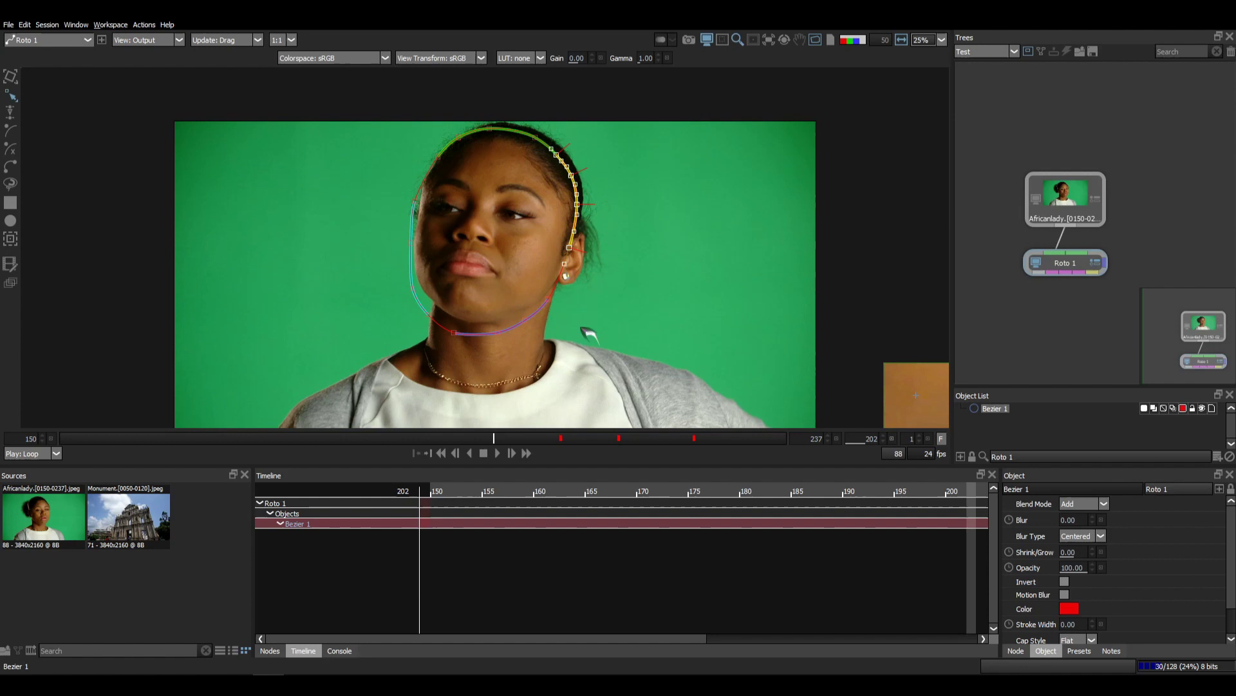
pyautogui.moveTo(571, 178); pyautogui.dragTo(577, 174)
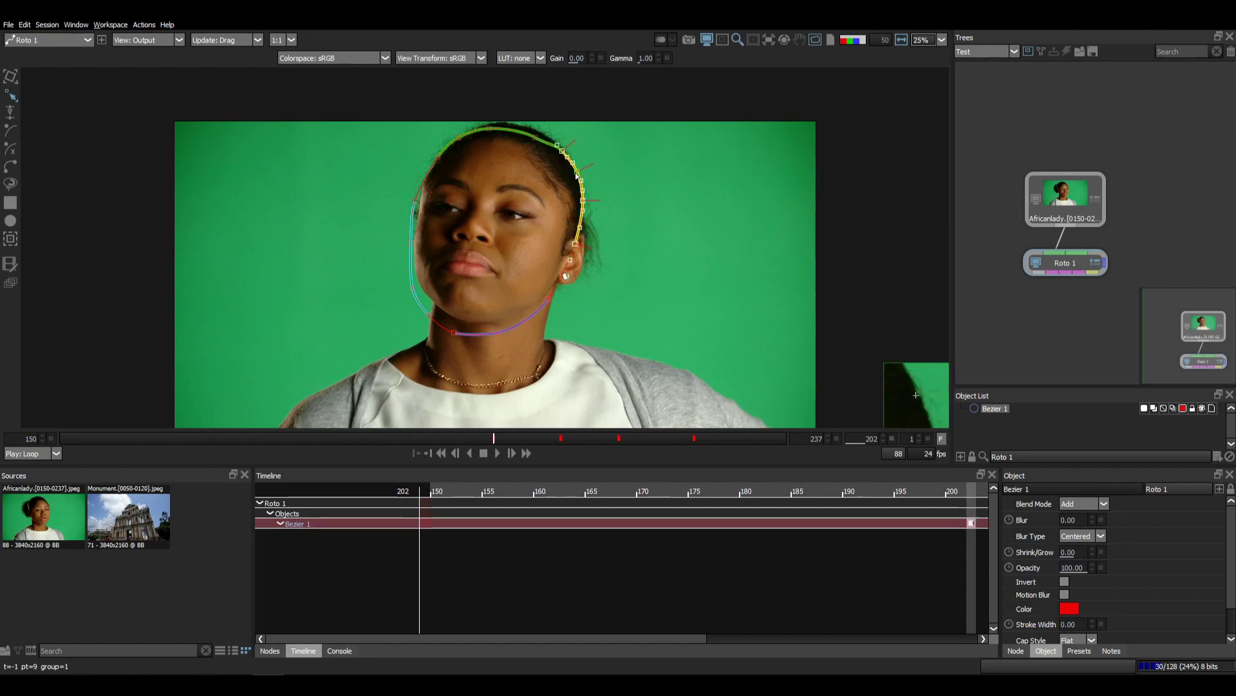
# At frame 202, recall point group 2 of the head outline and move its points up to the hair edge
pyautogui.click(354, 438)
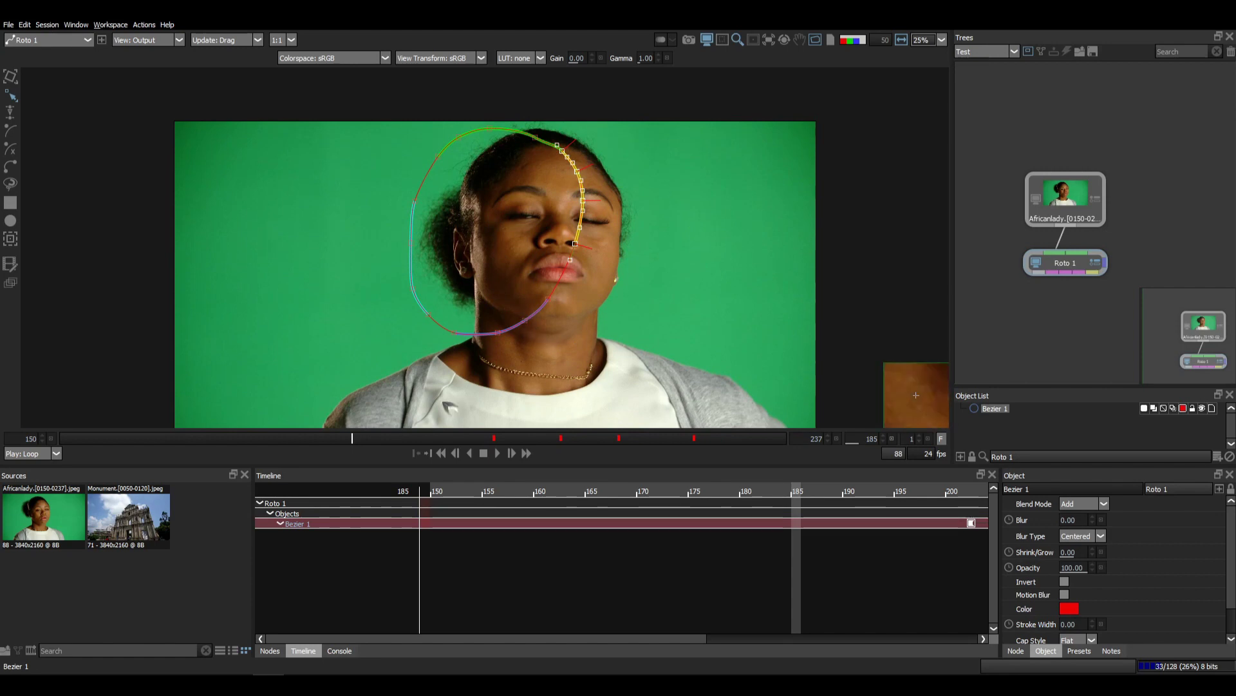
pyautogui.click(500, 440)
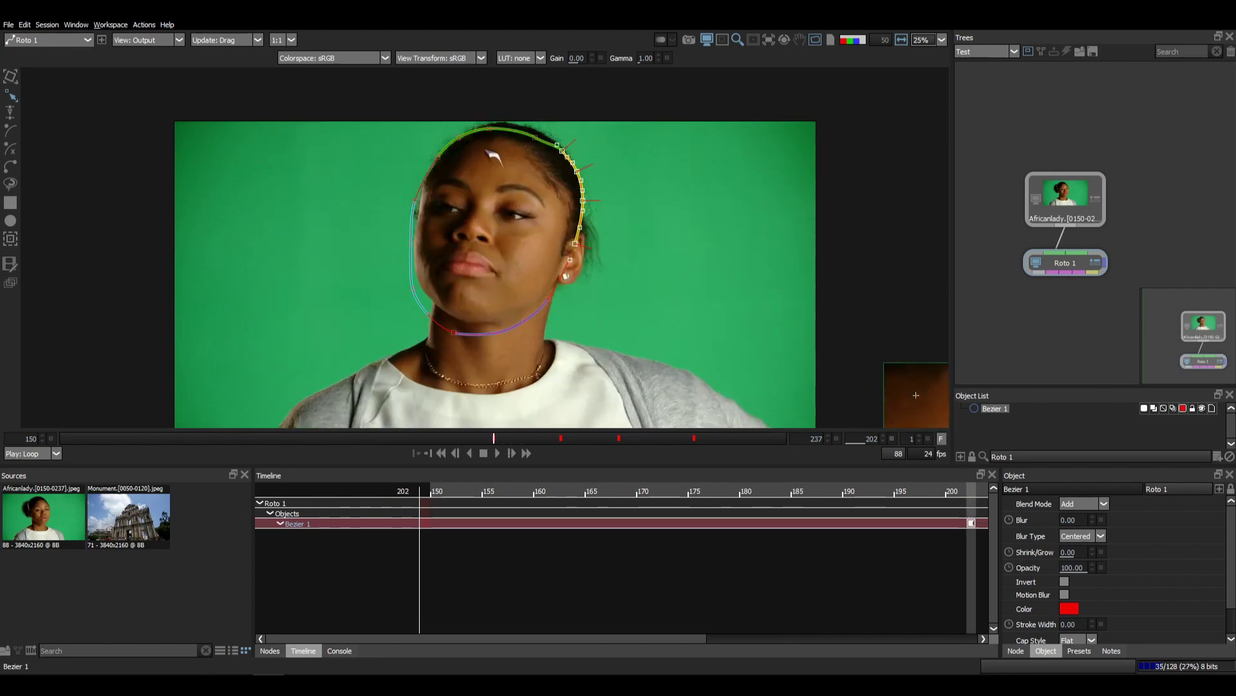
pyautogui.press('Tab')
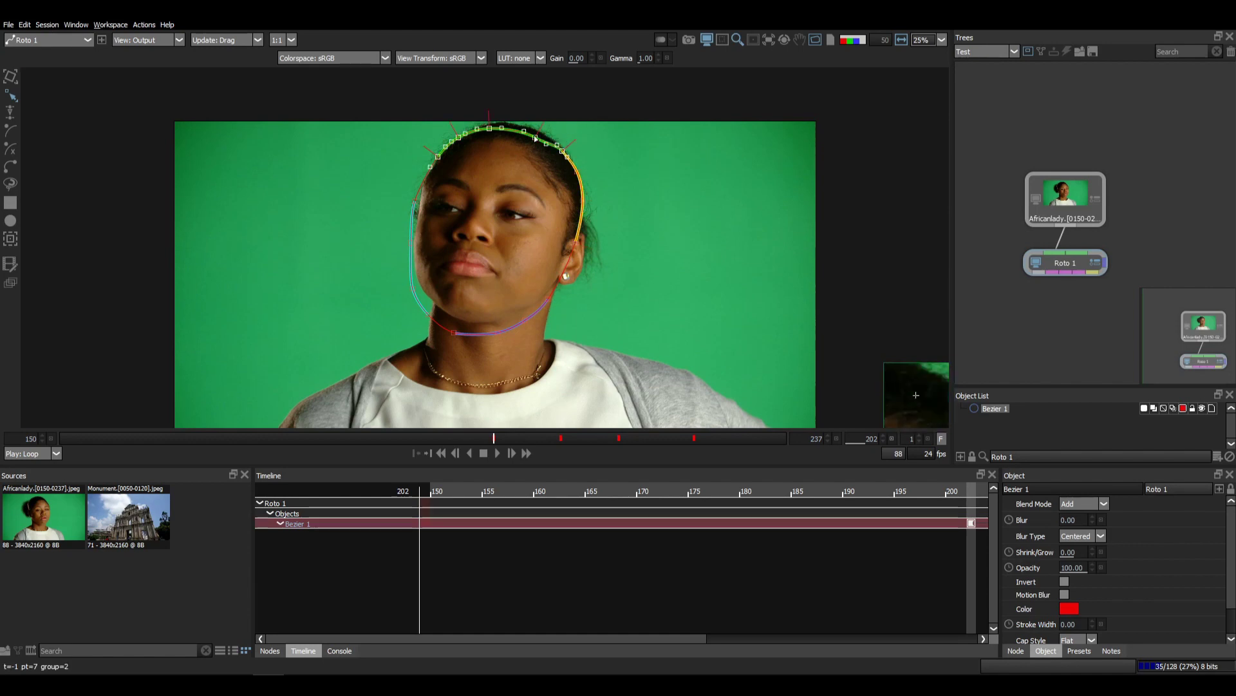
pyautogui.moveTo(535, 138); pyautogui.dragTo(540, 134)
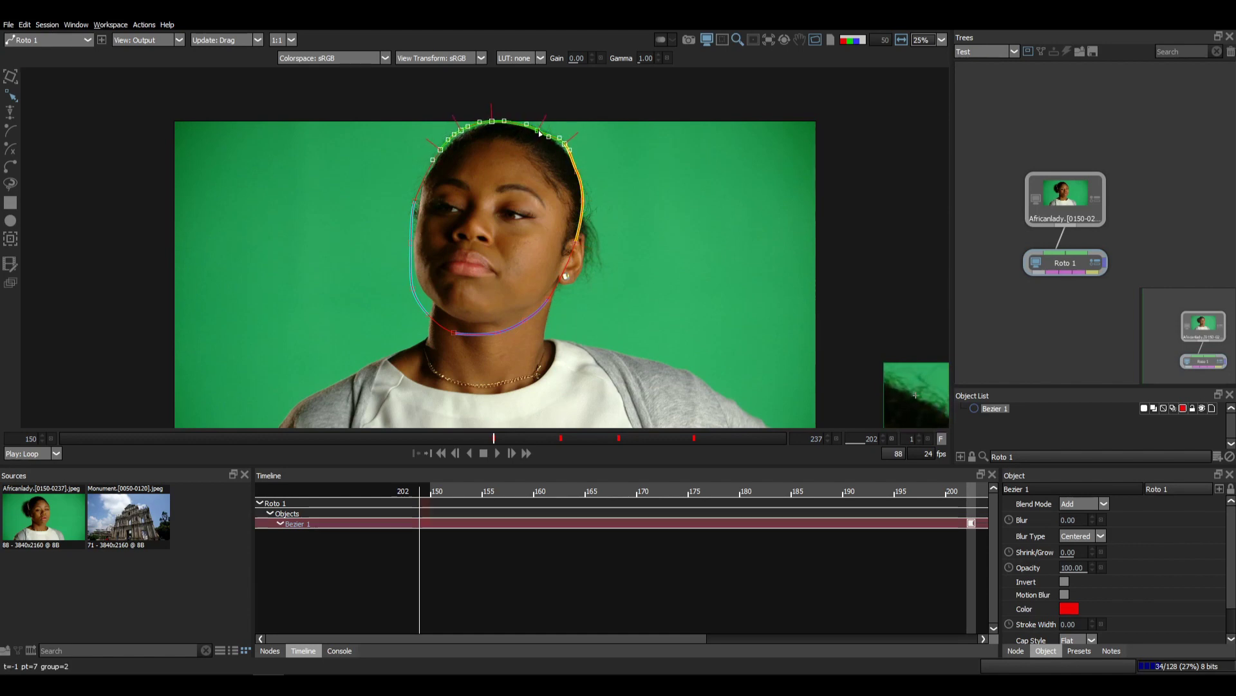
# At frame 202, move point group 3 to the face edge and point group 4 to the jawline
pyautogui.press('Tab')
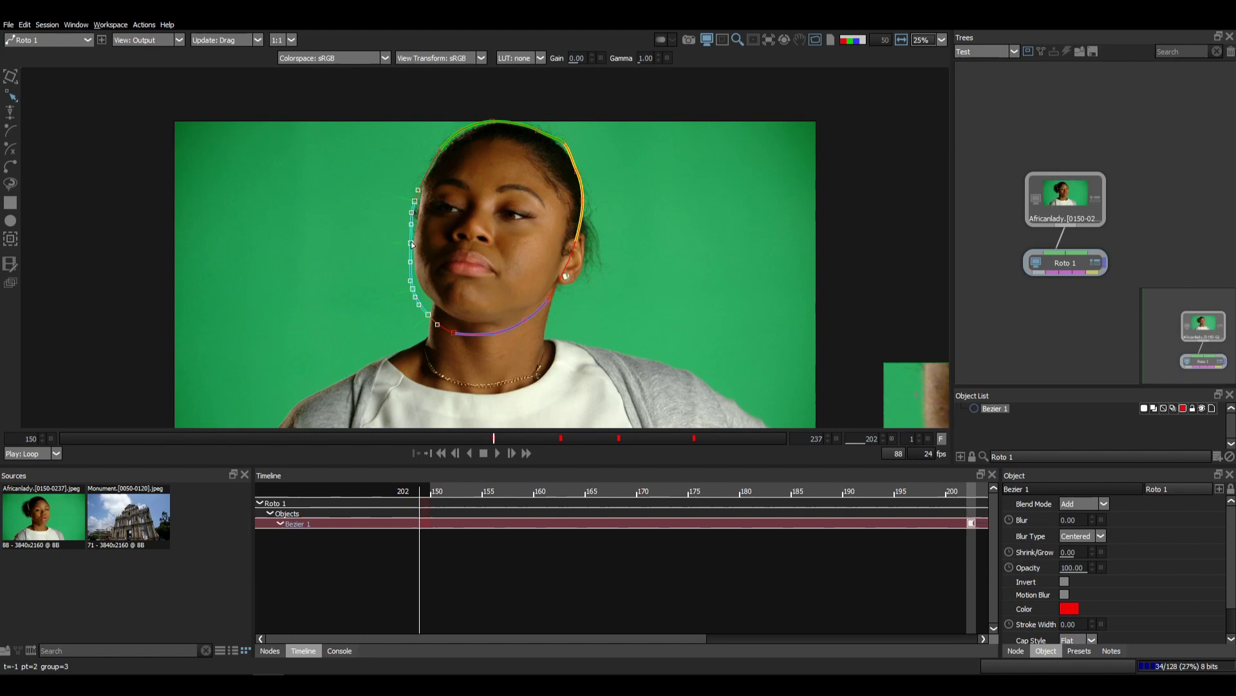
pyautogui.moveTo(411, 243); pyautogui.dragTo(416, 238)
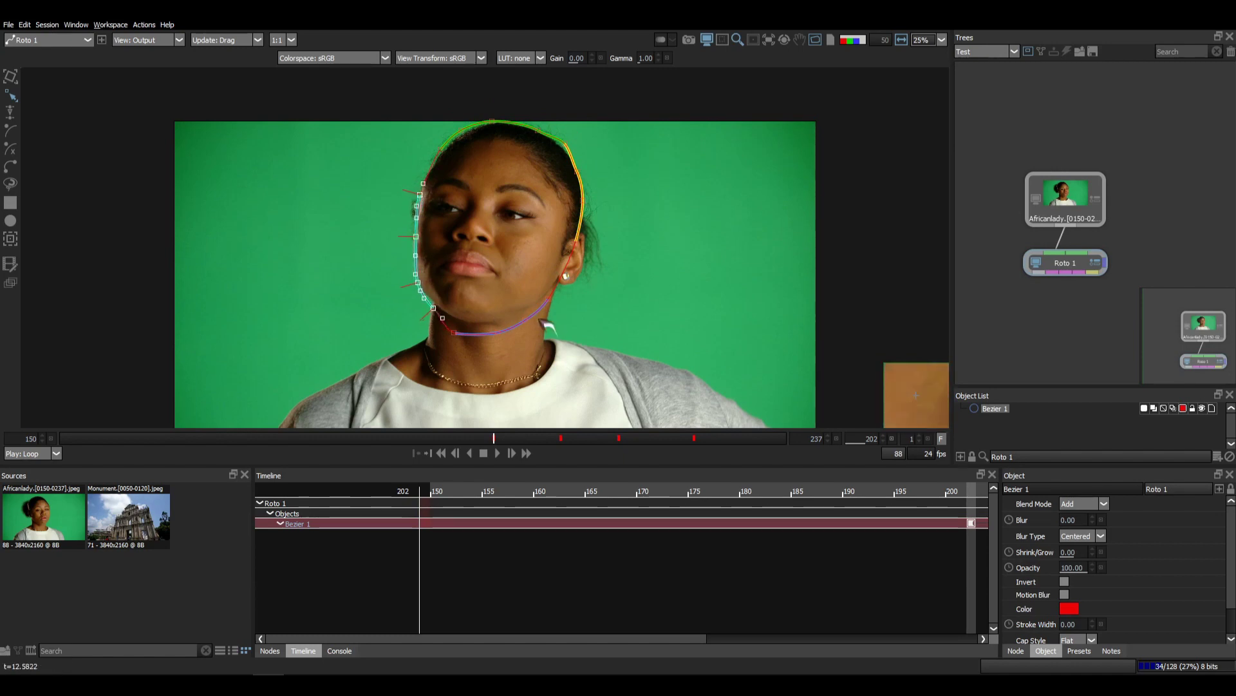
pyautogui.moveTo(508, 334); pyautogui.dragTo(499, 320)
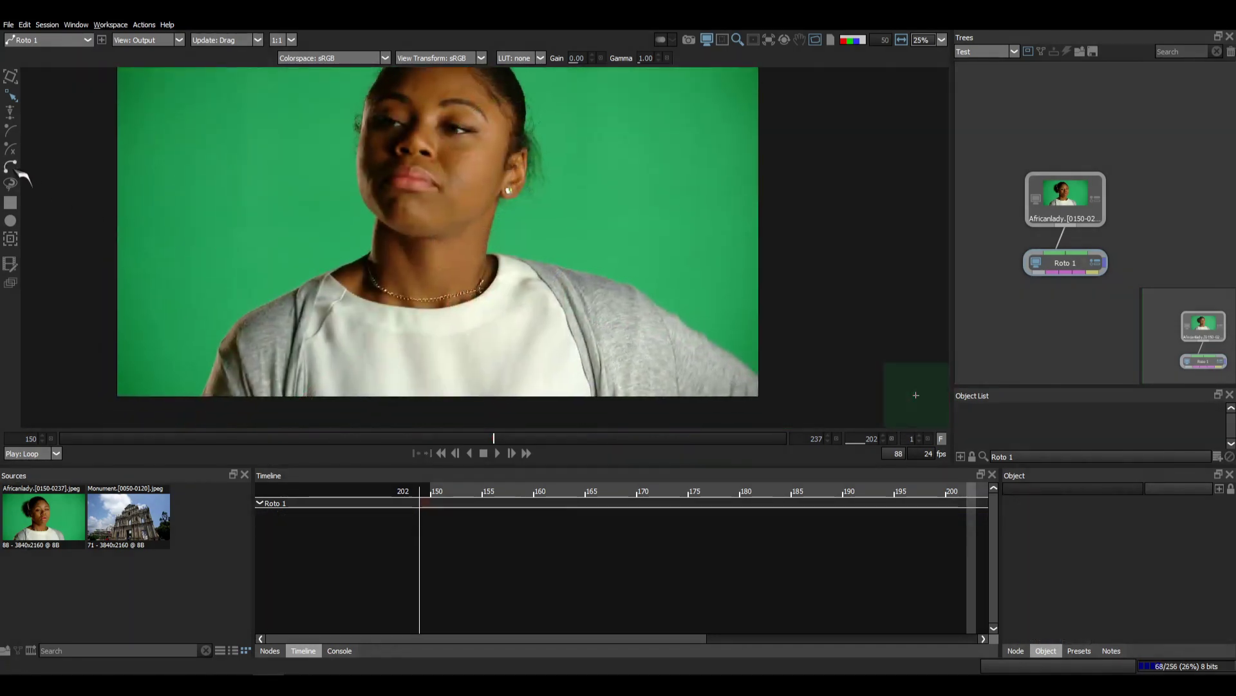
# Draw a closed, irregular freehand Bezier shape on the green background beside the woman's head
pyautogui.click(12, 168)
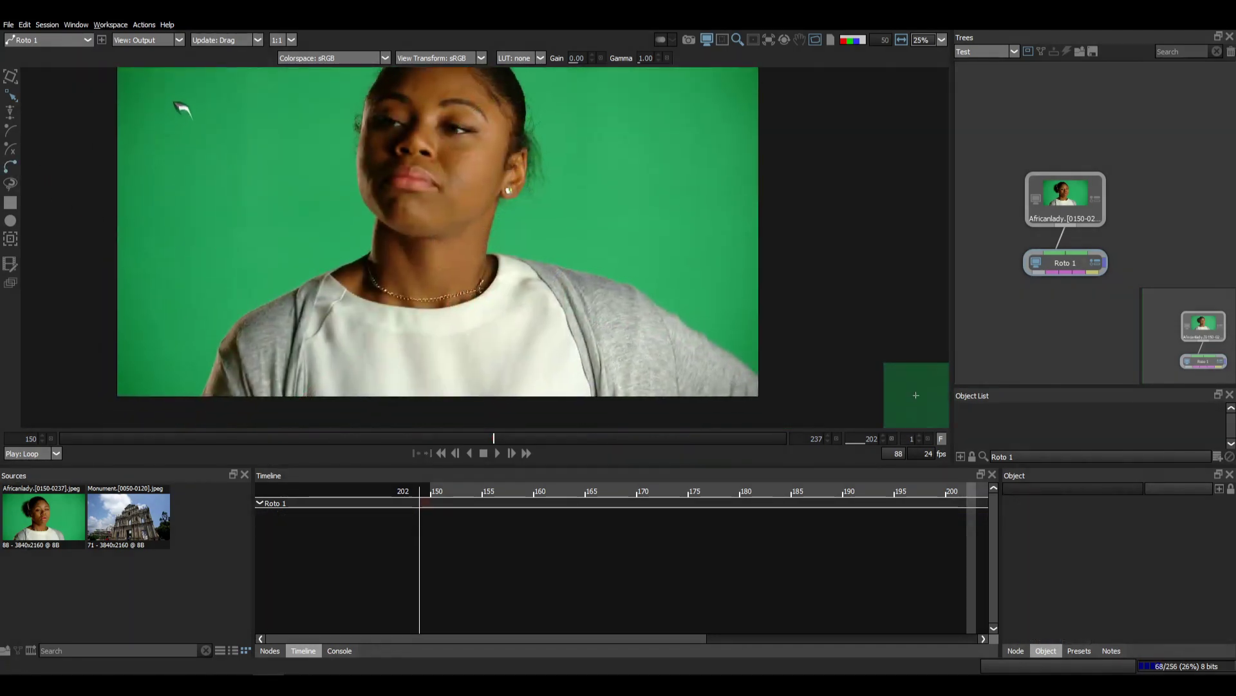
pyautogui.click(173, 99)
pyautogui.click(152, 142)
pyautogui.click(153, 207)
pyautogui.click(170, 269)
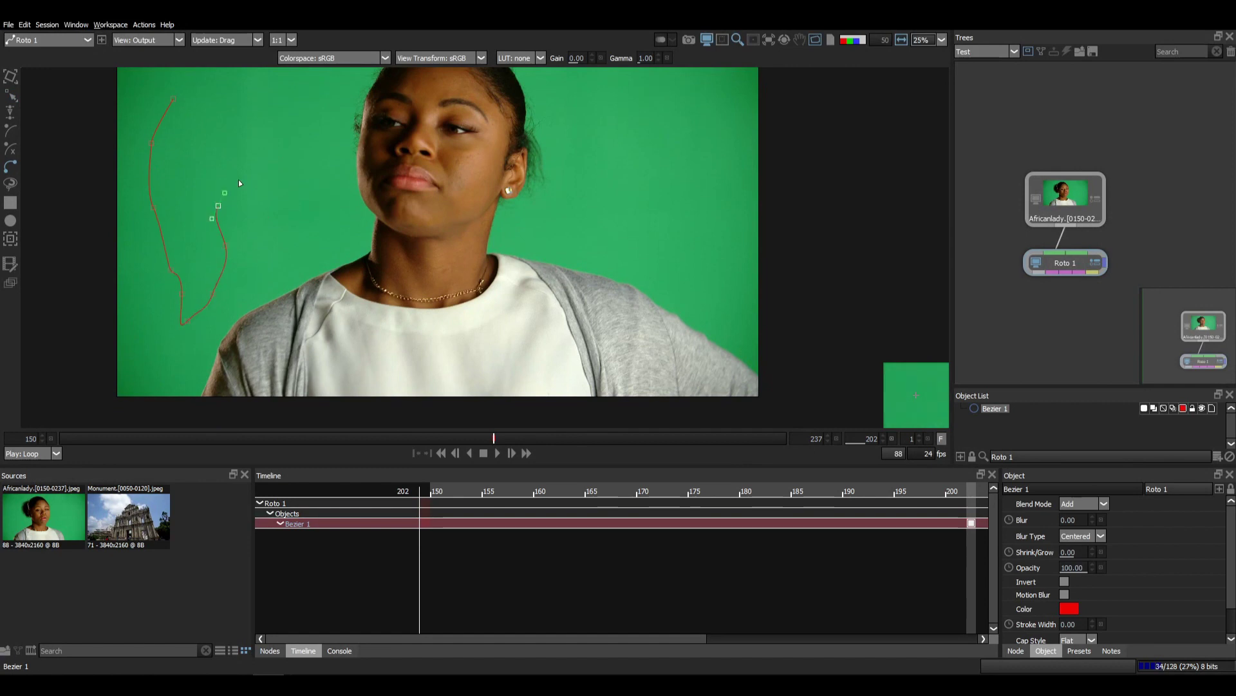
pyautogui.click(182, 131)
pyautogui.click(187, 98)
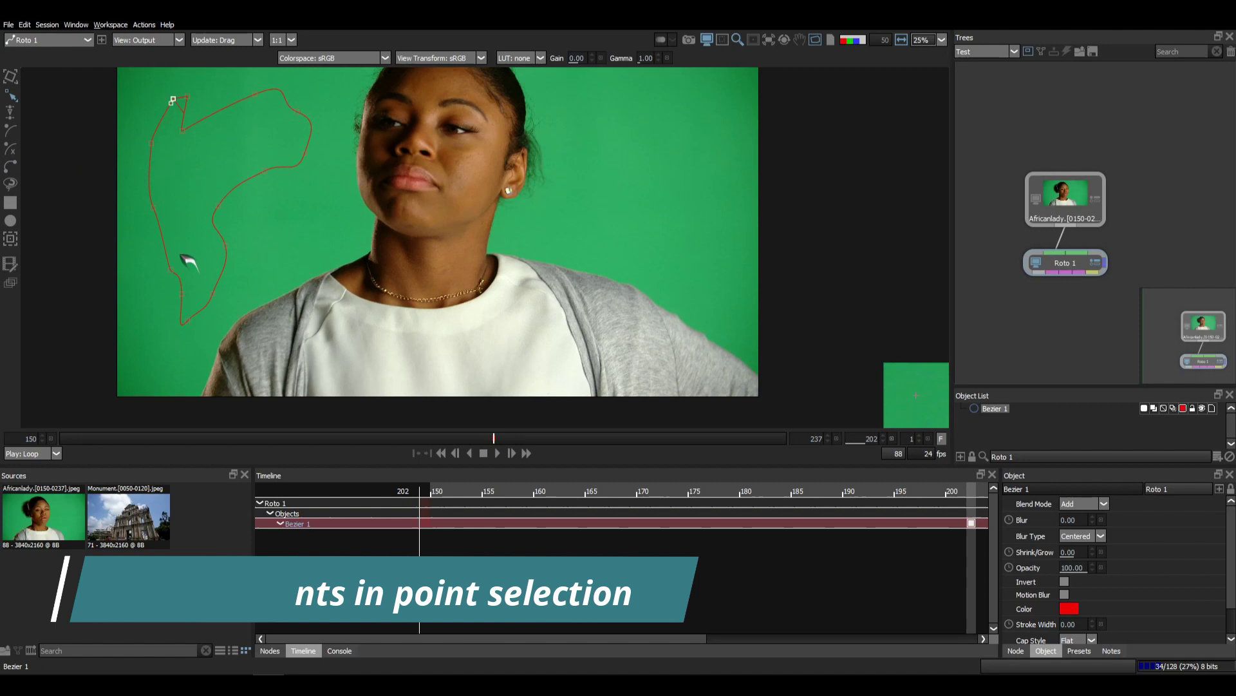
# In Reshape mode, box-select the points of the freehand shape, then remove its lower points from the selection
pyautogui.press('r')
pyautogui.moveTo(296, 194); pyautogui.dragTo(155, 316)
pyautogui.moveTo(320, 187); pyautogui.dragTo(226, 72)
pyautogui.click(248, 197)
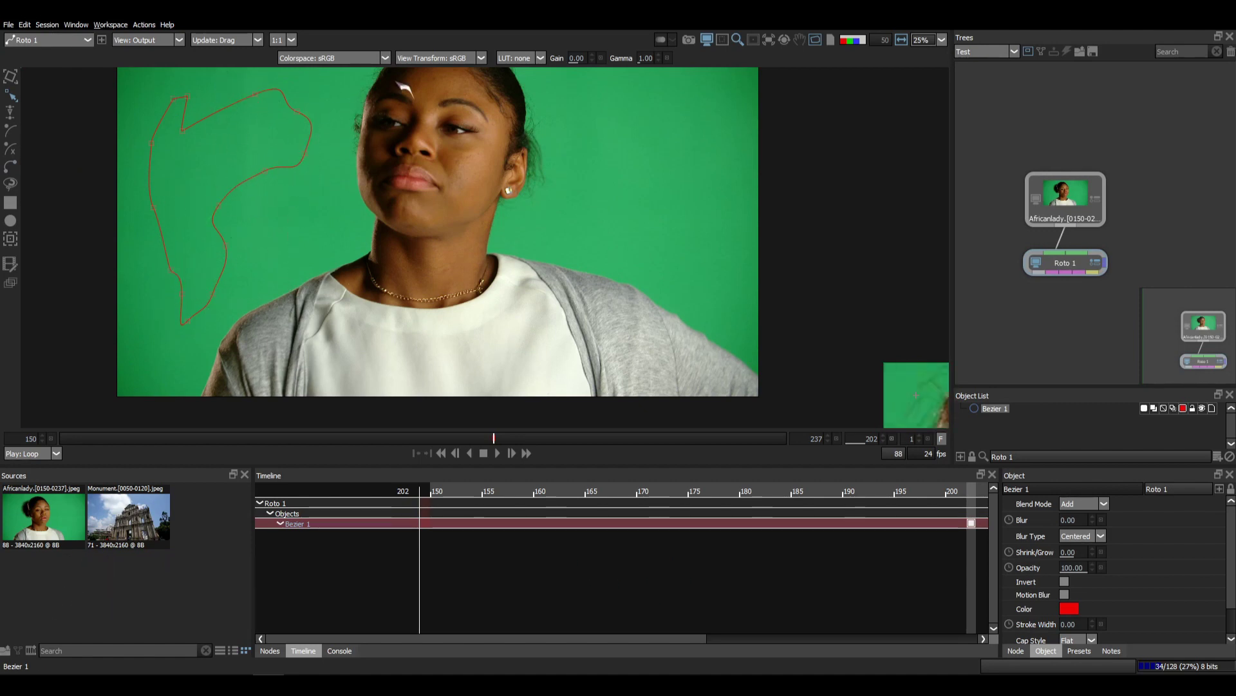
pyautogui.moveTo(398, 78); pyautogui.dragTo(128, 368)
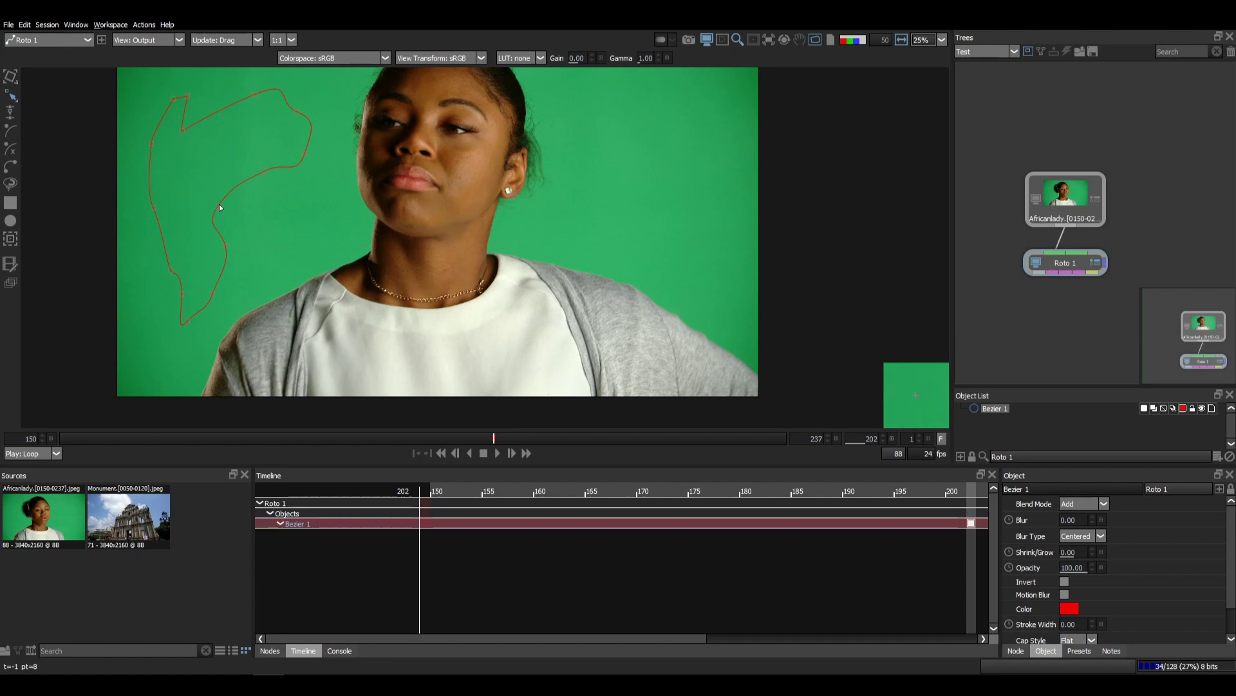
pyautogui.click(332, 226)
pyautogui.click(271, 169)
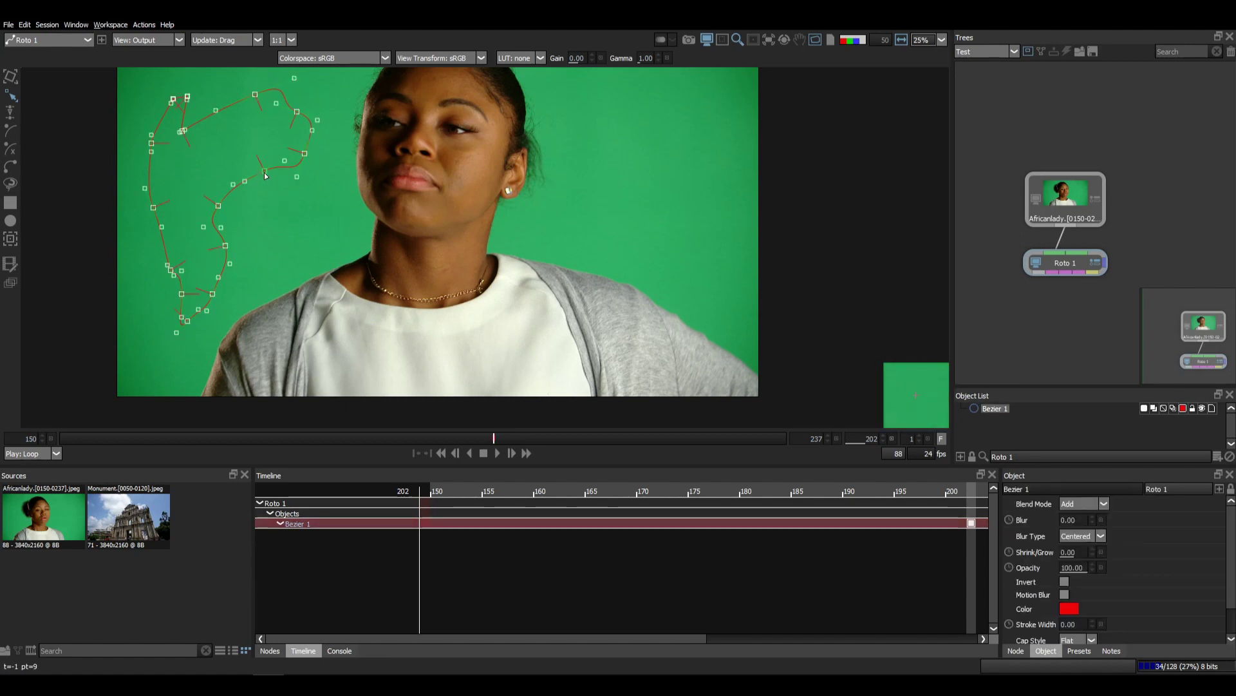
pyautogui.click(334, 228)
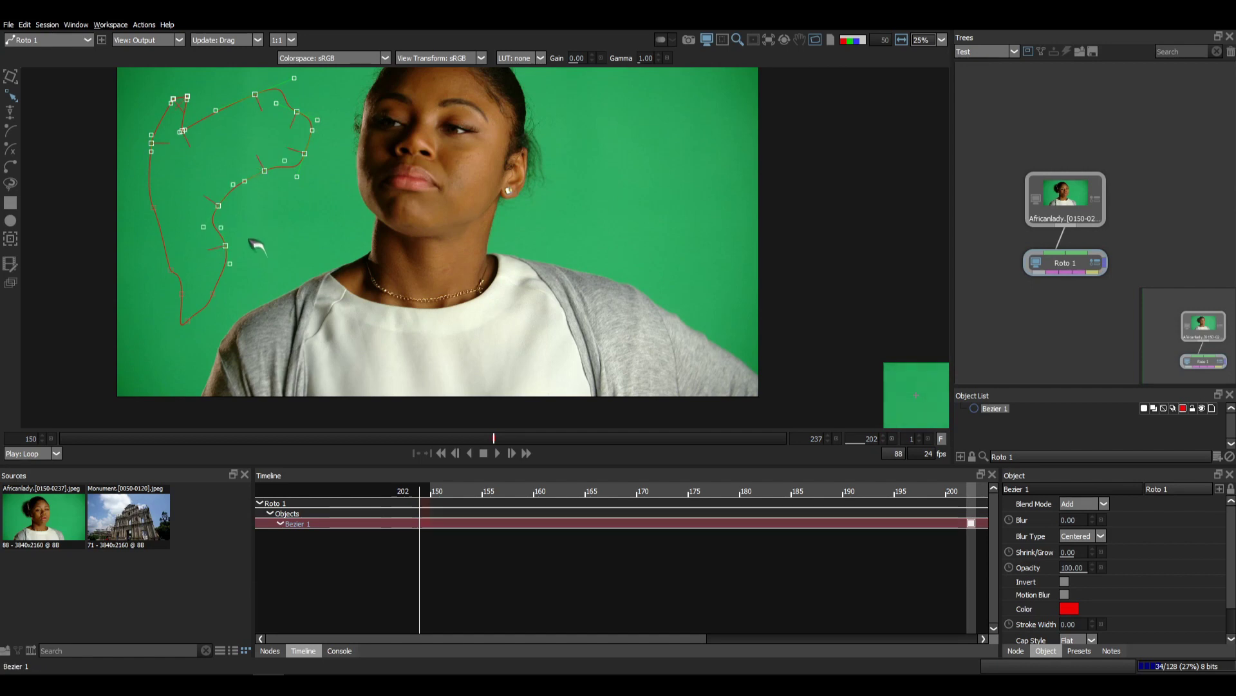
pyautogui.click(185, 402)
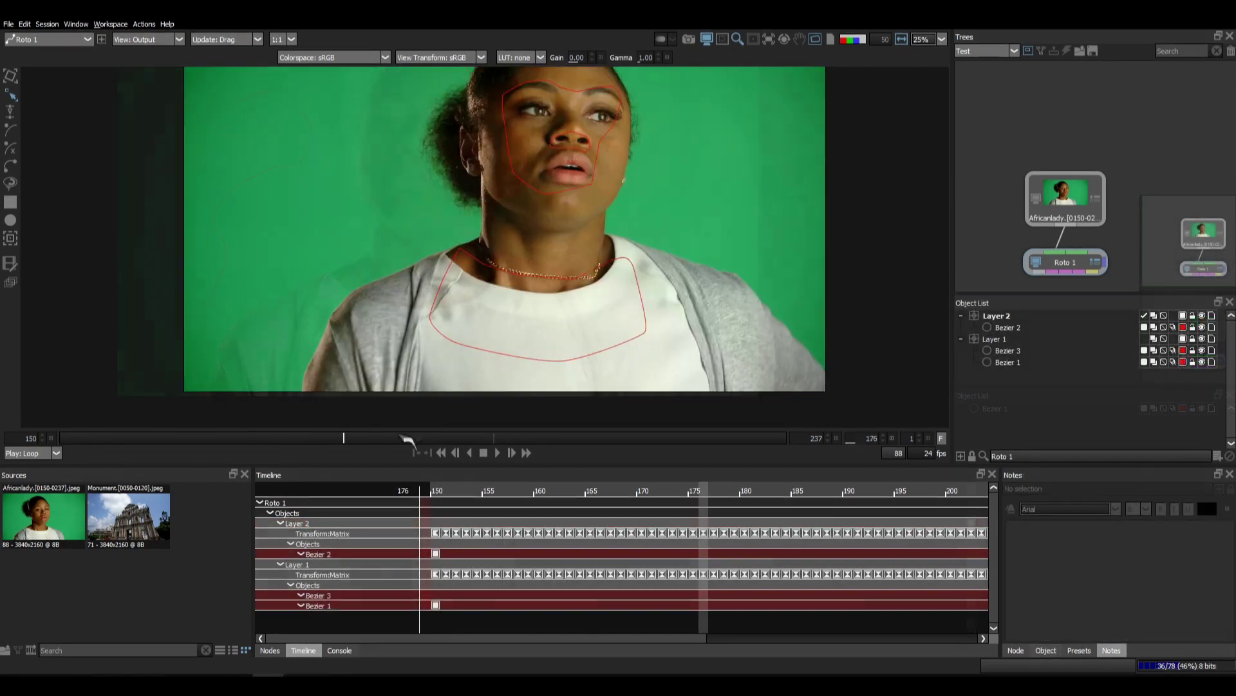
# At frame 159, rename Layer 2 as Neck and its Bezier 2 shape as Neck01
pyautogui.moveTo(401, 437); pyautogui.dragTo(786, 441)
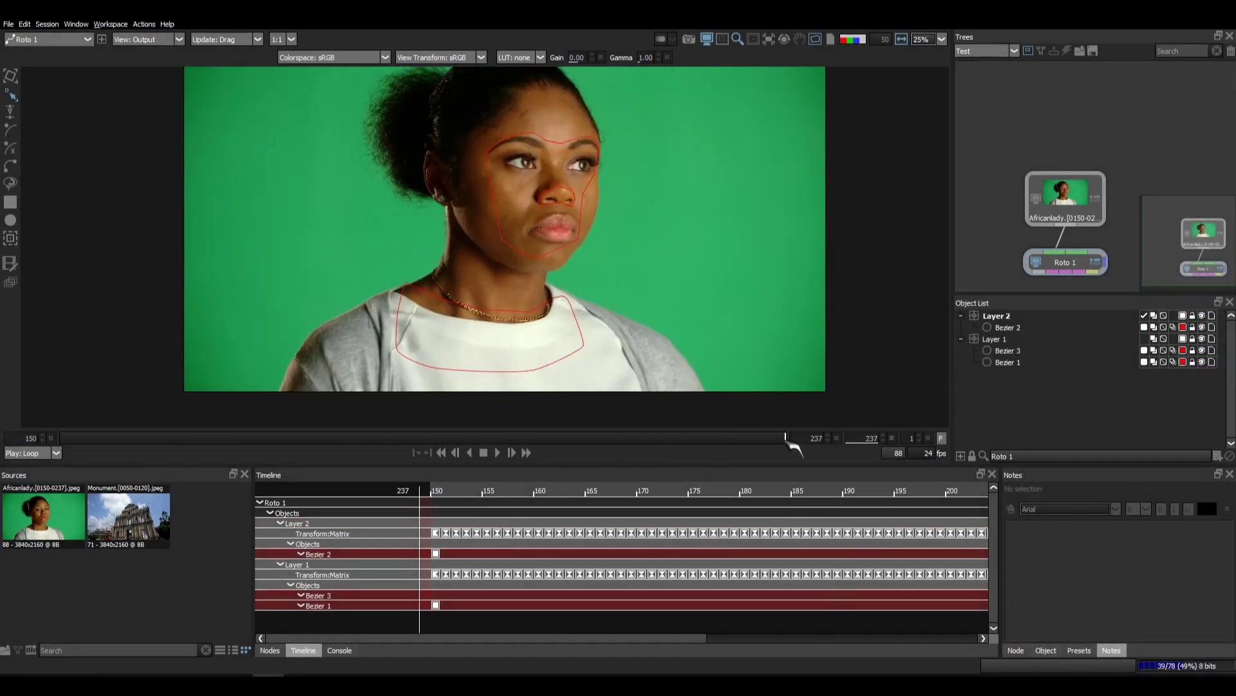
pyautogui.click(569, 308)
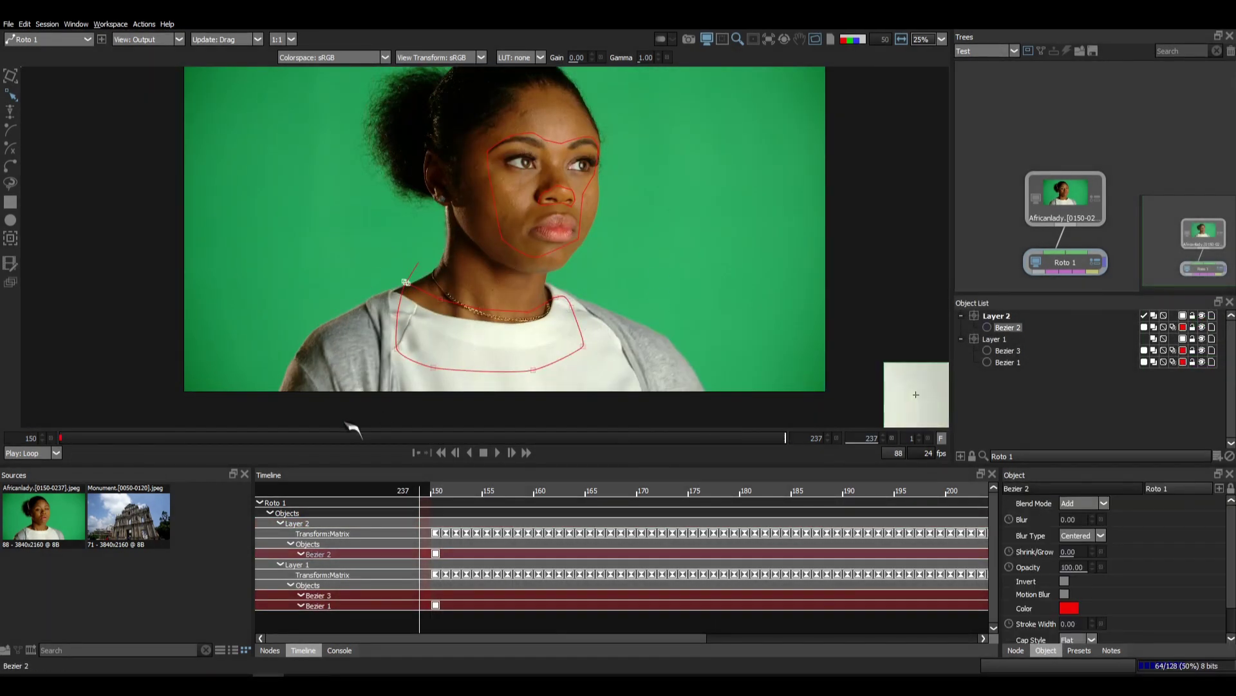
pyautogui.moveTo(353, 430); pyautogui.dragTo(135, 438)
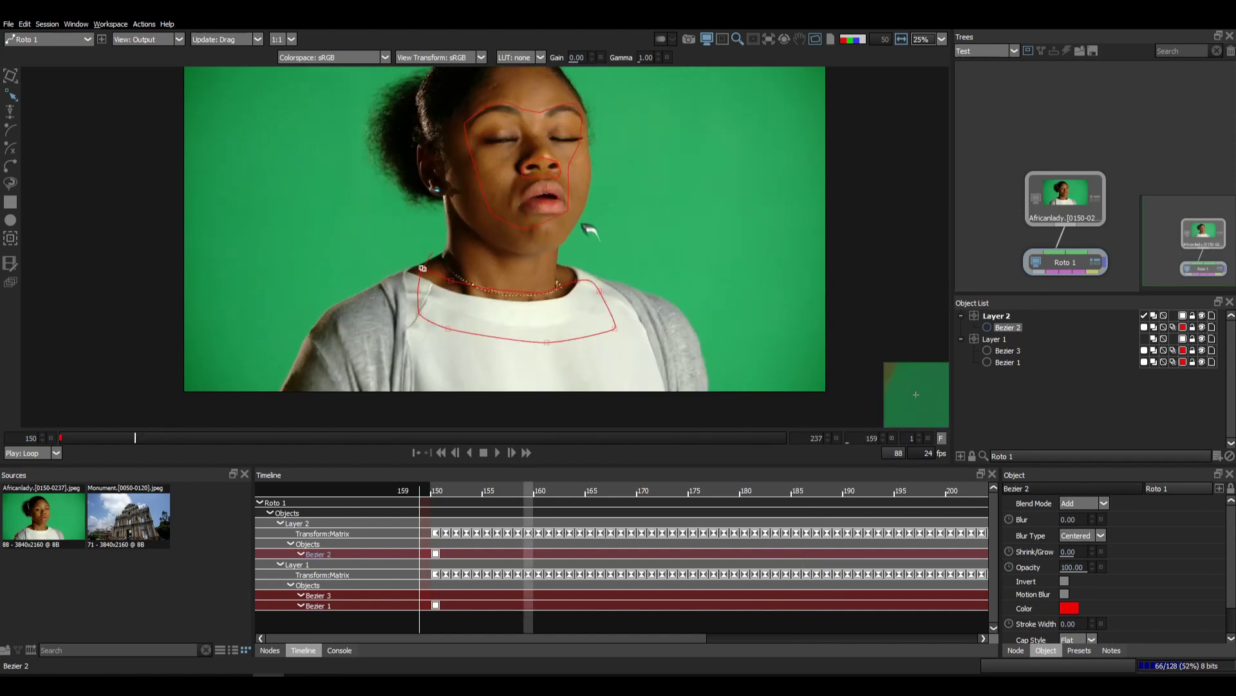
pyautogui.click(1007, 317)
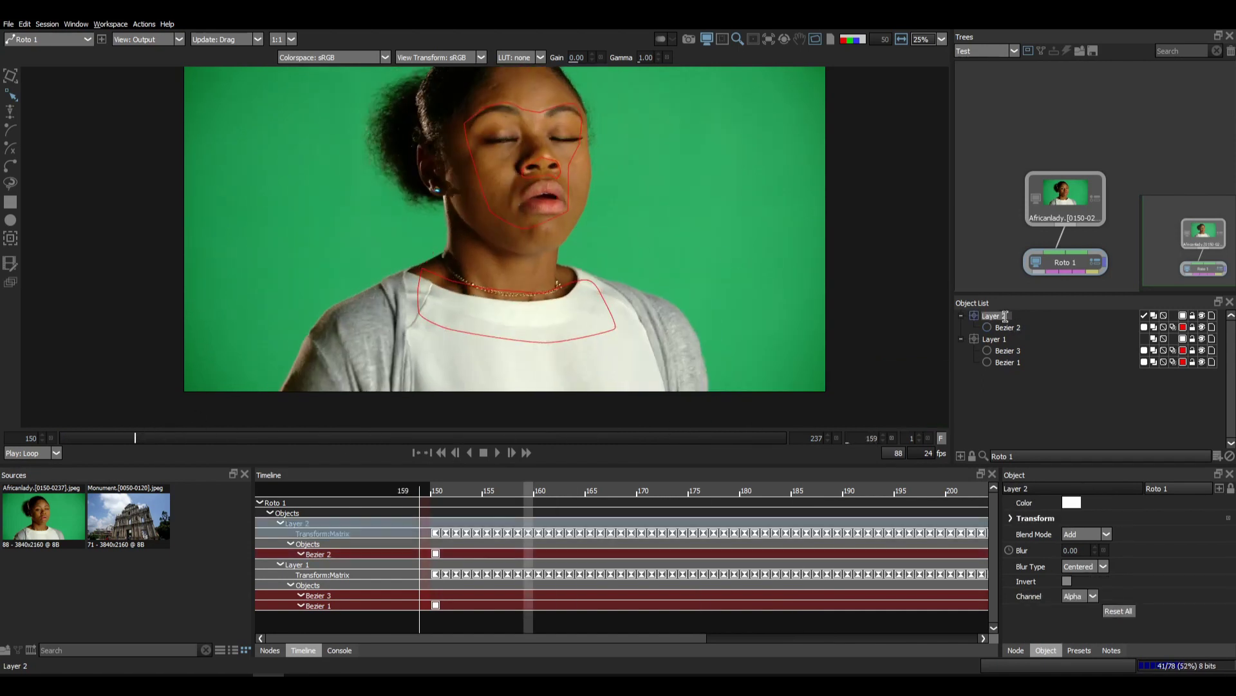
pyautogui.click(1038, 393)
pyautogui.click(1015, 330)
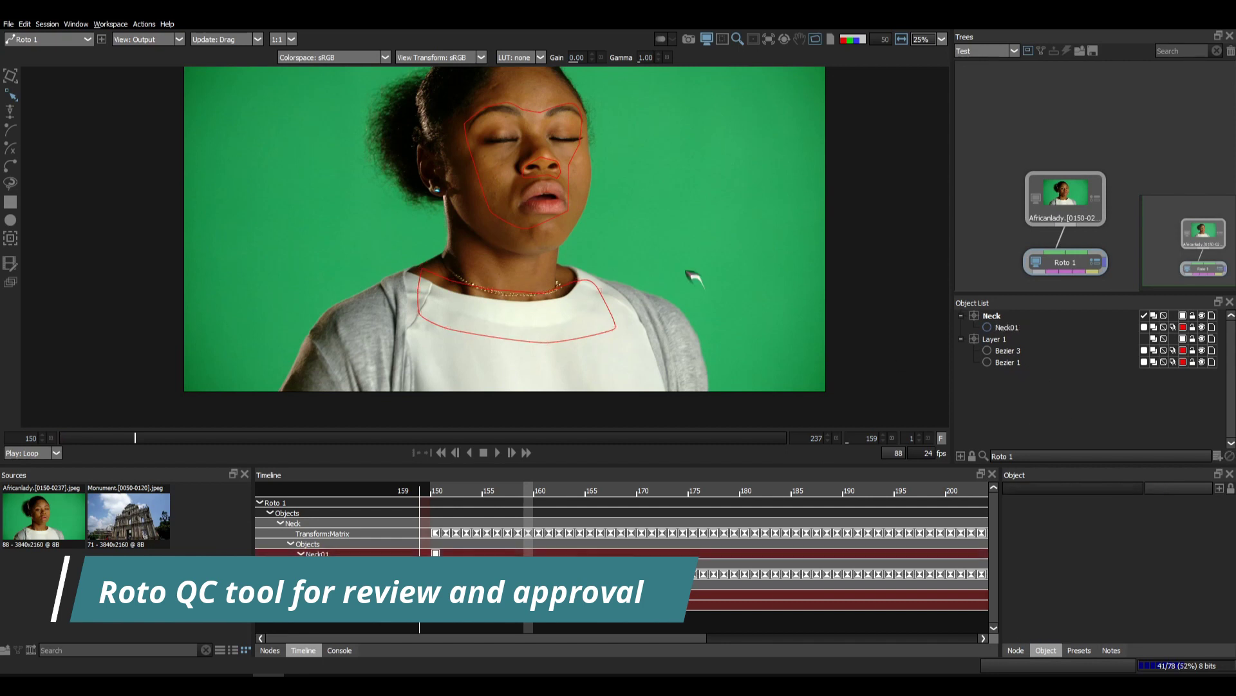
# Rename Layer 1 as Head, its Bezier 1 shape as Face and its Bezier 3 shape as Nose
pyautogui.click(1073, 363)
pyautogui.click(1002, 339)
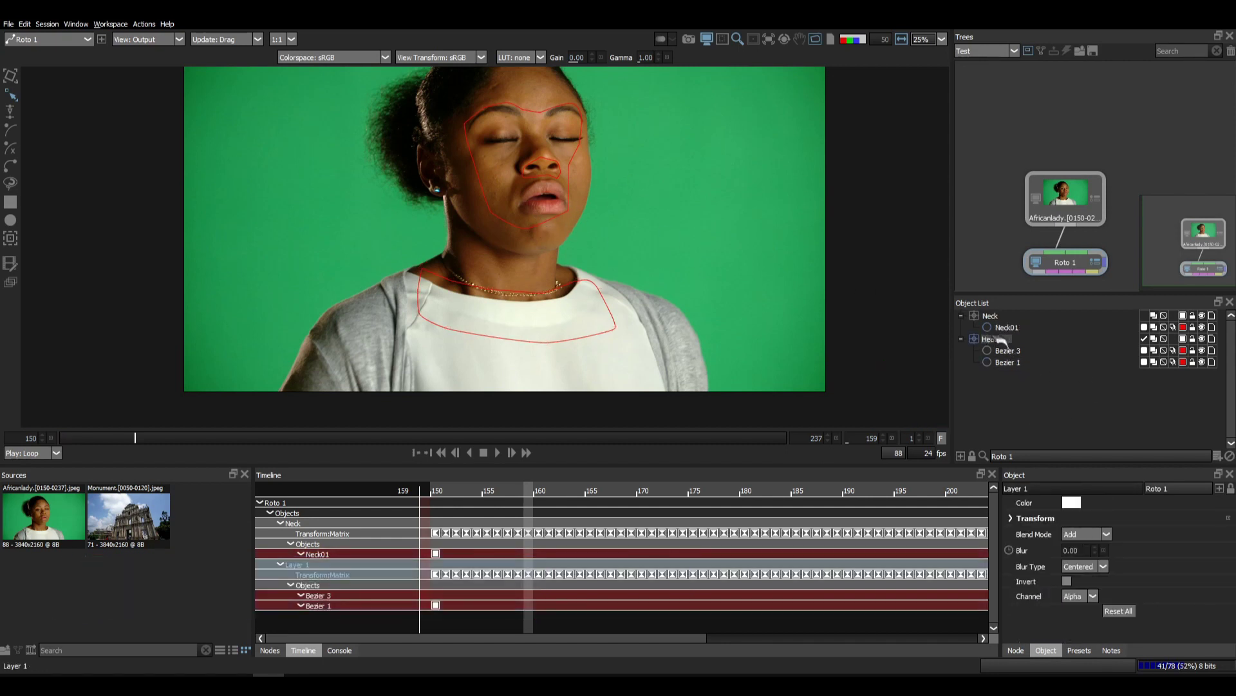
pyautogui.click(536, 226)
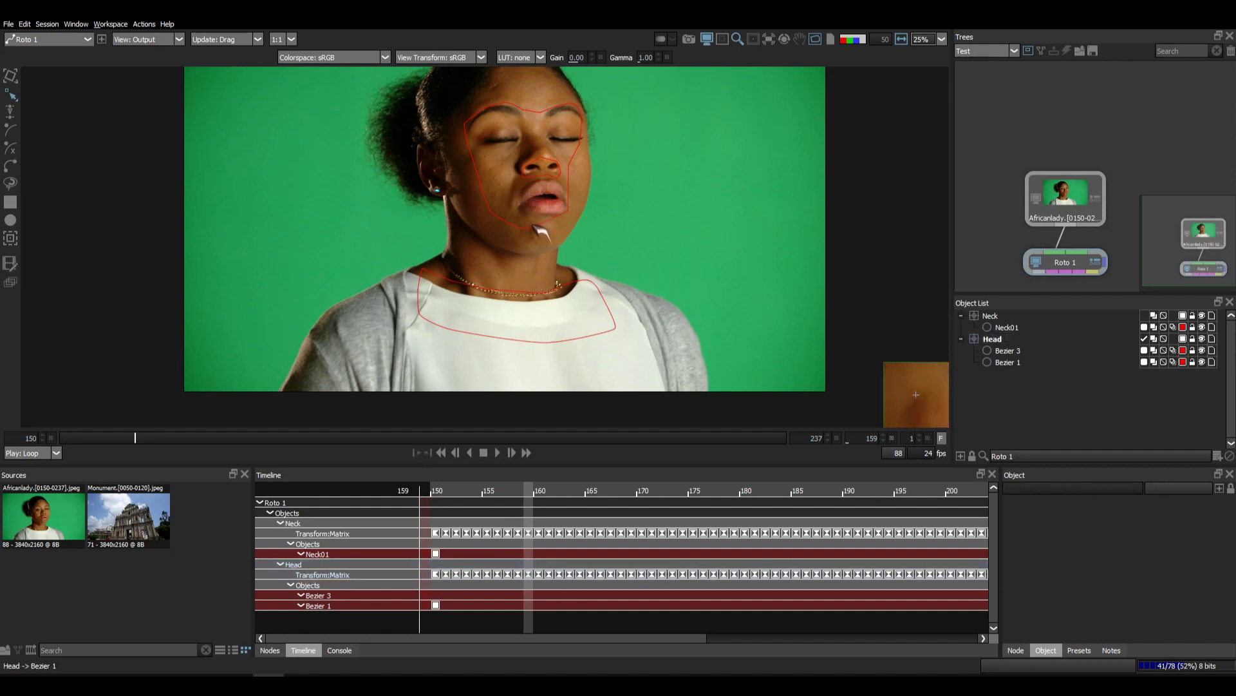
pyautogui.click(534, 226)
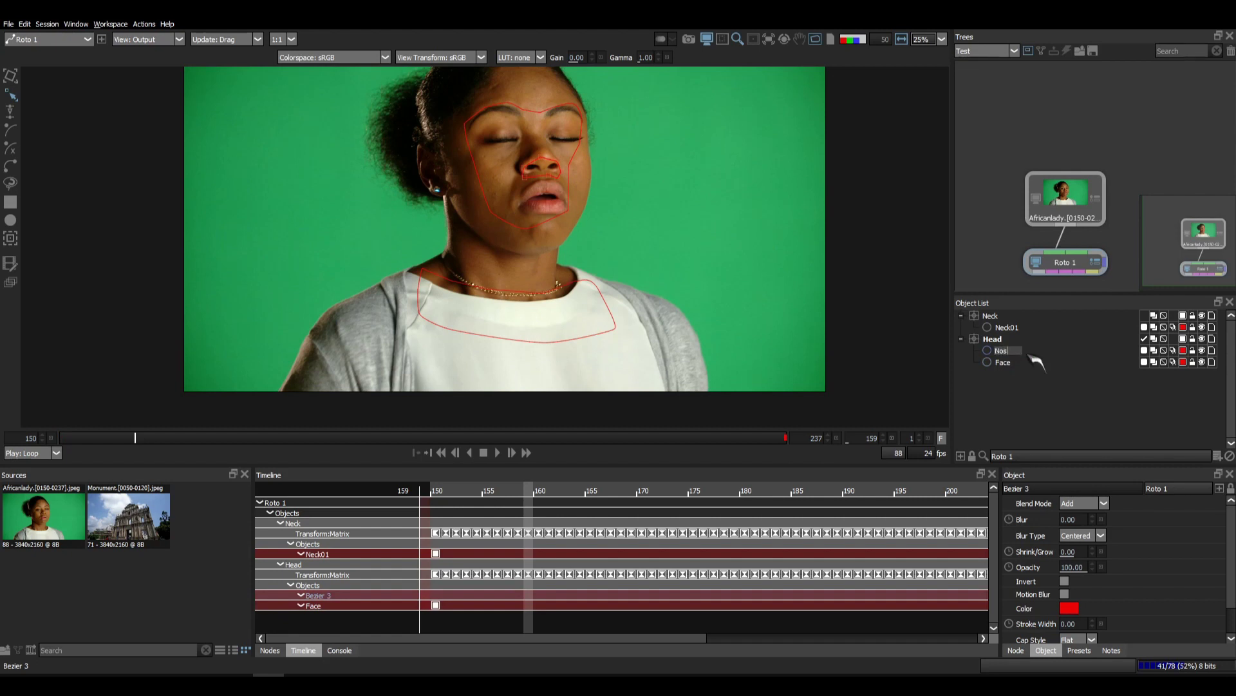
pyautogui.click(1033, 381)
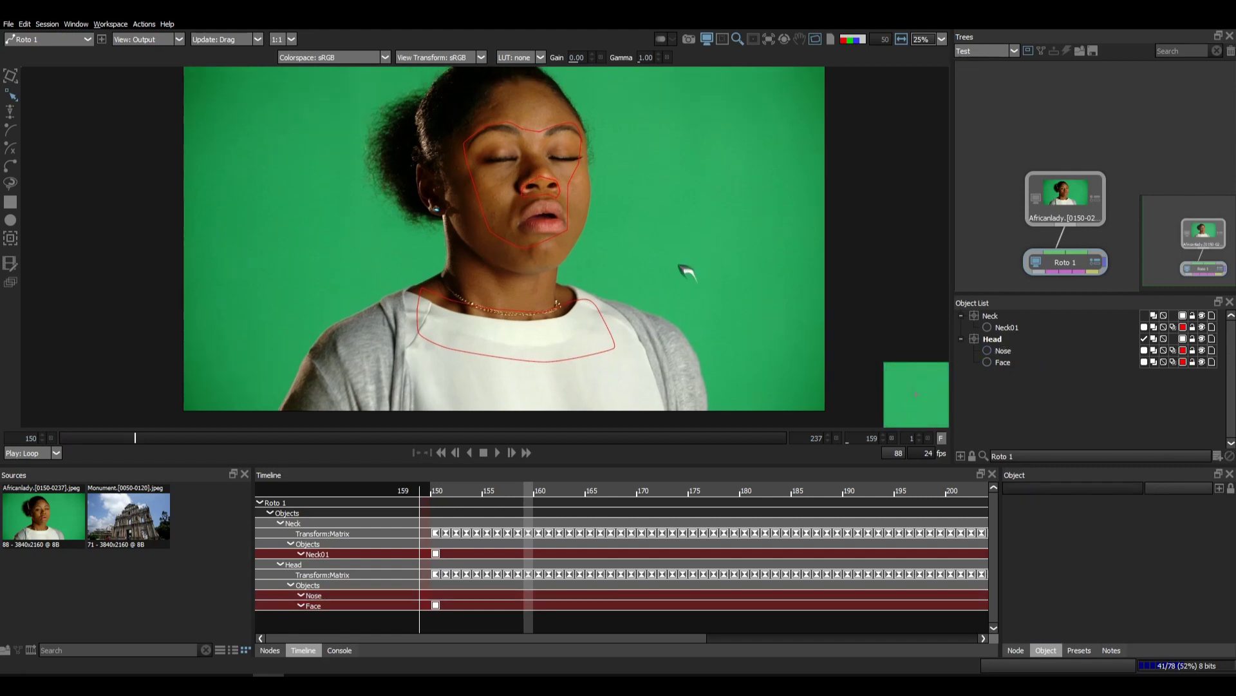
# Check the Nose shape at frames 150 and 183 and add the note "frame 183 slightly wobbling" to it
pyautogui.click(560, 189)
pyautogui.scroll(3, 535, 207)
pyautogui.moveTo(553, 204); pyautogui.dragTo(552, 232)
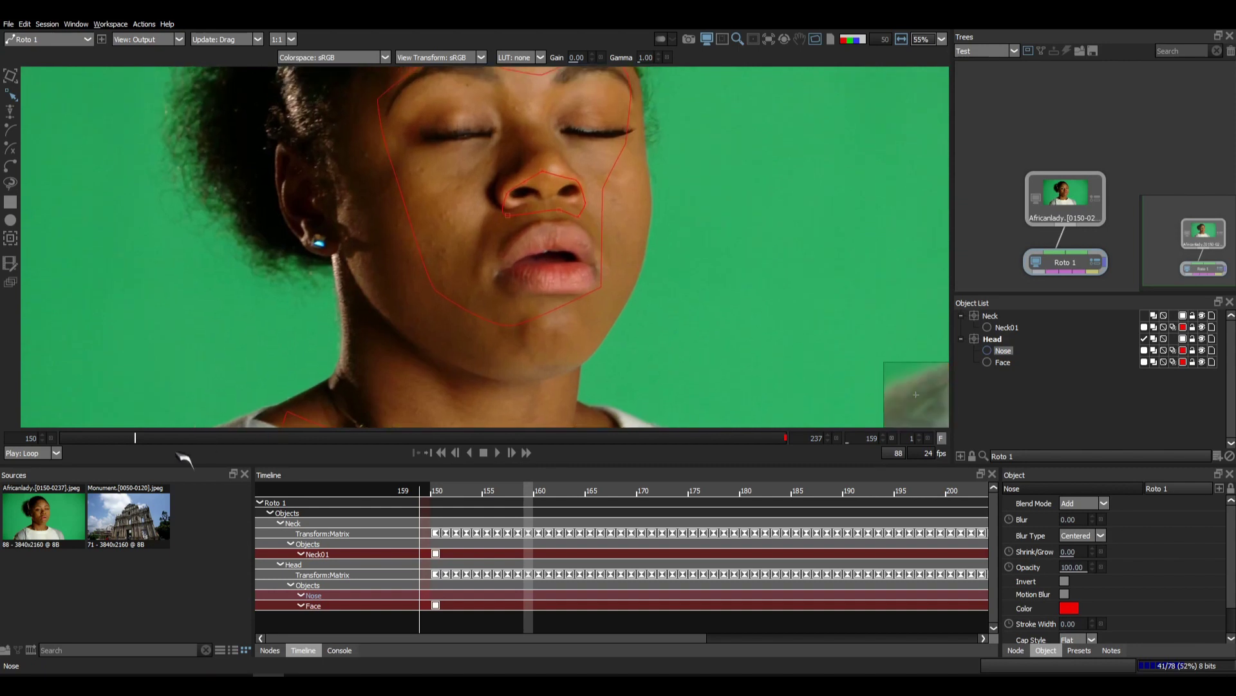
pyautogui.moveTo(134, 439); pyautogui.dragTo(60, 442)
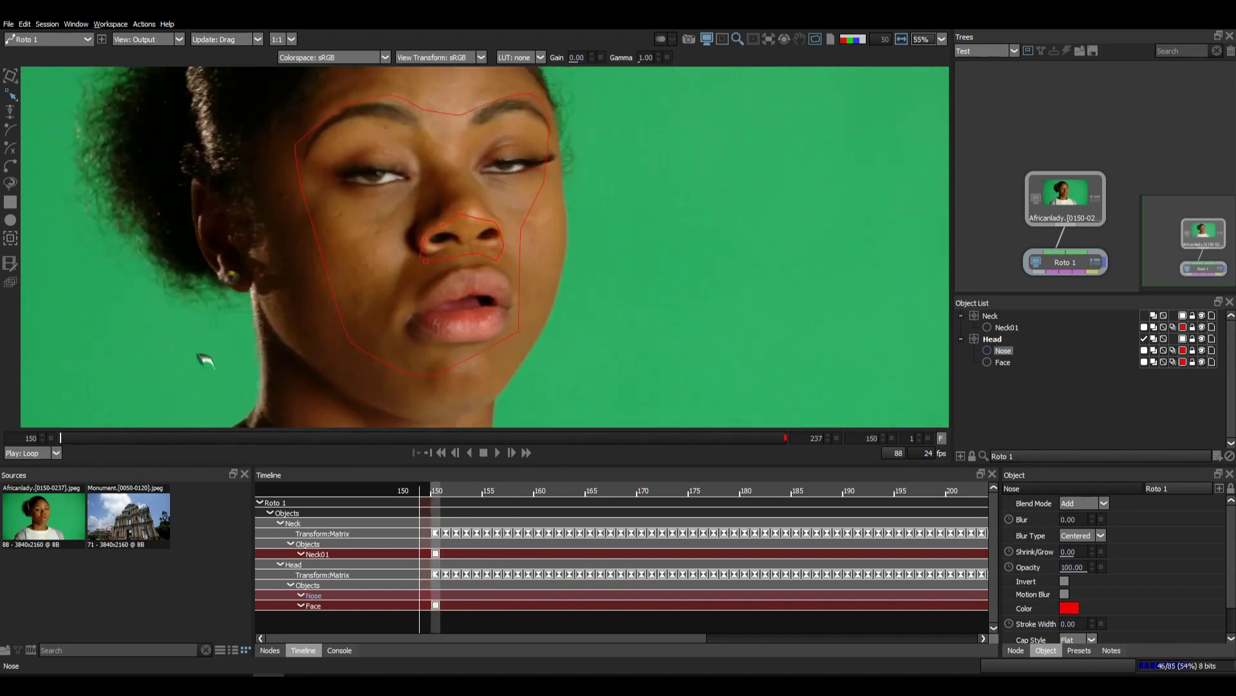
pyautogui.click(1112, 650)
pyautogui.click(1048, 545)
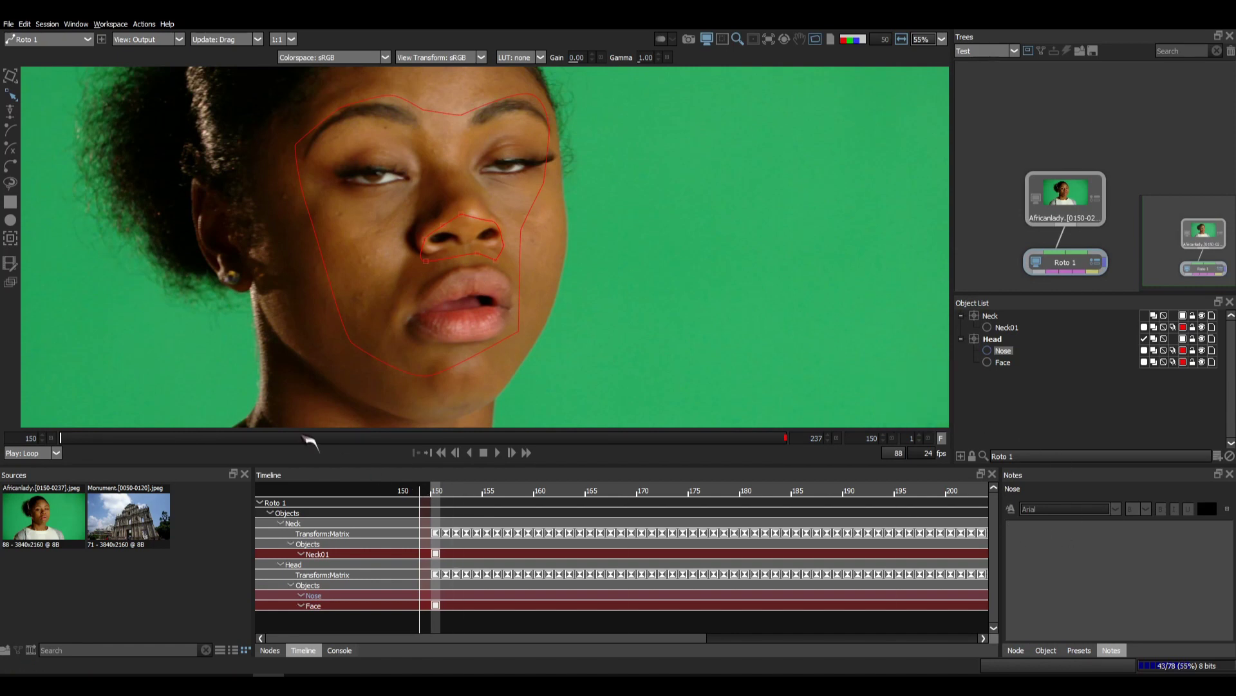
pyautogui.click(344, 437)
pyautogui.press('Left')
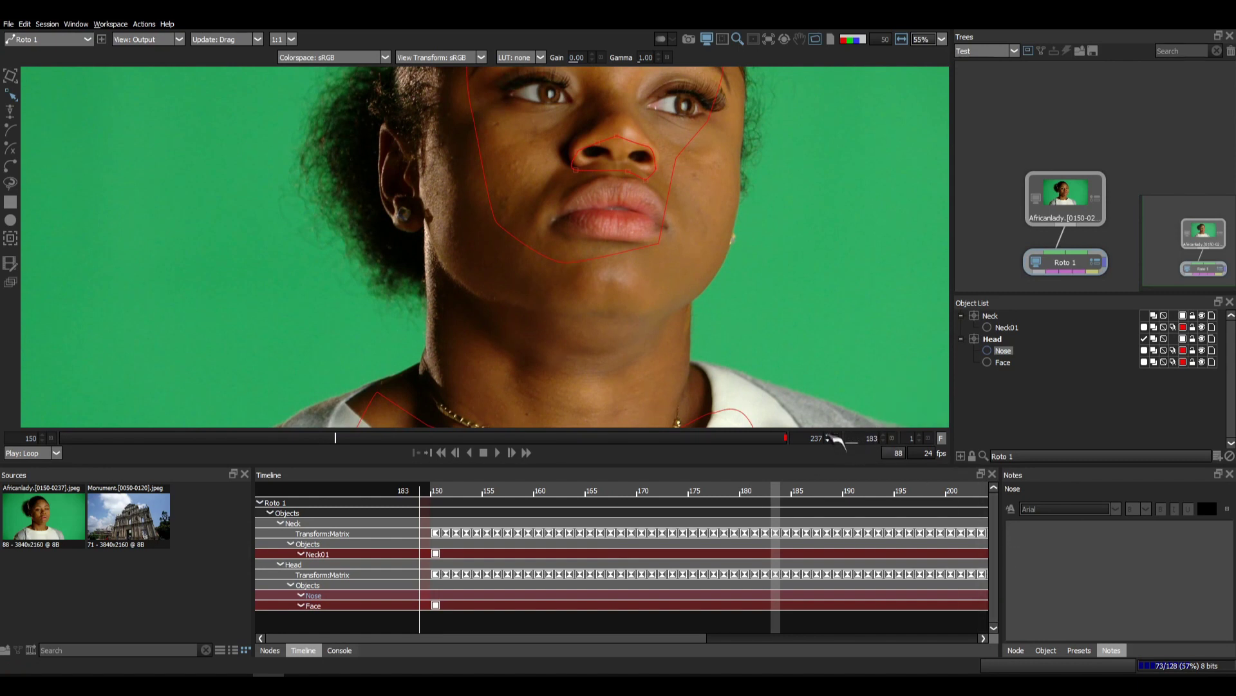
pyautogui.click(883, 436)
pyautogui.click(883, 436)
pyautogui.click(883, 441)
pyautogui.click(883, 441)
pyautogui.write('frame 183 slightly wobbling')
# Select the Face shape, go to frame 223 and add the note "frame 223, shape mismatch" to it
pyautogui.moveTo(726, 275); pyautogui.dragTo(688, 293)
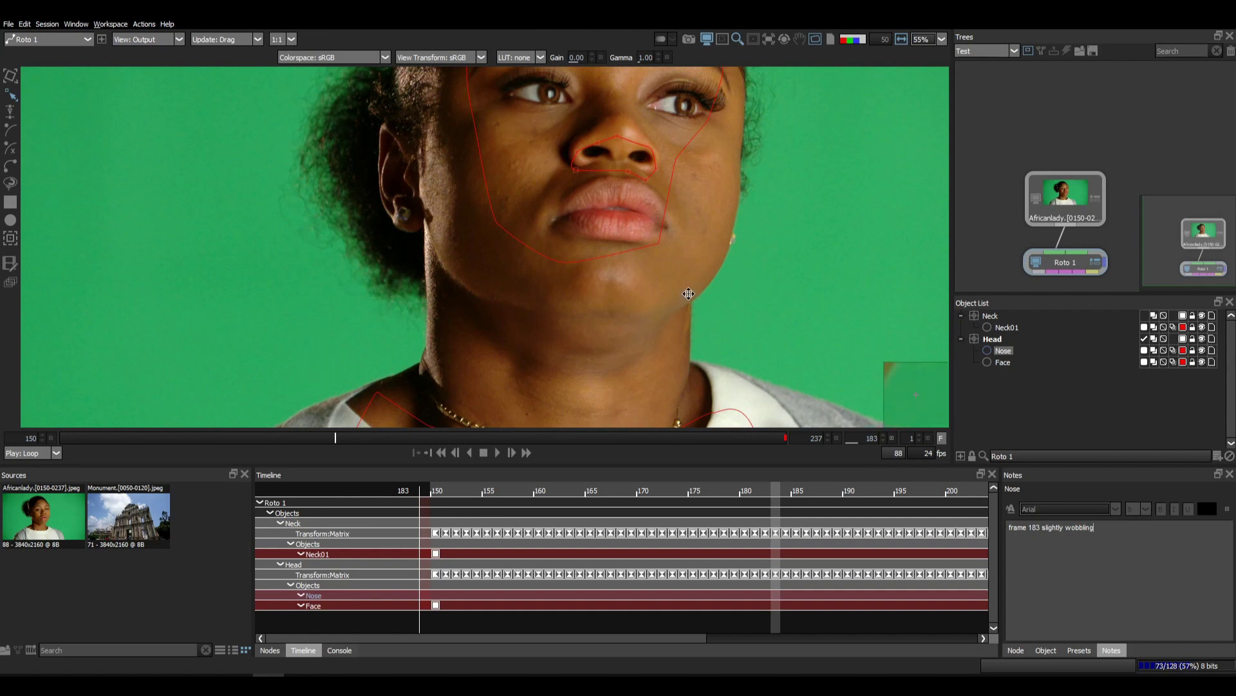
pyautogui.click(610, 264)
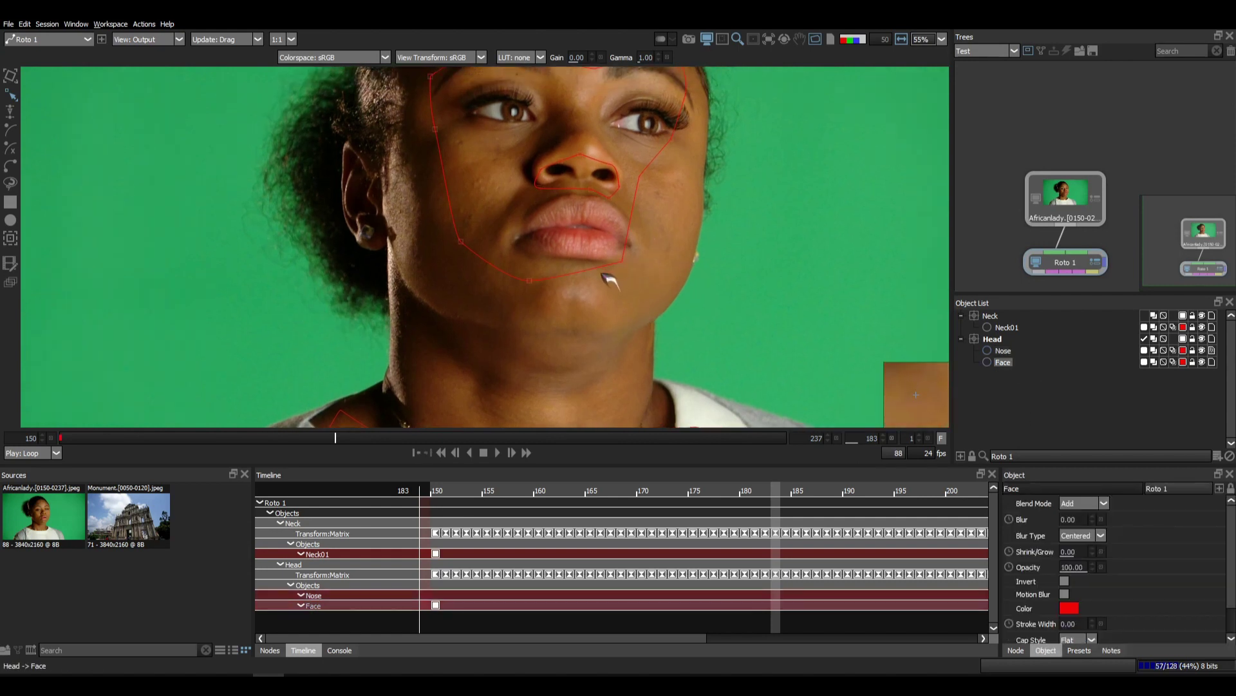
pyautogui.moveTo(641, 210); pyautogui.dragTo(635, 237)
pyautogui.click(585, 439)
pyautogui.moveTo(596, 442); pyautogui.dragTo(676, 456)
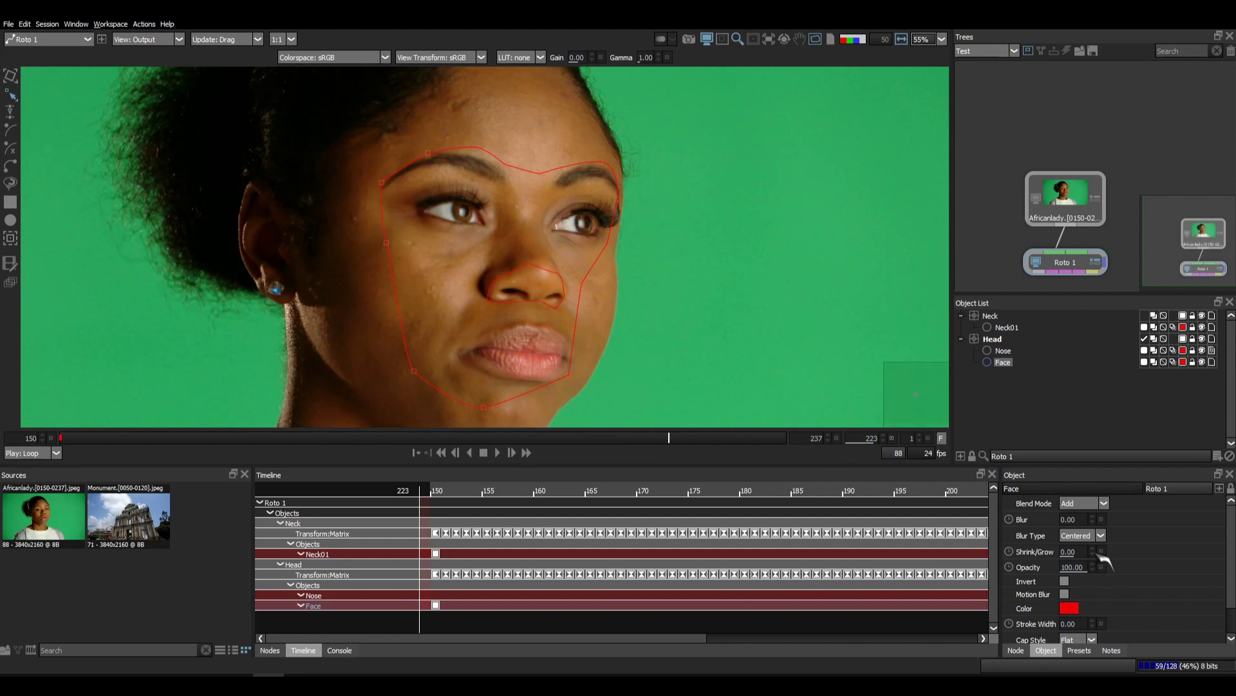
pyautogui.click(1112, 650)
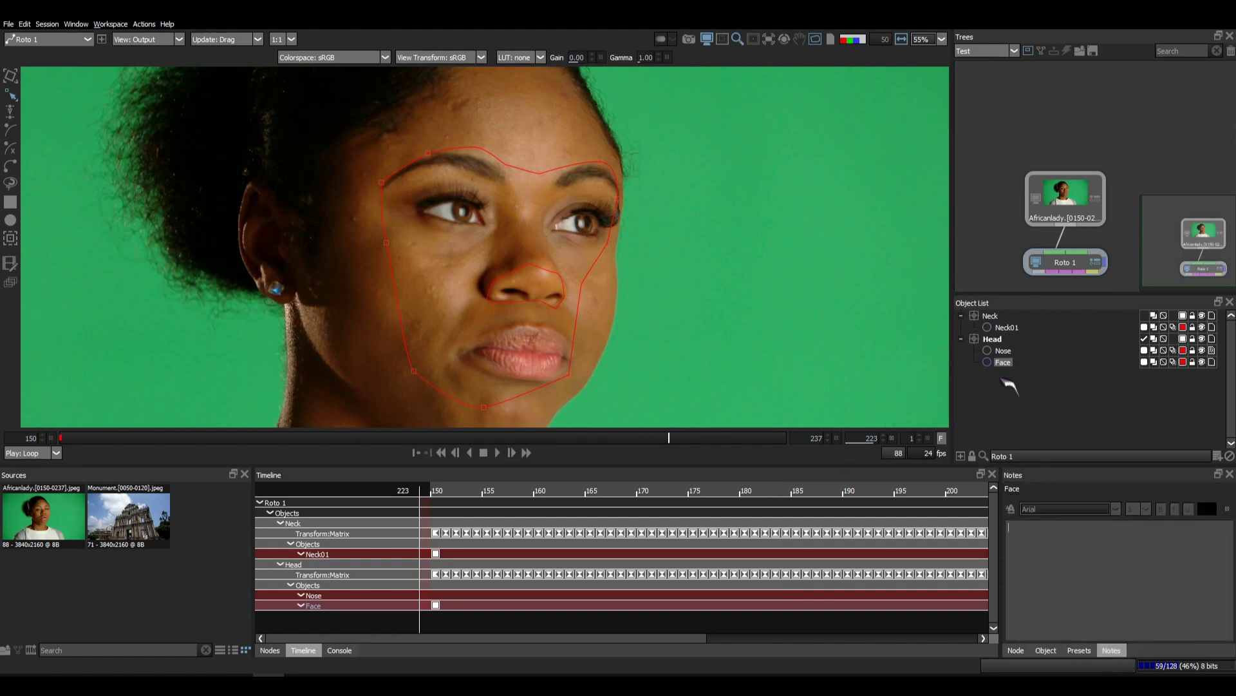
pyautogui.click(1070, 550)
pyautogui.write('frame 223, face sha')
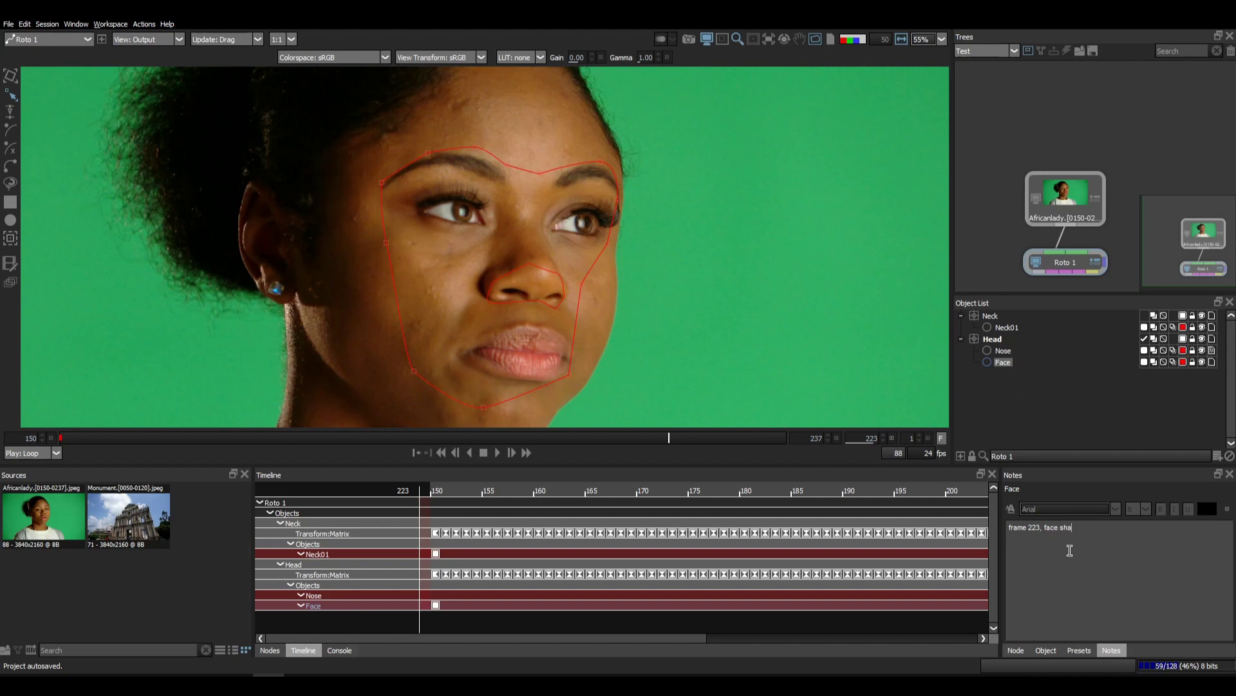
pyautogui.write('pe')
pyautogui.press('BackSpace')
pyautogui.press('BackSpace')
pyautogui.press('BackSpace')
pyautogui.press('BackSpace')
pyautogui.press('BackSpace')
pyautogui.press('BackSpace')
pyautogui.press('BackSpace')
pyautogui.press('BackSpace')
pyautogui.press('BackSpace')
pyautogui.press('BackSpace')
pyautogui.write('shape mistmatch')
# At frame 197, add the line "frame 197 check tracking" to the Face notes and select the Neck01 shape
pyautogui.moveTo(618, 309); pyautogui.dragTo(706, 251)
pyautogui.scroll(-2, 704, 253)
pyautogui.moveTo(670, 328); pyautogui.dragTo(653, 272)
pyautogui.moveTo(606, 438); pyautogui.dragTo(454, 431)
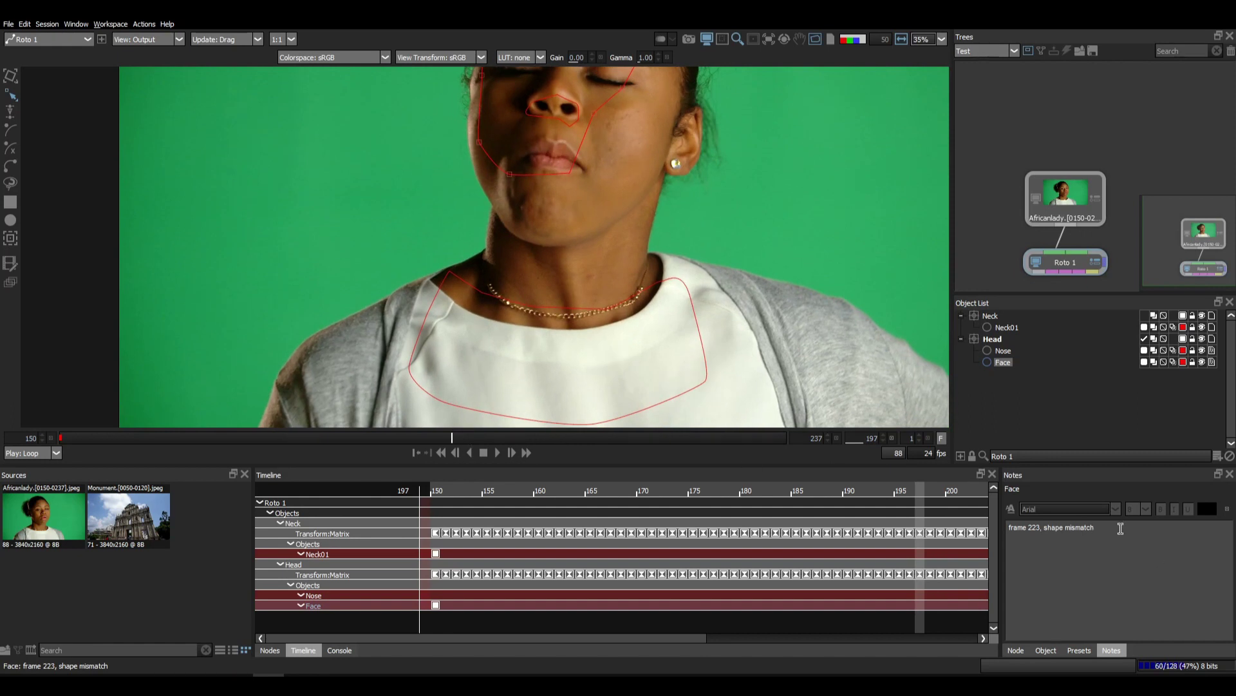
pyautogui.press('Return')
pyautogui.write('frame 197 check tracking')
pyautogui.click(1017, 327)
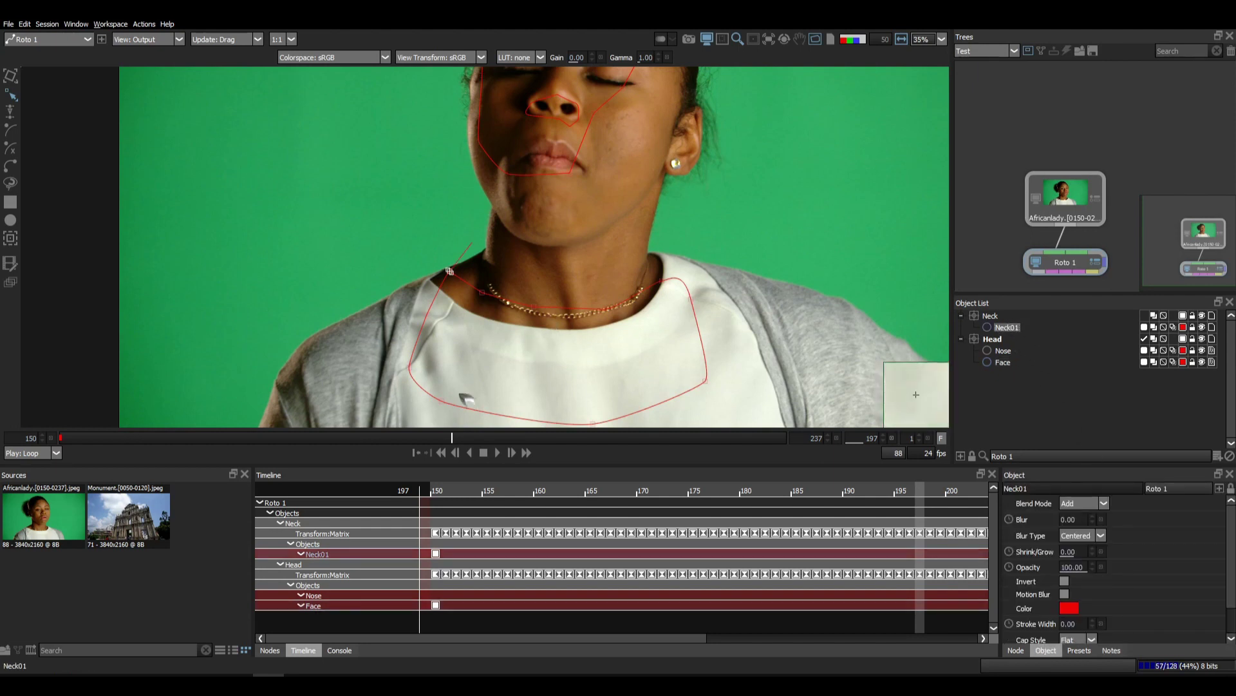
# Add the note "This shape is looking good" to the Neck01 shape and deselect it
pyautogui.click(1112, 650)
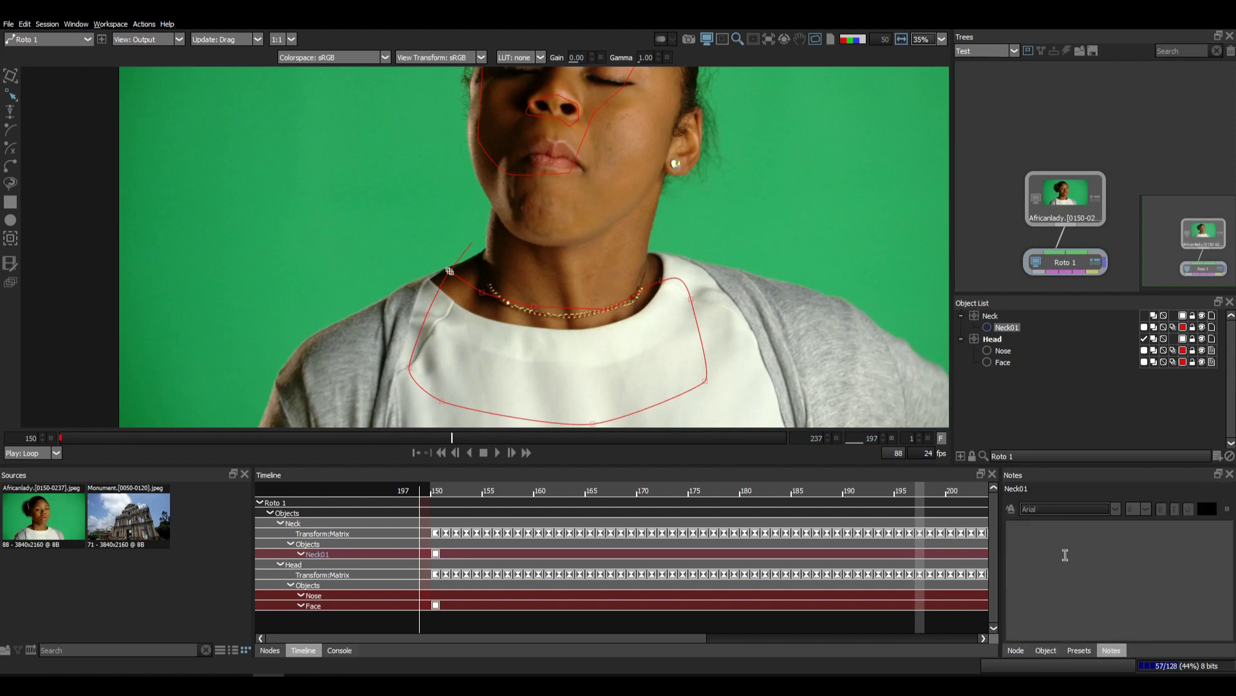
pyautogui.write('This shapoe')
pyautogui.press('BackSpace')
pyautogui.press('BackSpace')
pyautogui.write('e is looking good')
pyautogui.click(1035, 400)
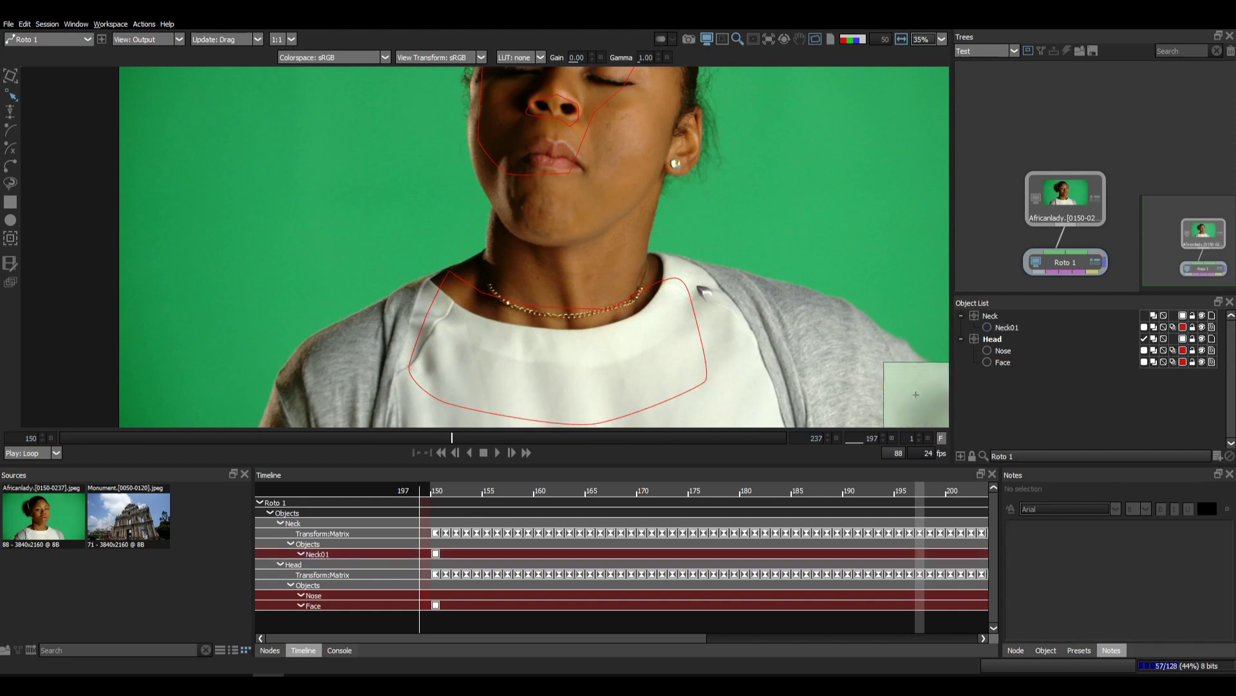
# Show the notes of all shapes as an overlay beside the image, leaving no shape selected
pyautogui.moveTo(660, 257); pyautogui.dragTo(631, 286)
pyautogui.scroll(-2, 630, 287)
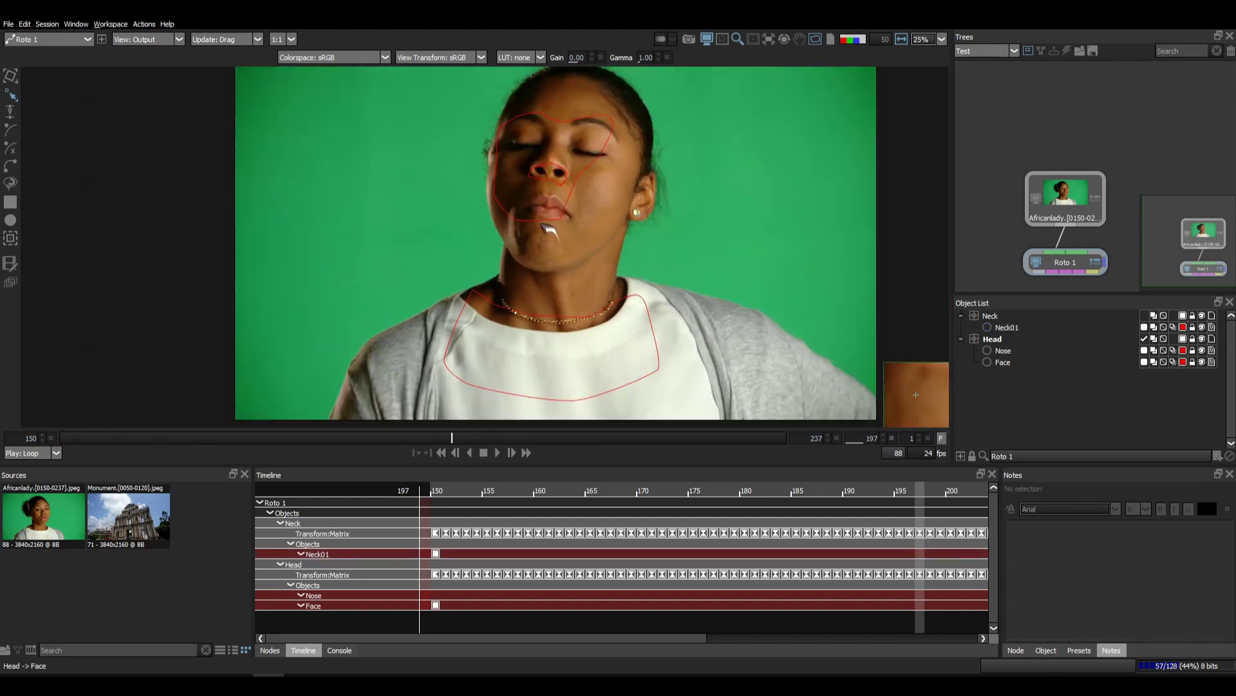
pyautogui.click(1003, 362)
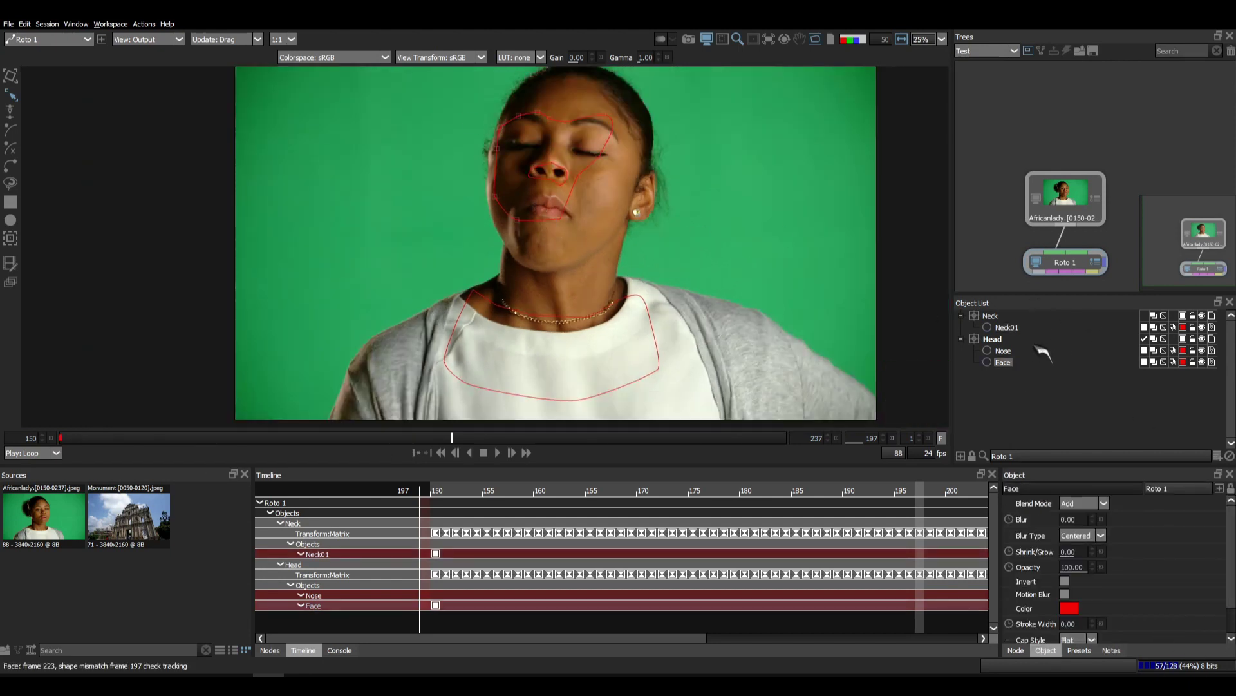
pyautogui.click(832, 41)
pyautogui.click(829, 247)
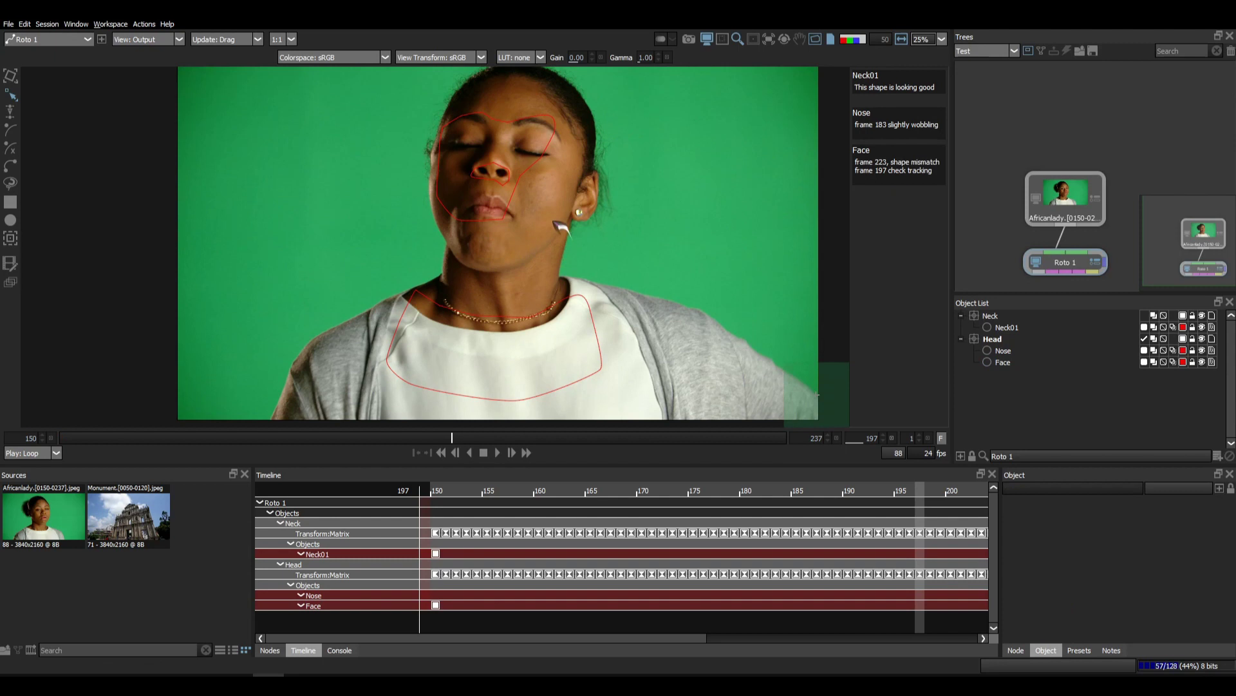
# Select the Face shape through its overlay note and check it at frames 197 and 223
pyautogui.moveTo(699, 259); pyautogui.dragTo(642, 264)
pyautogui.click(895, 166)
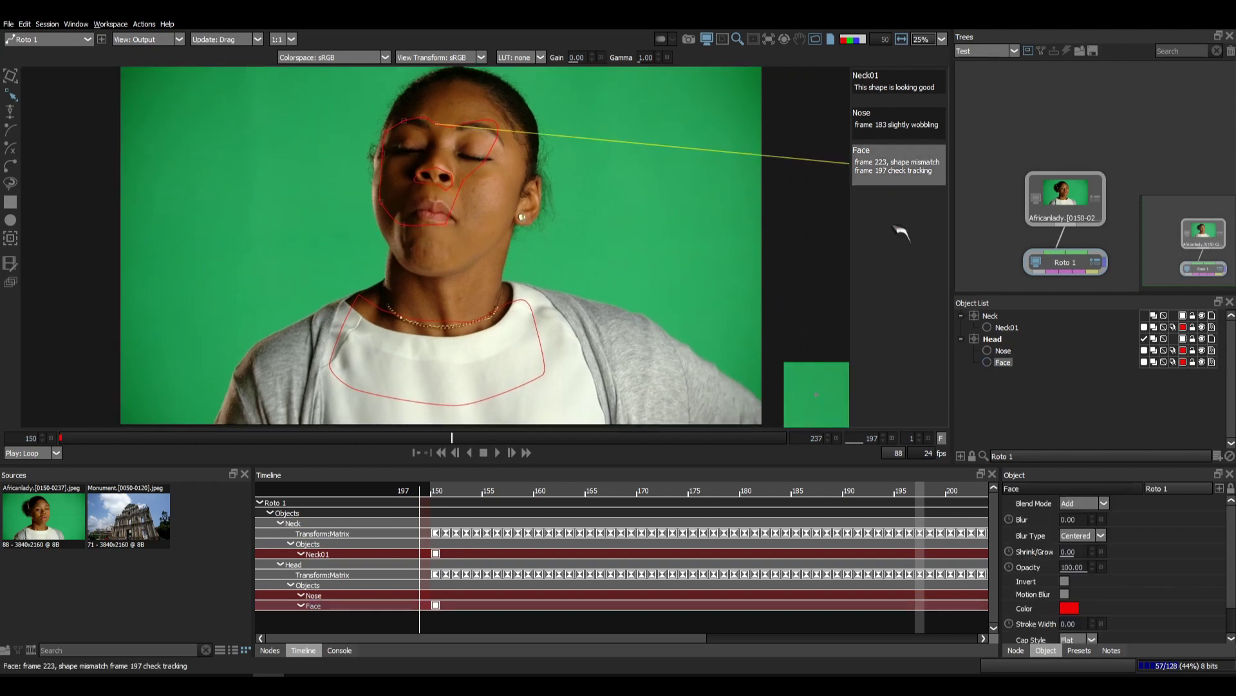
pyautogui.click(469, 438)
pyautogui.moveTo(202, 437); pyautogui.dragTo(152, 437)
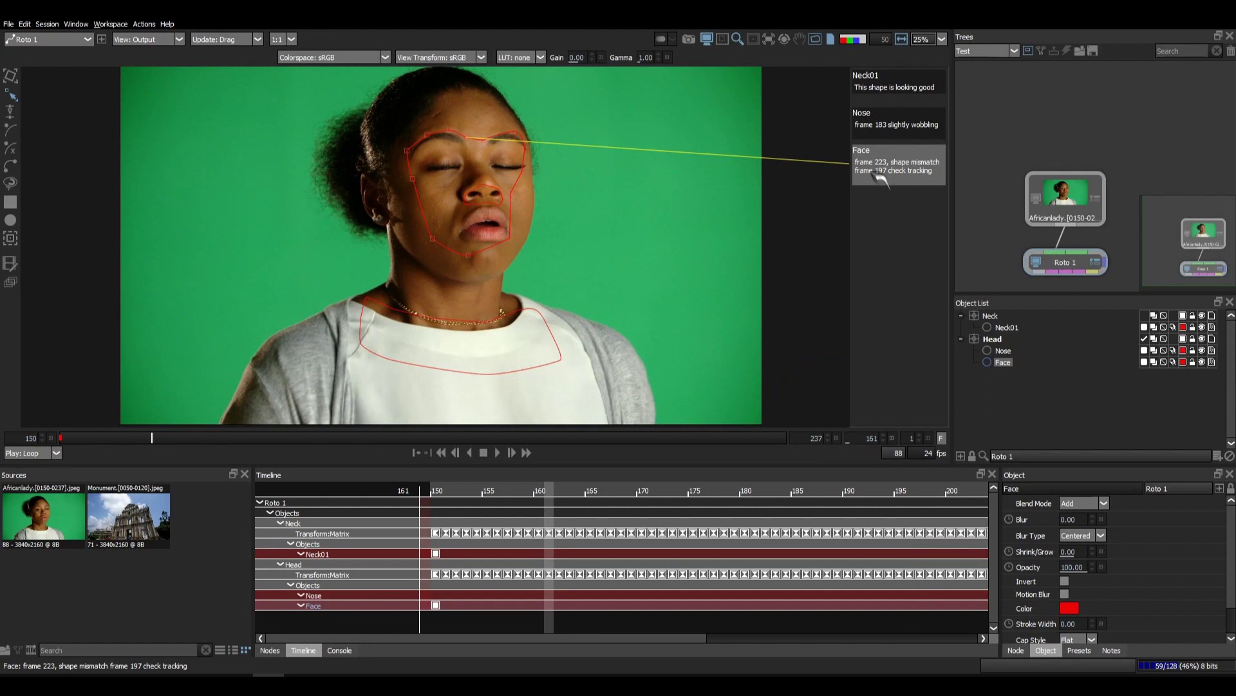
pyautogui.click(509, 451)
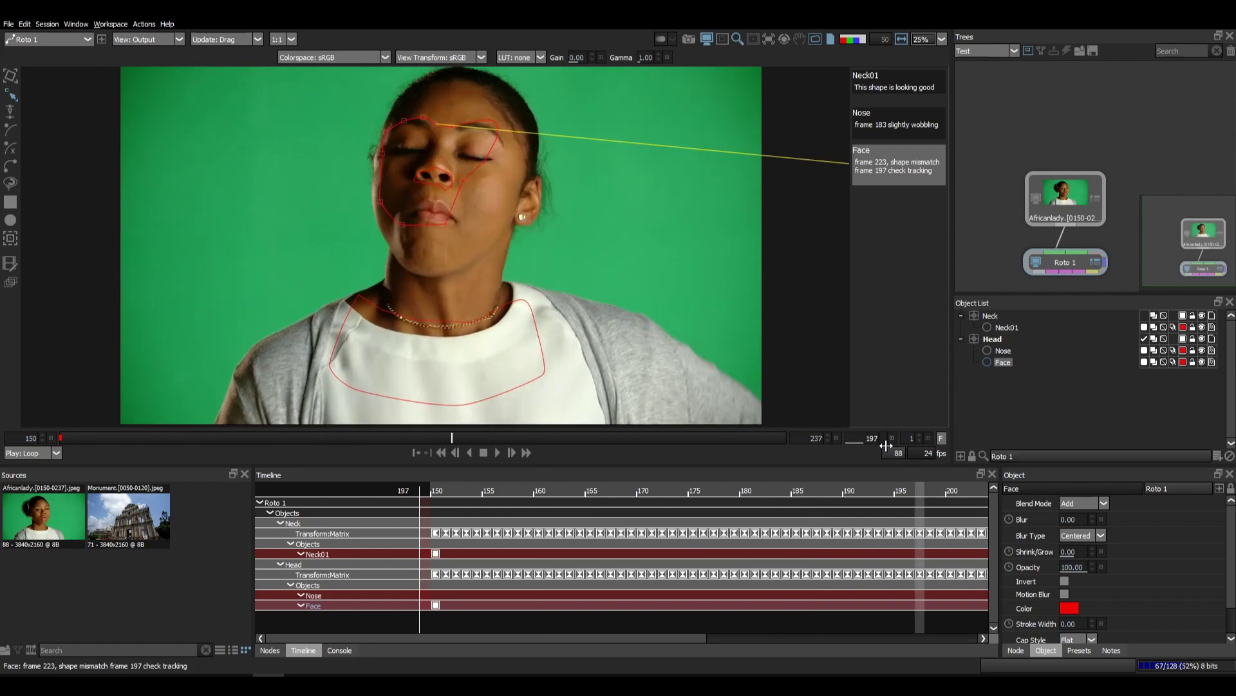
pyautogui.click(873, 437)
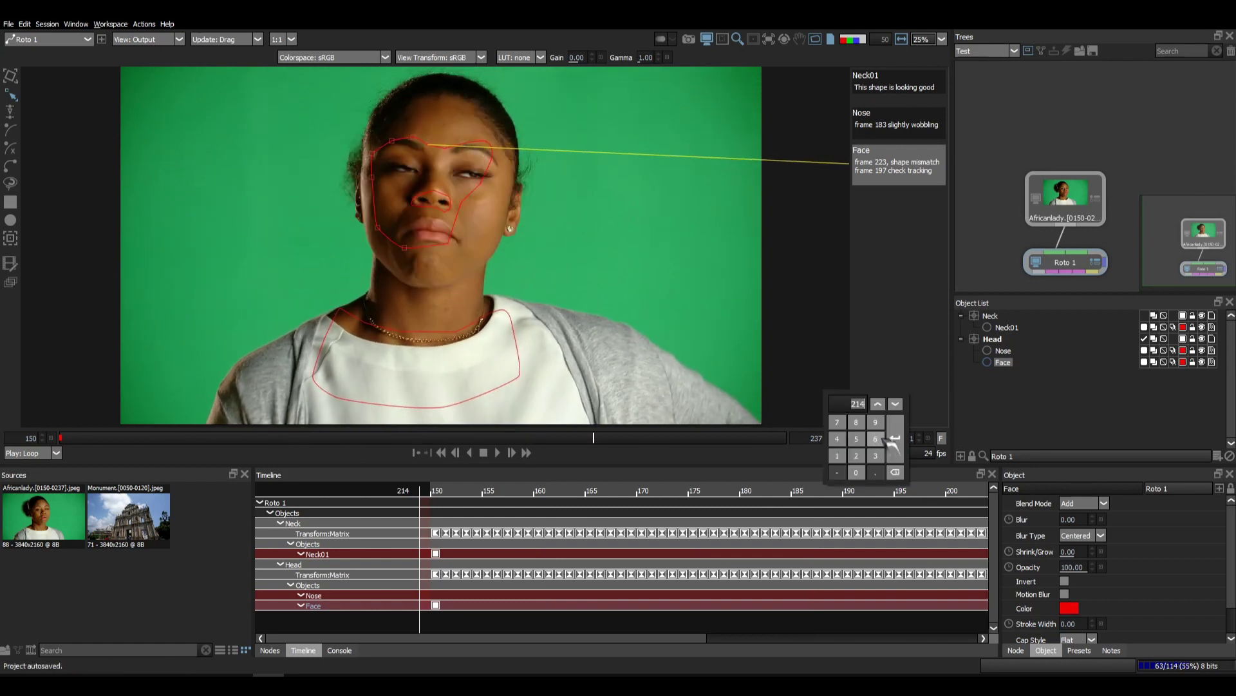
pyautogui.write('223')
pyautogui.click(897, 439)
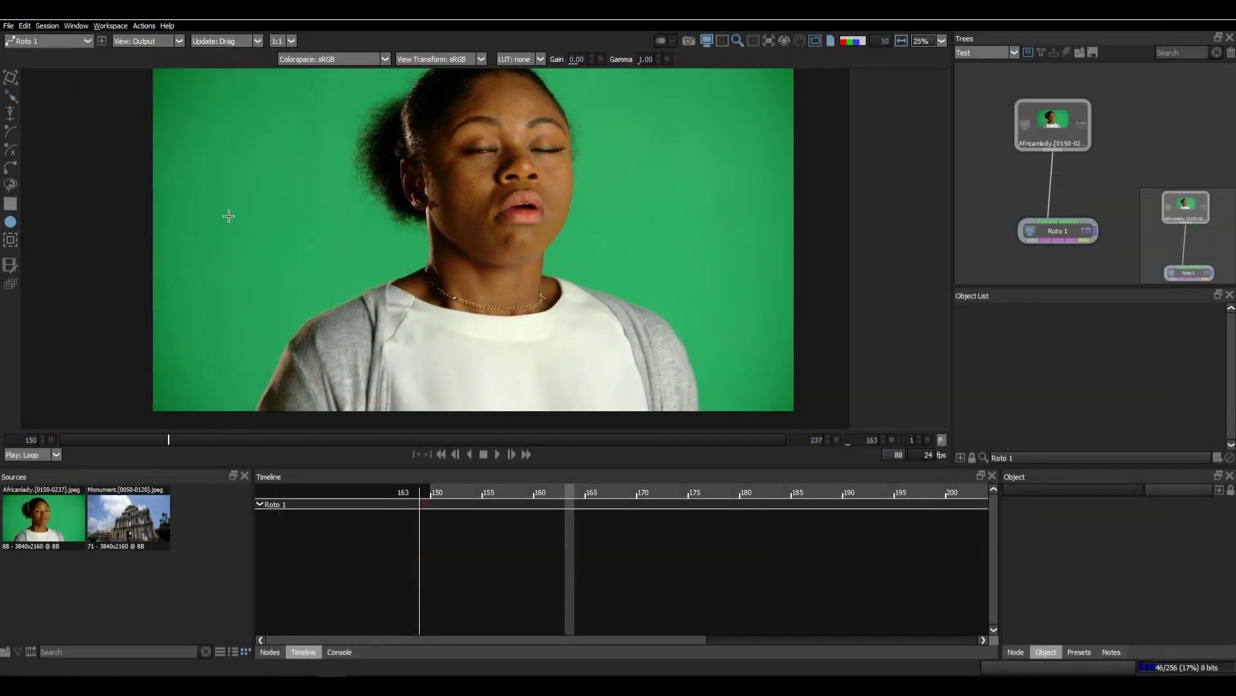
# Draw a tall ellipse in the image's lower-left area at frame 150, keyframing it upper left at frame 166 and upper right at frame 182
pyautogui.moveTo(134, 439); pyautogui.dragTo(43, 440)
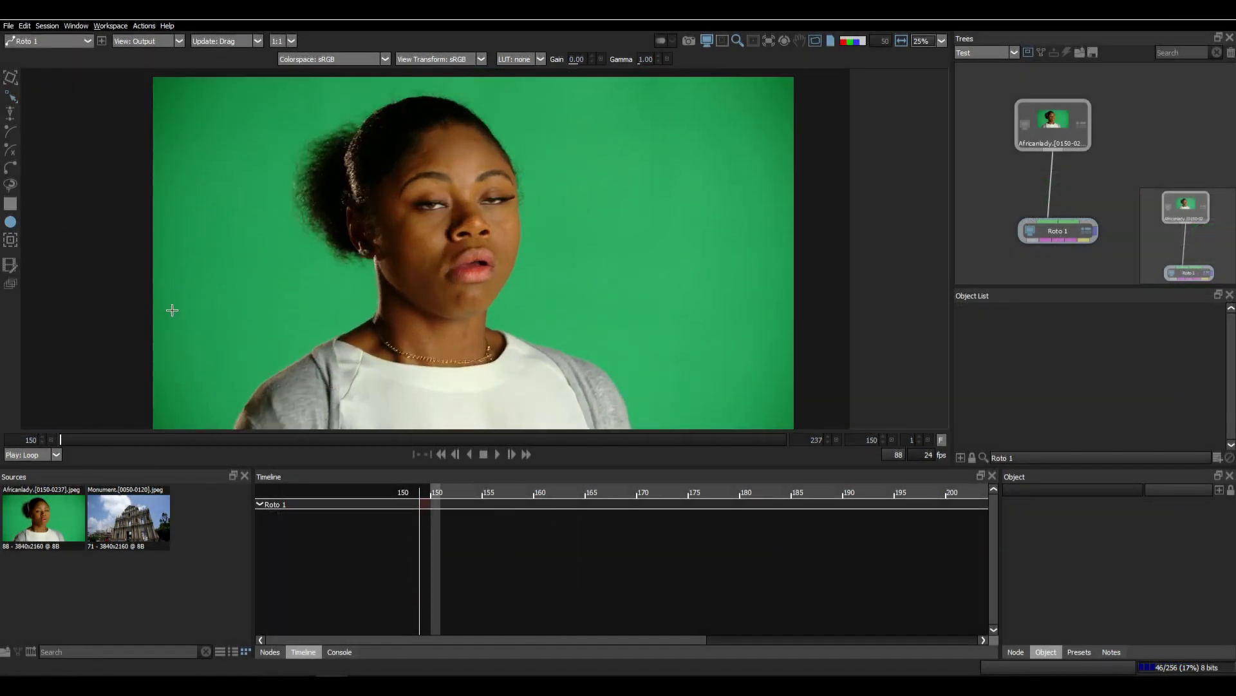
pyautogui.moveTo(227, 413); pyautogui.dragTo(227, 414)
pyautogui.click(194, 439)
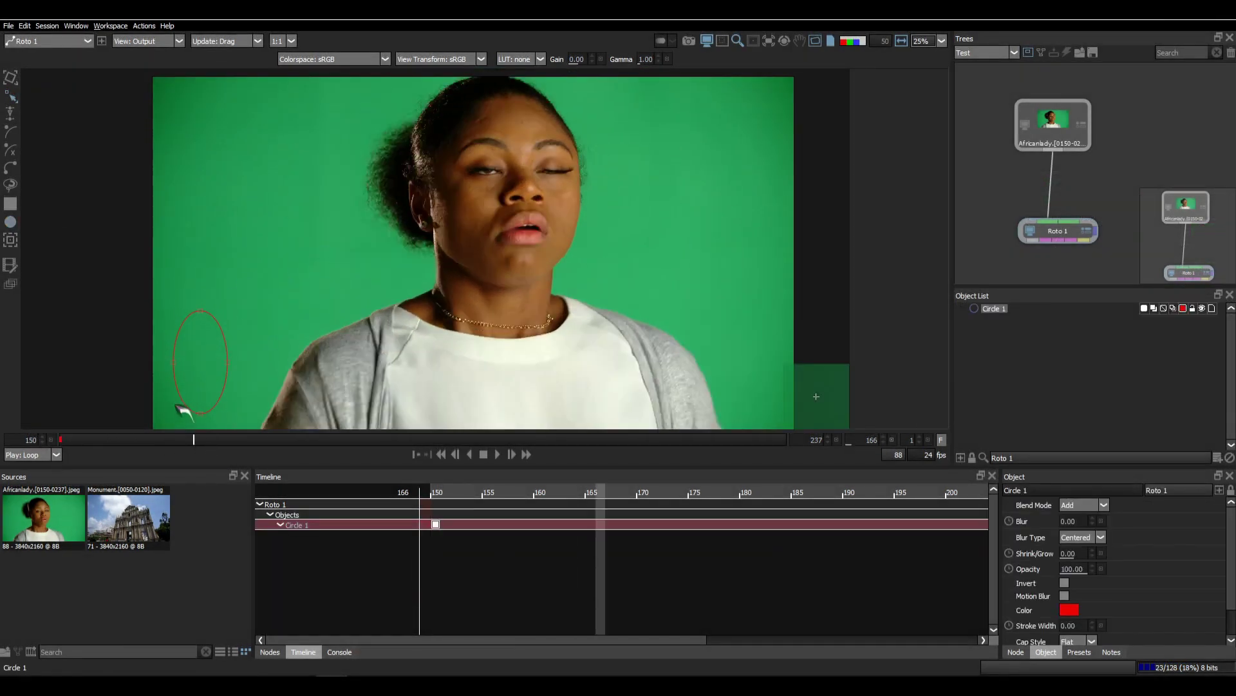
pyautogui.moveTo(201, 314); pyautogui.dragTo(206, 112)
pyautogui.click(327, 439)
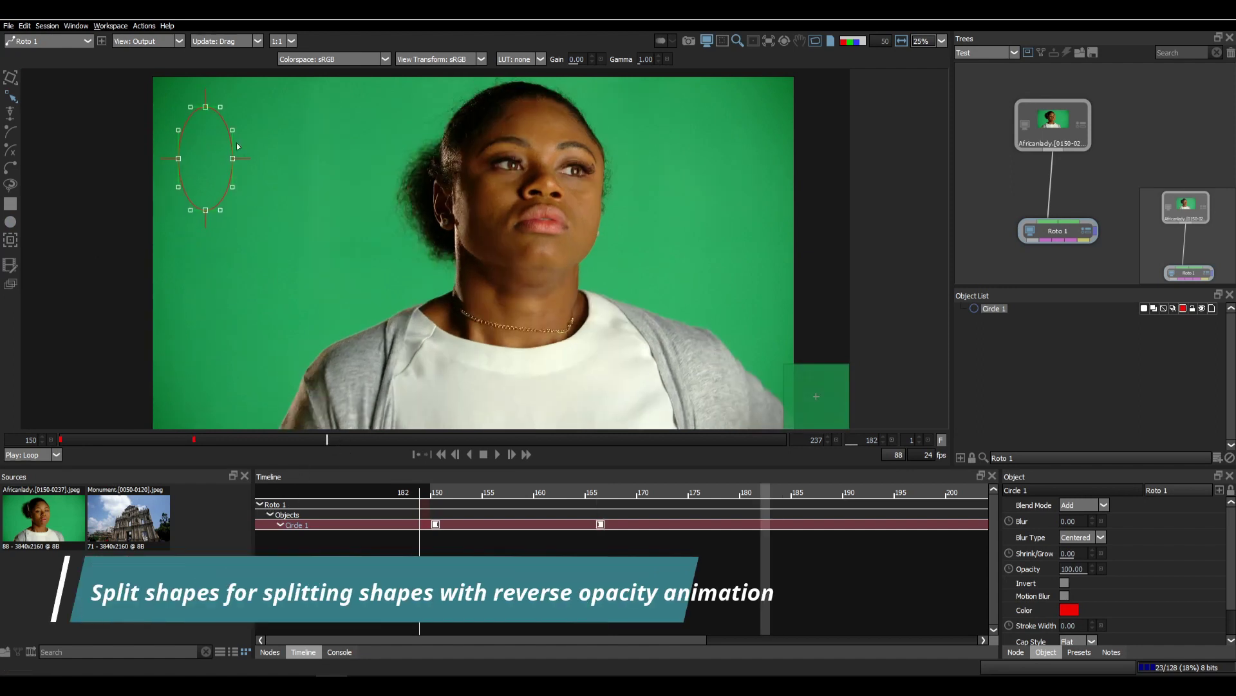
pyautogui.moveTo(233, 159); pyautogui.dragTo(743, 153)
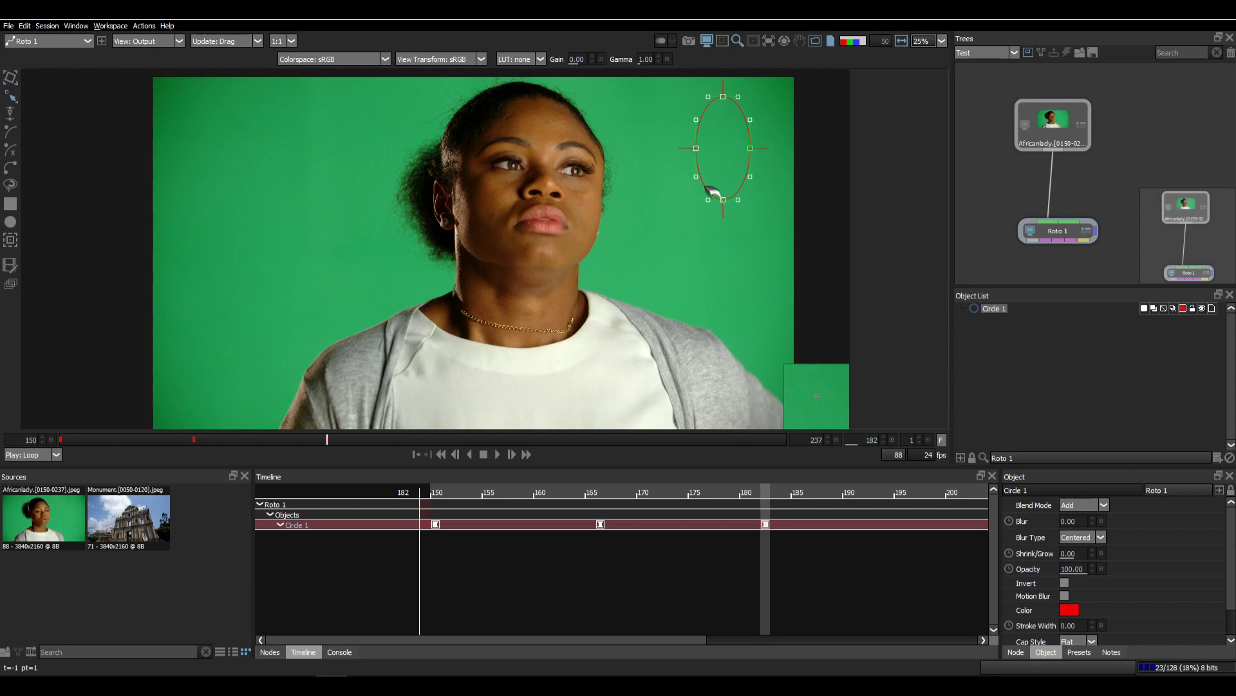
# Duplicate the ellipse at frame 166, hide the copy and set its outline colour to green
pyautogui.click(193, 440)
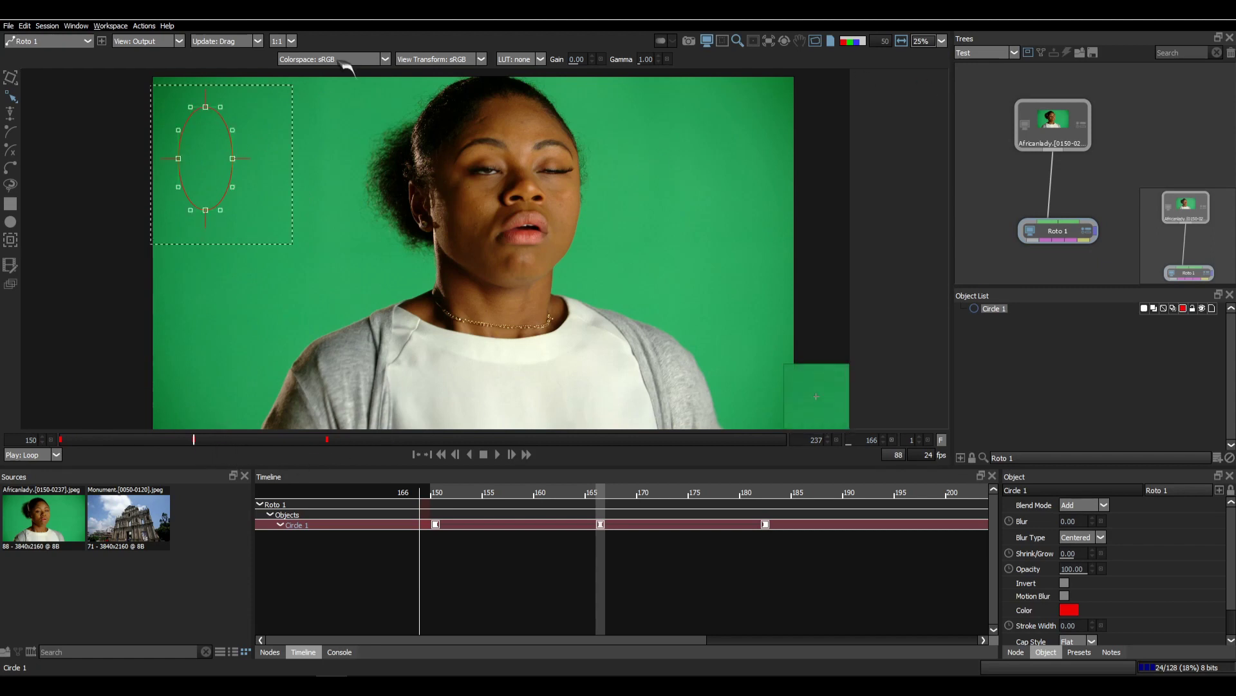
pyautogui.hotkey('ctrl', 'd')
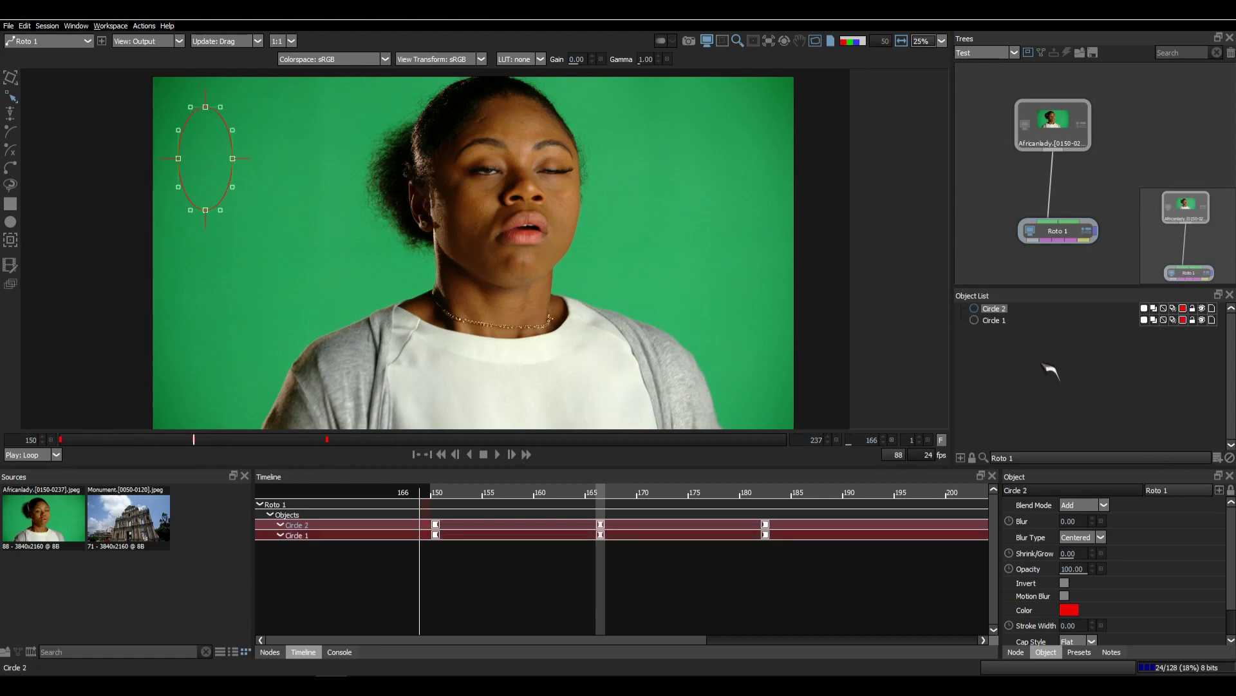
pyautogui.click(1202, 308)
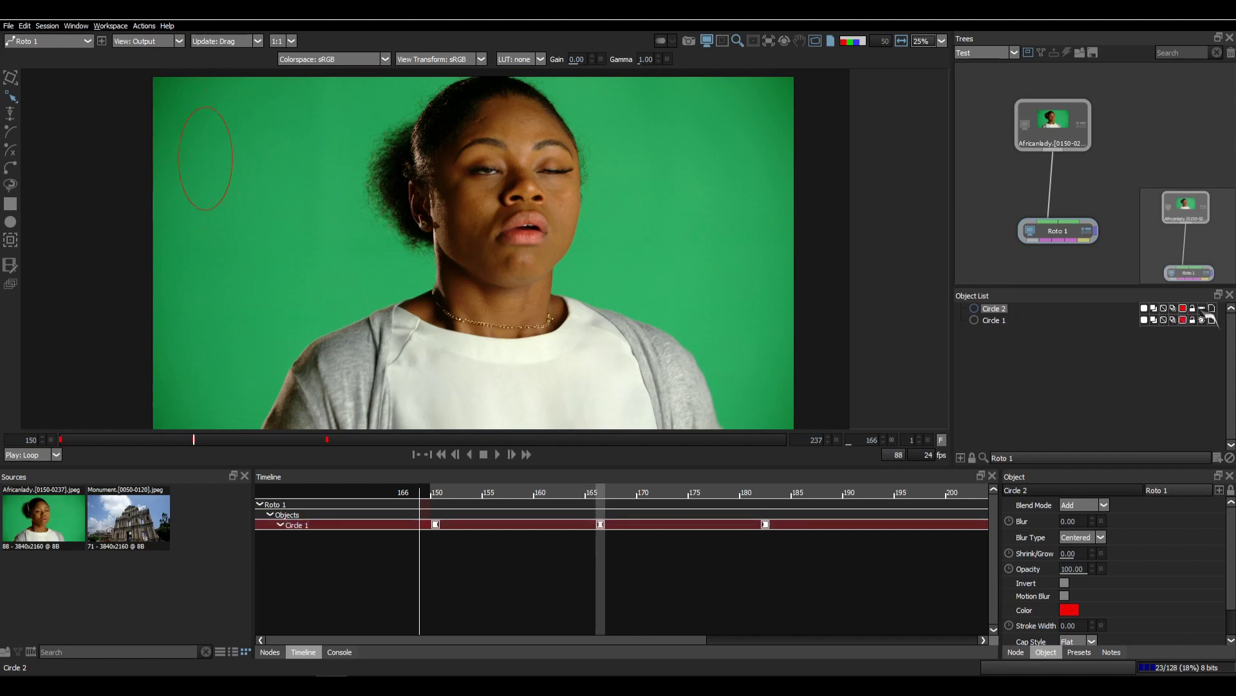
pyautogui.click(1183, 308)
pyautogui.click(1217, 325)
pyautogui.click(1015, 331)
# Keyframe the Circle 1 opacity at 100 on frame 166 and 0 on frame 167
pyautogui.click(995, 320)
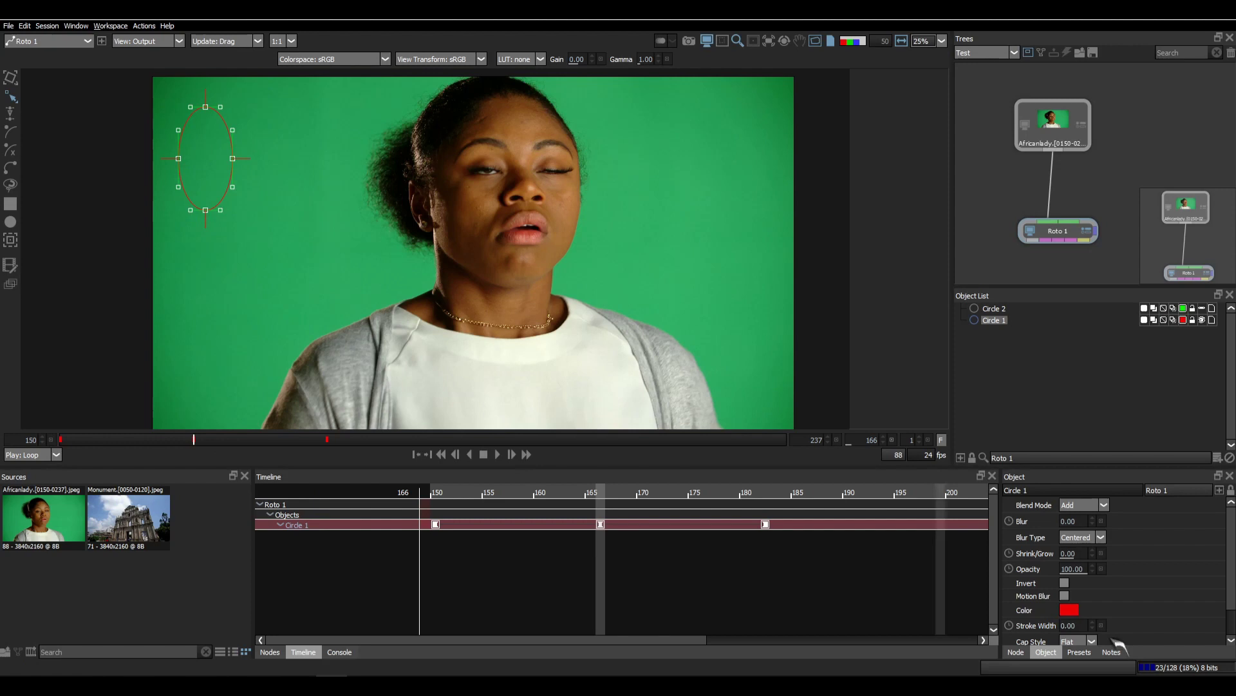
pyautogui.click(1010, 569)
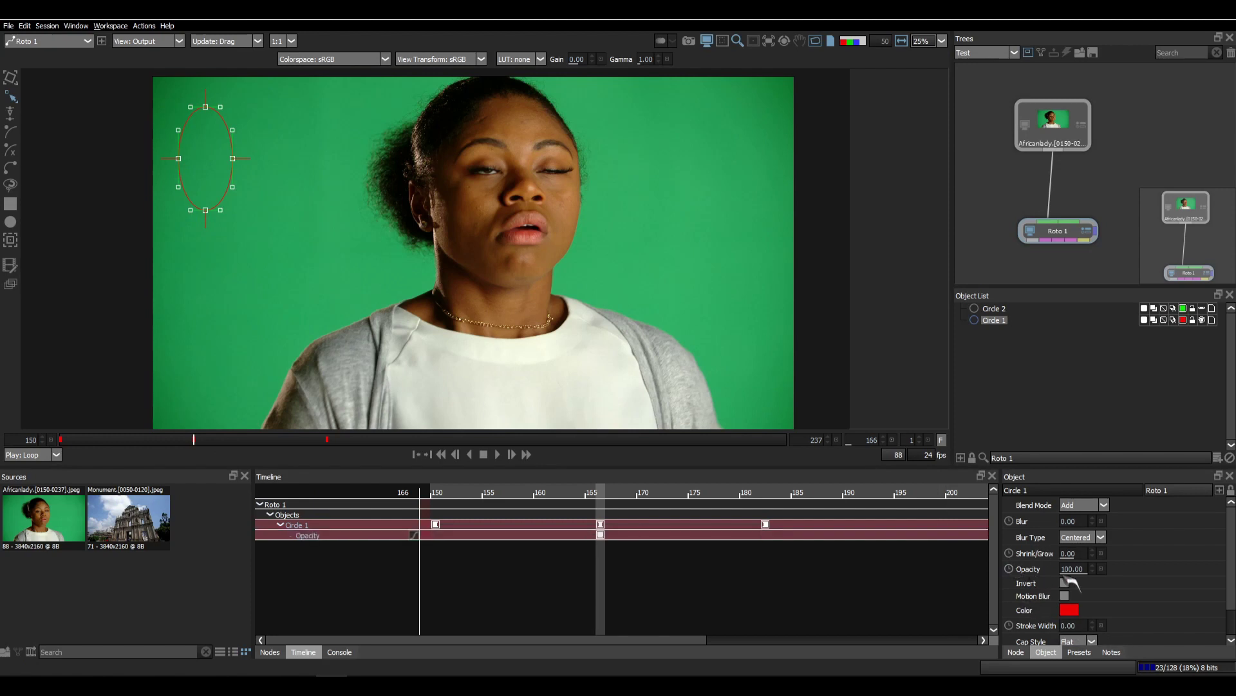
pyautogui.press('Right')
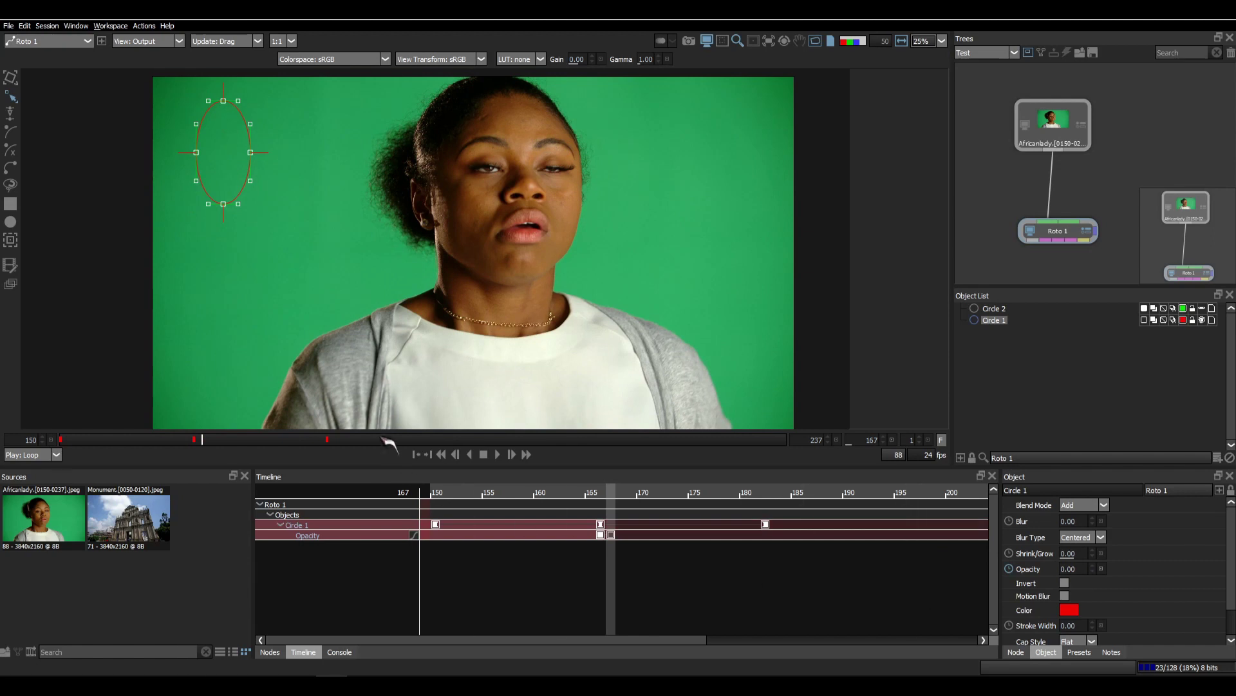
# Keyframe the Circle 2 opacity at 100 on frame 167 and 0 on frame 166, and make the shape visible again
pyautogui.click(998, 310)
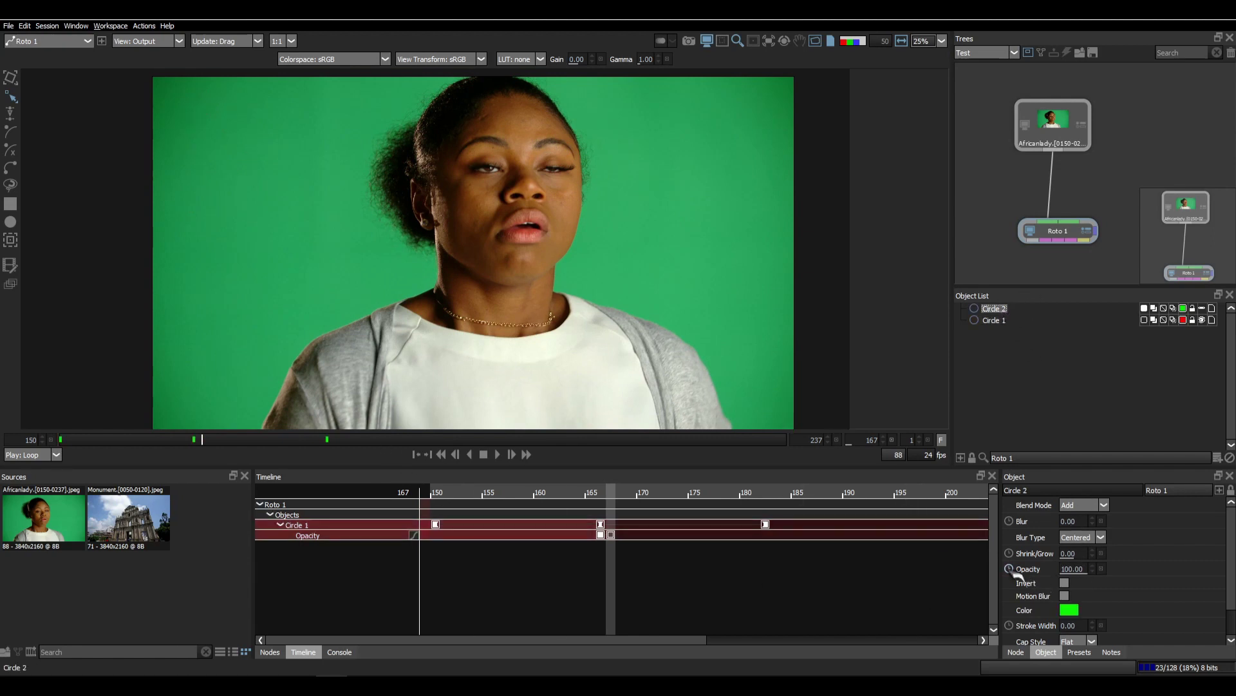
pyautogui.press('Left')
pyautogui.moveTo(1073, 570); pyautogui.dragTo(888, 551)
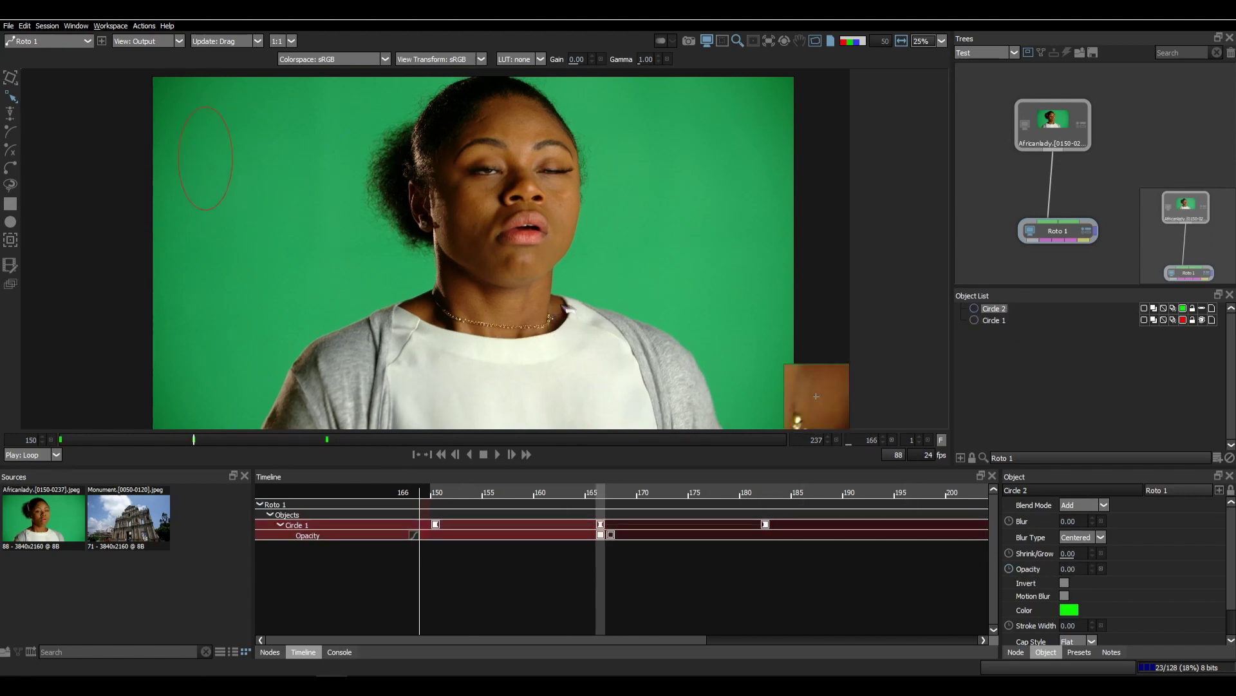
pyautogui.click(1202, 308)
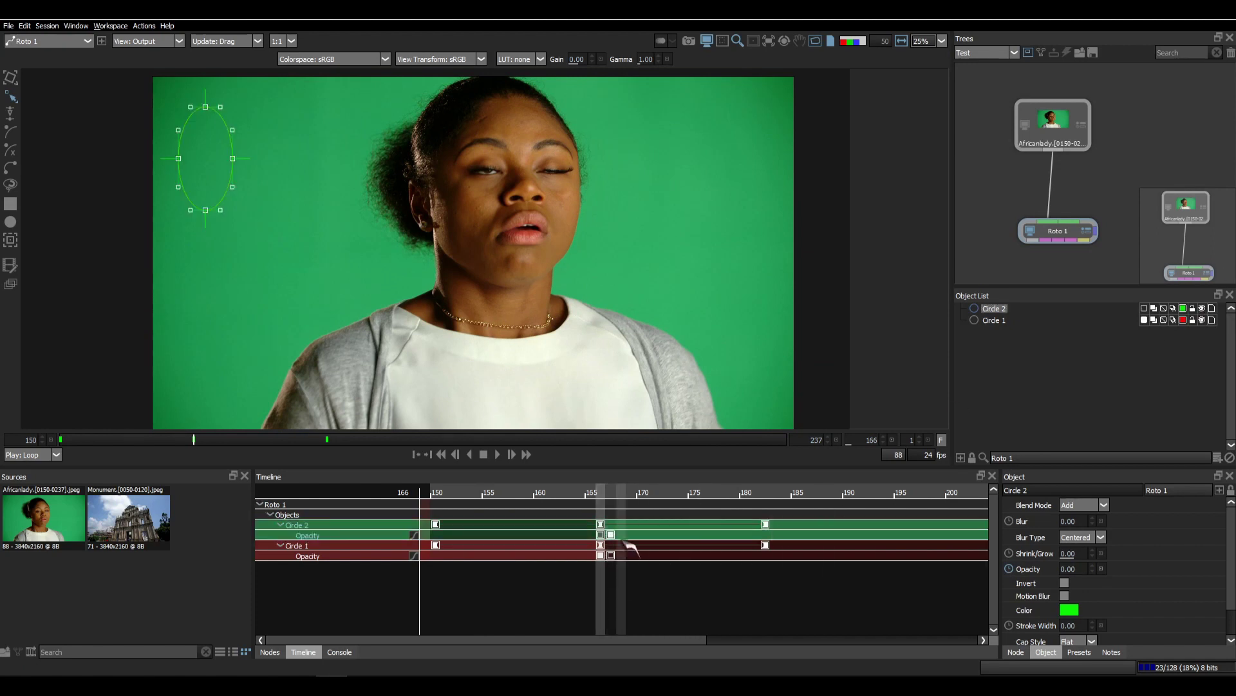
# Step back and forth between frames 165 and 168 to examine the opacity switch between the two circles
pyautogui.press('Left')
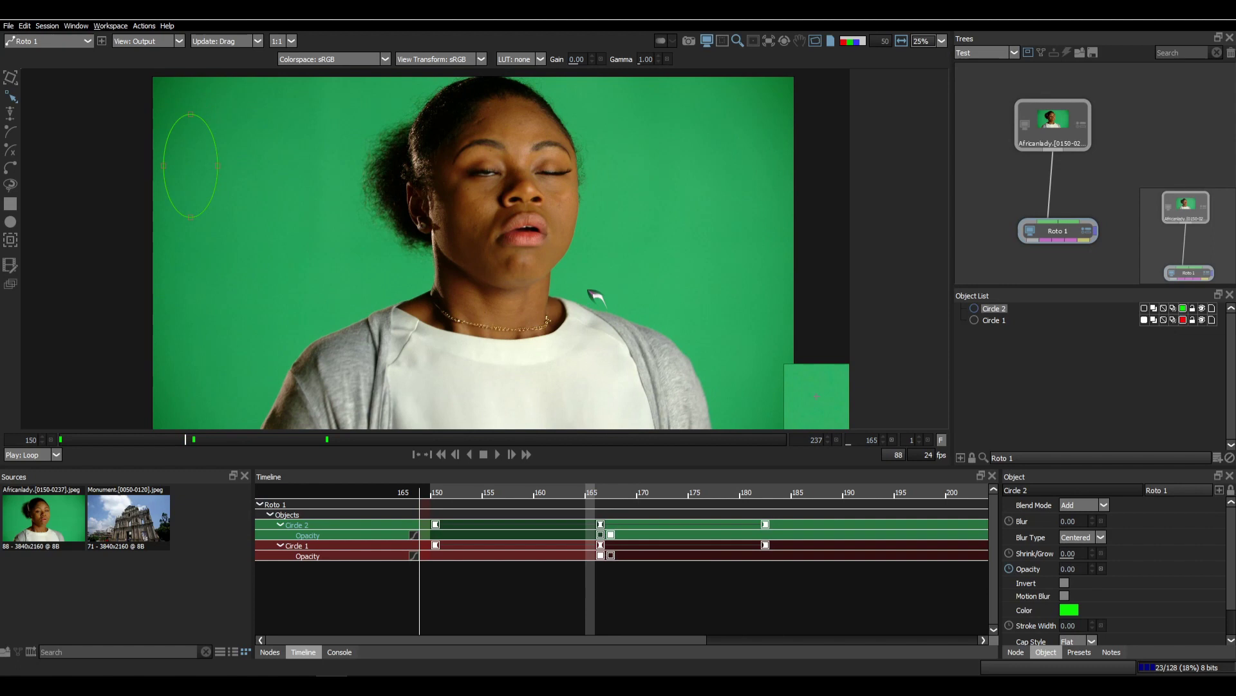
pyautogui.press('Right')
pyautogui.press('Right')
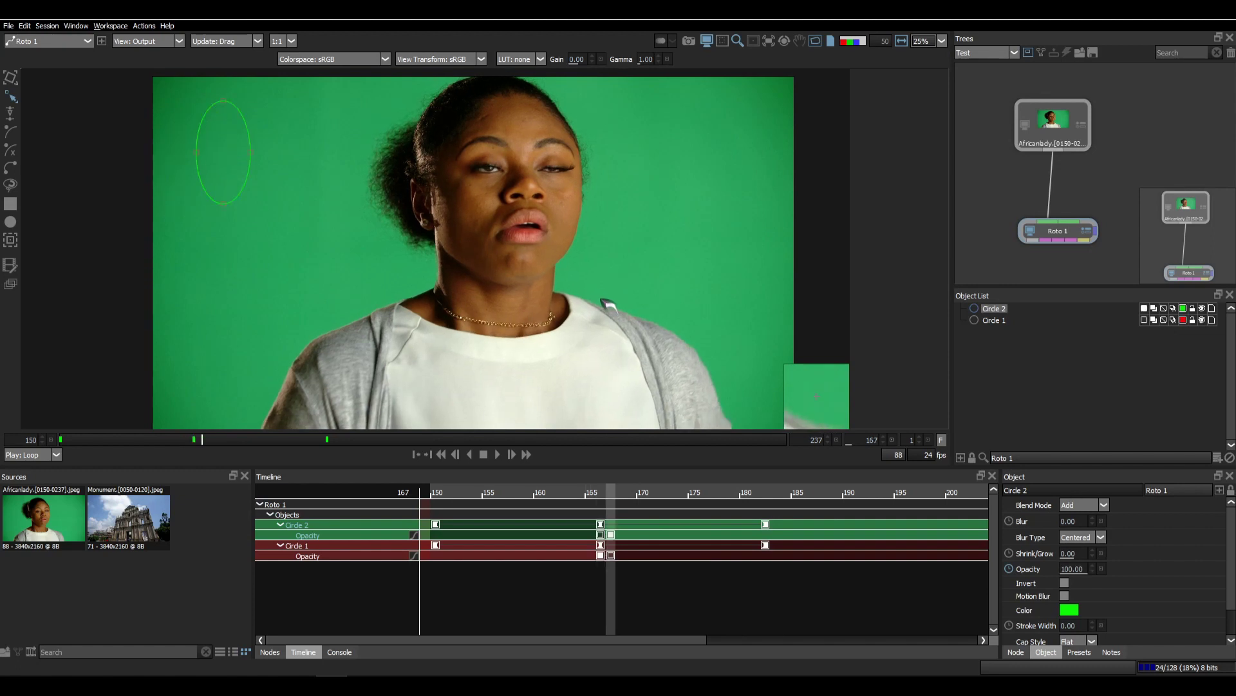
pyautogui.press('Left')
pyautogui.click(559, 305)
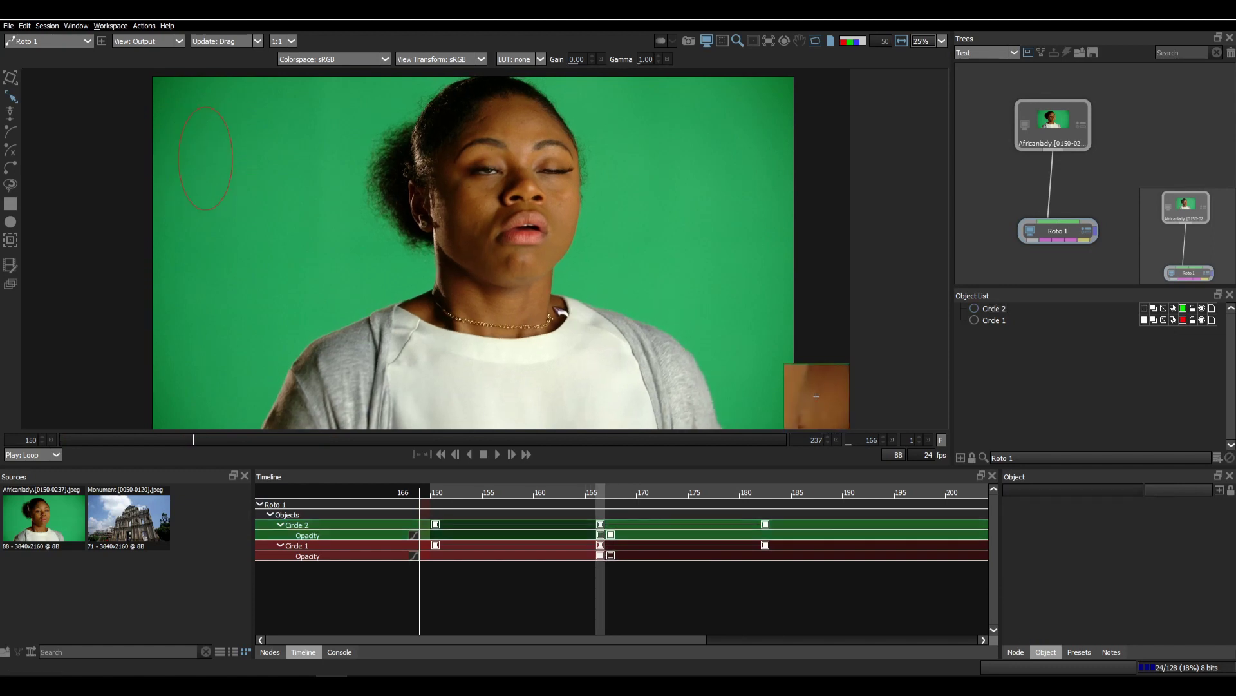
pyautogui.press('Right')
pyautogui.press('Right')
pyautogui.press('Left')
pyautogui.press('Left')
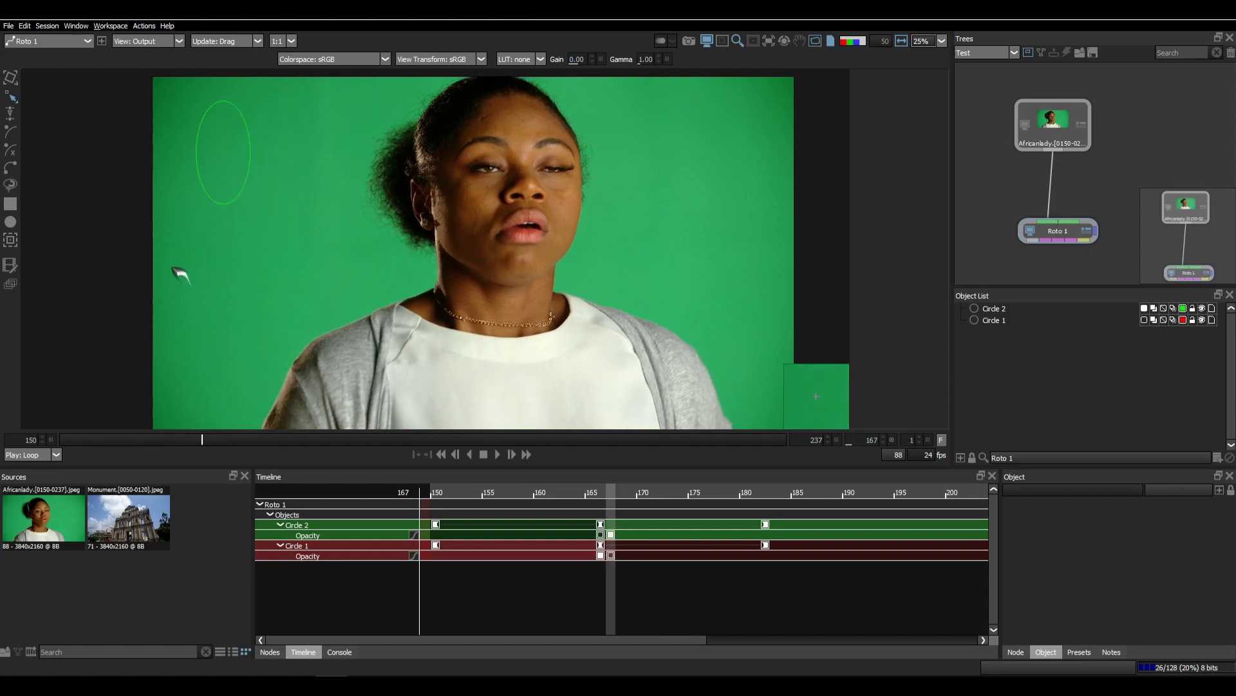
pyautogui.press('Right')
pyautogui.press('Right')
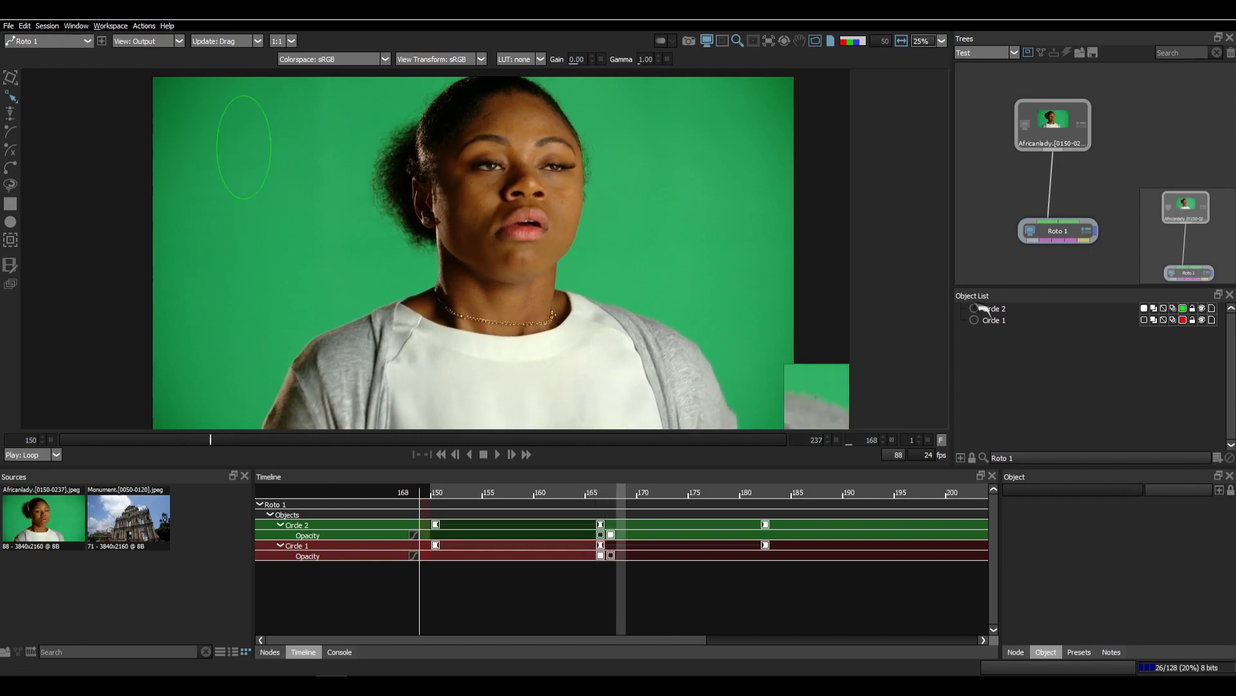
# Delete both the Circle 1 and Circle 2 shapes
pyautogui.click(998, 321)
pyautogui.keyDown('shift'); pyautogui.click(1002, 308); pyautogui.keyUp('shift')
pyautogui.press('Delete')
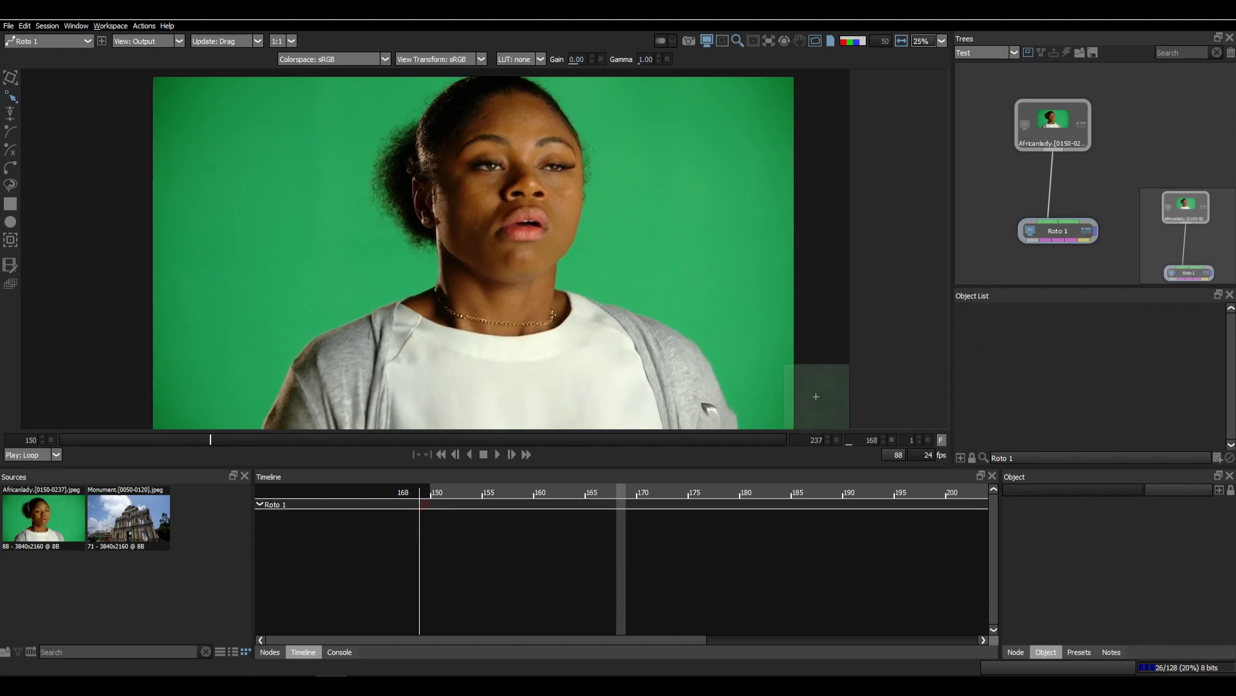
# Draw a tall ellipse in the lower-left green area at frame 150, keyframing it upper left at frame 166 and upper right at frame 182
pyautogui.moveTo(161, 443); pyautogui.dragTo(7, 434)
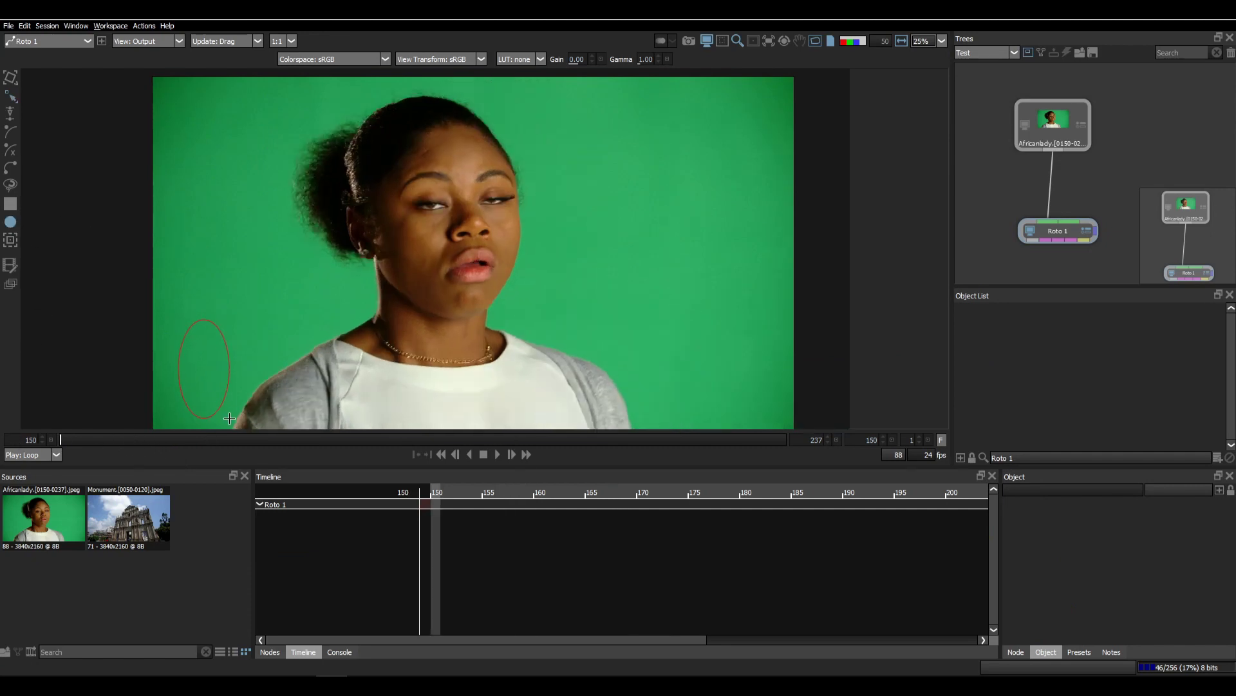
pyautogui.moveTo(229, 418); pyautogui.dragTo(230, 418)
pyautogui.click(194, 440)
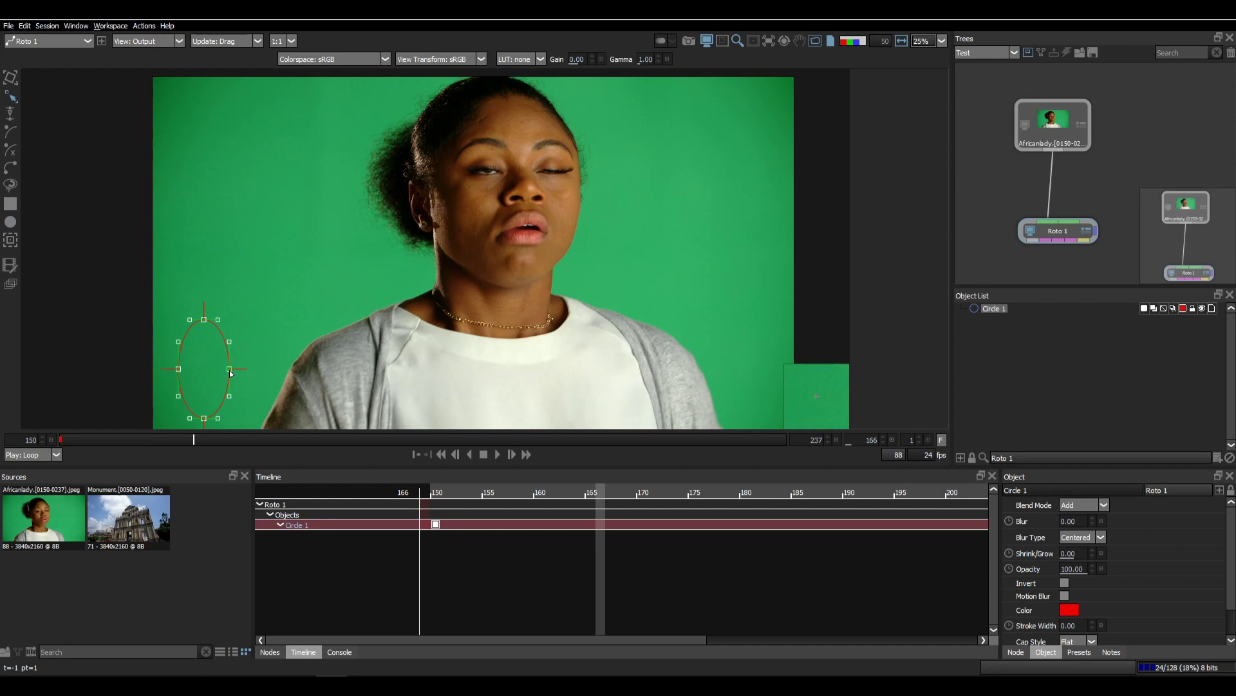
pyautogui.moveTo(231, 373); pyautogui.dragTo(753, 155)
pyautogui.click(327, 440)
# Split the Circle 1 shape at frame 166 with Split Shapes and set the copy's colour to green
pyautogui.click(193, 440)
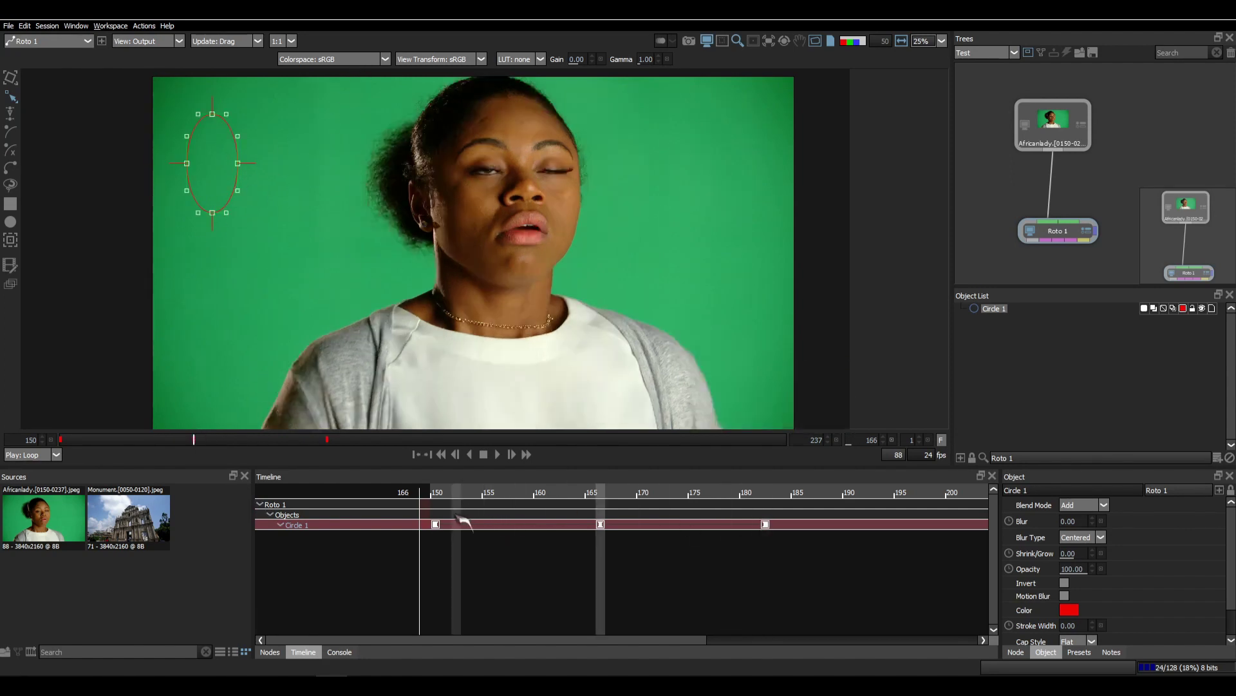
pyautogui.rightClick(243, 167)
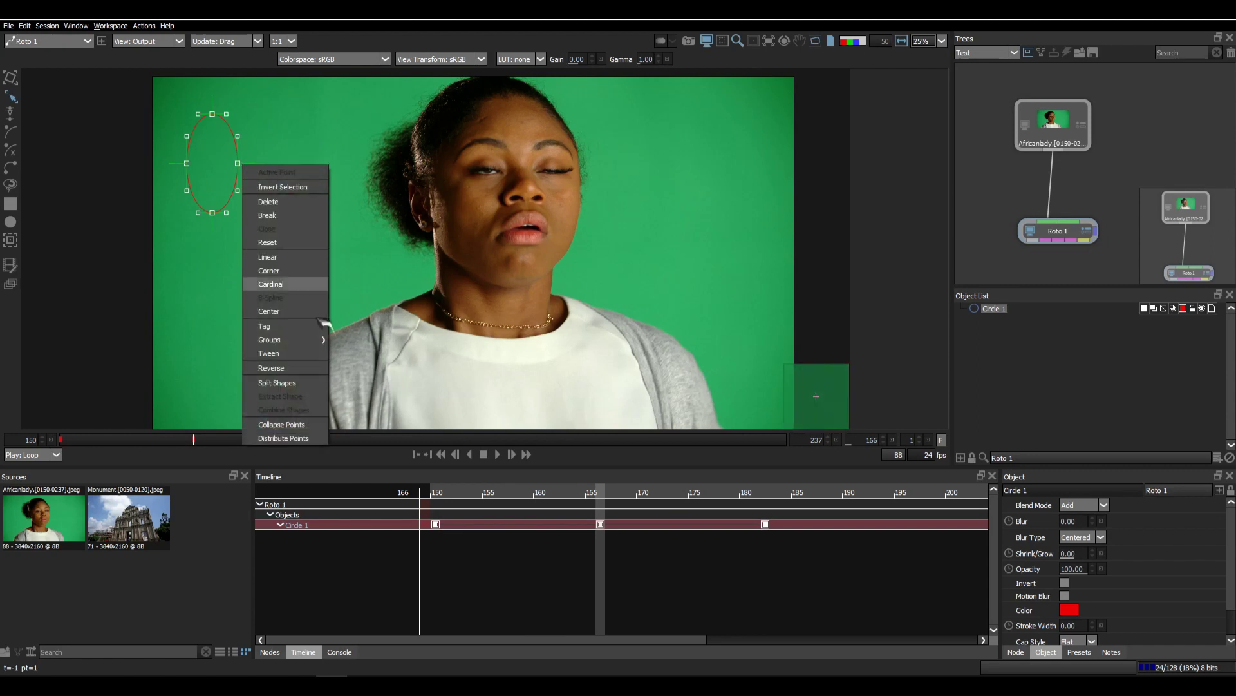
pyautogui.click(288, 387)
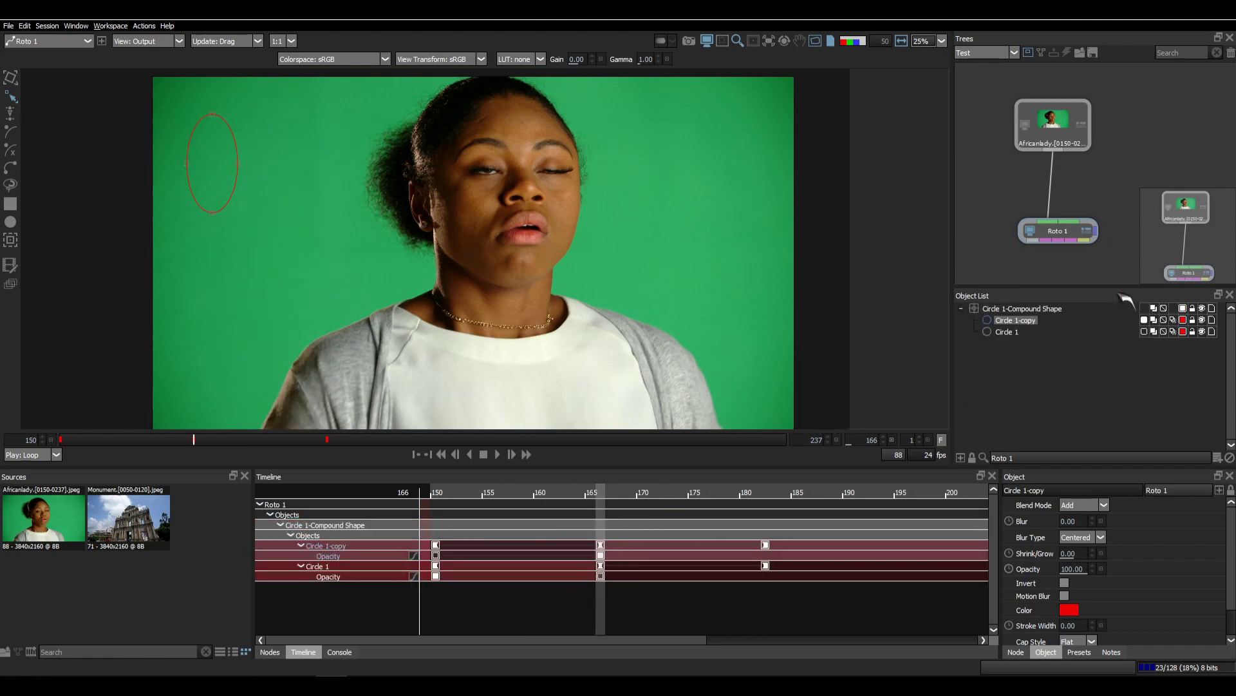
pyautogui.click(1183, 320)
pyautogui.click(1210, 325)
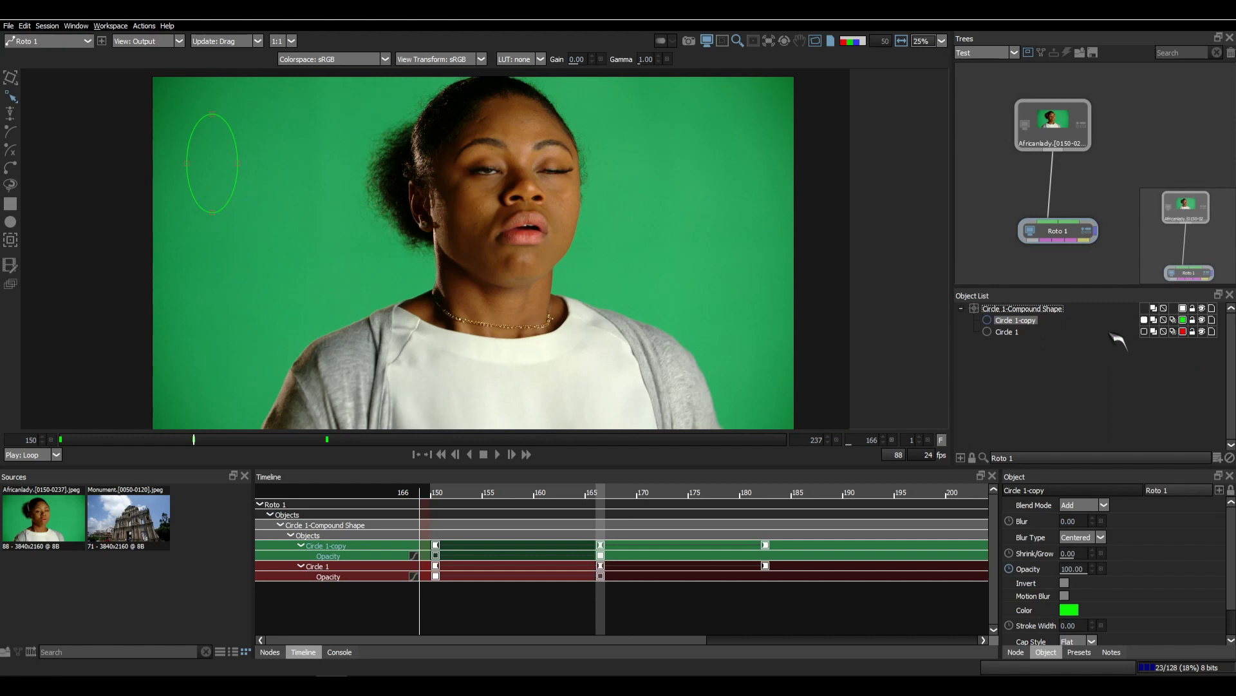
# Deselect the two split circles at frame 166 and examine the opacity overlay forward to frame 169
pyautogui.click(1012, 332)
pyautogui.click(1022, 321)
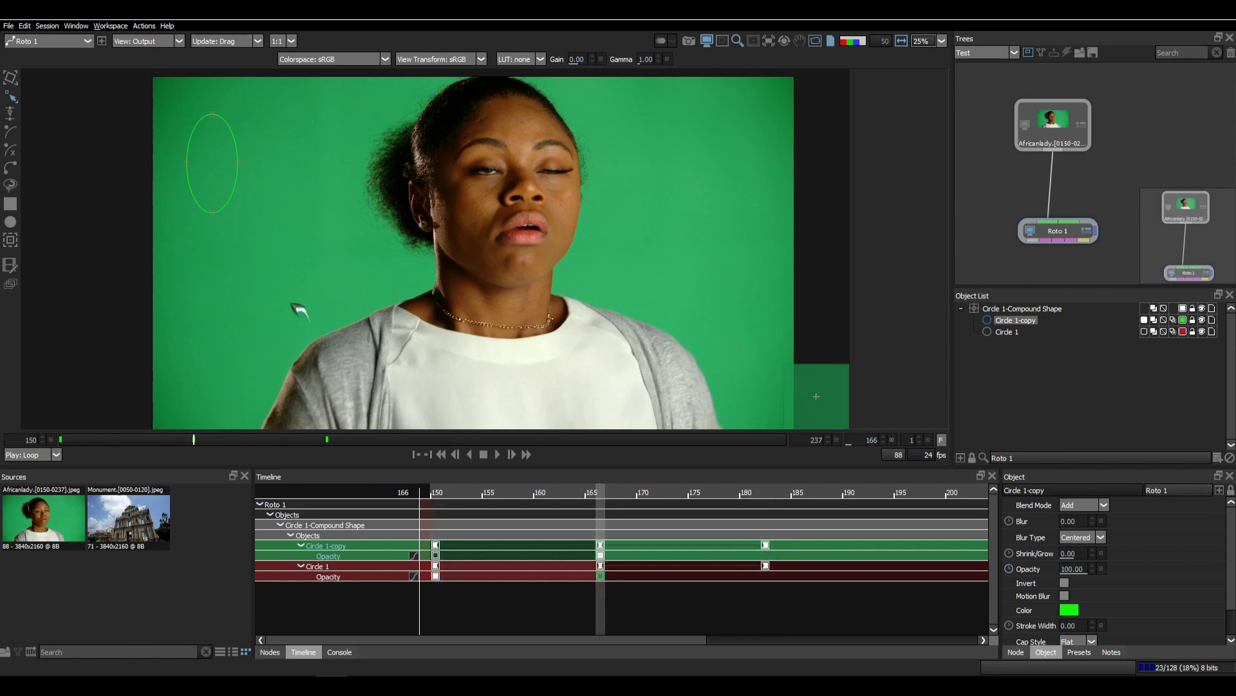
pyautogui.click(287, 235)
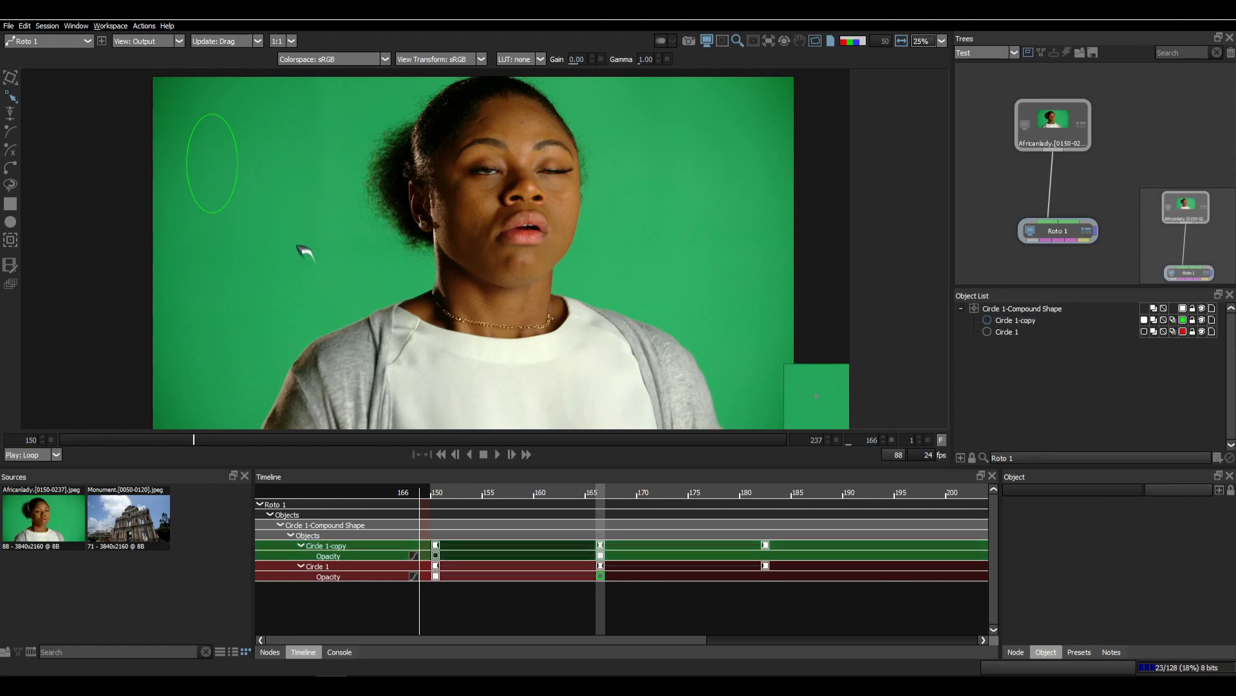
pyautogui.press('z')
pyautogui.press('x')
pyautogui.press('x')
pyautogui.press('x')
pyautogui.press('x')
pyautogui.press('a')
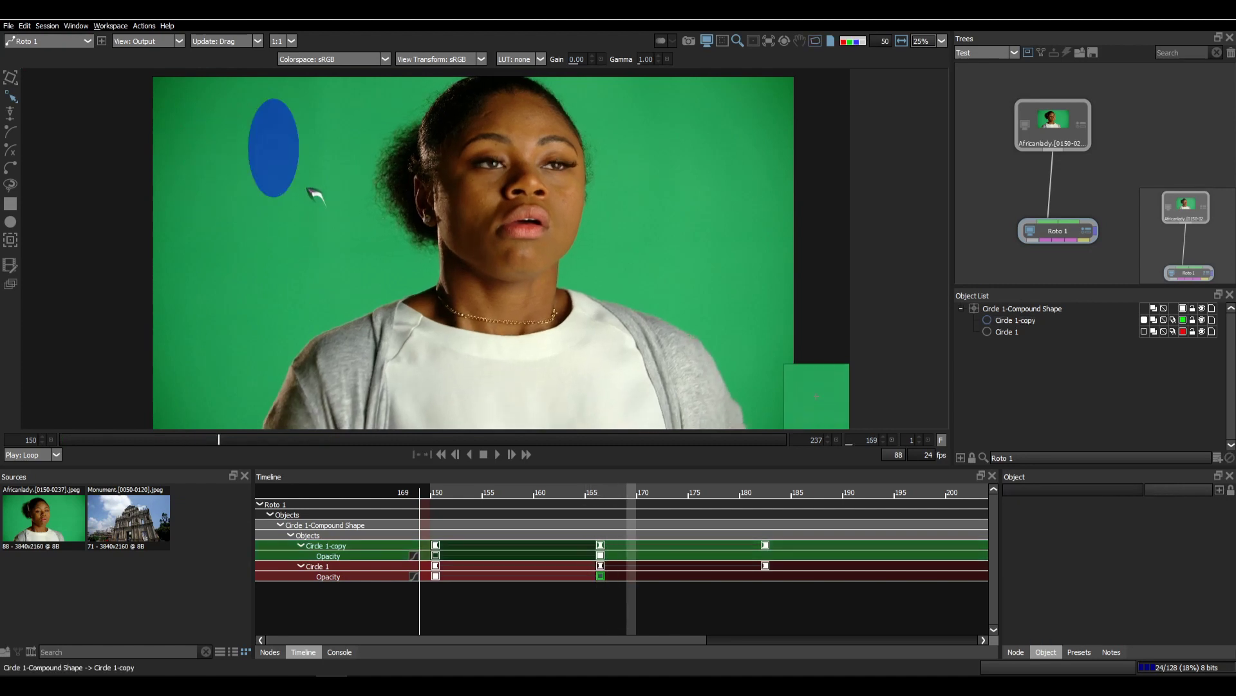
# Step back to frame 156 and forward again to examine the opacity switch between Circle 1 and its copy
pyautogui.press('Left')
pyautogui.press('Left')
pyautogui.press('Left')
pyautogui.press('Left')
pyautogui.press('Left')
pyautogui.press('Left')
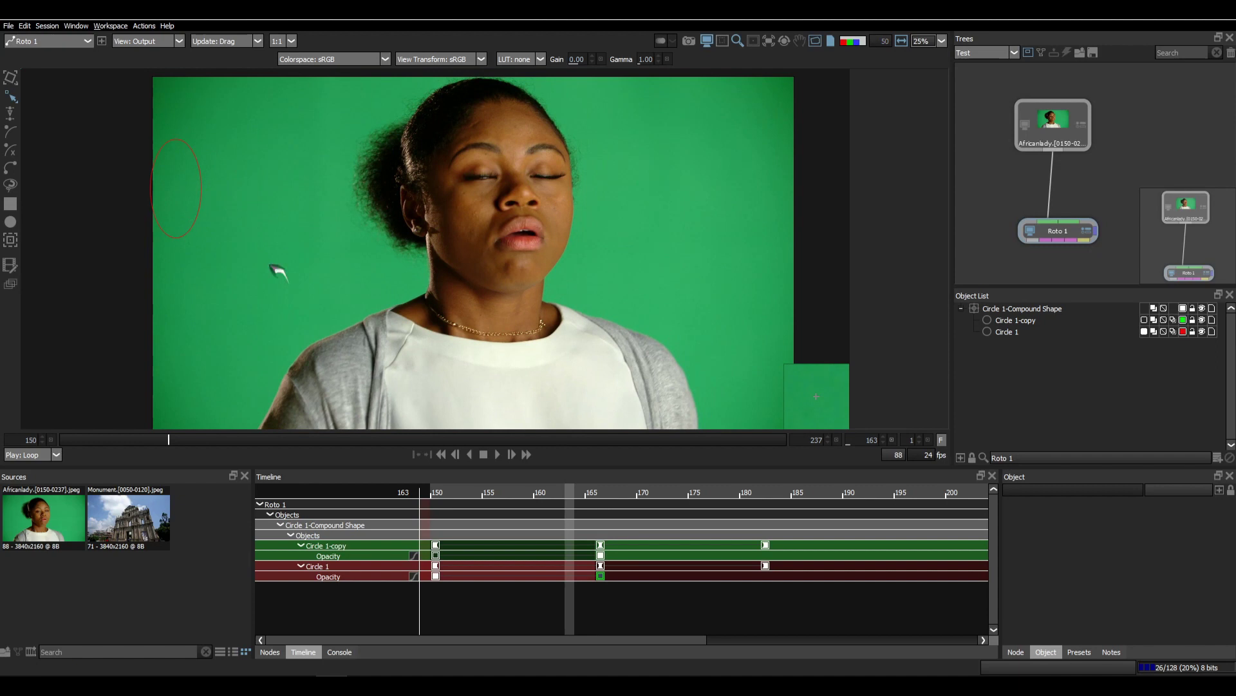
pyautogui.press('Left')
pyautogui.press('Left')
pyautogui.press('Left')
pyautogui.press('Left')
pyautogui.press('Left')
pyautogui.press('Left')
pyautogui.press('Left')
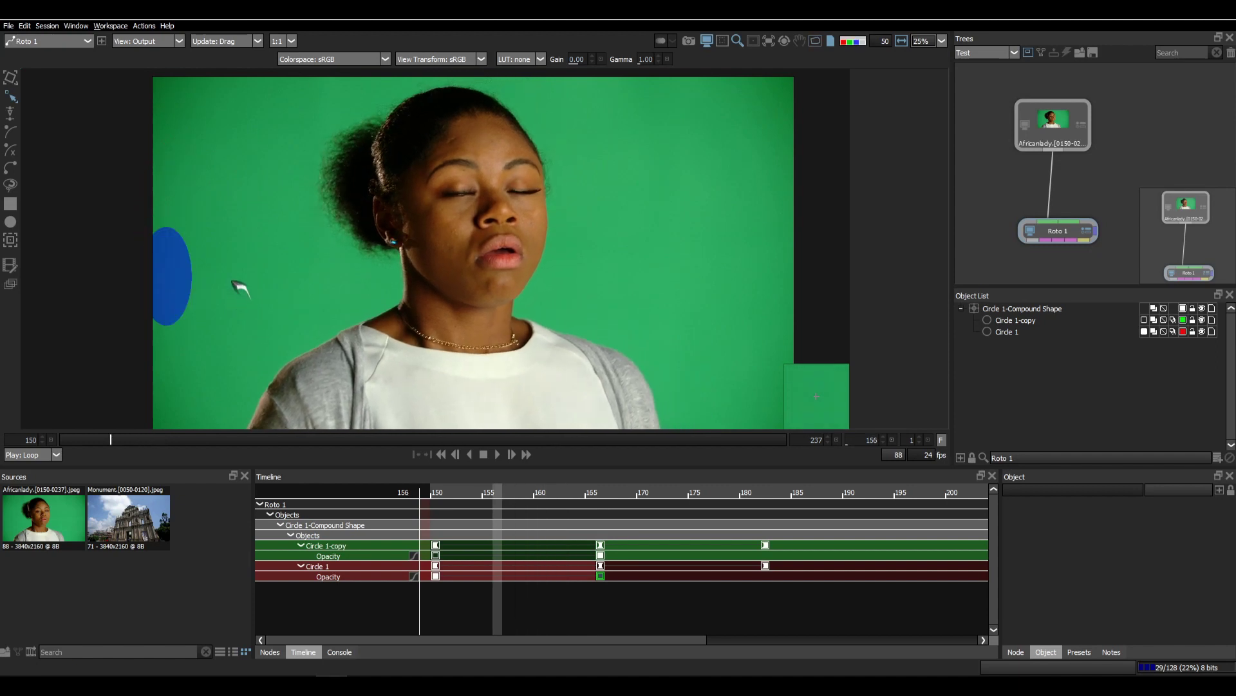
pyautogui.press('Right')
pyautogui.press('Right')
pyautogui.press('Right')
pyautogui.press('Right')
pyautogui.press('Right')
pyautogui.press('Right')
pyautogui.press('Right')
pyautogui.press('Right')
pyautogui.press('Right')
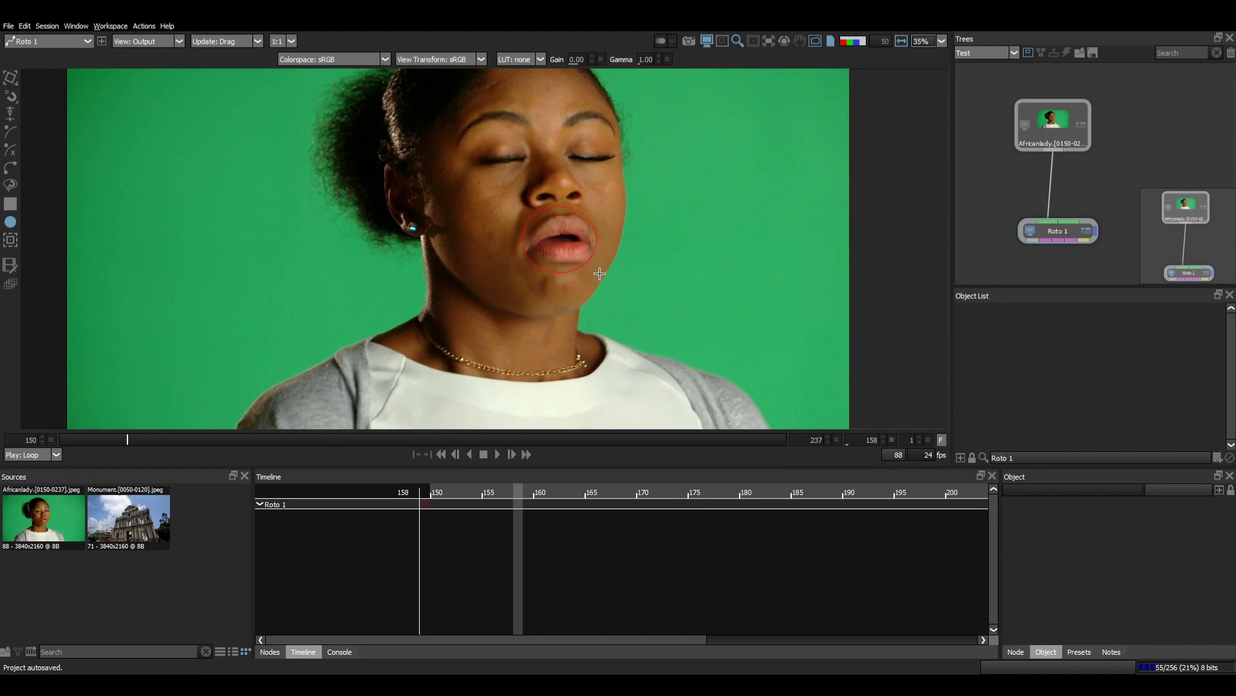
# Draw a circle around the lips at frame 158 and keyframe it over the lips at frames 150, 166, 178 and 186
pyautogui.moveTo(600, 273); pyautogui.dragTo(607, 275)
pyautogui.moveTo(131, 439); pyautogui.dragTo(61, 440)
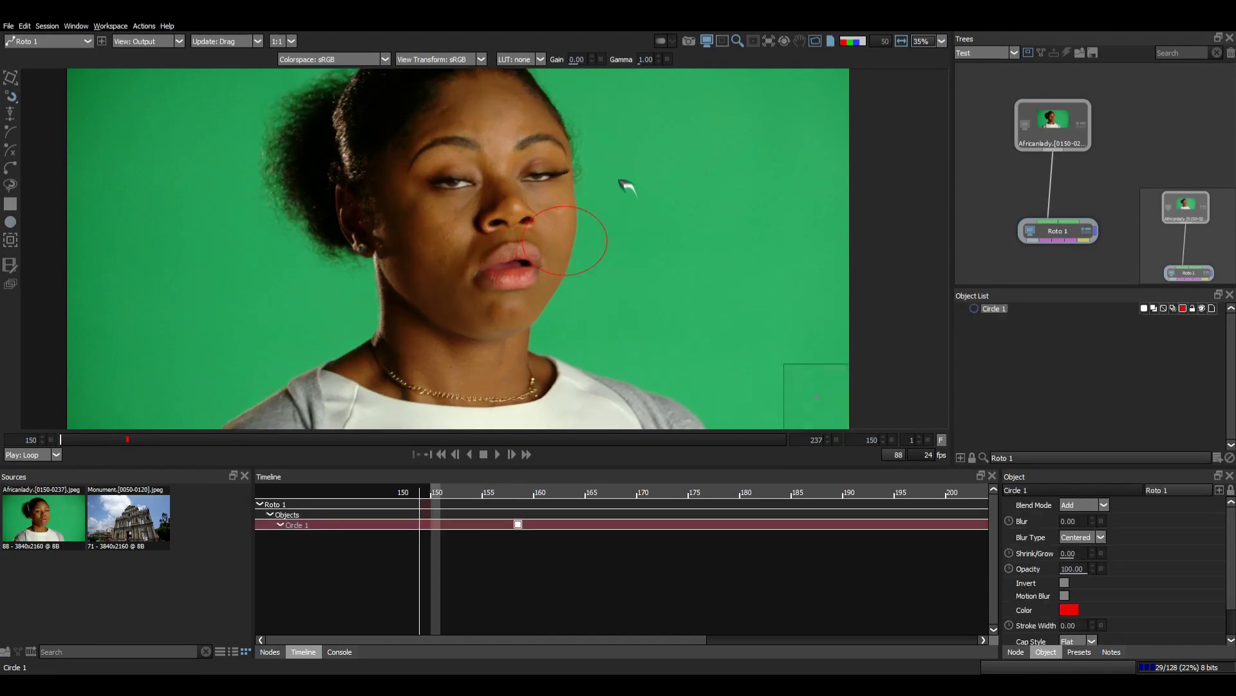
pyautogui.click(603, 261)
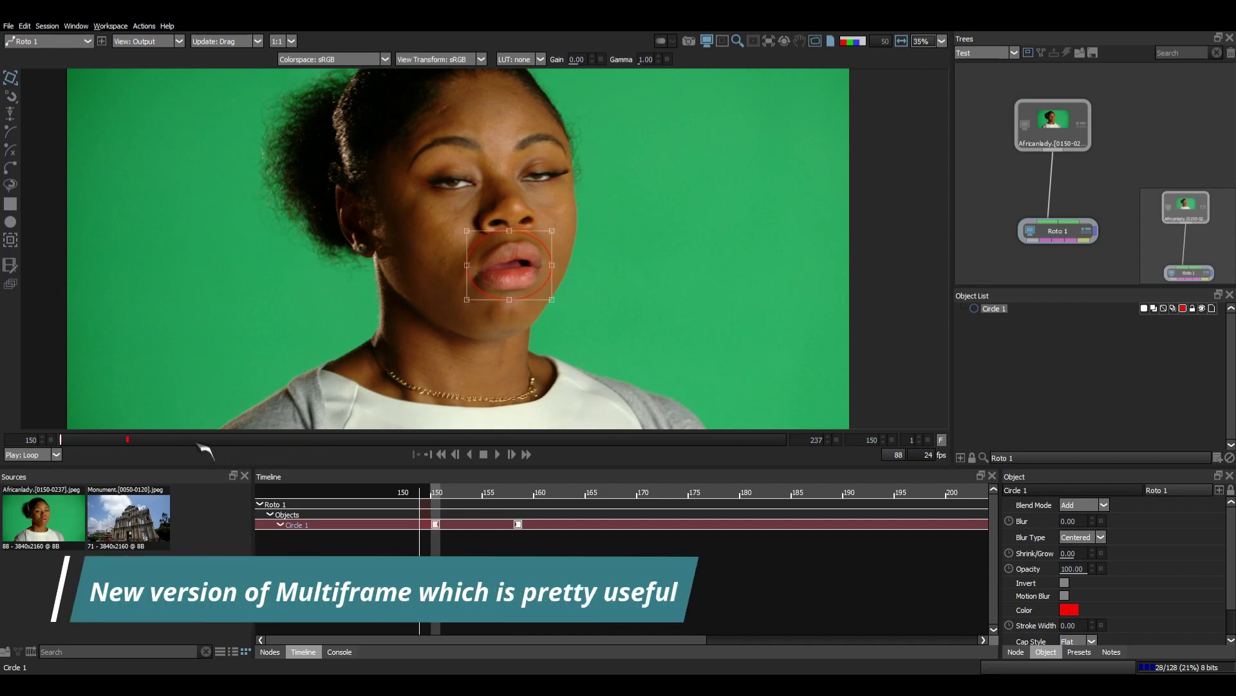
pyautogui.click(195, 440)
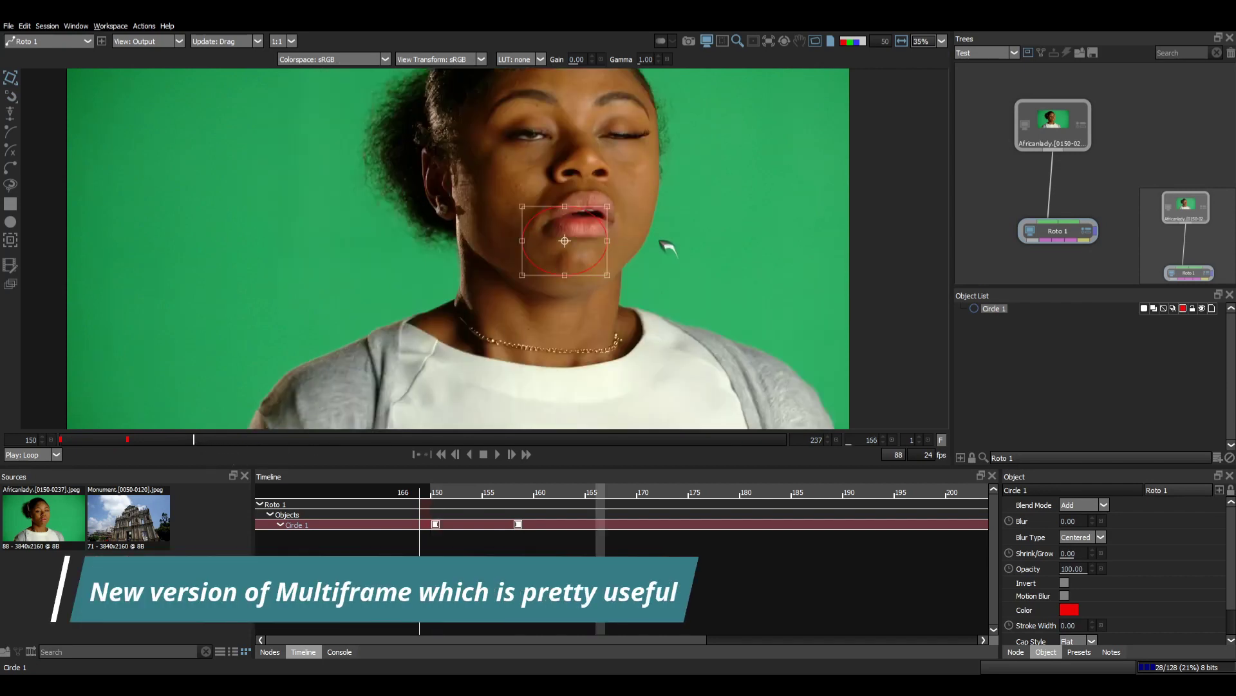
pyautogui.moveTo(601, 264); pyautogui.dragTo(640, 229)
pyautogui.click(293, 440)
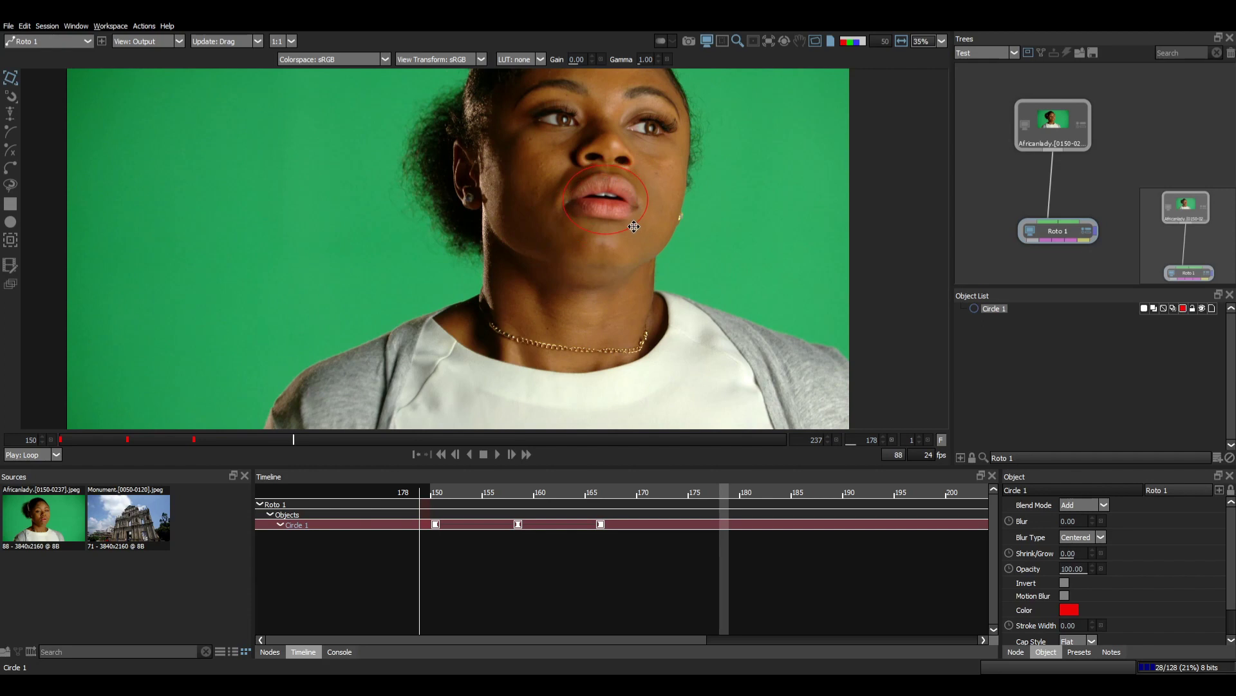
pyautogui.click(361, 439)
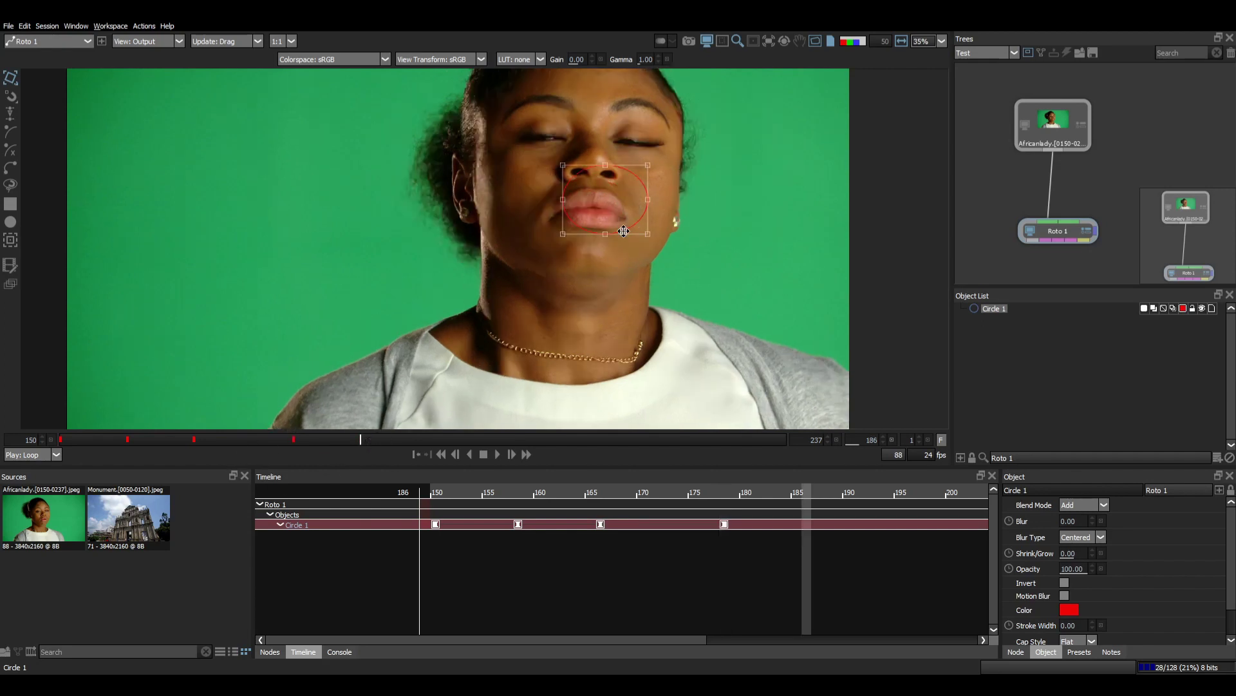
pyautogui.moveTo(623, 230); pyautogui.dragTo(610, 240)
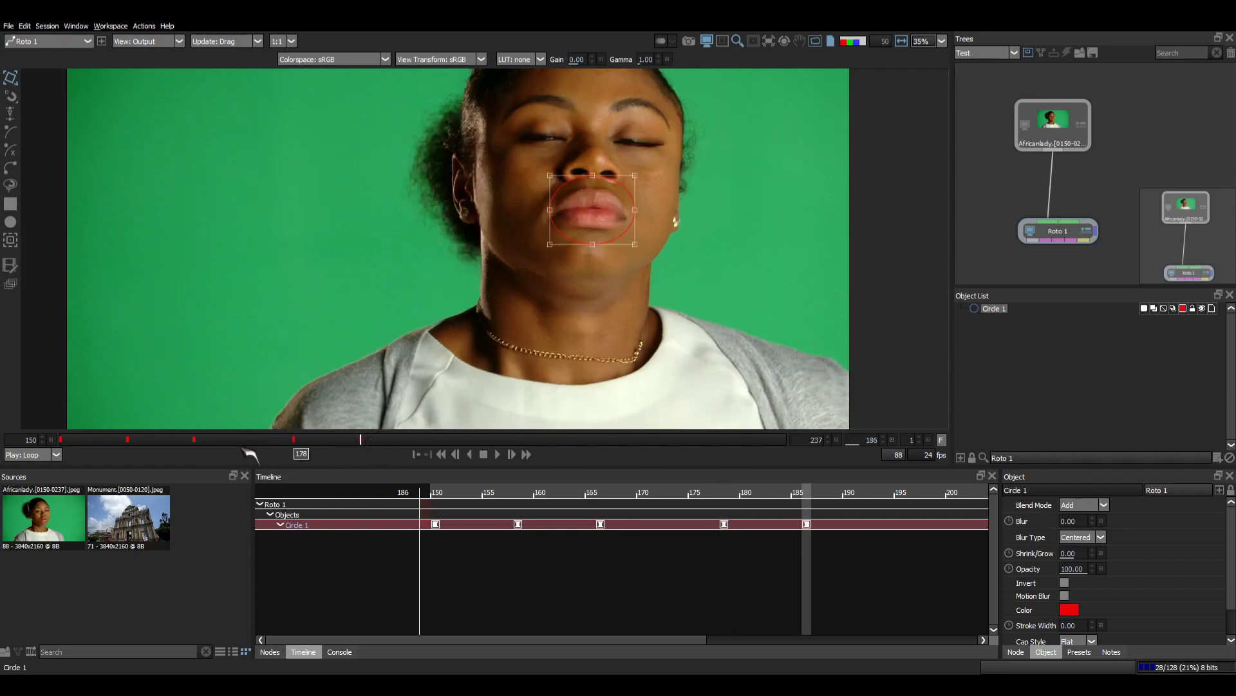
# Step through the Circle 1 keyframes to check its position over the lips
pyautogui.hotkey('shift', 'z')
pyautogui.hotkey('shift', 'z')
pyautogui.hotkey('shift', 'z')
pyautogui.hotkey('shift', 'z')
pyautogui.hotkey('shift', 'x')
pyautogui.hotkey('shift', 'x')
pyautogui.hotkey('shift', 'x')
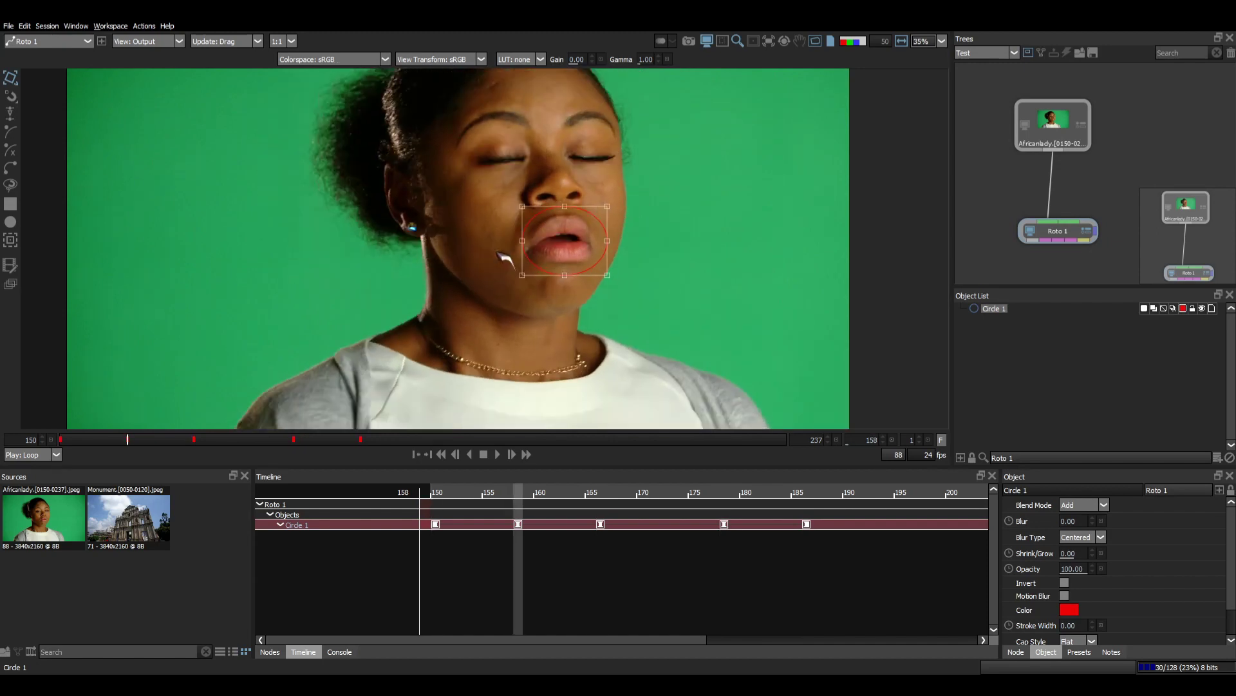
# Try raising the top point of Circle 1 to between the eyebrows at keyframes 166 and 178, comparing with keyframe 186
pyautogui.moveTo(613, 205); pyautogui.dragTo(609, 116)
pyautogui.press('r')
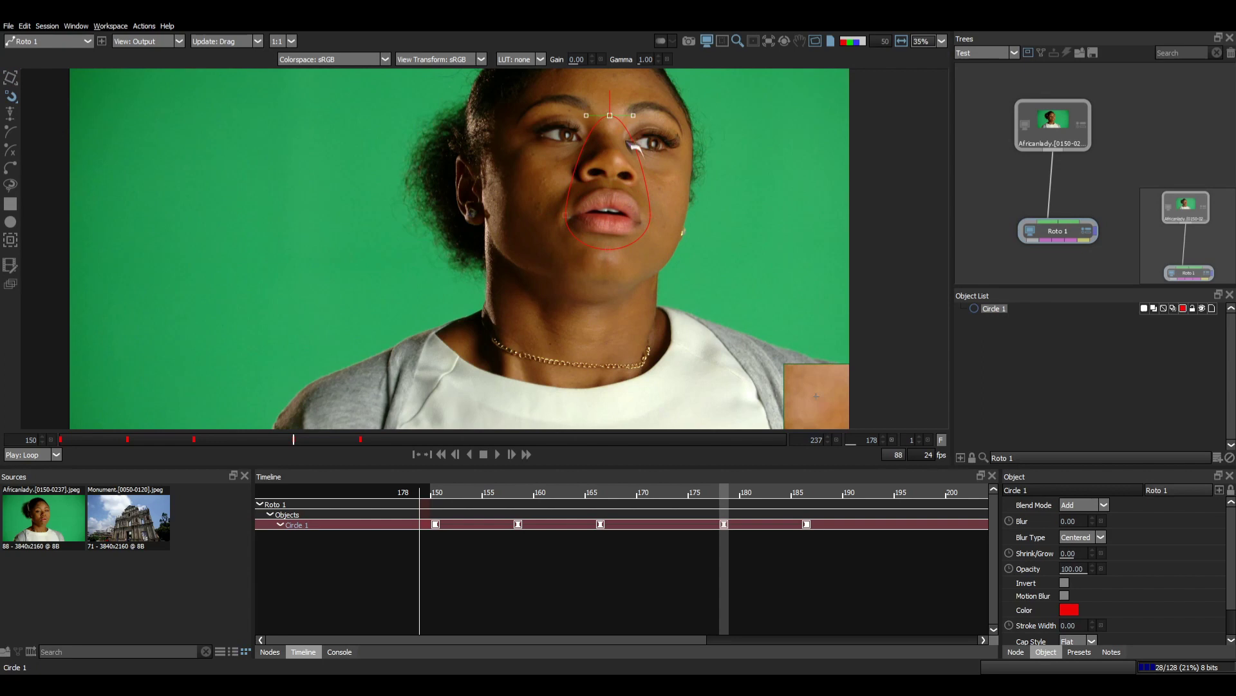
pyautogui.hotkey('ctrl', 'Right')
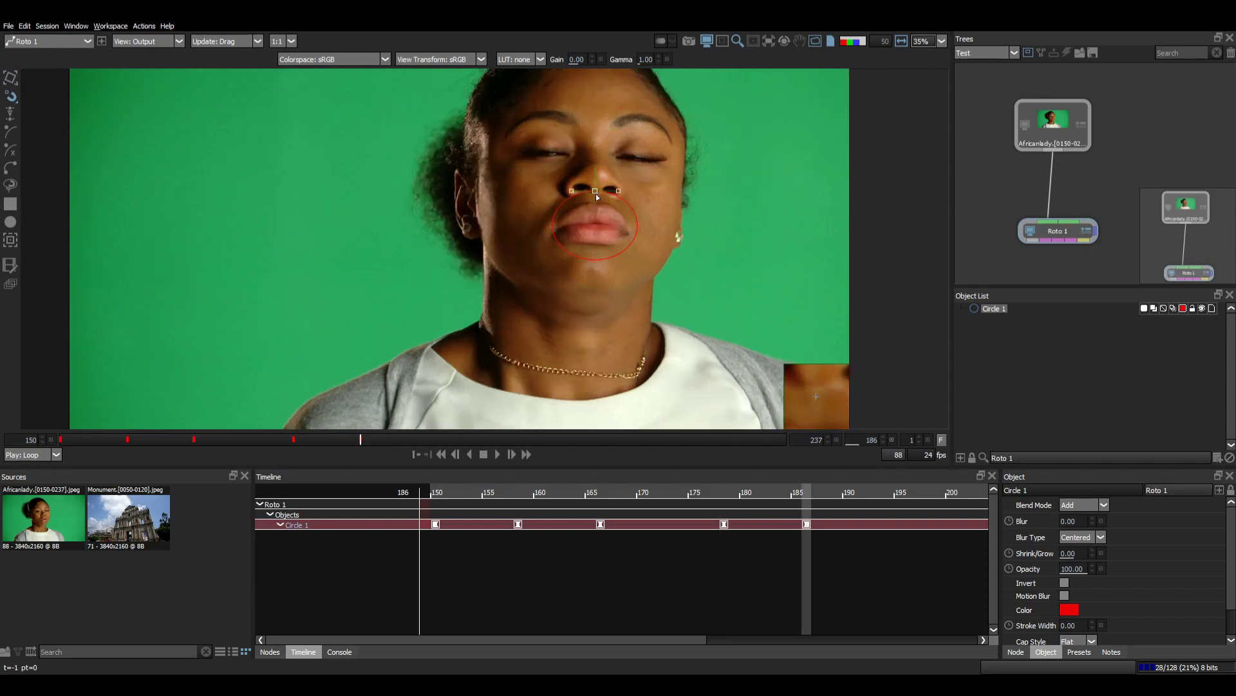
pyautogui.hotkey('ctrl', 'Left')
pyautogui.hotkey('ctrl', 'Left')
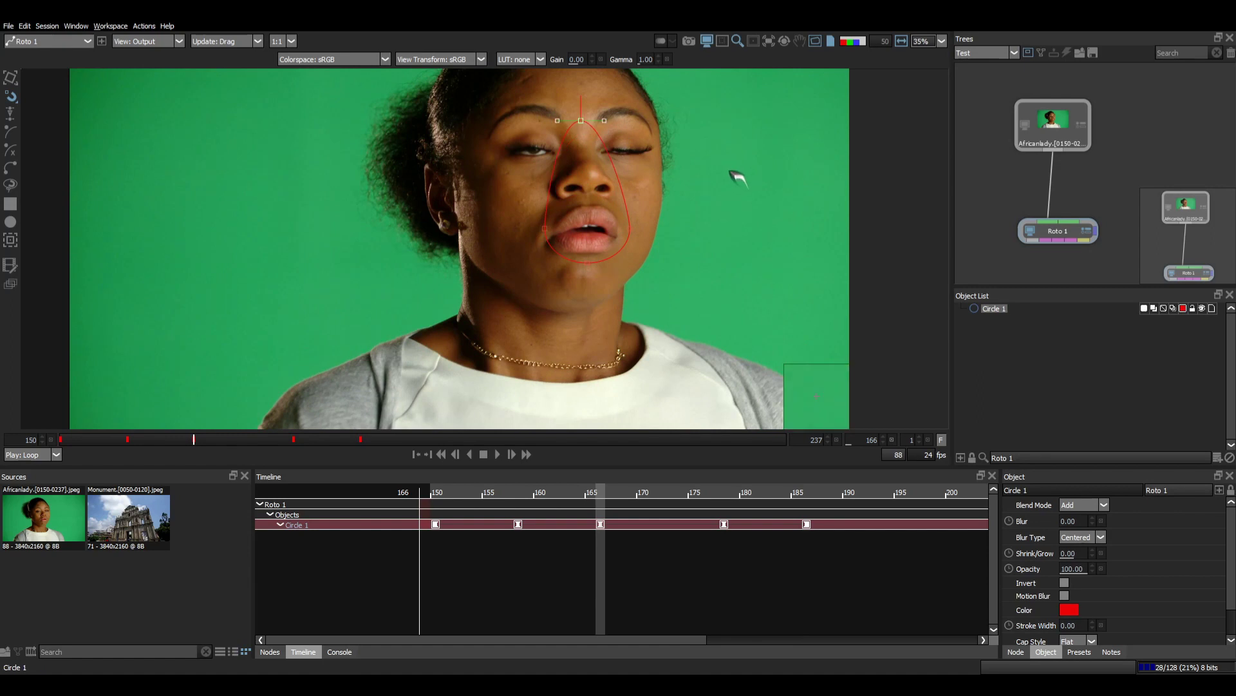
pyautogui.hotkey('ctrl', 'Right')
pyautogui.hotkey('ctrl', 'Right')
pyautogui.hotkey('ctrl', 'Left')
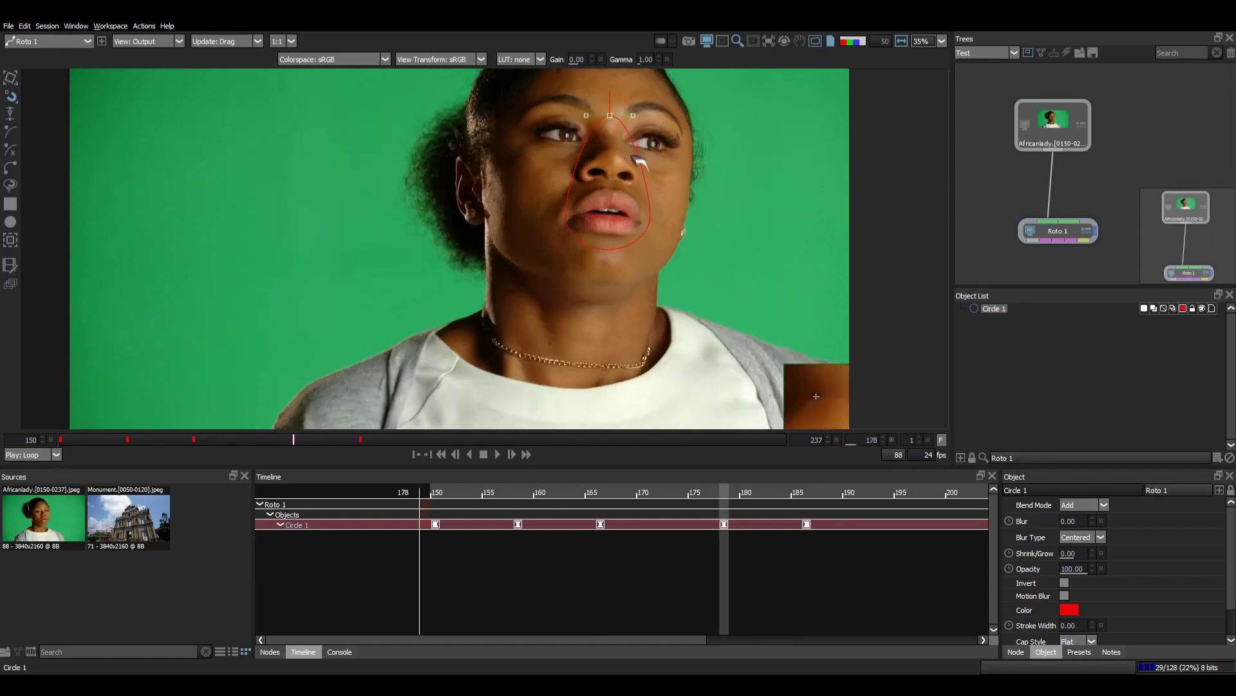
pyautogui.hotkey('ctrl', 'Right')
pyautogui.hotkey('ctrl', 'Left')
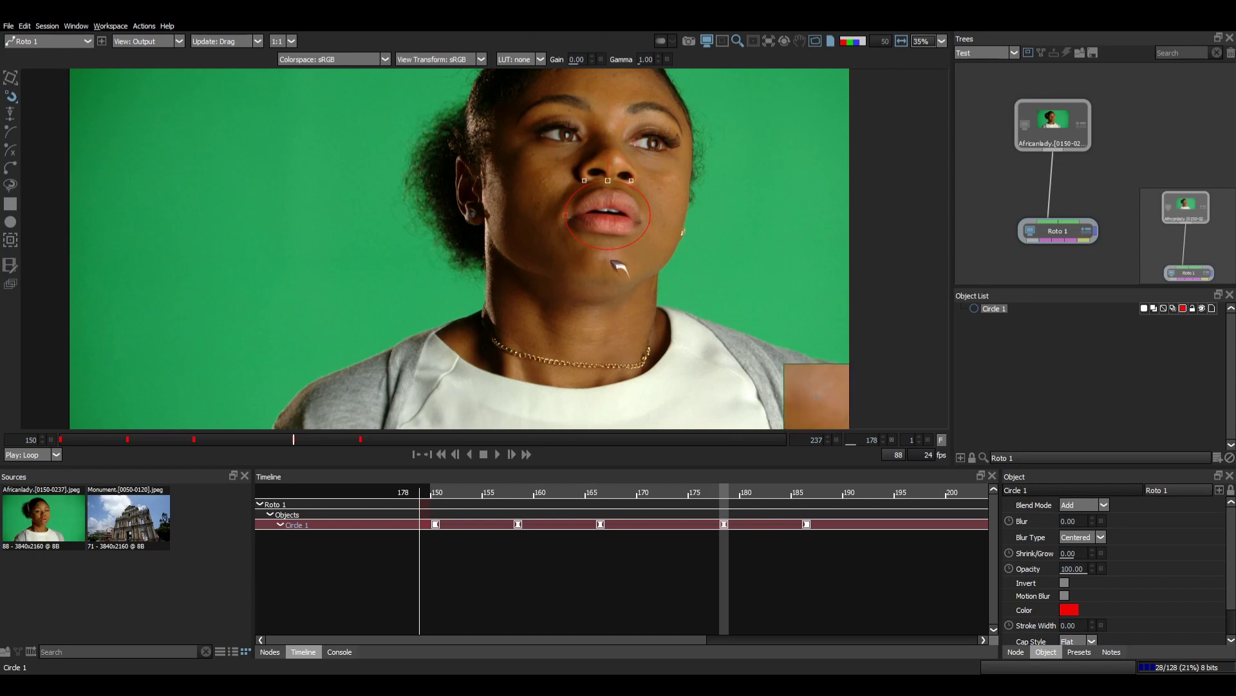
# Enable MultiFrame and try raising the circle's top point to the forehead at frame 178, checking the shape across all keyframes
pyautogui.click(12, 265)
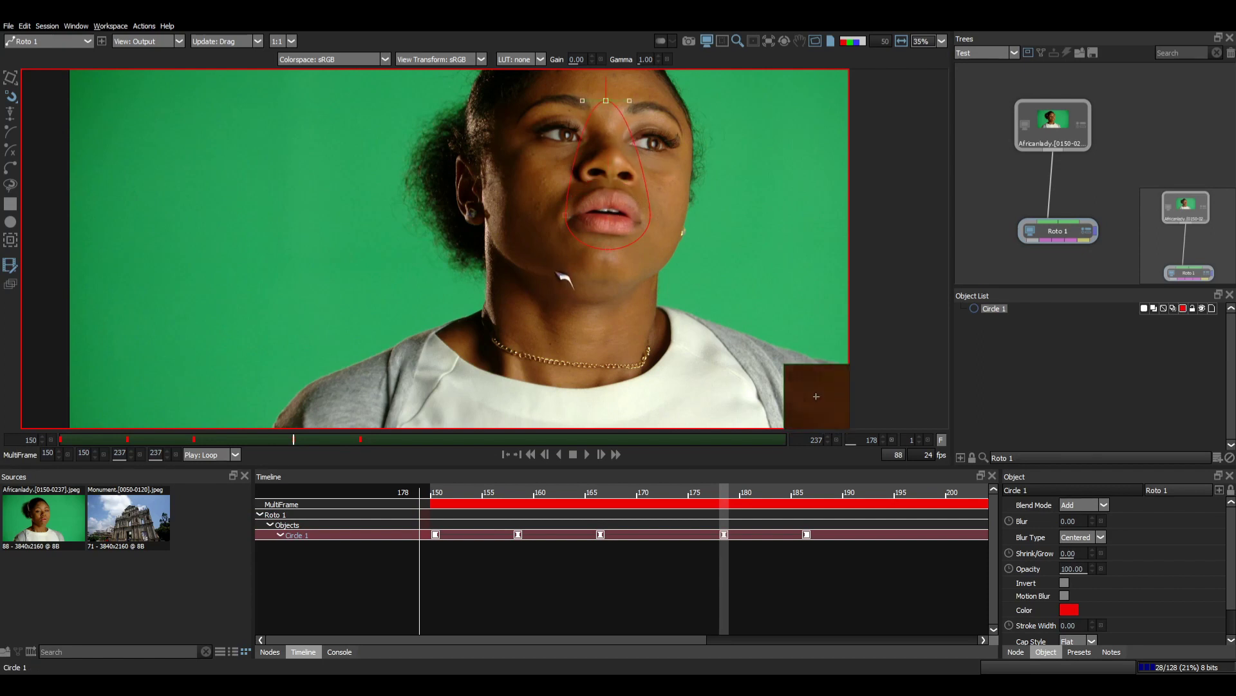
pyautogui.hotkey('shift', 'z')
pyautogui.hotkey('shift', 'z')
pyautogui.hotkey('shift', 'z')
pyautogui.hotkey('shift', 'x')
pyautogui.hotkey('shift', 'x')
pyautogui.hotkey('shift', 'x')
pyautogui.hotkey('shift', 'x')
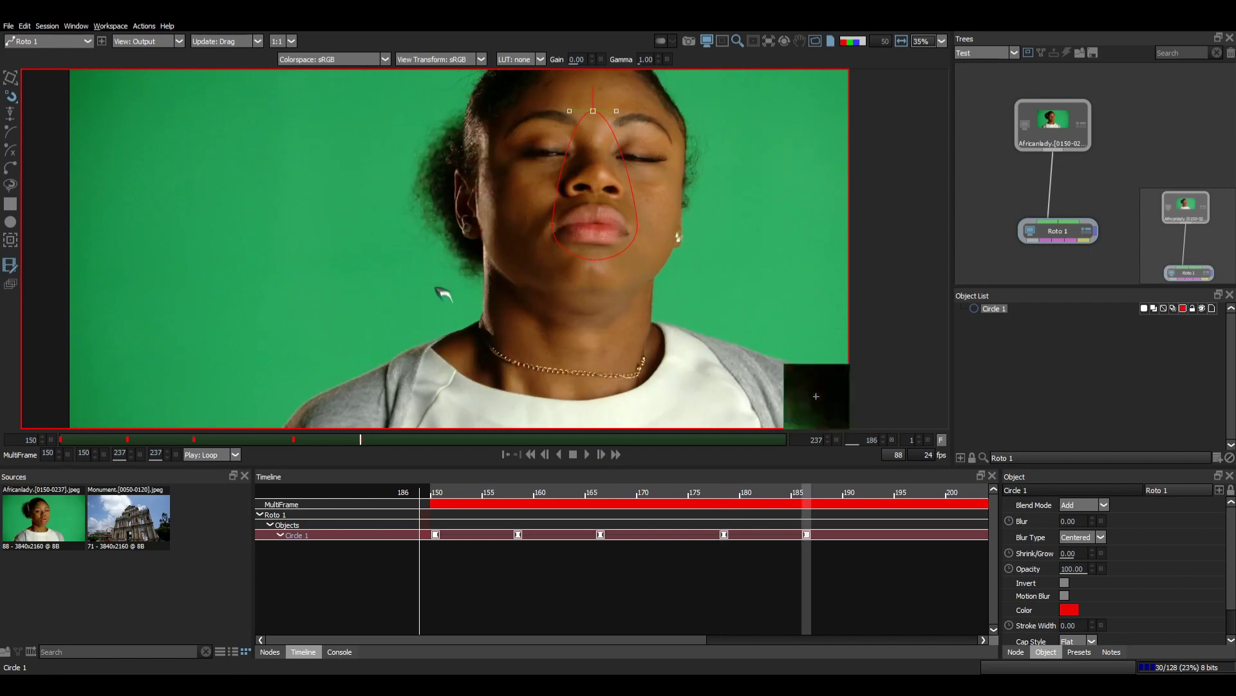
pyautogui.hotkey('shift', 'z')
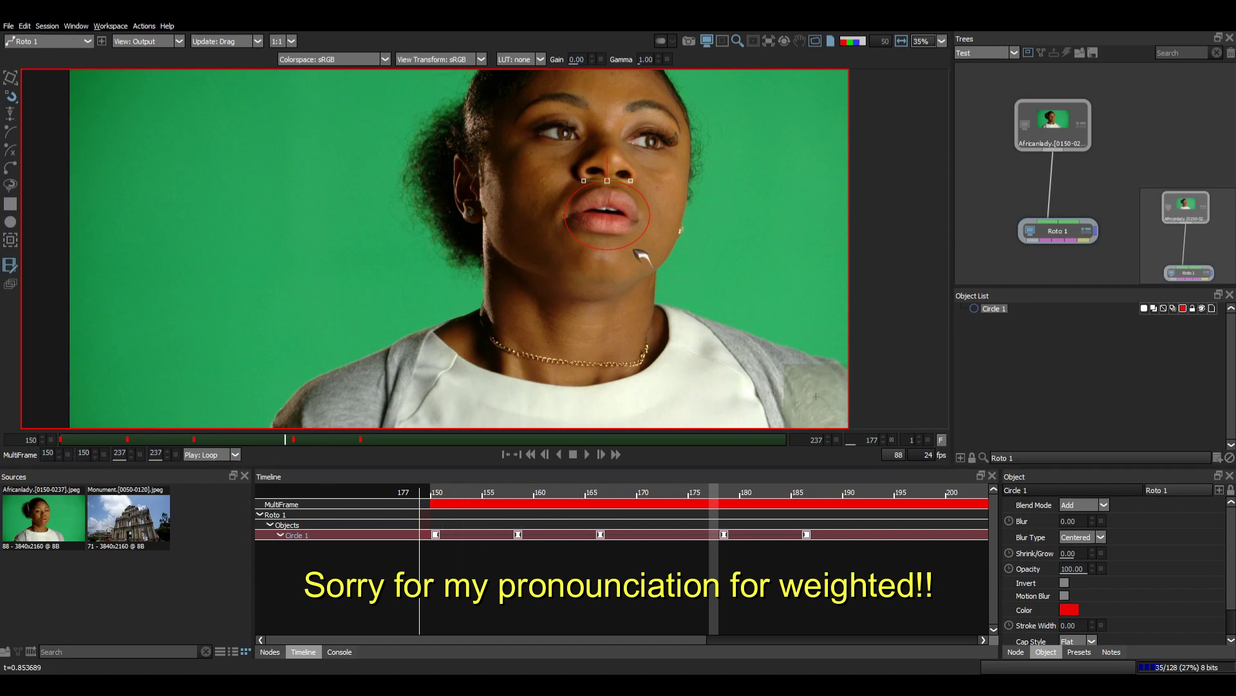
# Set the MultiFrame range to frames 158 to 186 and shorten its end to frame 178
pyautogui.moveTo(277, 438); pyautogui.dragTo(132, 448)
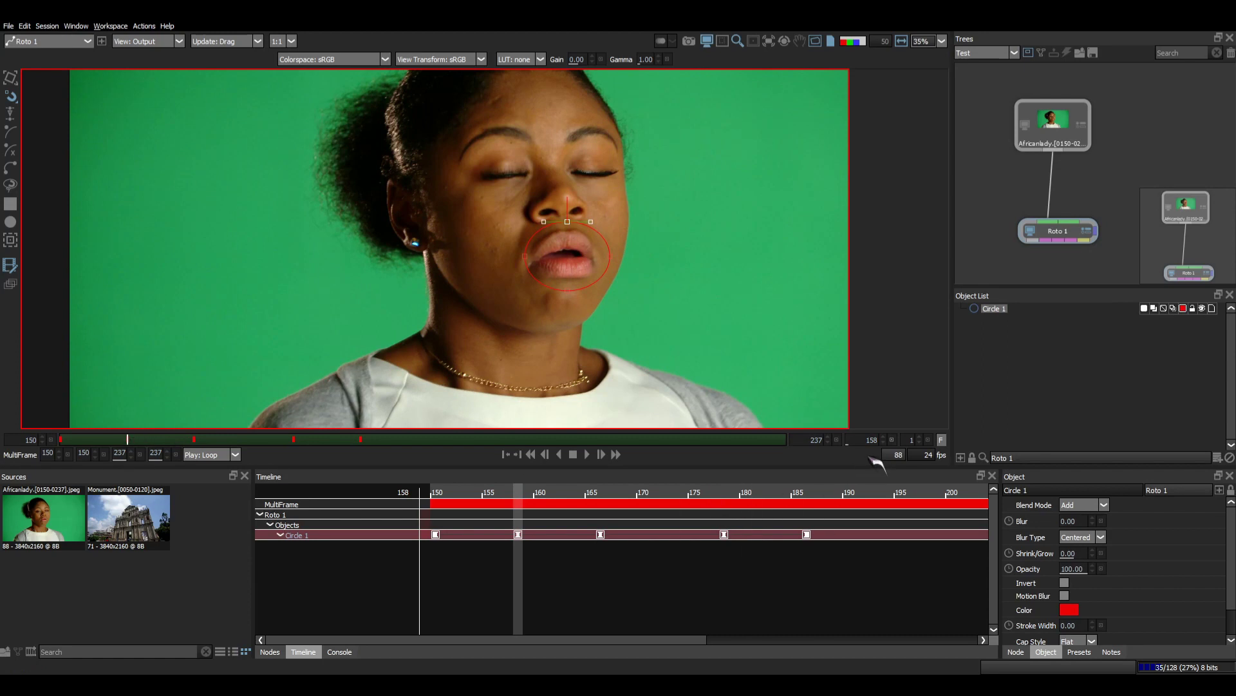
pyautogui.click(47, 455)
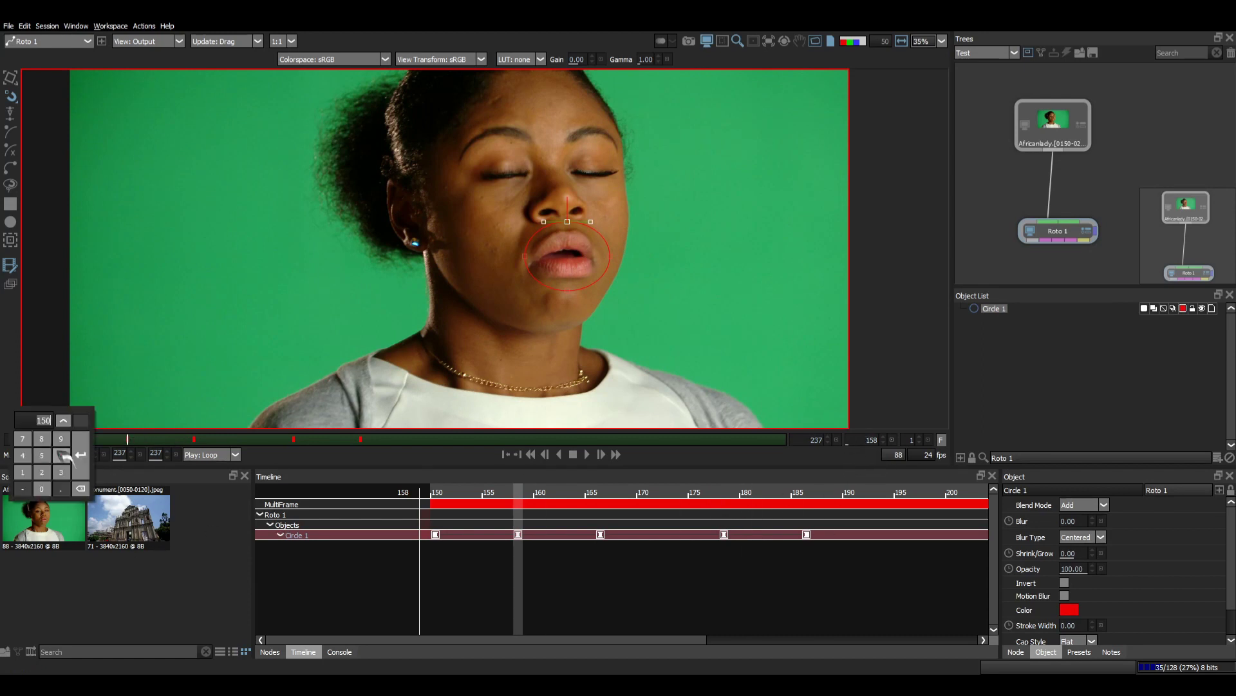
pyautogui.press('Return')
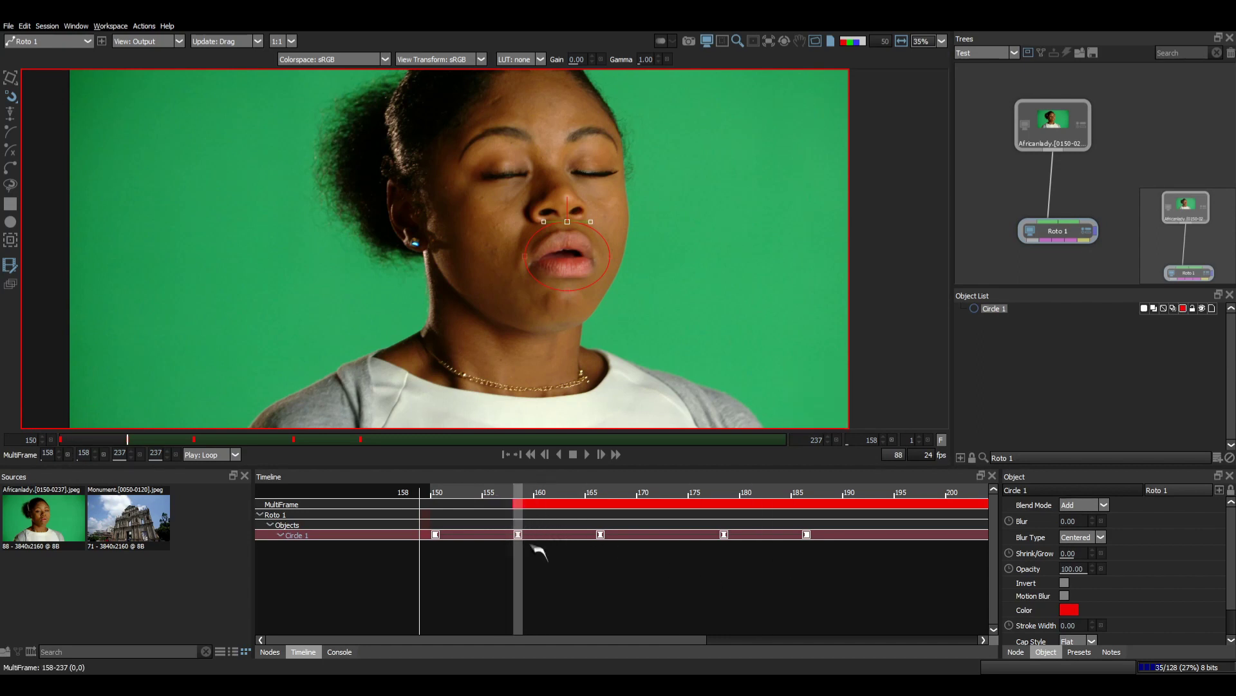
pyautogui.moveTo(575, 640); pyautogui.dragTo(1040, 657)
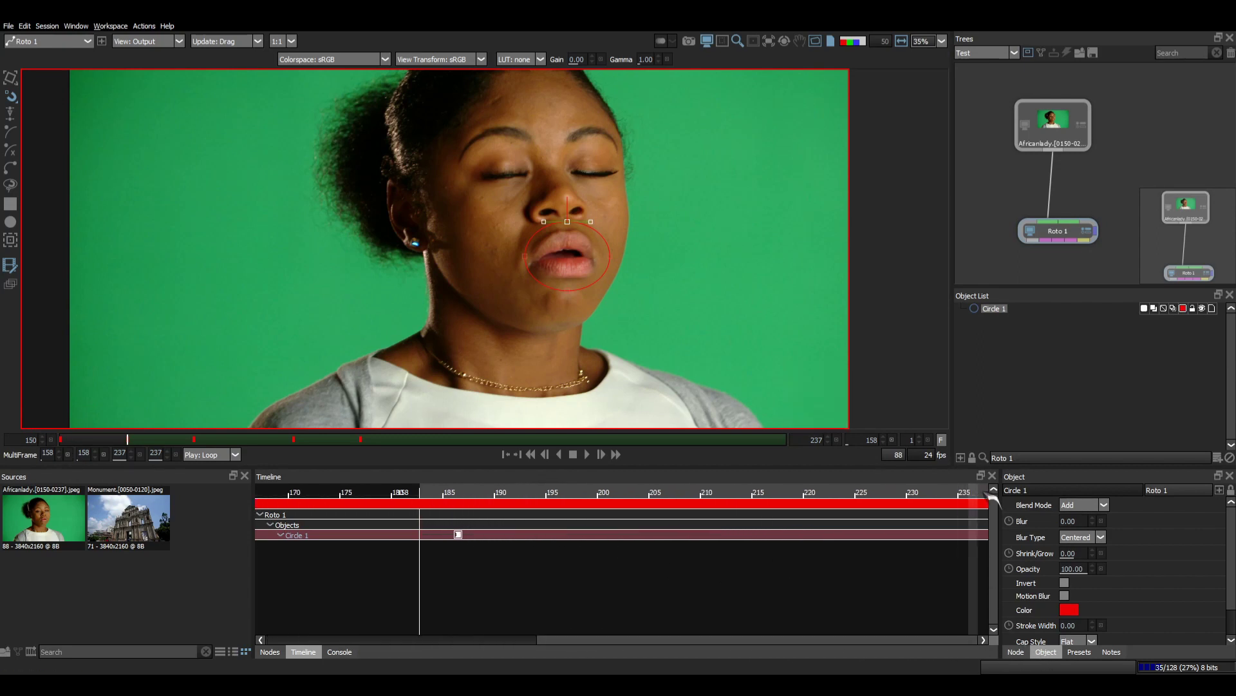
pyautogui.moveTo(986, 503); pyautogui.dragTo(551, 504)
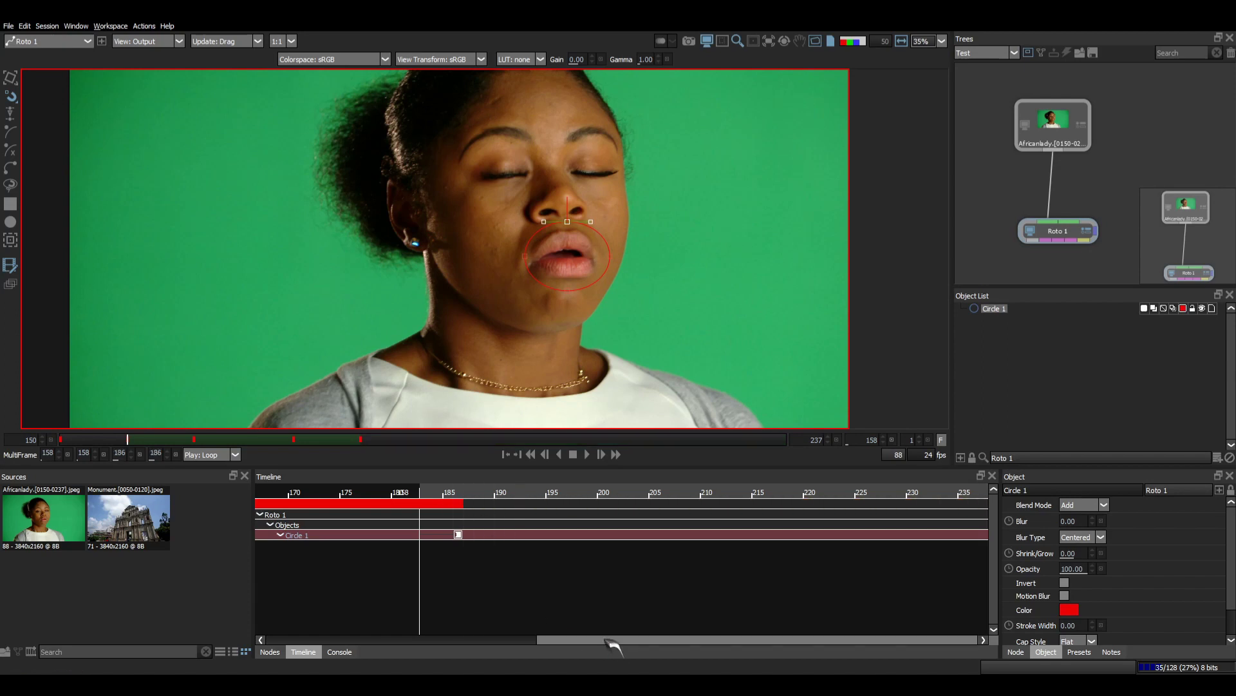
pyautogui.moveTo(613, 640); pyautogui.dragTo(234, 612)
pyautogui.click(725, 494)
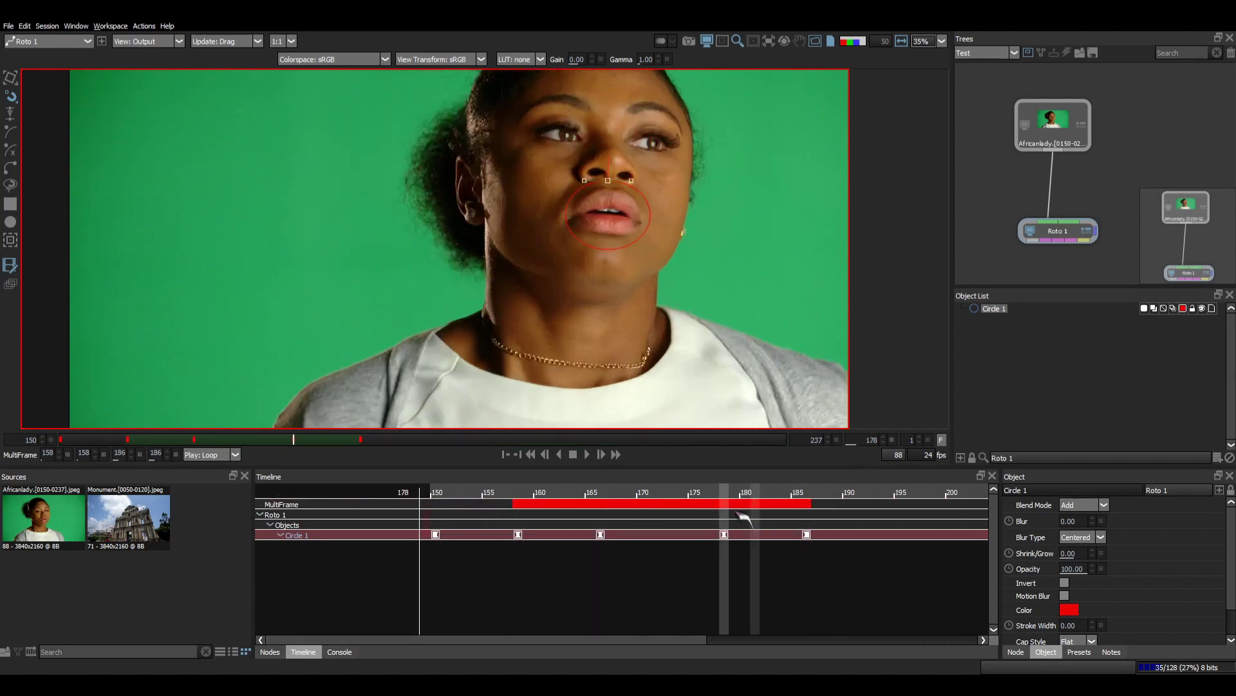
pyautogui.moveTo(811, 509); pyautogui.dragTo(725, 502)
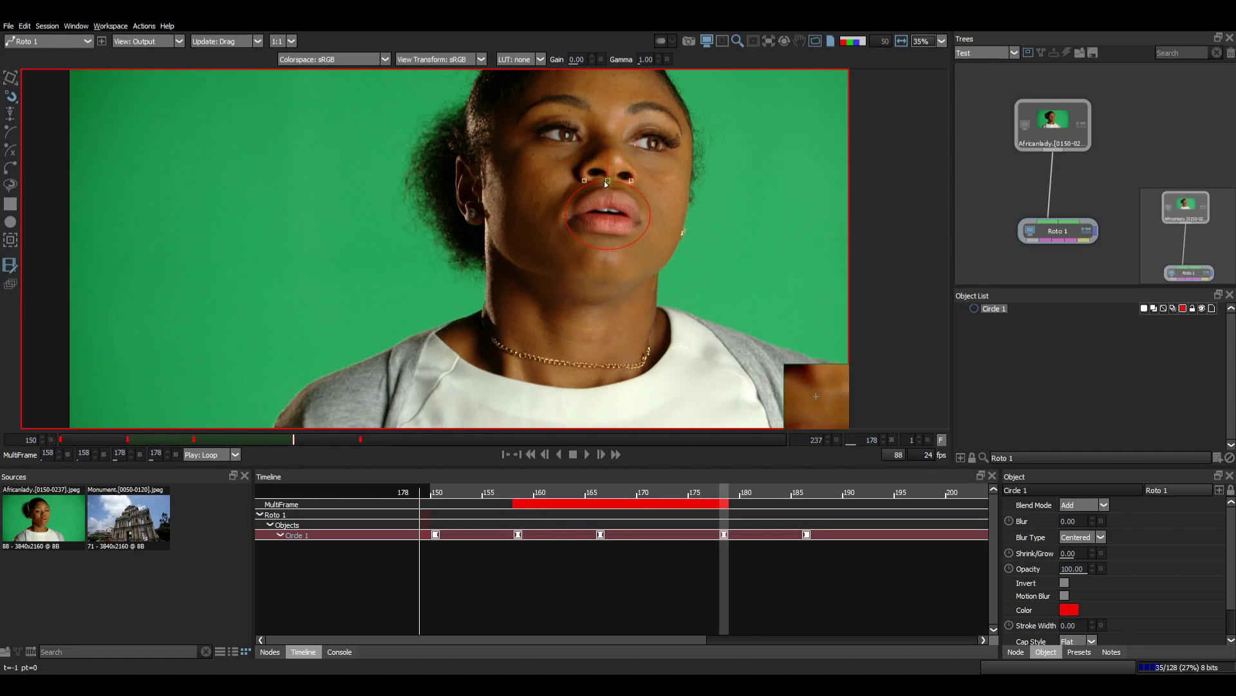
# Raise the circle's top point to the upper forehead across the MultiFrame range and turn MultiFrame off
pyautogui.moveTo(608, 172); pyautogui.dragTo(609, 87)
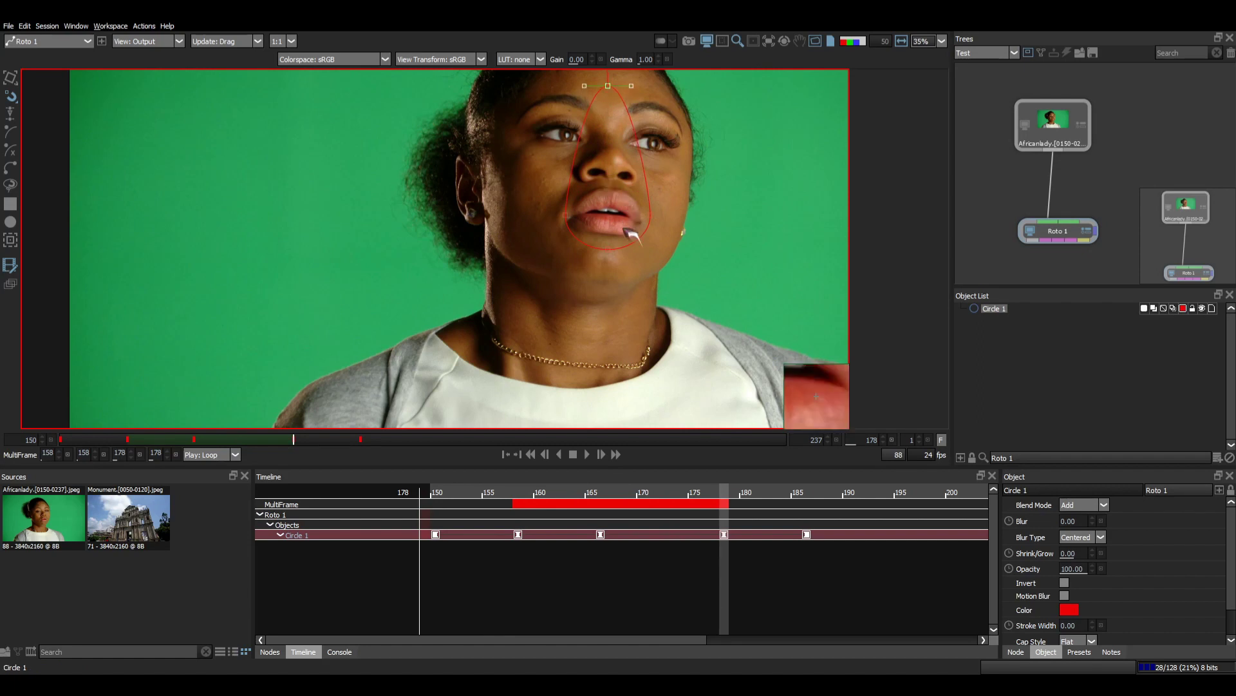
pyautogui.click(10, 265)
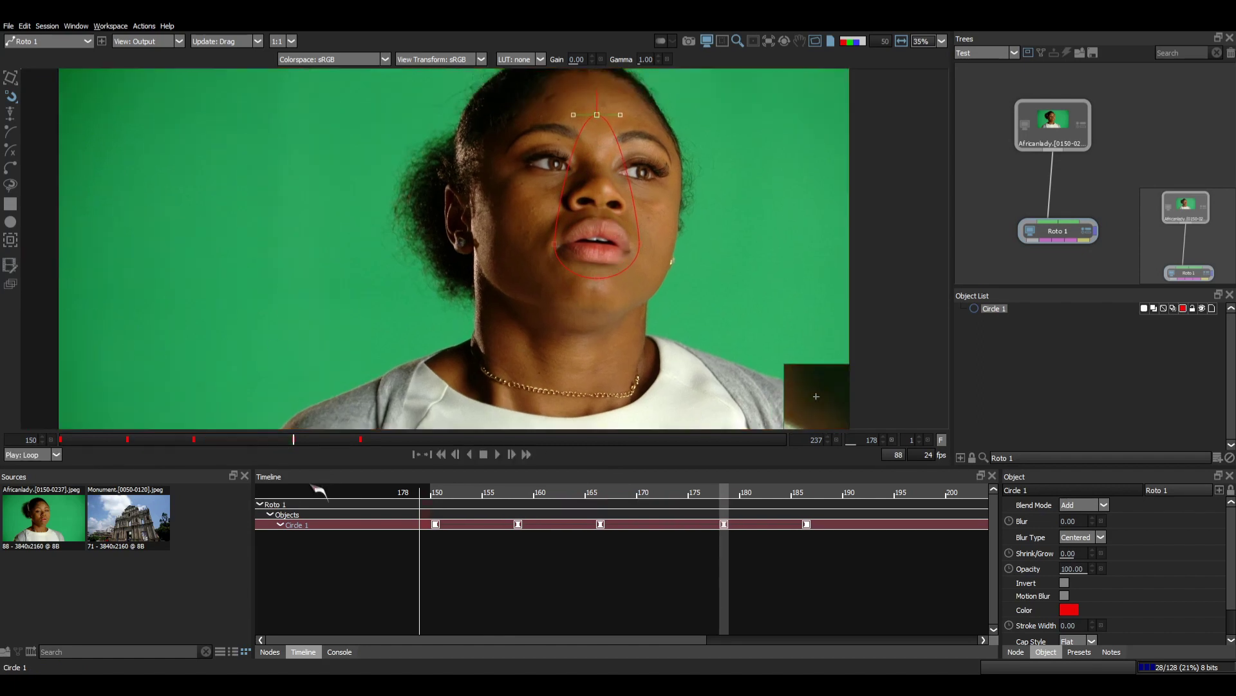
# Step and scrub through keyframes 150 to 186 to compare the circle's shape inside and outside the edited range
pyautogui.hotkey('shift', 'x')
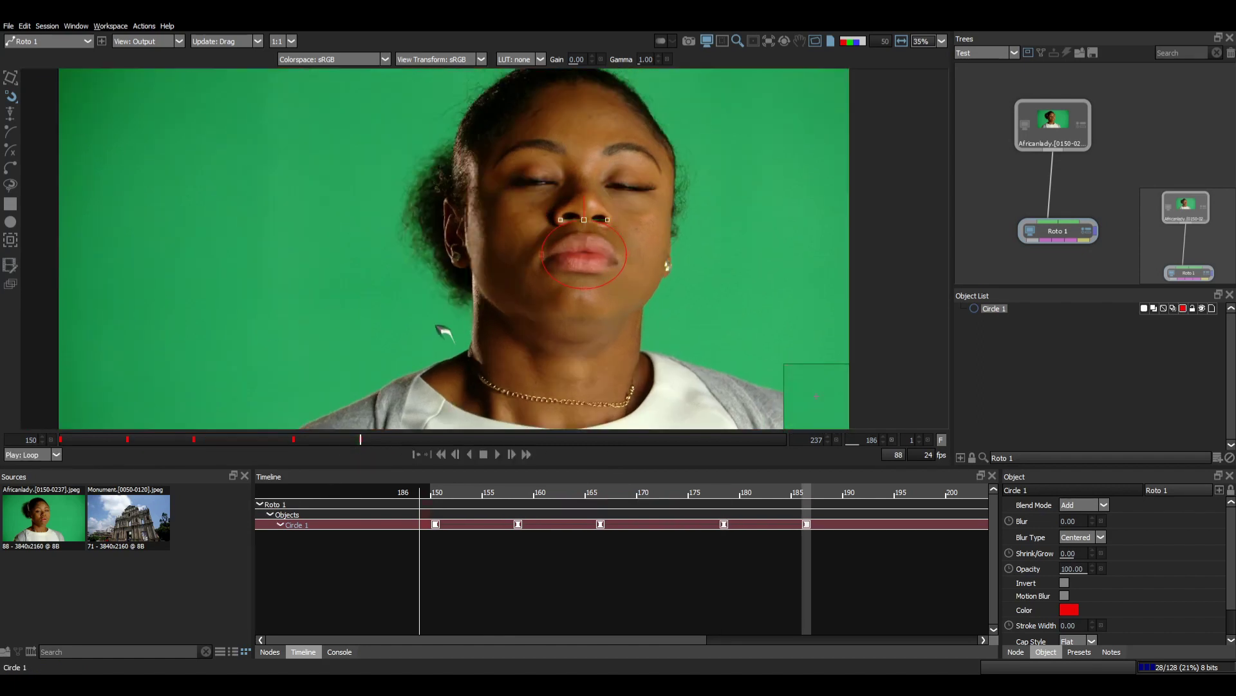
pyautogui.hotkey('shift', 'z')
pyautogui.hotkey('shift', 'z')
pyautogui.hotkey('shift', 'z')
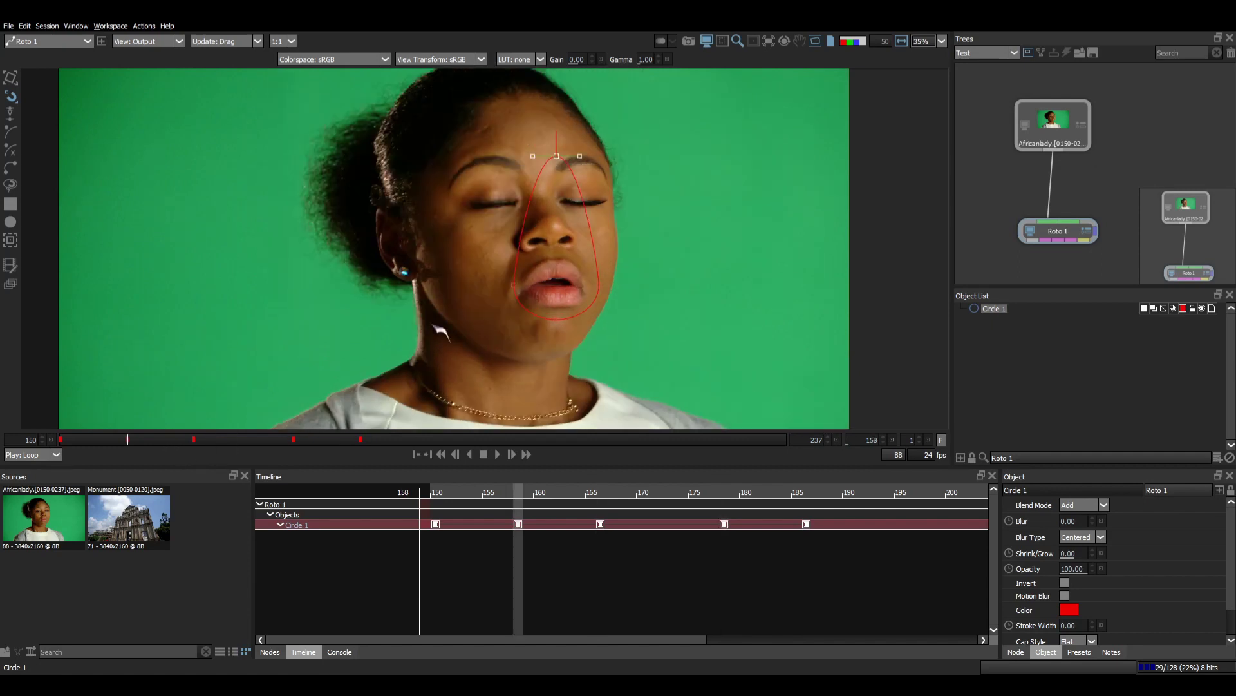
pyautogui.hotkey('shift', 'Left')
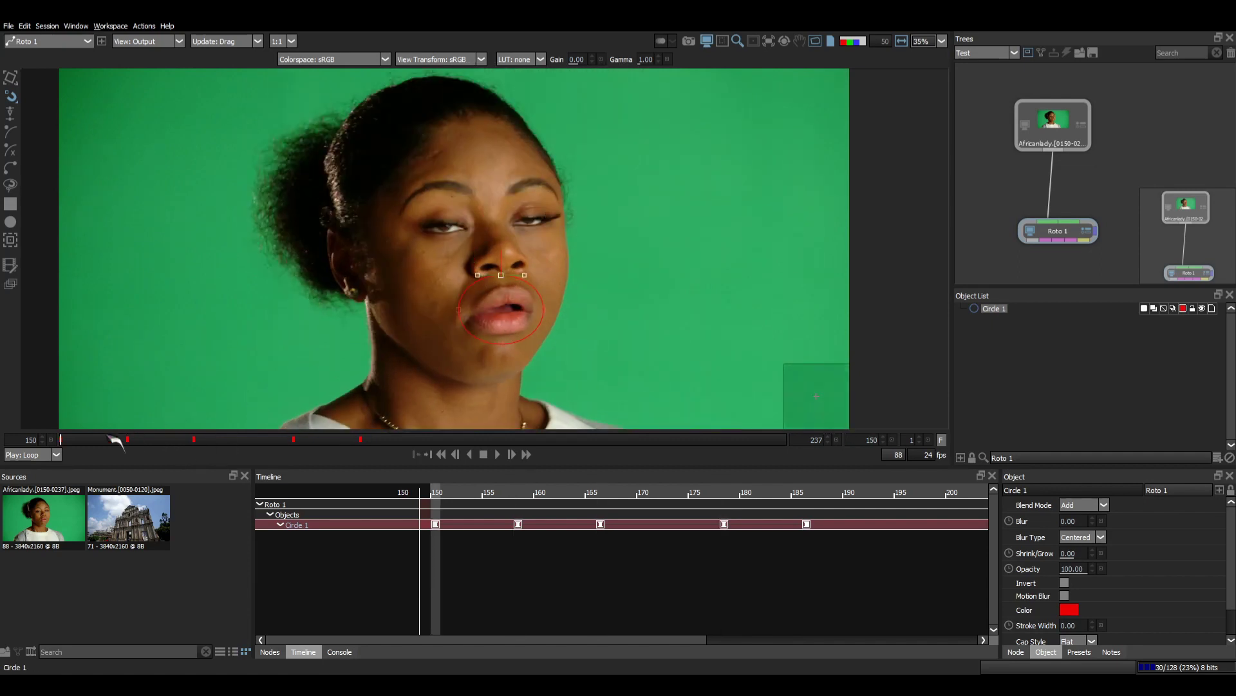
pyautogui.moveTo(77, 442); pyautogui.dragTo(370, 464)
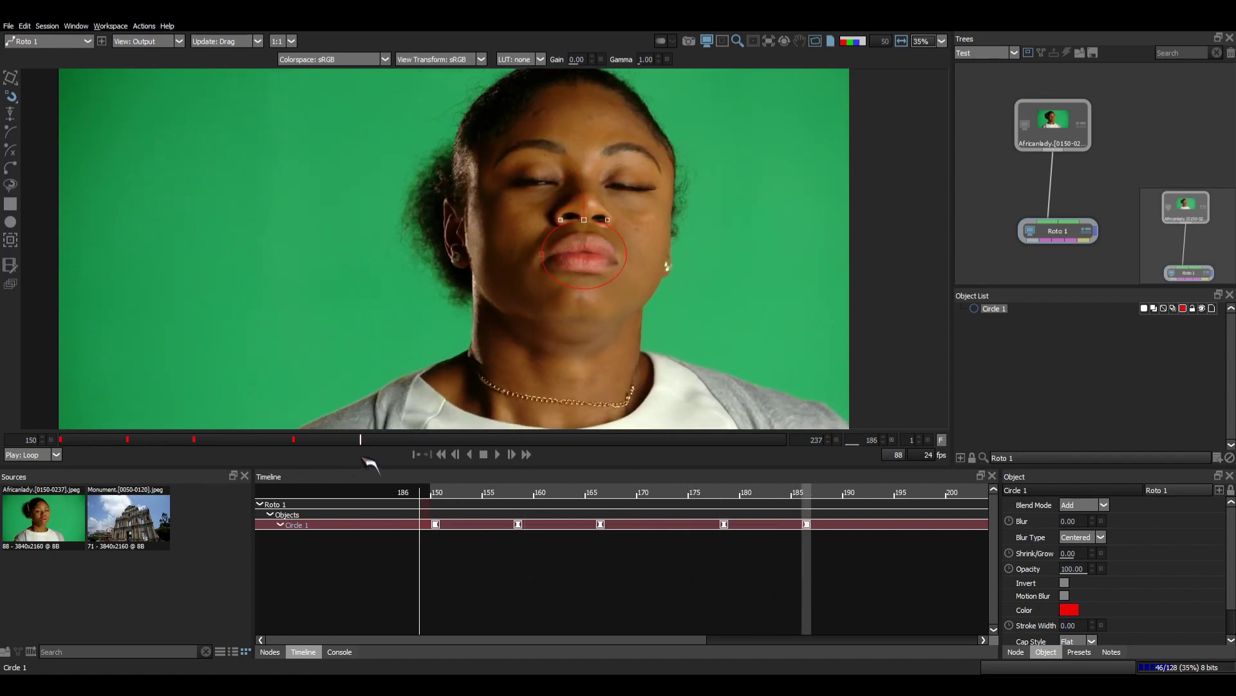
pyautogui.hotkey('shift', 'z')
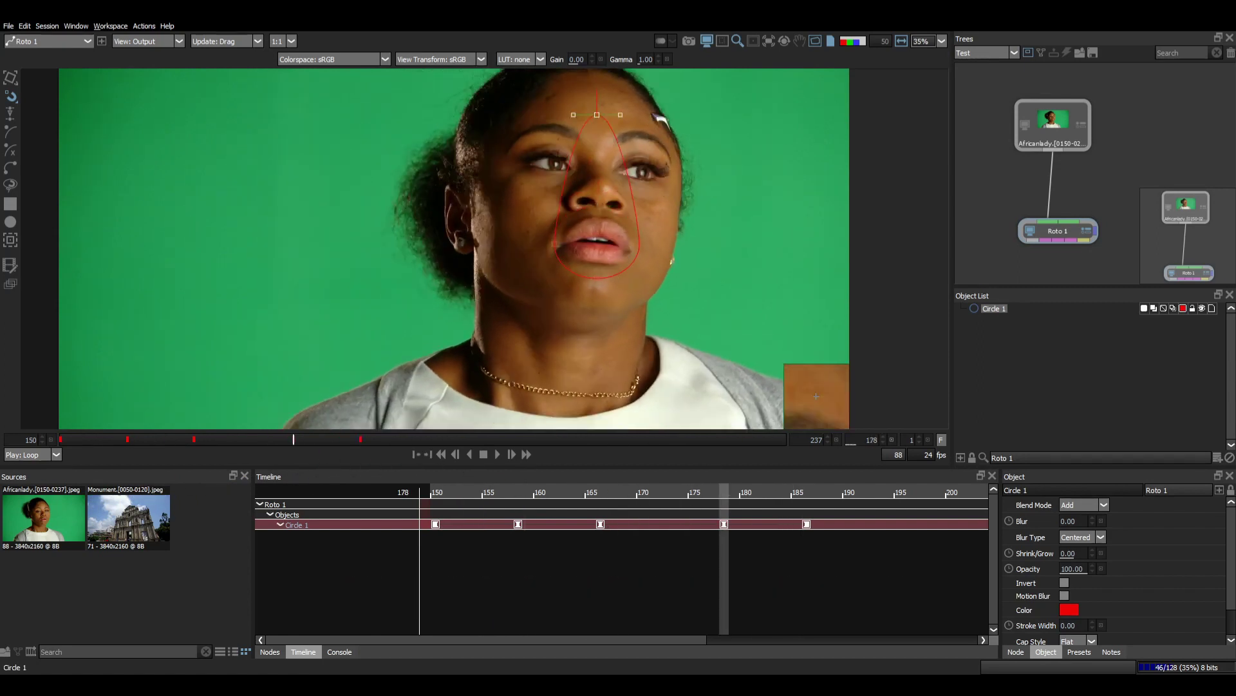
# Enable MultiFrame for frames 158 to 178 and set its falloff to ramp in up to frame 166 and out from there
pyautogui.moveTo(696, 75); pyautogui.dragTo(543, 151)
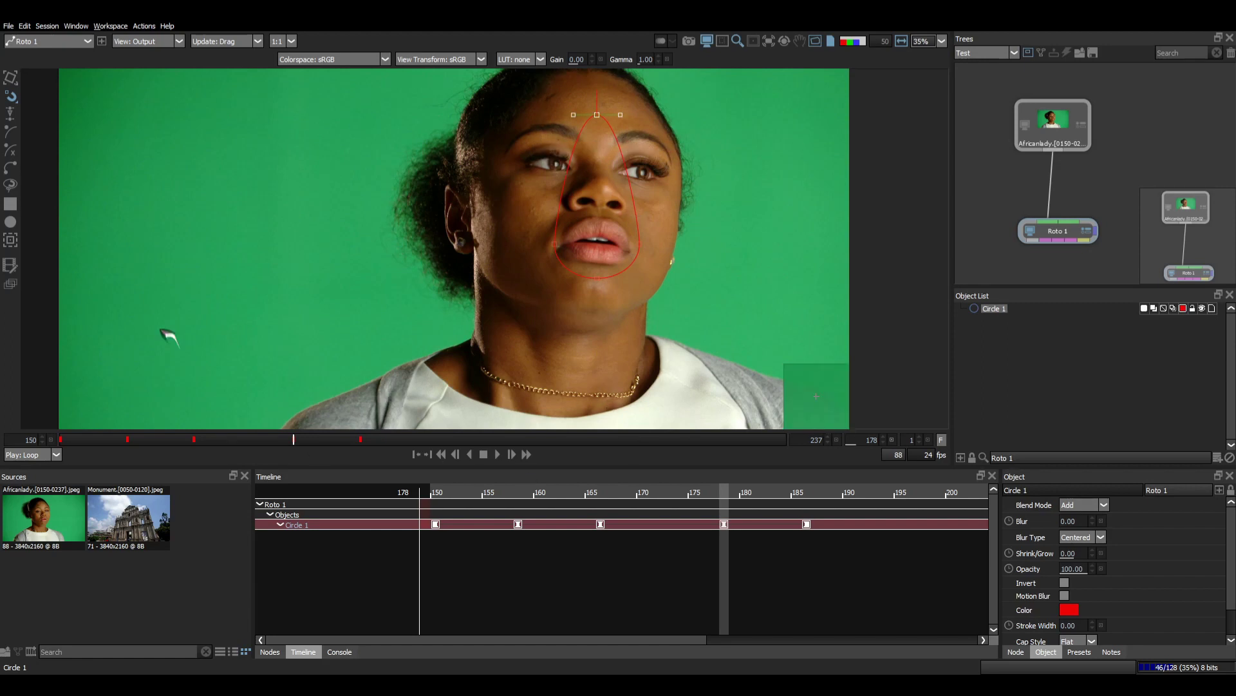
pyautogui.click(18, 264)
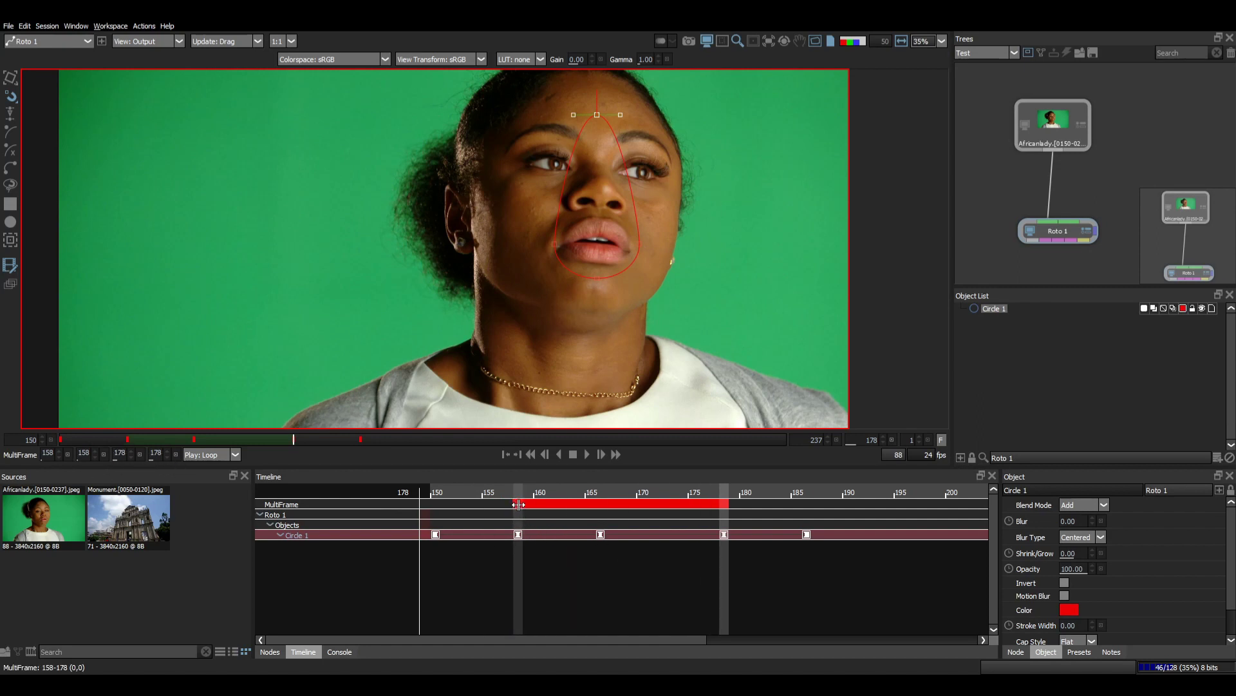
pyautogui.moveTo(519, 504); pyautogui.dragTo(546, 503)
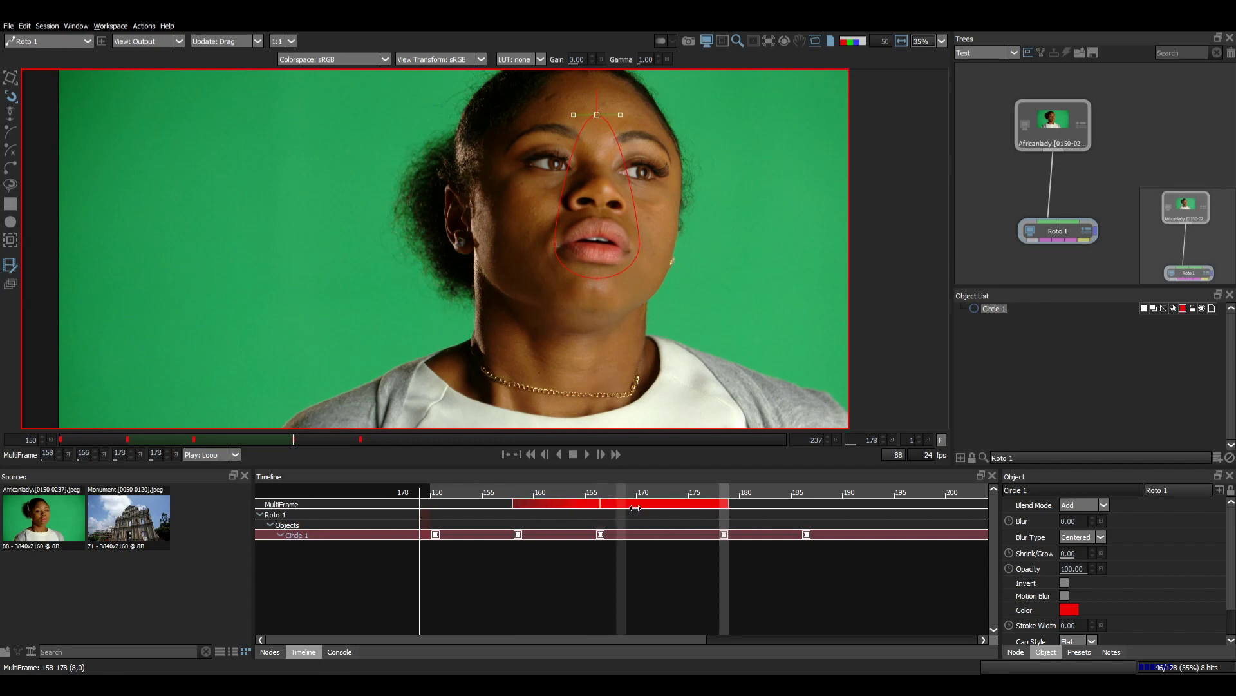
pyautogui.hotkey('ctrl', 'z')
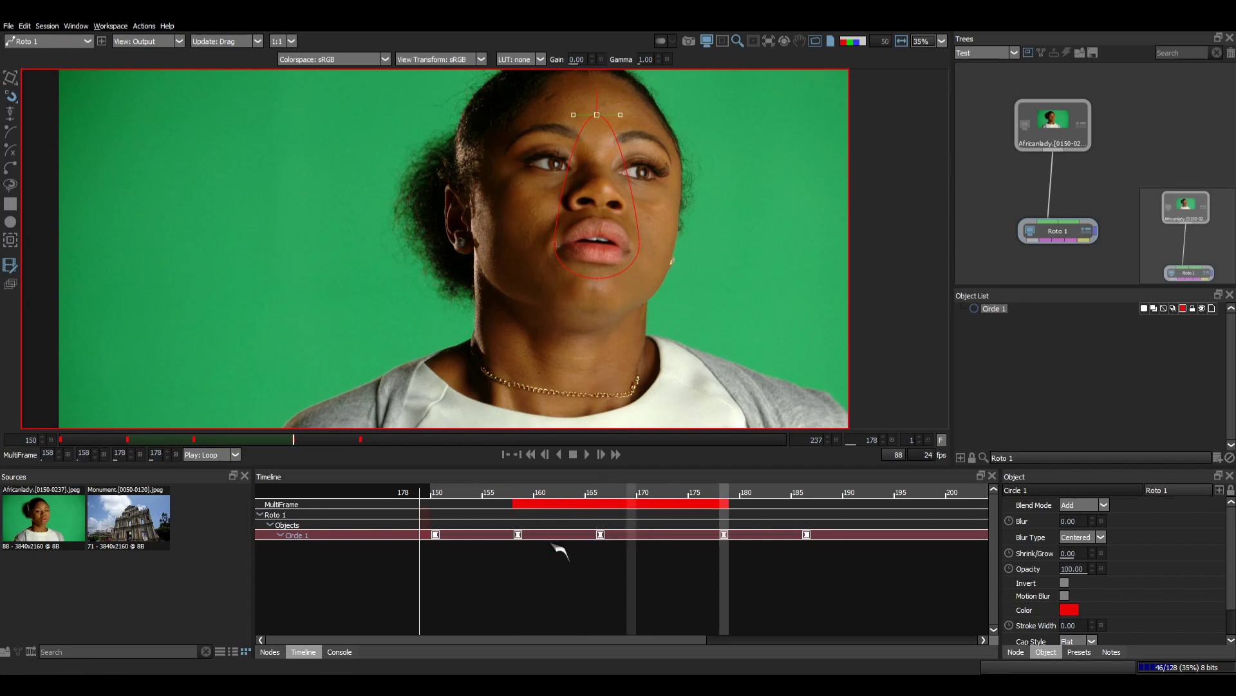
pyautogui.click(129, 441)
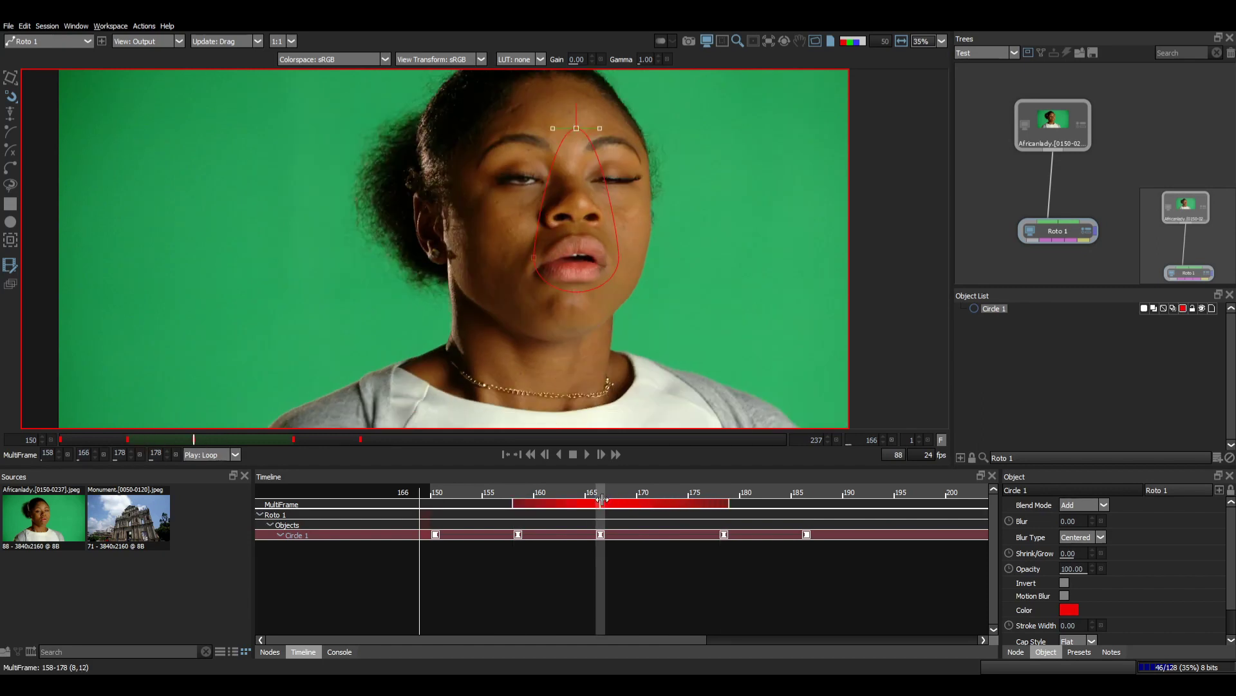
pyautogui.moveTo(600, 499); pyautogui.dragTo(600, 501)
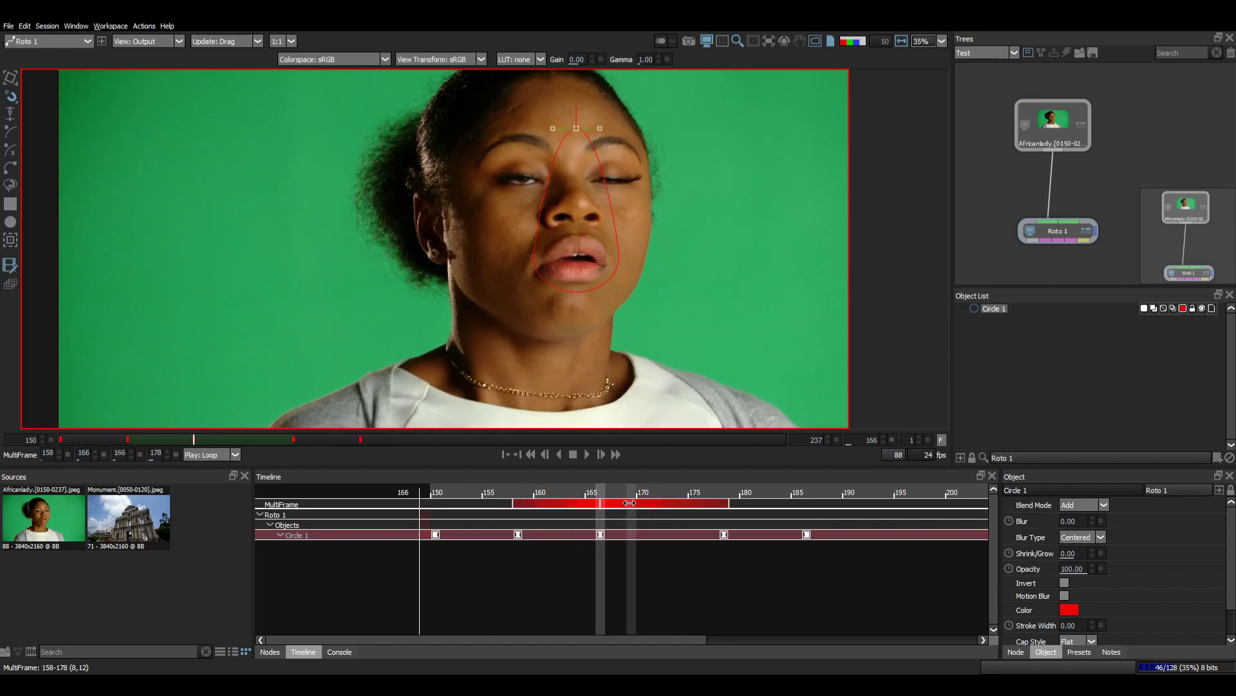
# Pull the circle's bottom point down to the necklace at frame 166 with the MultiFrame falloff applied
pyautogui.click(576, 293)
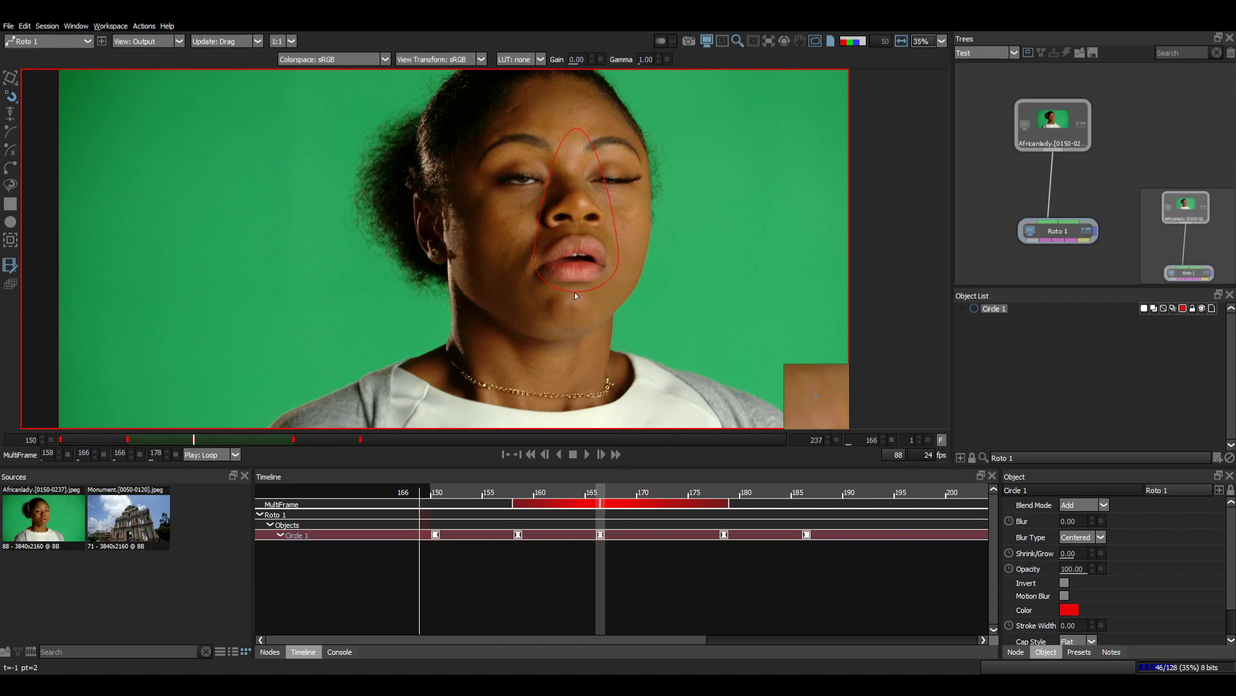
pyautogui.moveTo(578, 296); pyautogui.dragTo(577, 396)
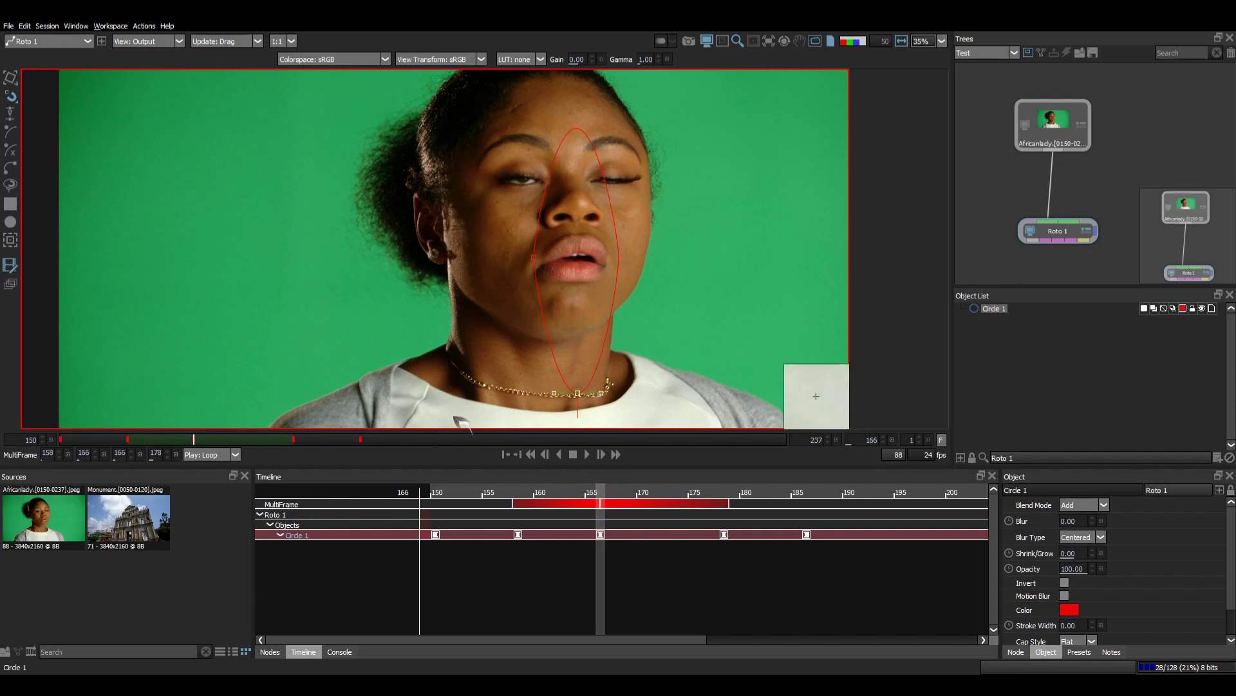
pyautogui.moveTo(602, 497); pyautogui.dragTo(560, 502)
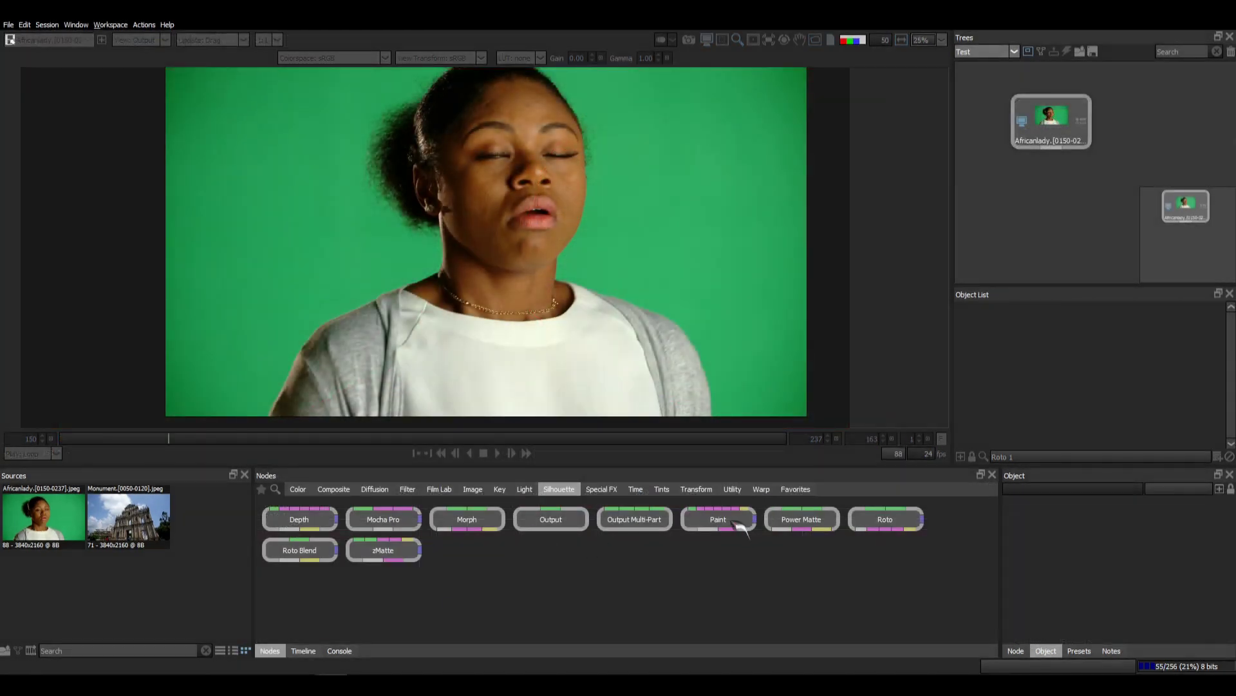
# Add a Paint node to the tree and connect it below the Africanlady source node
pyautogui.moveTo(1076, 218); pyautogui.dragTo(1047, 146)
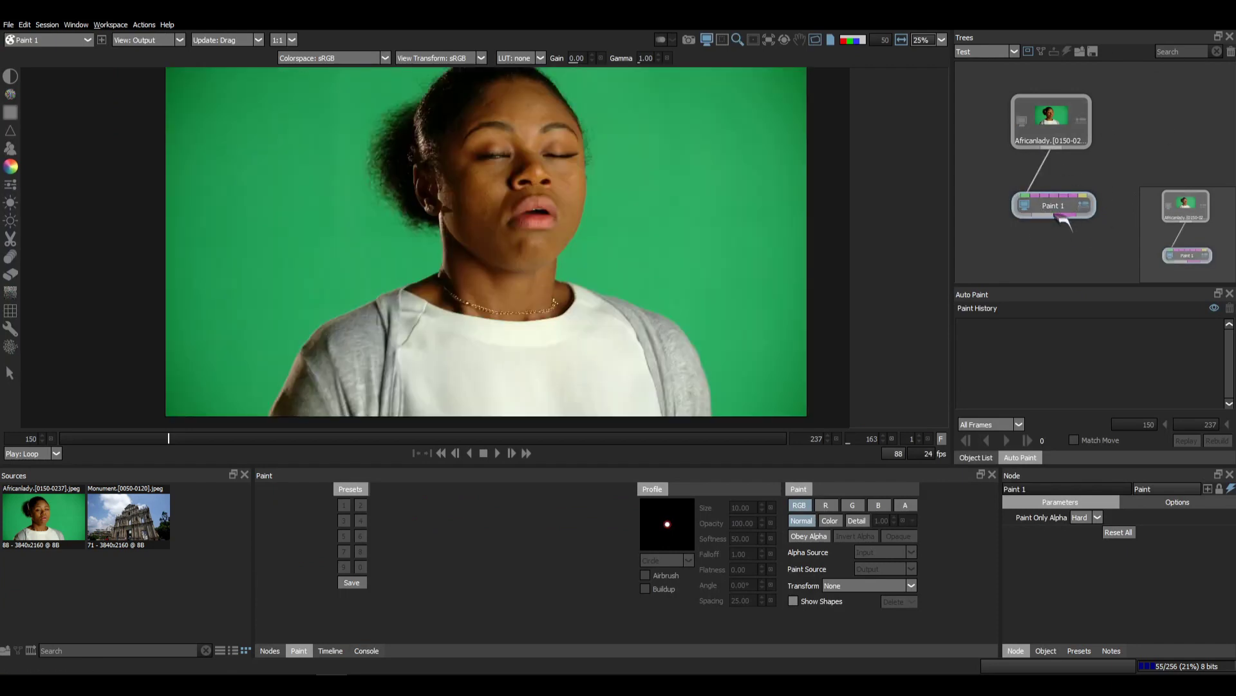
pyautogui.click(1043, 218)
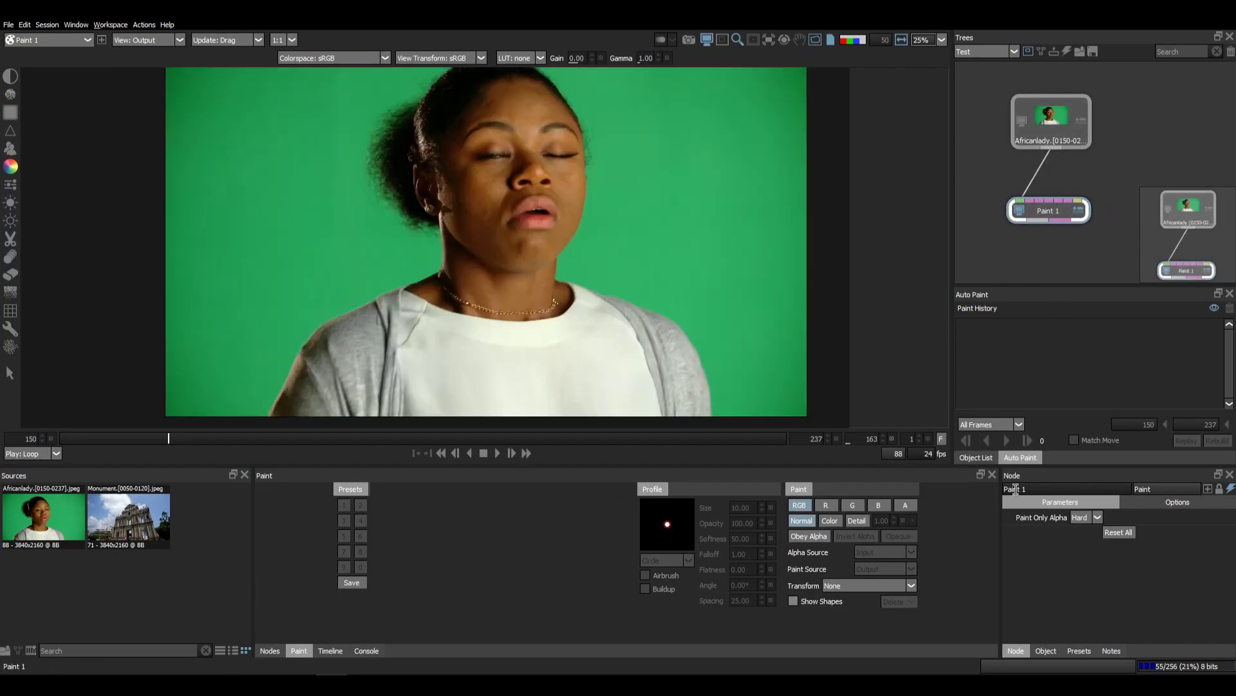
pyautogui.moveTo(431, 256); pyautogui.dragTo(427, 271)
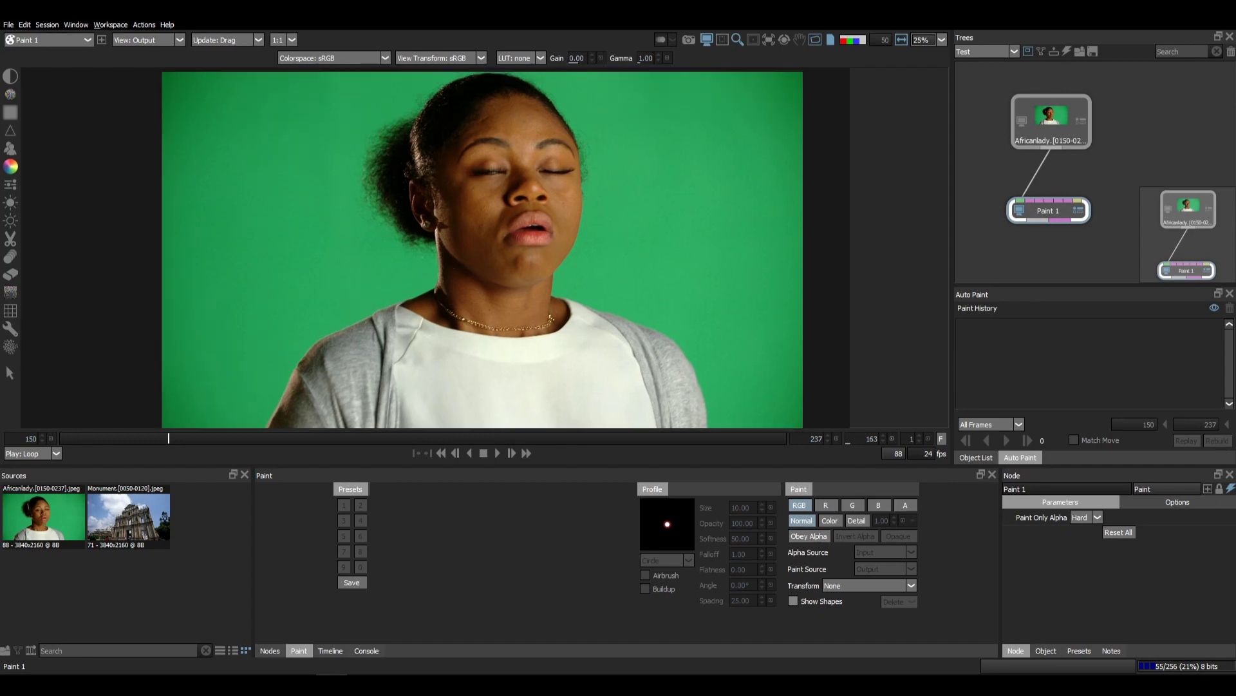
# Activate the Color paint tool, pick bright green, enlarge the brush to 307 and paint a stroke down the woman's face
pyautogui.click(18, 170)
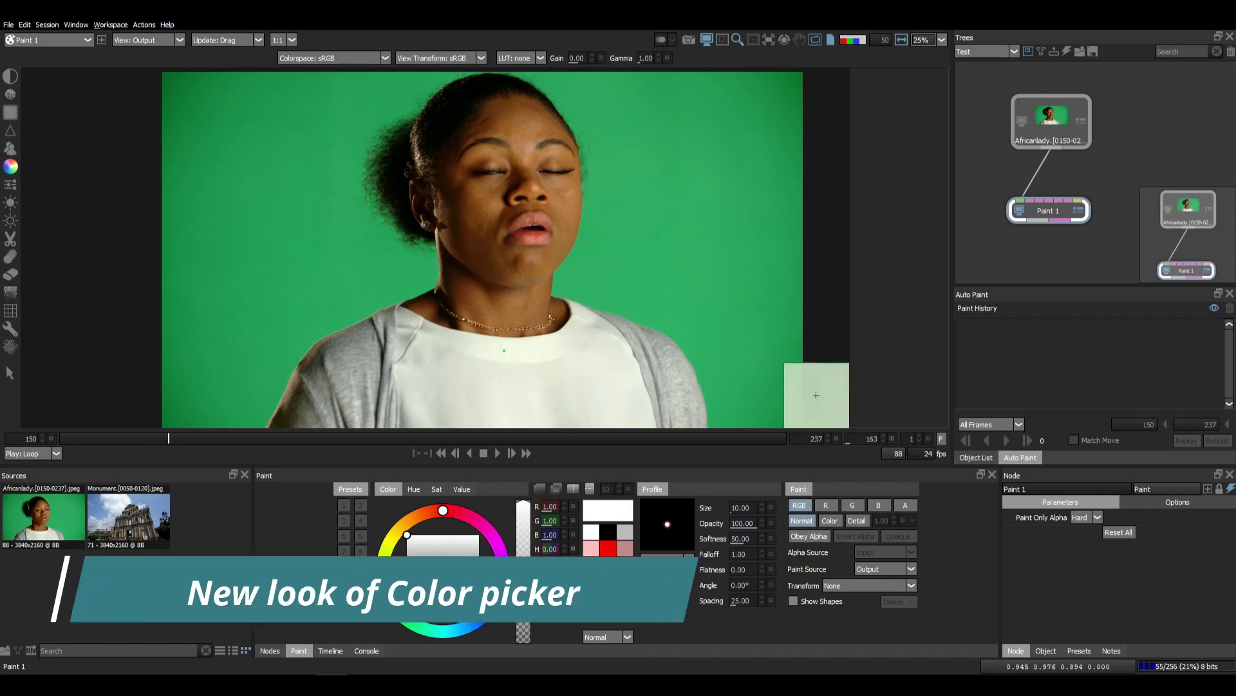
pyautogui.moveTo(444, 530); pyautogui.dragTo(399, 604)
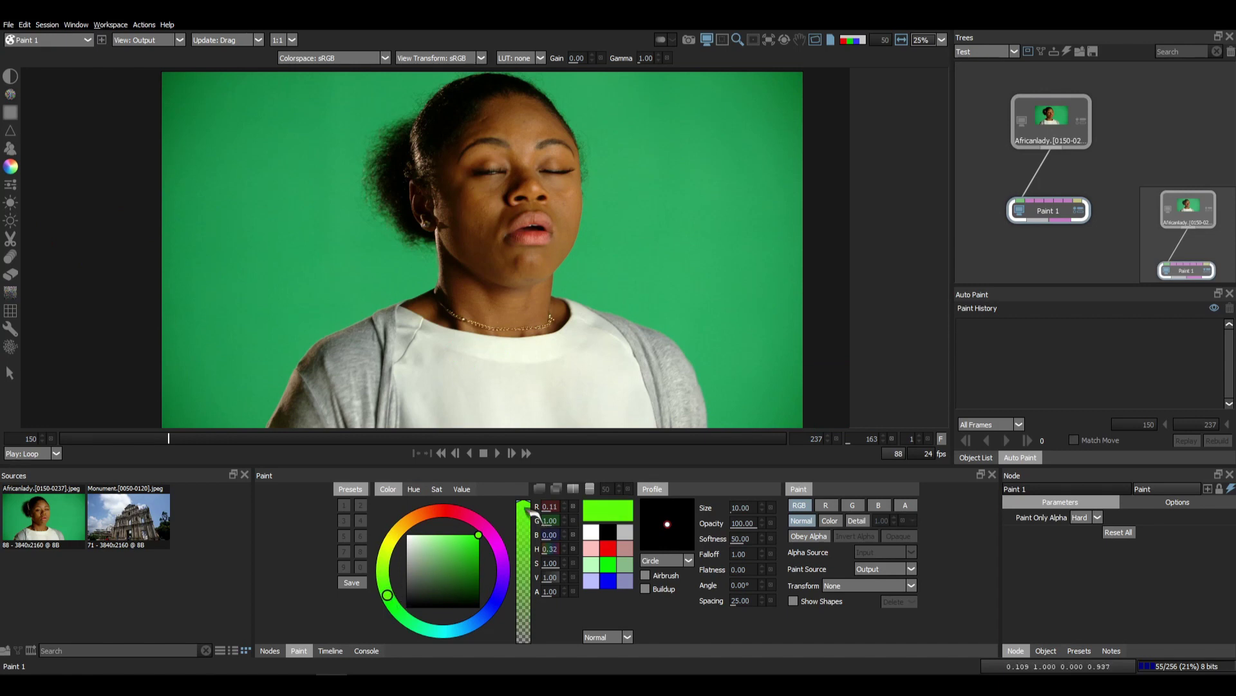
pyautogui.moveTo(484, 537)
pyautogui.mouseDown()
pyautogui.moveTo(469, 580)
pyautogui.moveTo(490, 532)
pyautogui.mouseUp()
pyautogui.moveTo(322, 278); pyautogui.dragTo(513, 278)
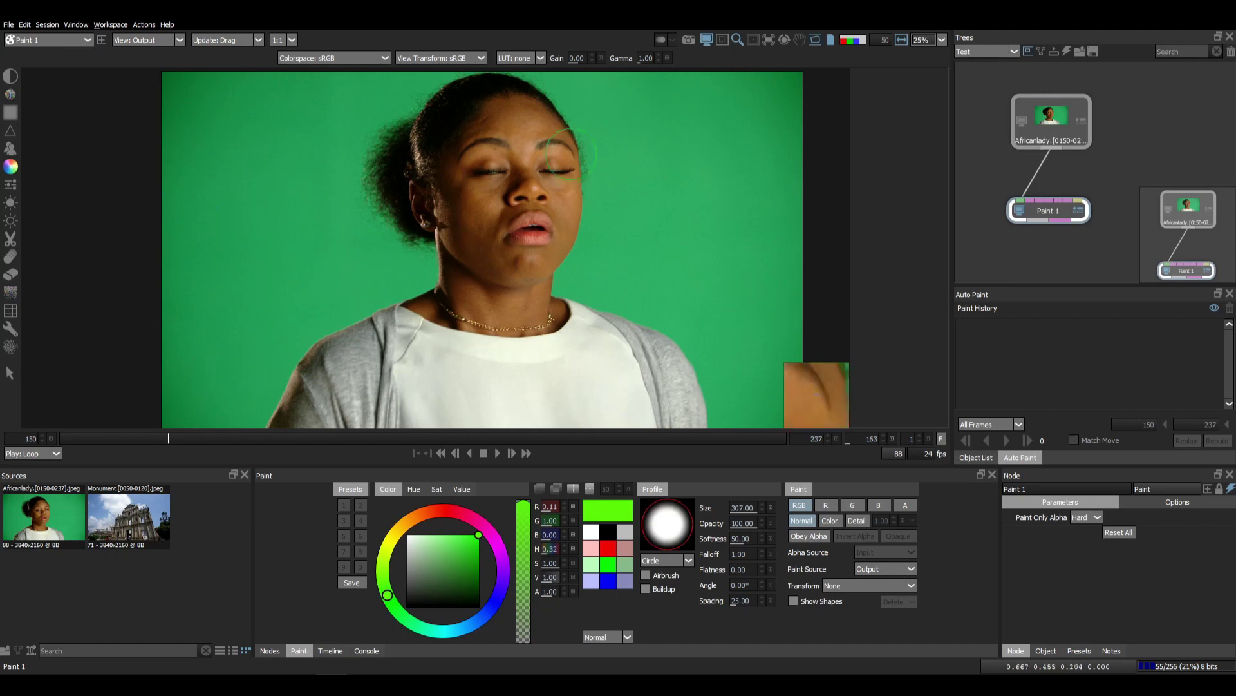
pyautogui.moveTo(487, 154); pyautogui.dragTo(551, 282)
# Paint a dark magenta stroke and a pale pink stroke over the green one on the face
pyautogui.click(477, 519)
pyautogui.click(471, 577)
pyautogui.moveTo(542, 154); pyautogui.dragTo(562, 255)
pyautogui.click(433, 512)
pyautogui.moveTo(453, 557); pyautogui.dragTo(436, 545)
pyautogui.moveTo(531, 158); pyautogui.dragTo(557, 239)
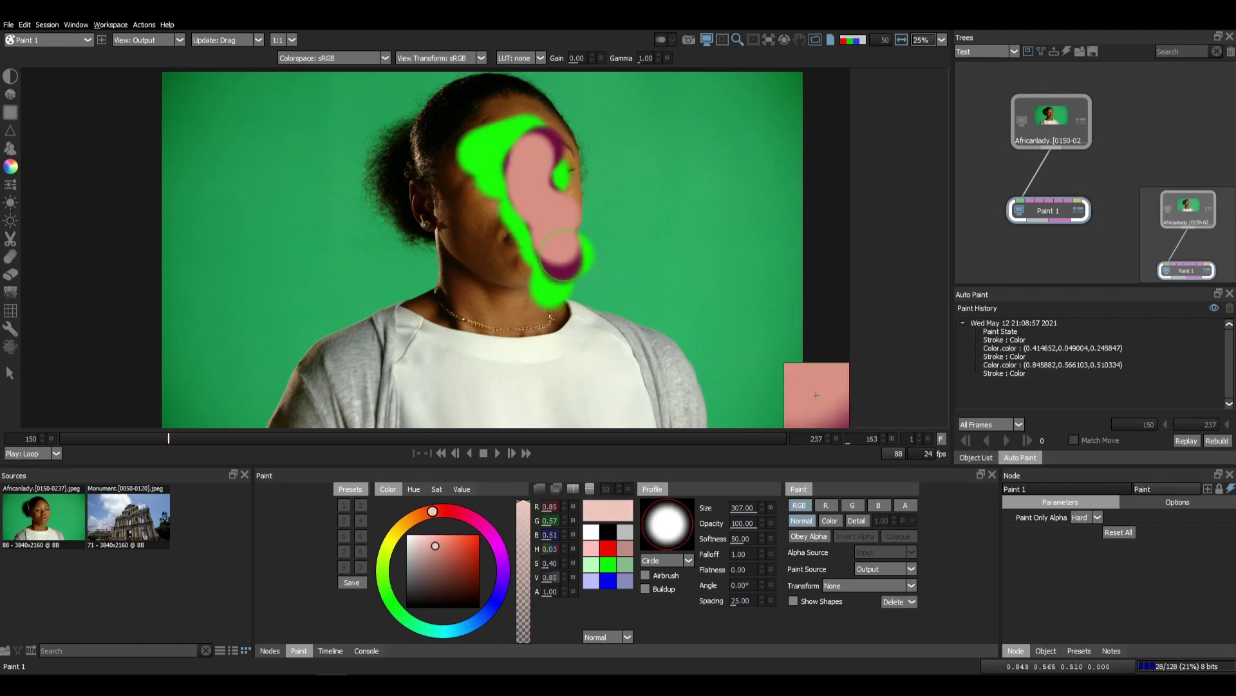
# Paint a dark teal stroke and a saturated blue diagonal stroke over the face
pyautogui.click(453, 629)
pyautogui.click(470, 578)
pyautogui.moveTo(533, 166); pyautogui.dragTo(558, 236)
pyautogui.click(495, 603)
pyautogui.moveTo(470, 578); pyautogui.dragTo(499, 520)
pyautogui.moveTo(534, 229); pyautogui.dragTo(483, 146)
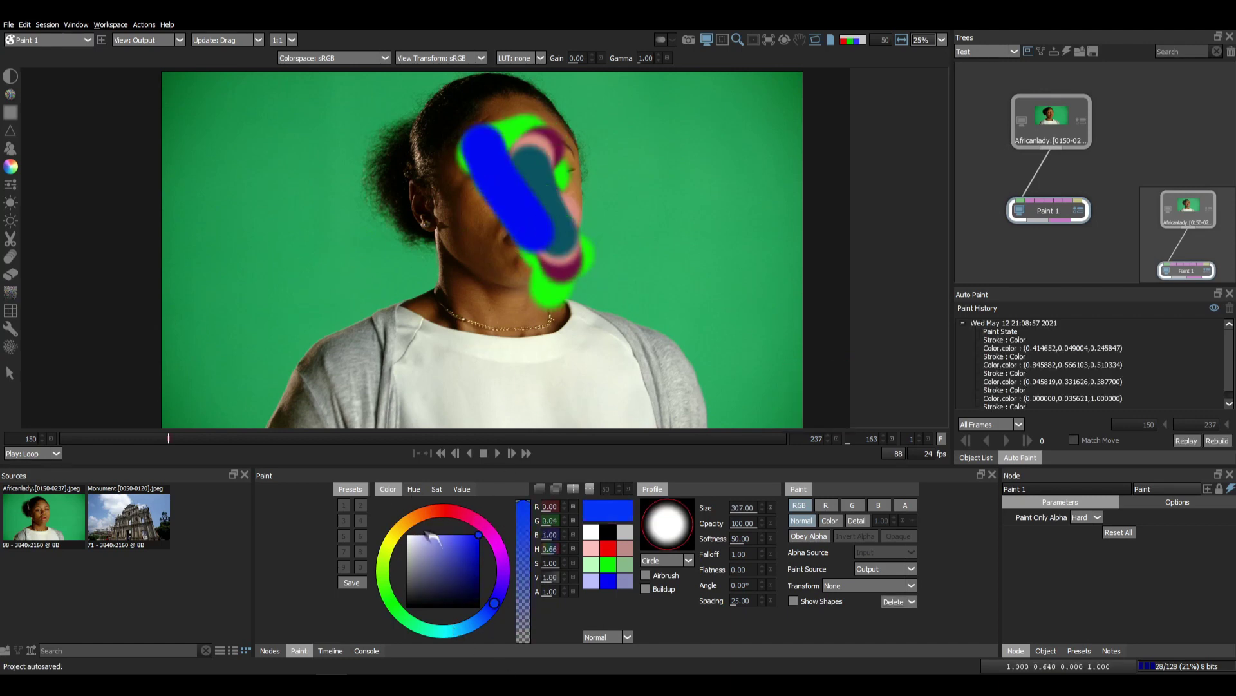
# Switch to the Clone paint tool and turn on its Mask option
pyautogui.click(14, 152)
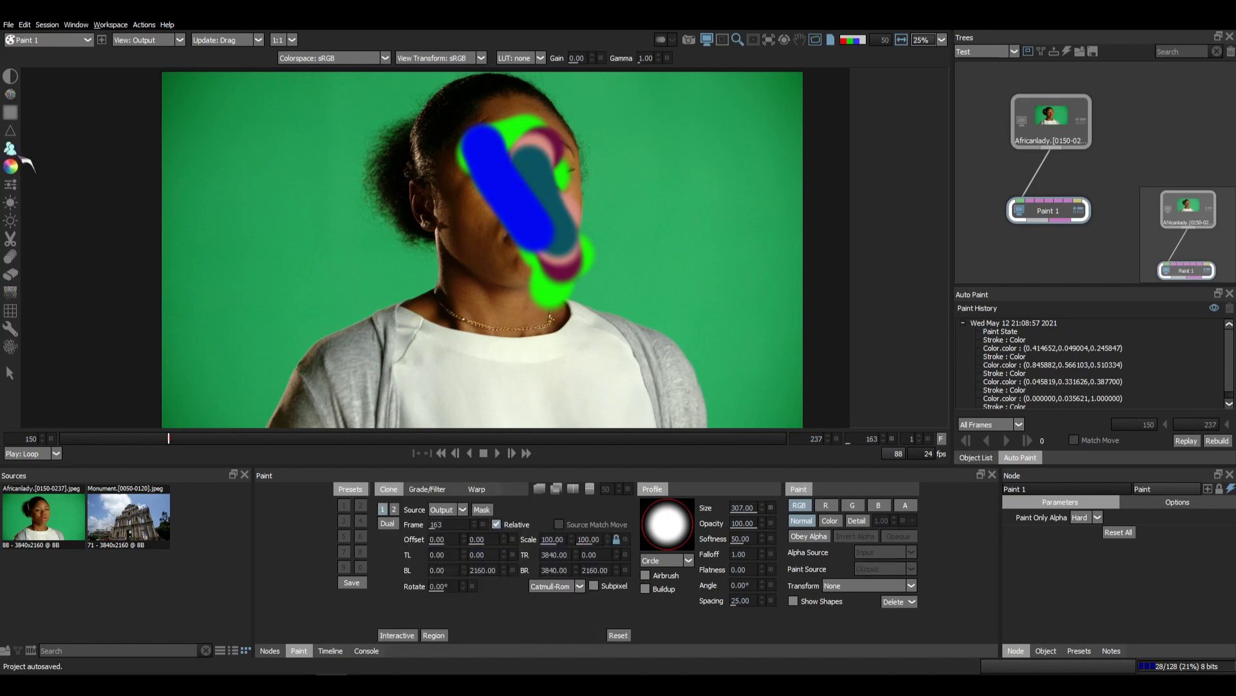
pyautogui.moveTo(507, 280)
pyautogui.mouseDown()
pyautogui.moveTo(562, 253)
pyautogui.moveTo(555, 245)
pyautogui.mouseUp()
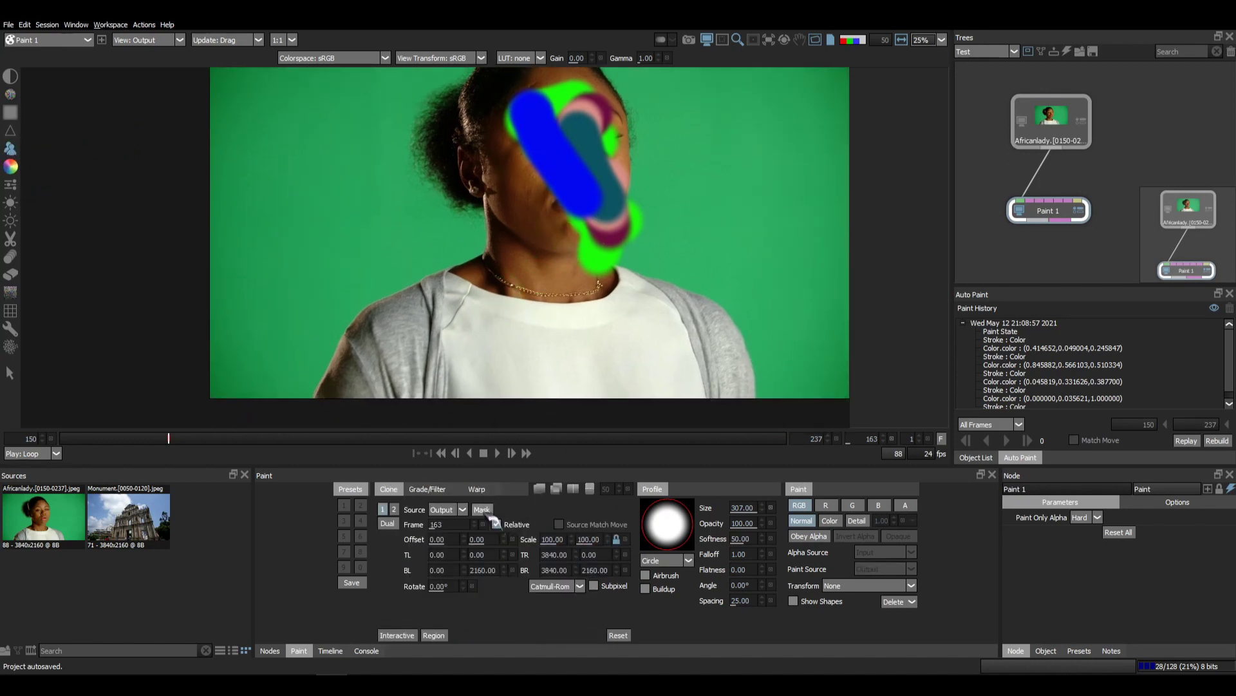
pyautogui.moveTo(482, 259); pyautogui.dragTo(464, 277)
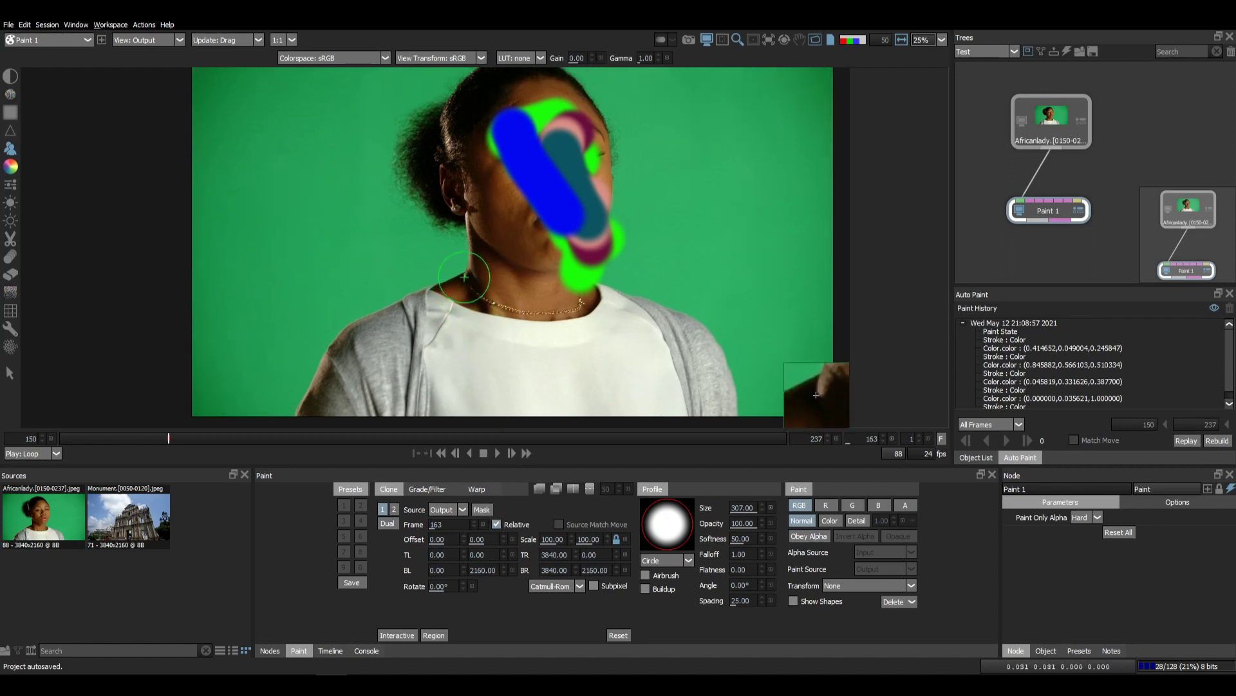
pyautogui.press('a')
pyautogui.press('a')
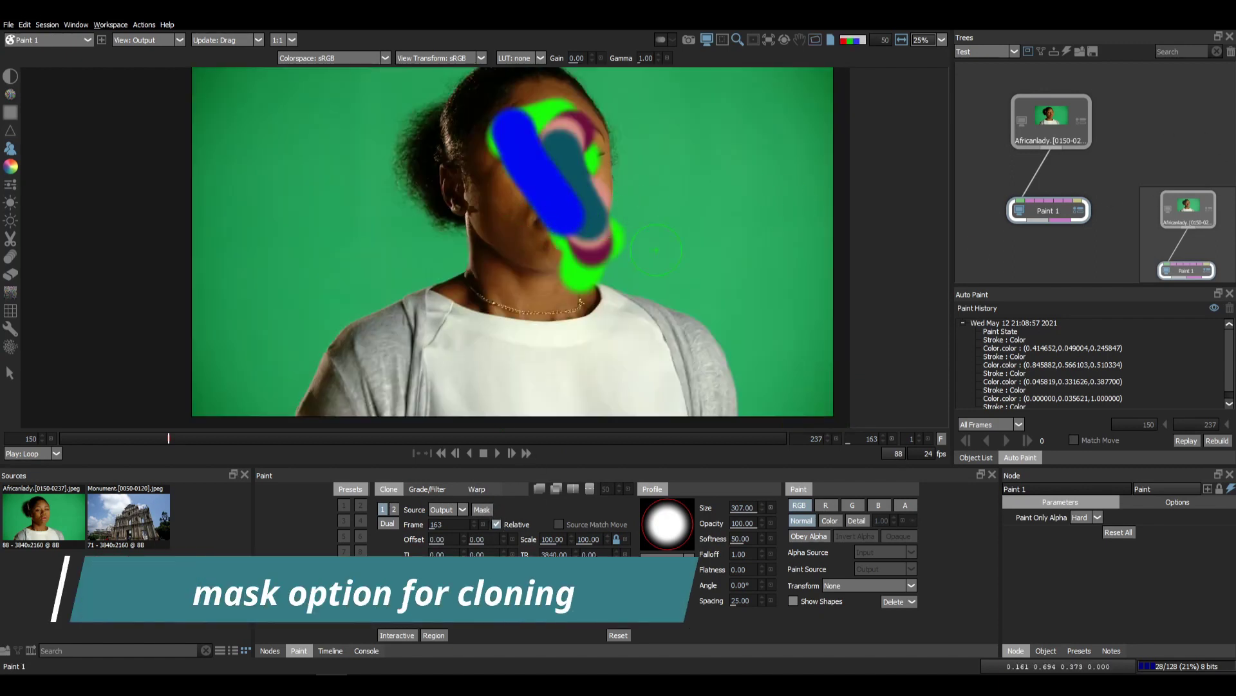
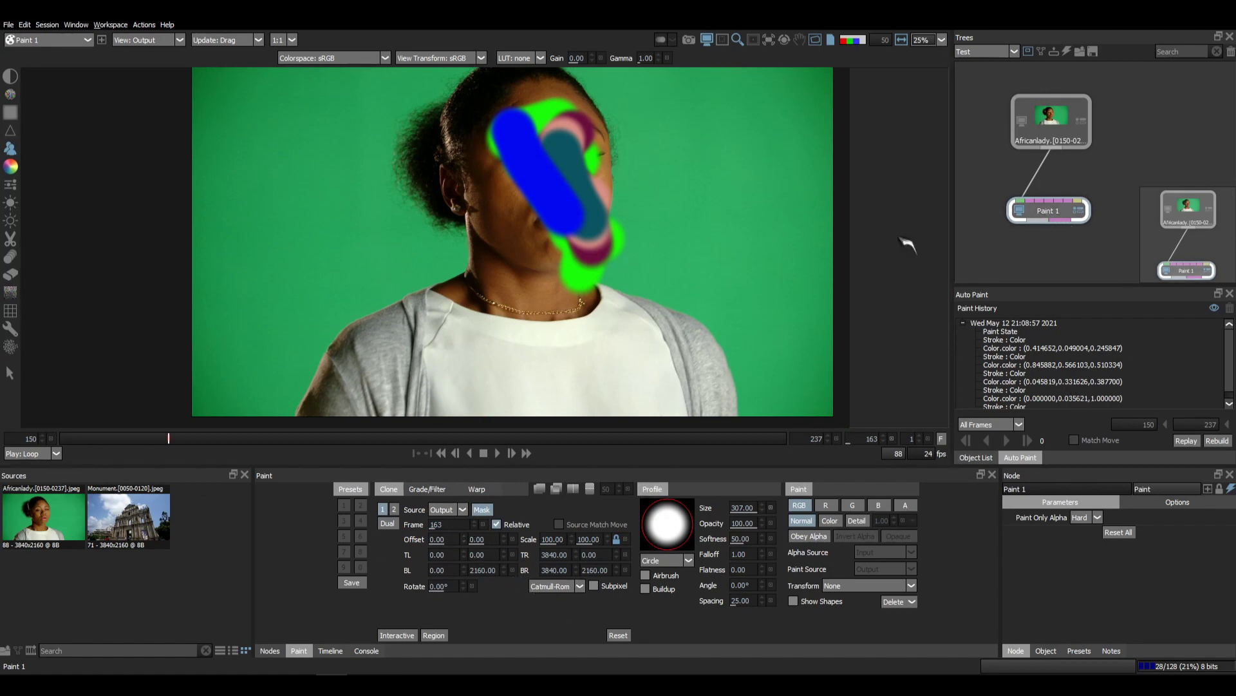
# Select the whole paint history of frame 163 and replay it one frame forward onto frame 164
pyautogui.click(1012, 332)
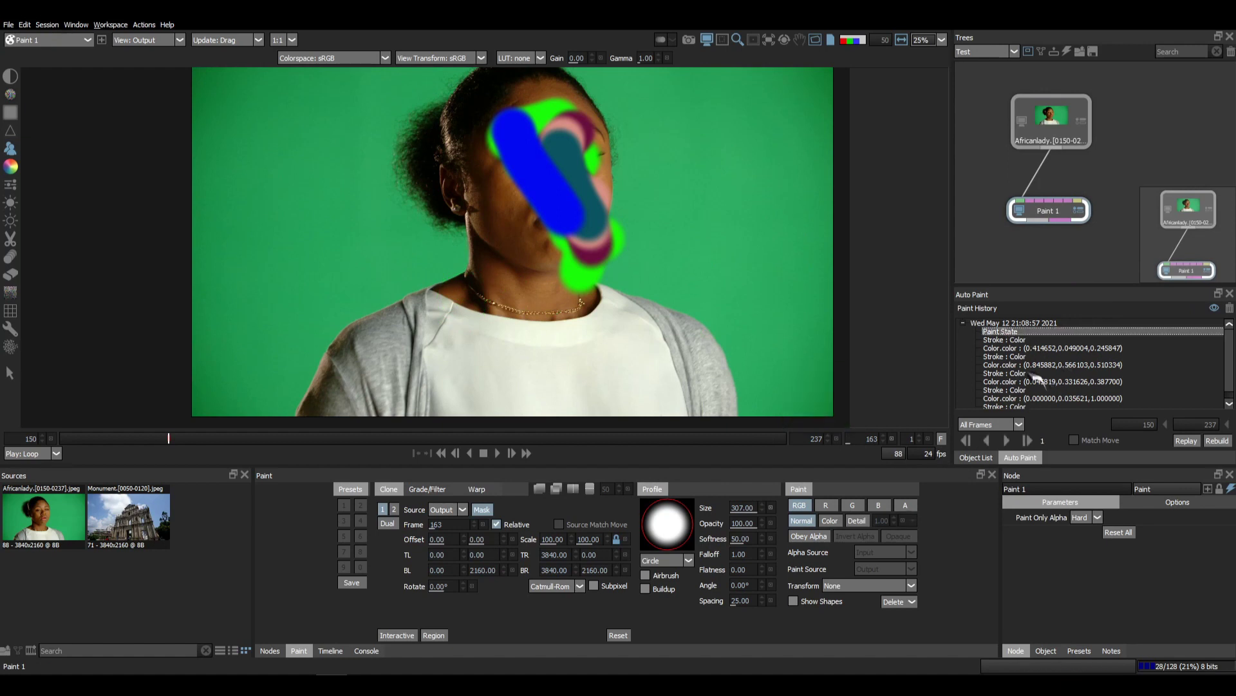
pyautogui.click(1025, 405)
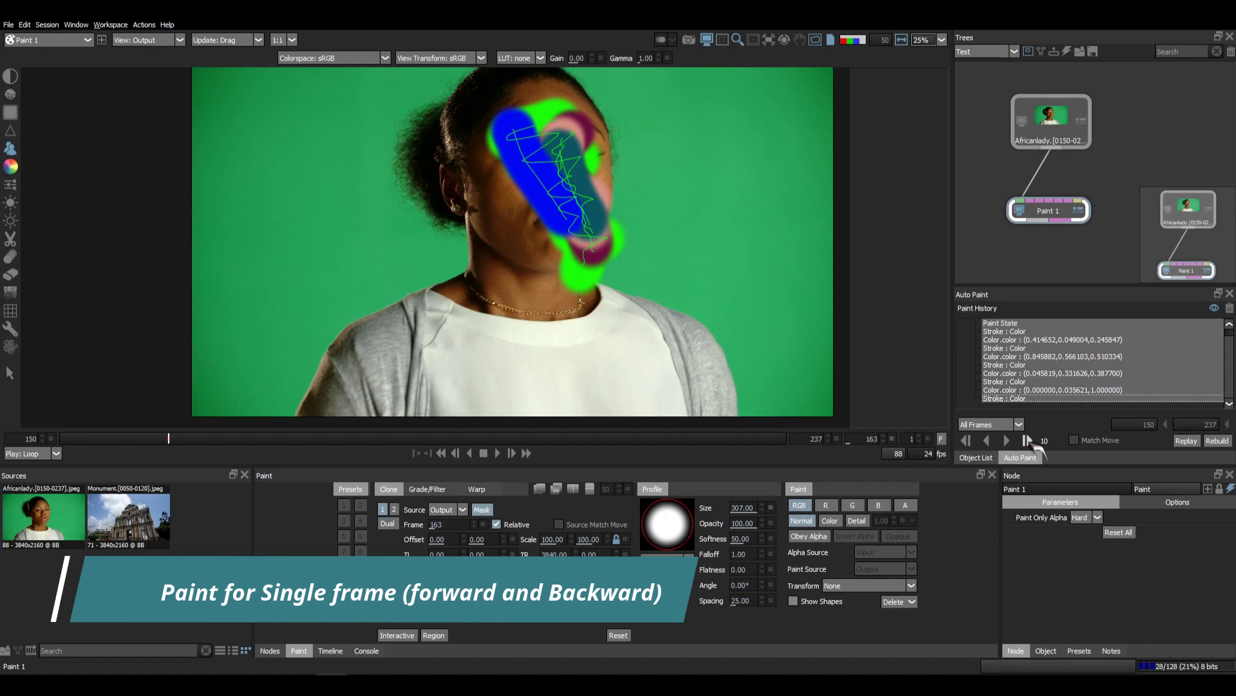
pyautogui.click(1029, 441)
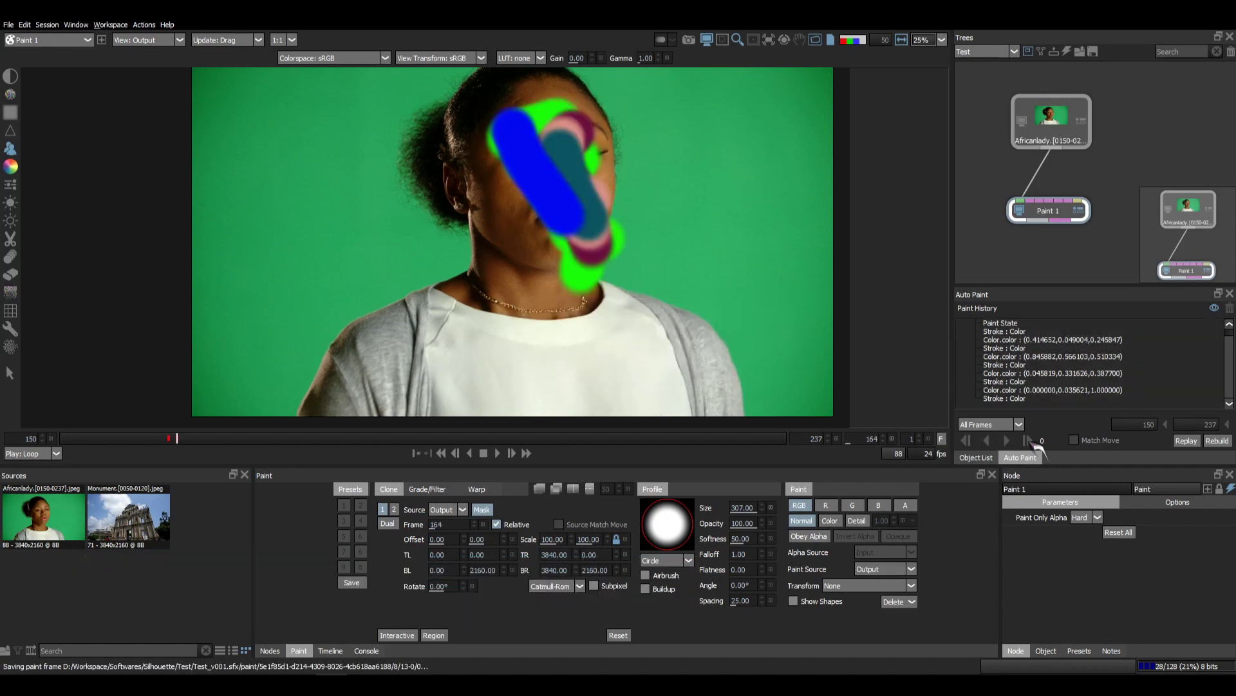
# Select the whole paint history of frame 164, replay it onto the following frame and open the frame range choices
pyautogui.click(1019, 398)
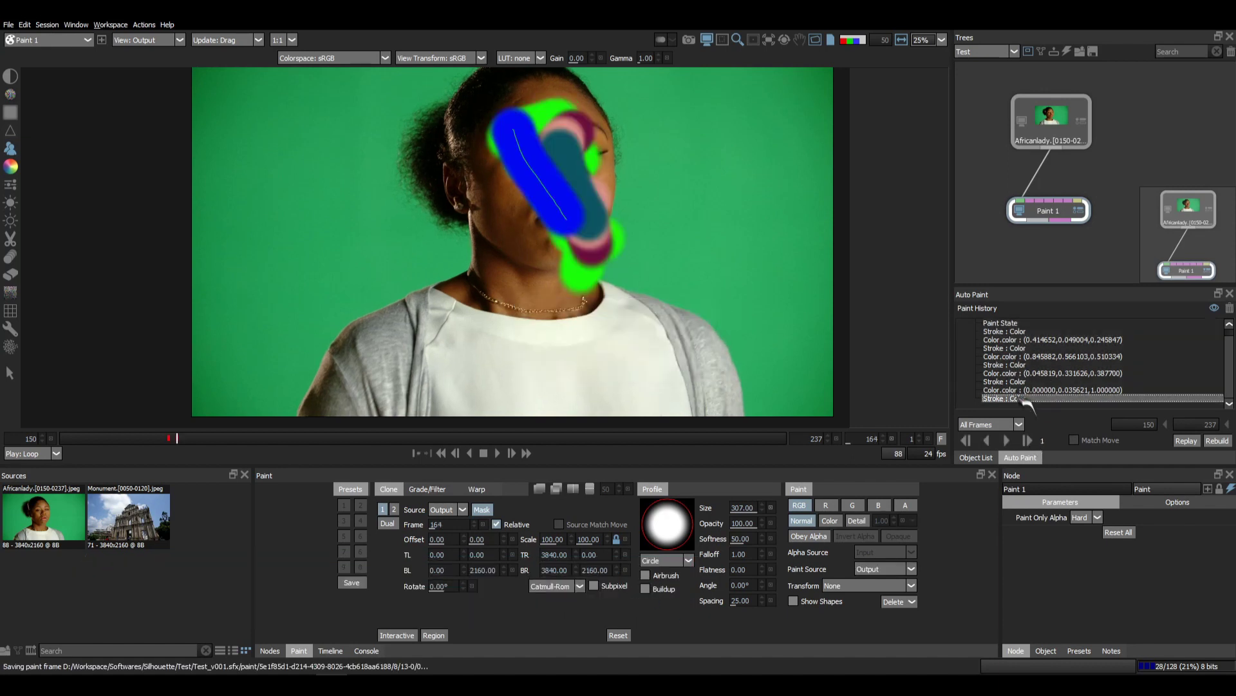
pyautogui.scroll(1, 1031, 363)
pyautogui.keyDown('shift'); pyautogui.click(1021, 332); pyautogui.keyUp('shift')
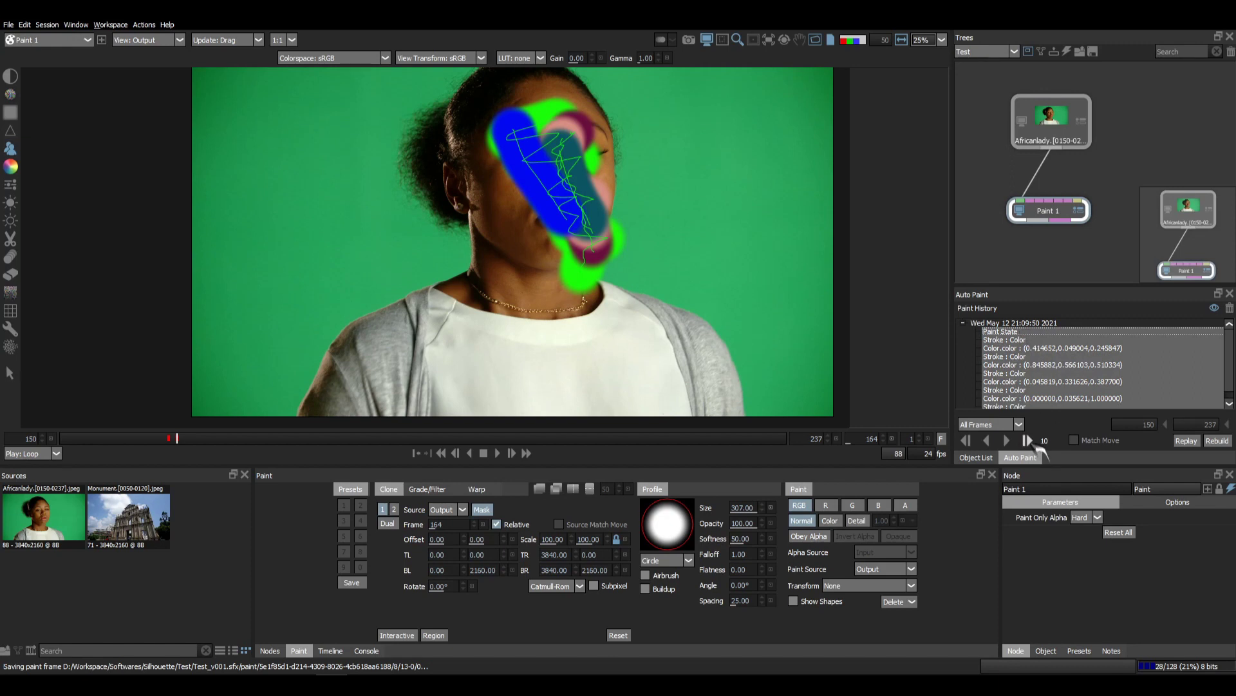
pyautogui.click(1028, 441)
pyautogui.click(1016, 425)
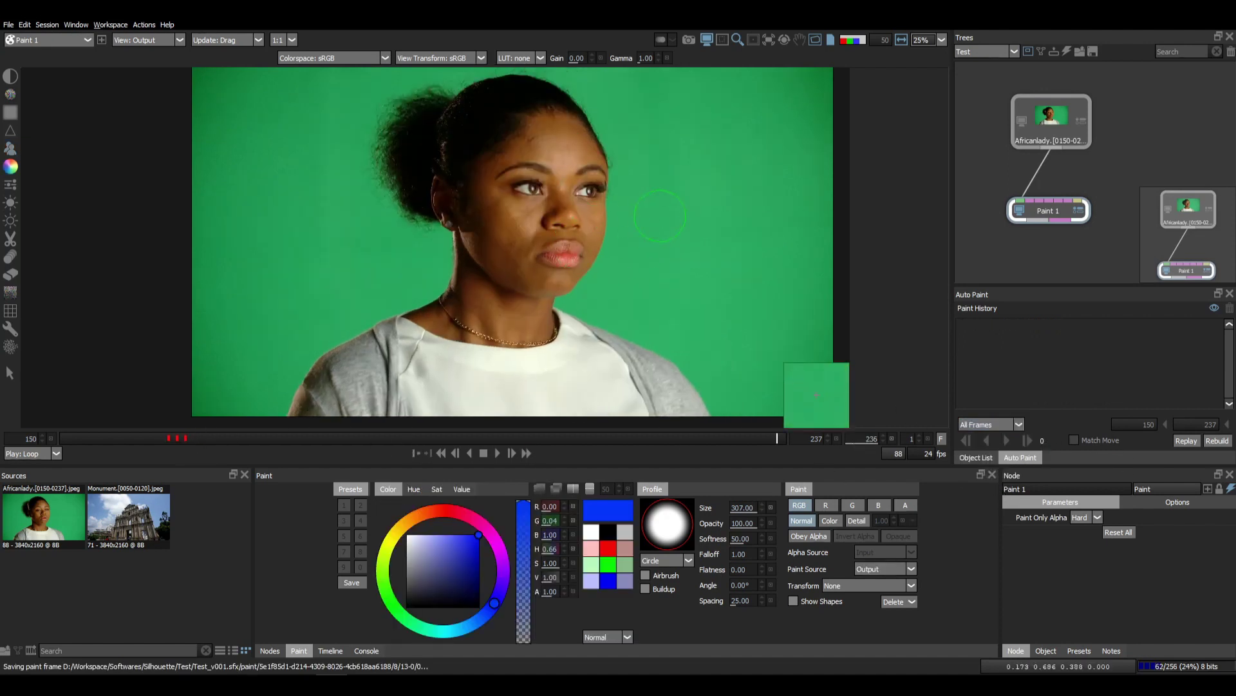
# At frame 236, pick red, enlarge the brush to 515.29 and paint a horizontal stroke on the green background beside the forehead
pyautogui.moveTo(660, 216); pyautogui.dragTo(583, 233)
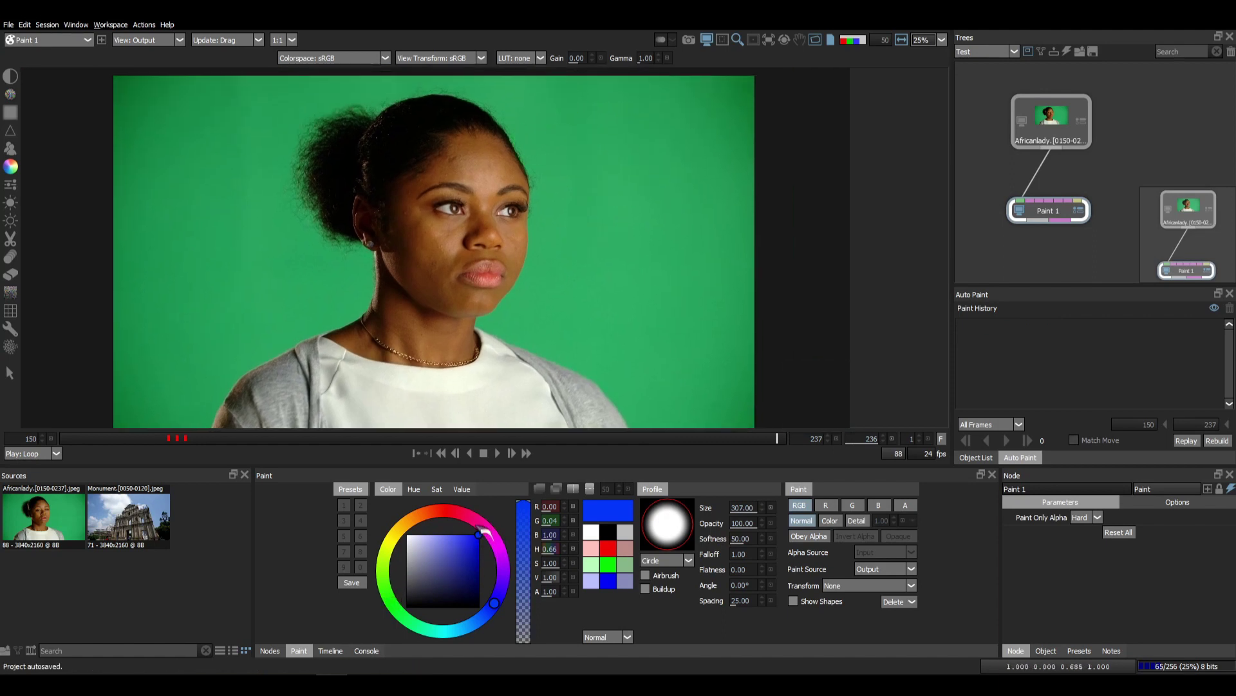
pyautogui.moveTo(485, 529); pyautogui.dragTo(444, 510)
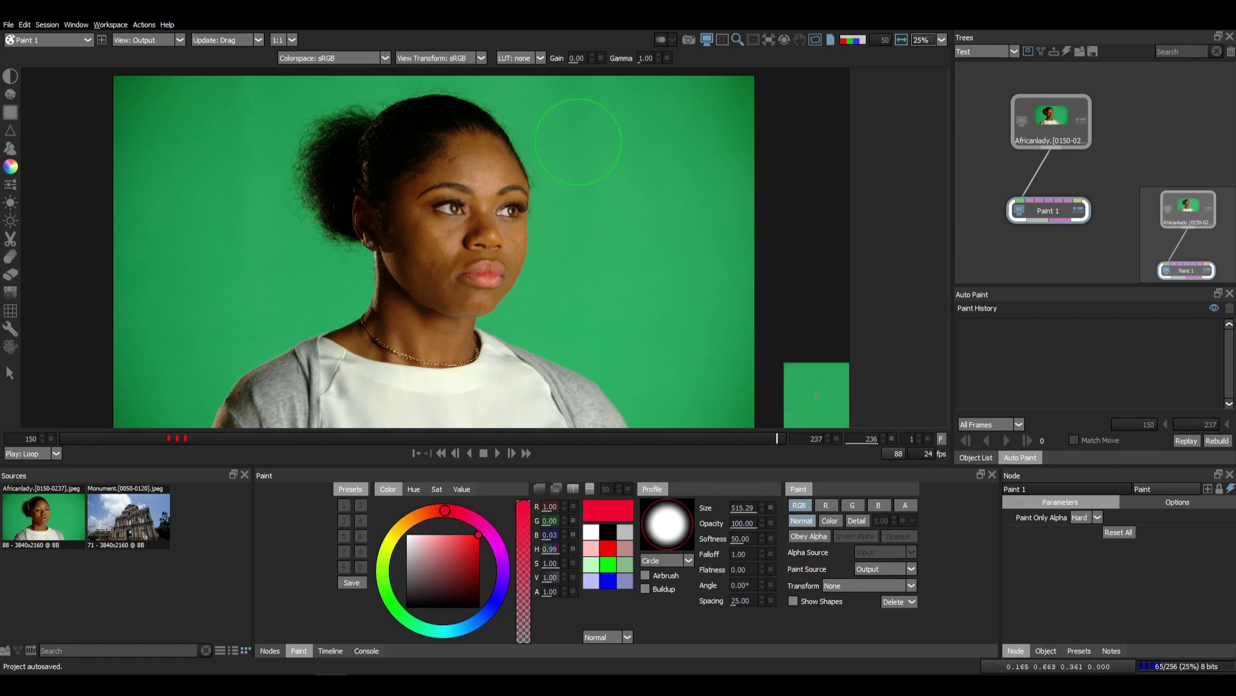
pyautogui.moveTo(562, 133); pyautogui.dragTo(704, 132)
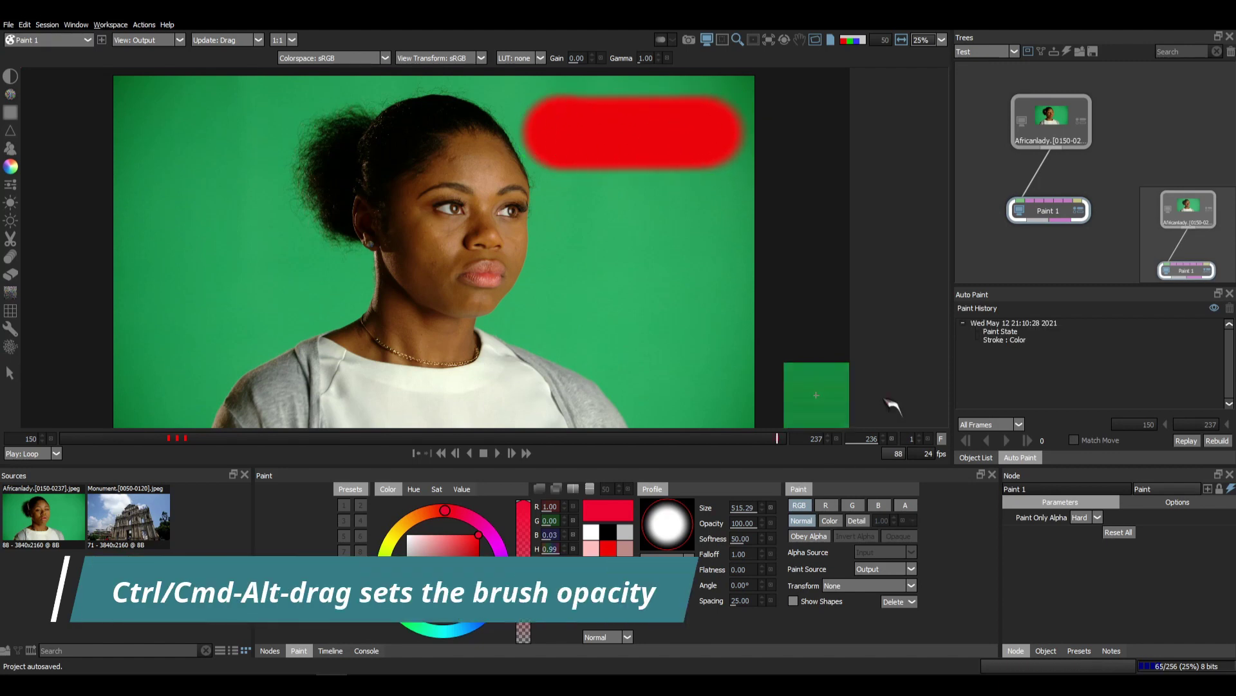
# Paint a red stroke at 50 opacity below the first one, and another at 100 opacity beside the hair bun
pyautogui.click(741, 523)
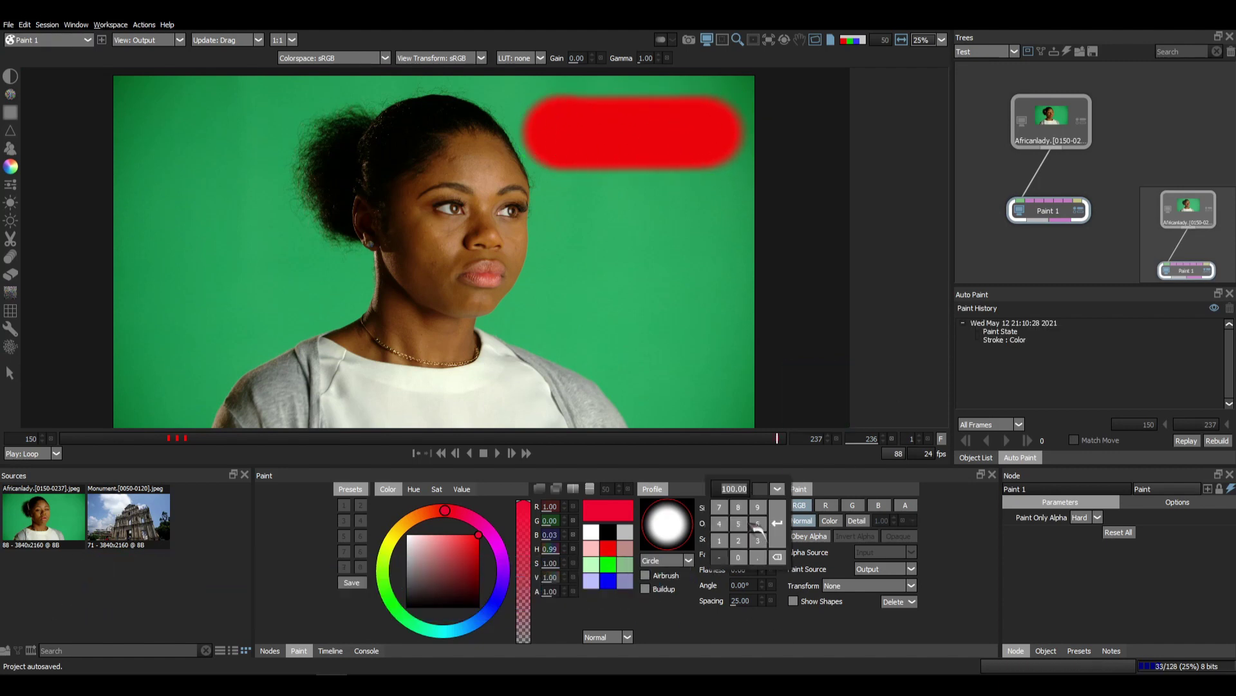
pyautogui.click(777, 522)
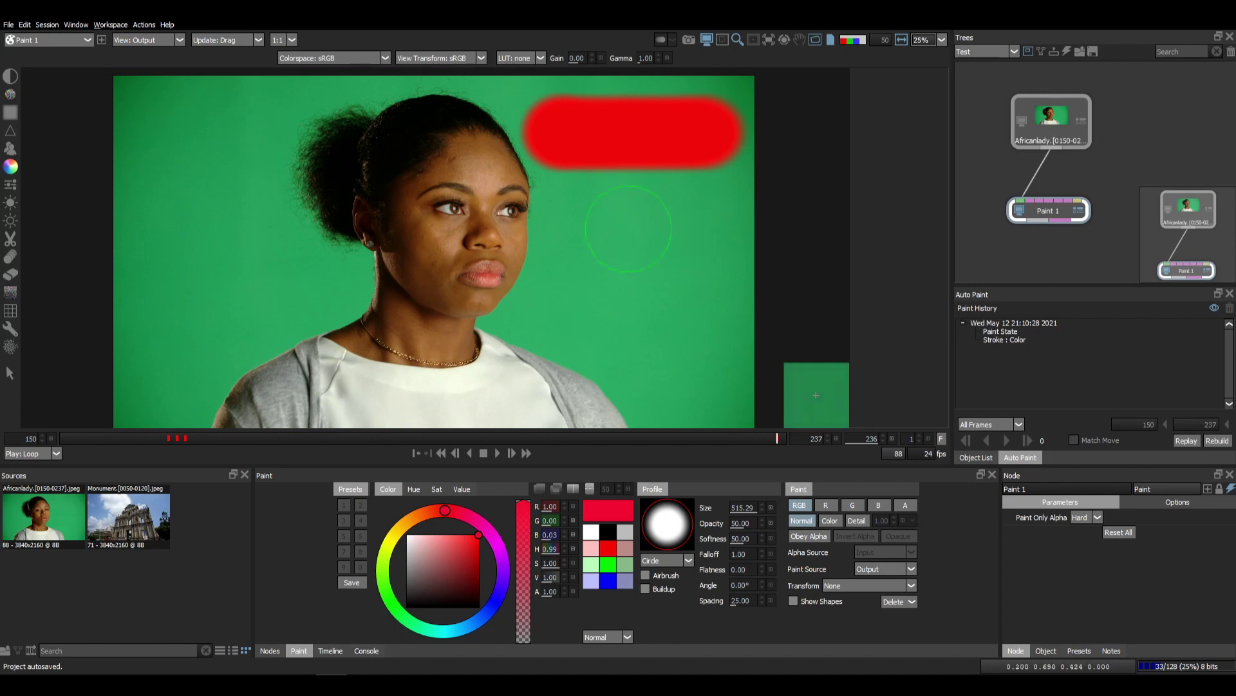
pyautogui.moveTo(583, 211); pyautogui.dragTo(708, 215)
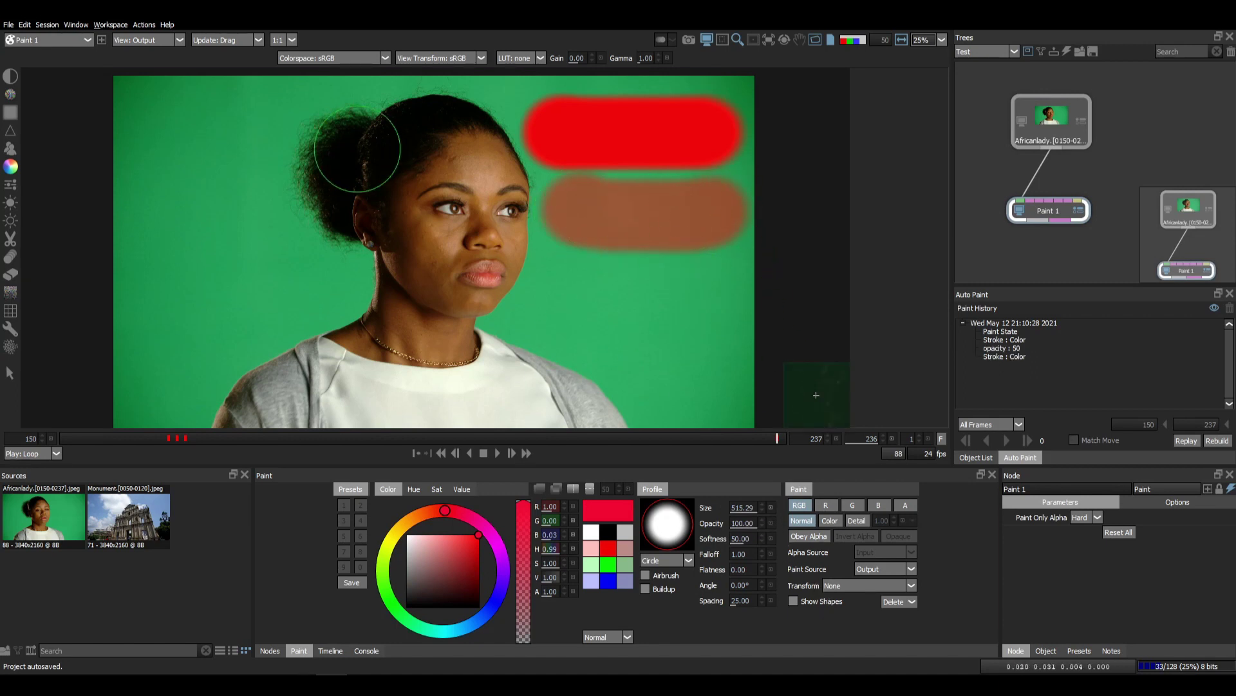
pyautogui.moveTo(172, 133); pyautogui.dragTo(305, 131)
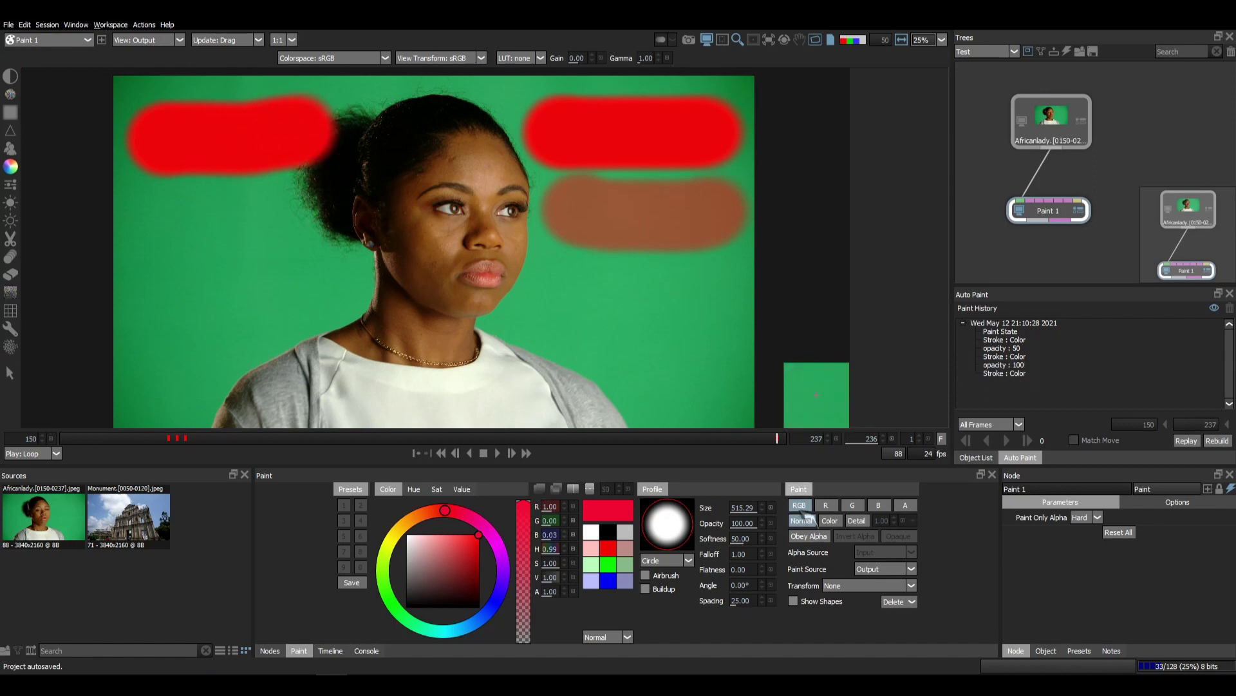
# Paint a red stroke at 99.5 opacity under the one beside the hair bun, and another at about 26.21 opacity beneath it
pyautogui.moveTo(740, 523); pyautogui.dragTo(733, 523)
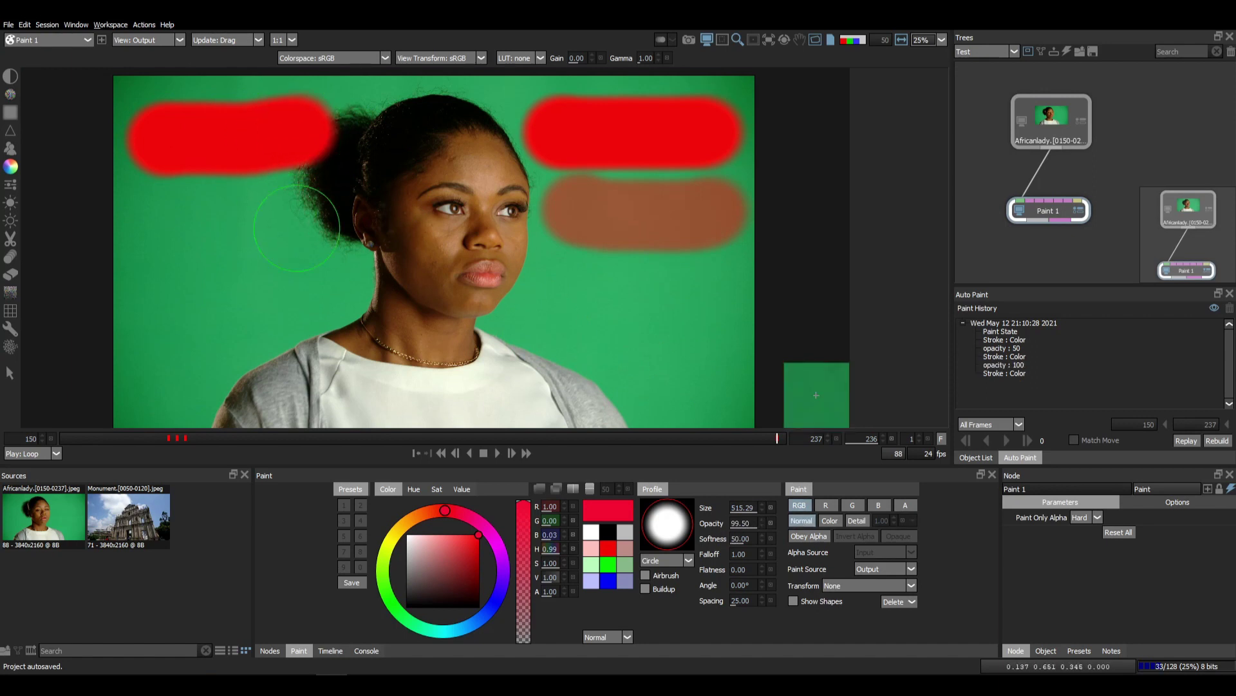
pyautogui.moveTo(172, 222); pyautogui.dragTo(291, 229)
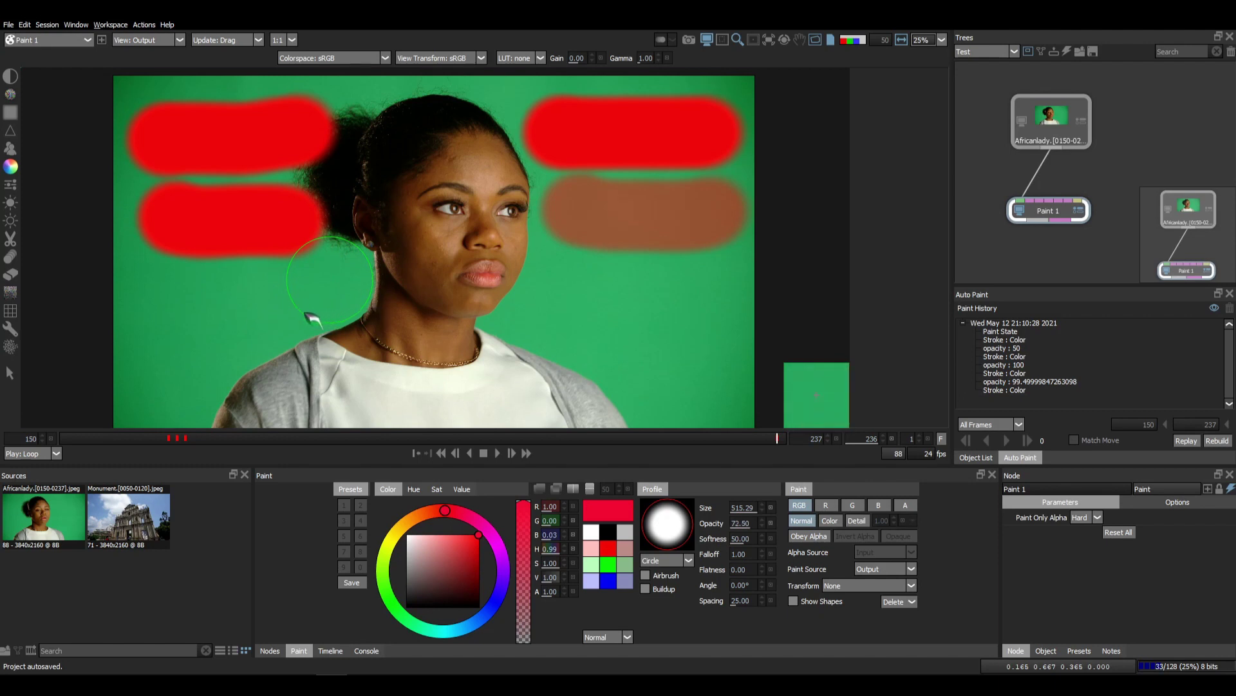
pyautogui.moveTo(174, 305); pyautogui.dragTo(303, 307)
# Raise the brush opacity, paint a red stroke across the shirt's neckline onto the background, and lower the opacity to 33.93
pyautogui.moveTo(306, 381)
pyautogui.mouseDown()
pyautogui.moveTo(323, 378)
pyautogui.moveTo(280, 376)
pyautogui.moveTo(298, 378)
pyautogui.mouseUp()
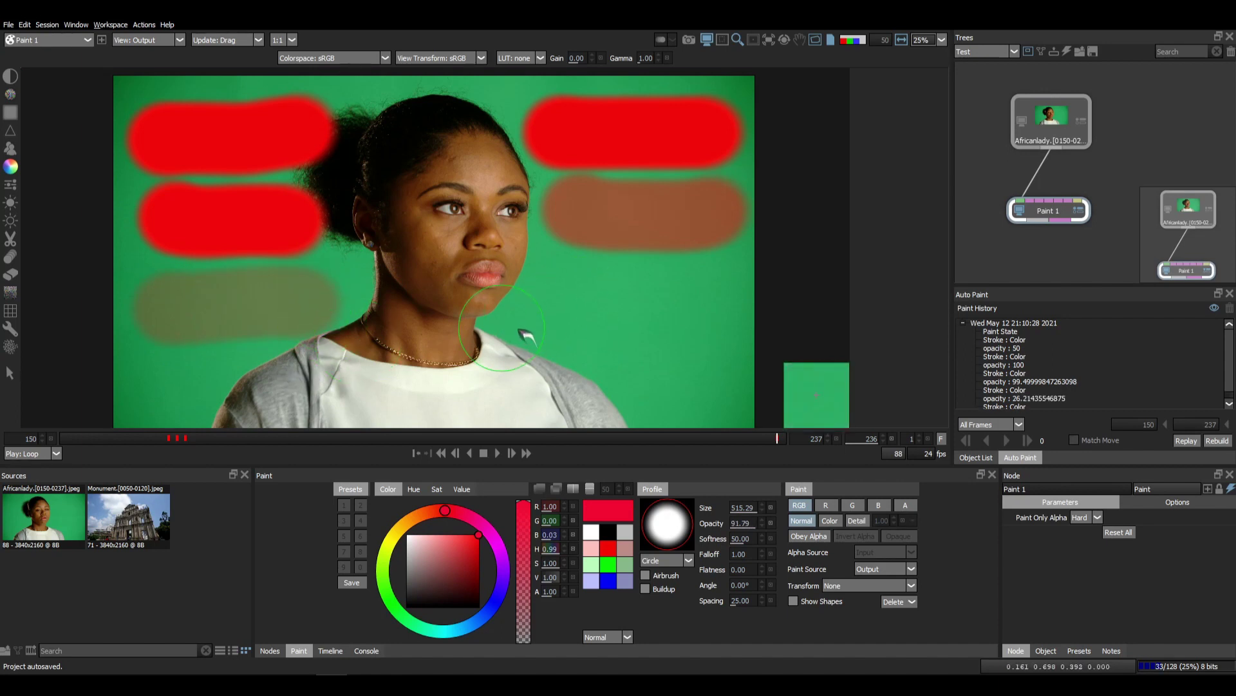
pyautogui.moveTo(460, 339); pyautogui.dragTo(601, 339)
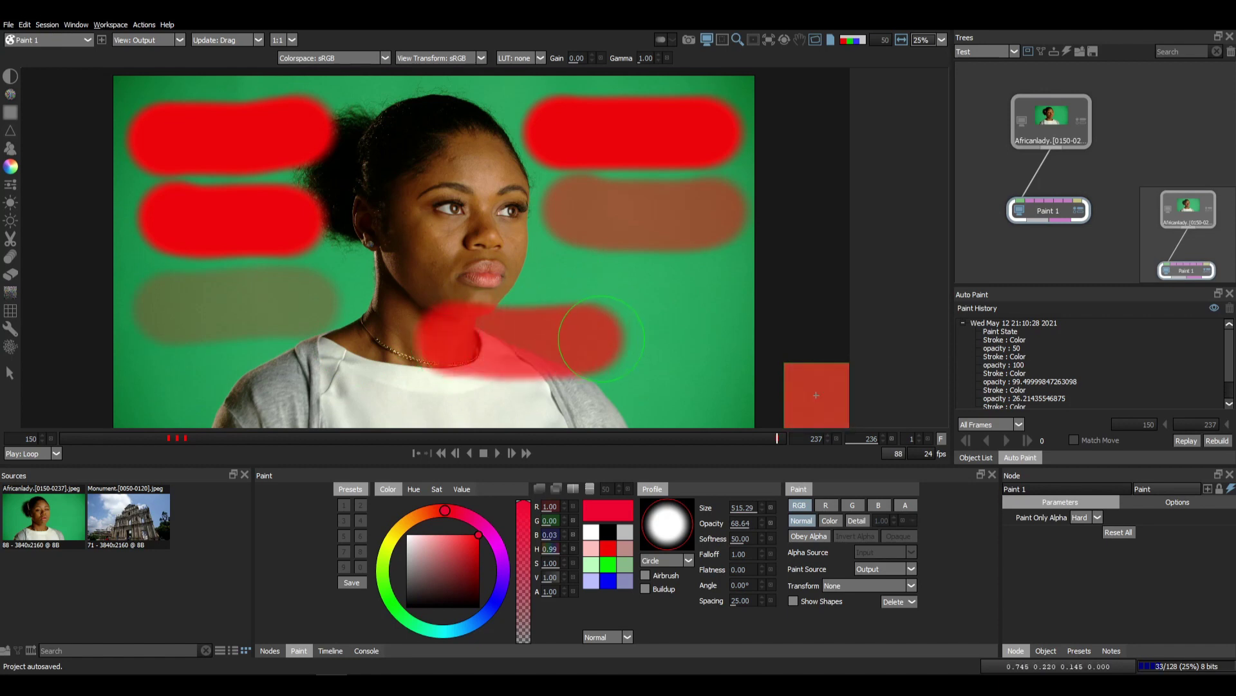
pyautogui.moveTo(387, 362); pyautogui.dragTo(435, 356)
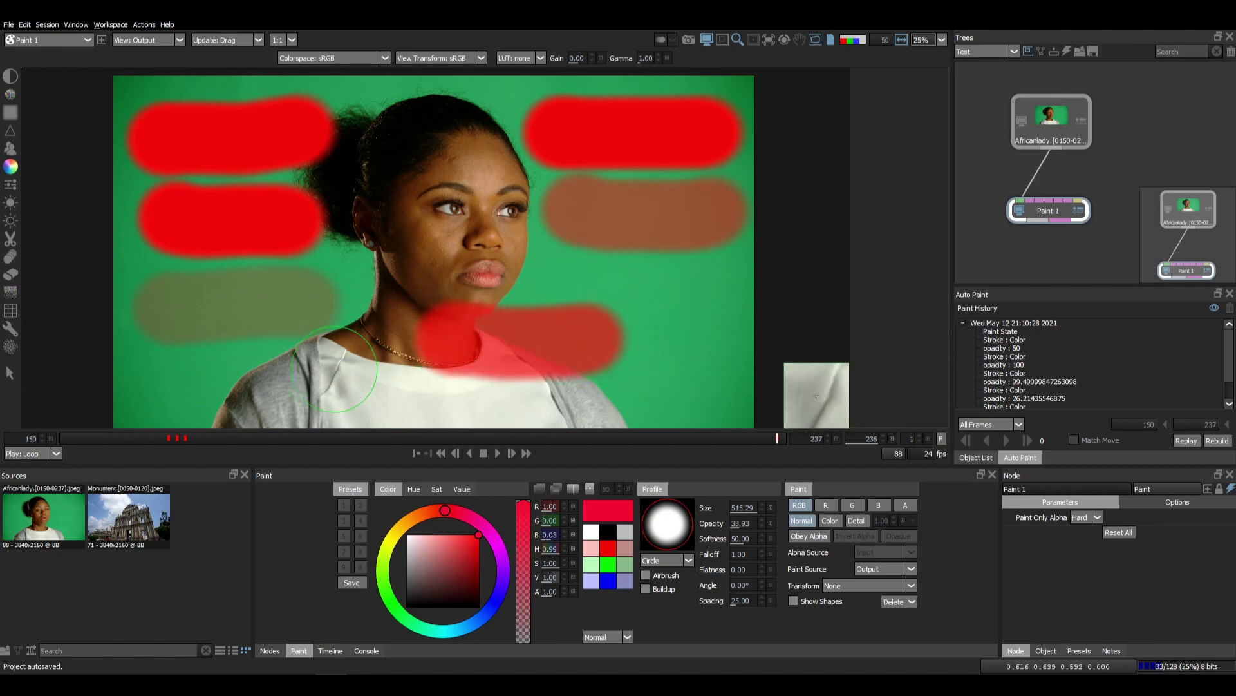
pyautogui.moveTo(269, 363); pyautogui.dragTo(353, 350)
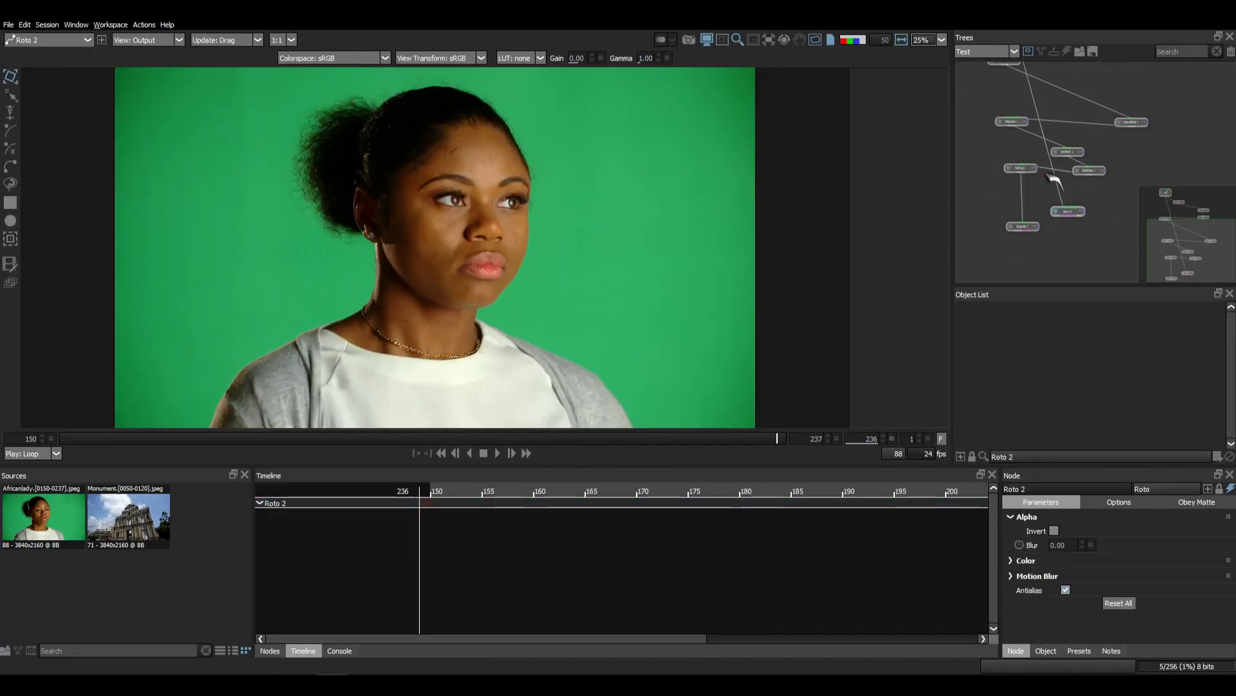
# Examine the whole node tree in an enlarged view to see how its connection lines cross
pyautogui.scroll(-3, 1060, 173)
pyautogui.moveTo(1124, 90); pyautogui.dragTo(670, 245)
pyautogui.press('F2')
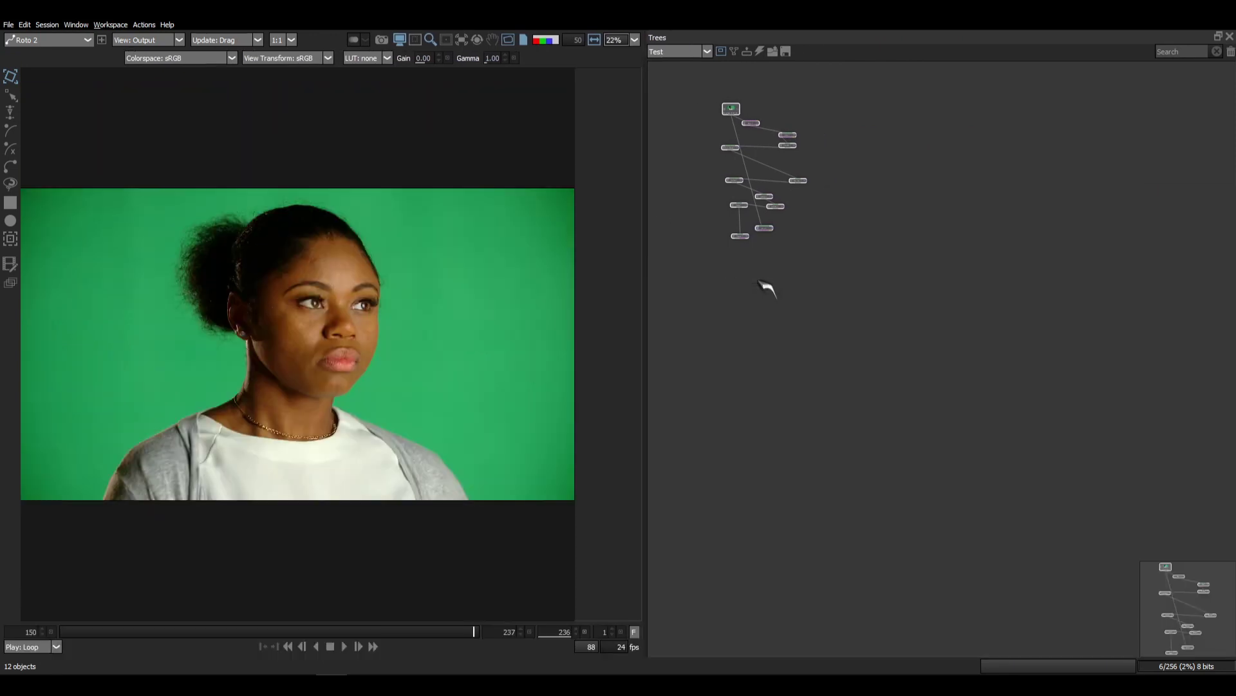
pyautogui.scroll(4, 762, 195)
pyautogui.moveTo(798, 221); pyautogui.dragTo(1046, 390)
pyautogui.moveTo(744, 219); pyautogui.dragTo(917, 496)
pyautogui.click(747, 228)
pyautogui.press('`')
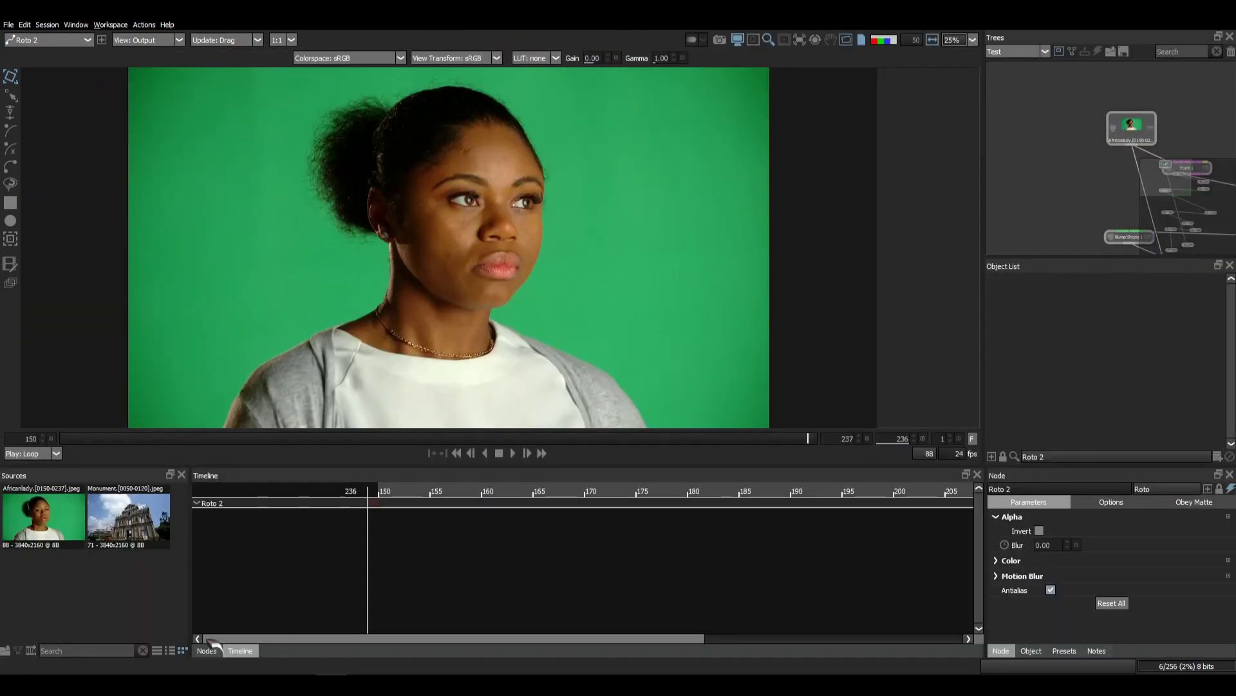
# Add a Dot node from the Utility nodes to an empty area beside the Paint 1 node
pyautogui.click(207, 650)
pyautogui.click(633, 489)
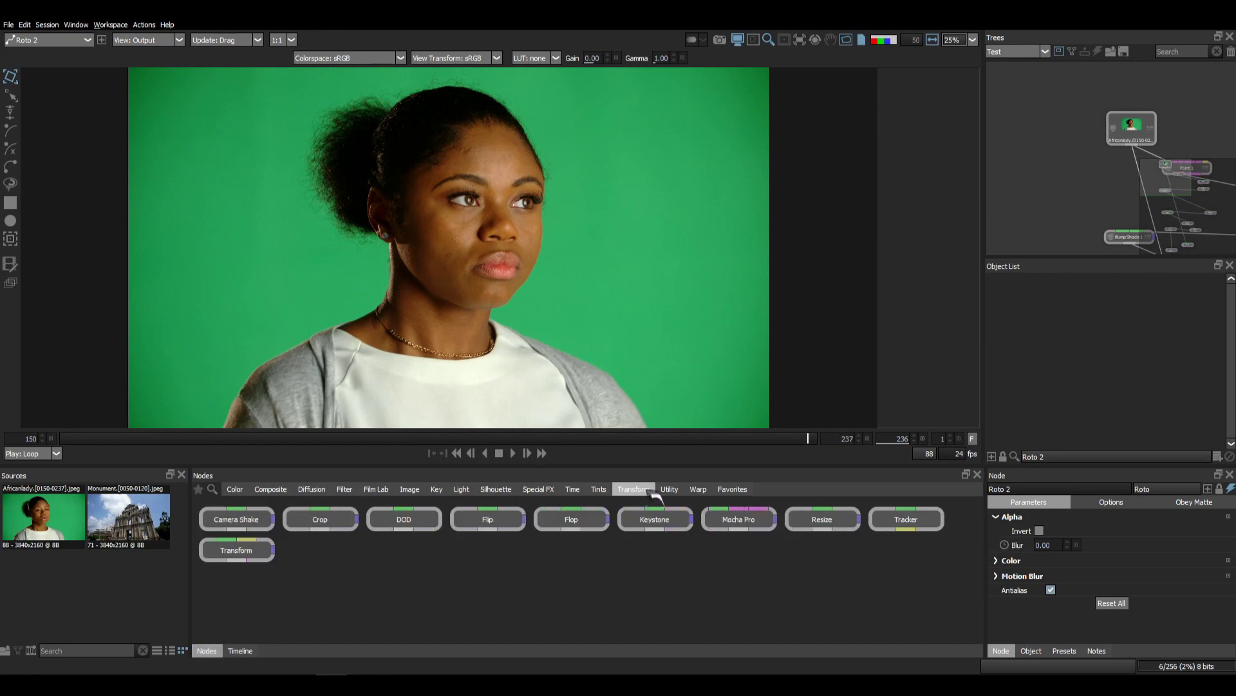
pyautogui.click(670, 488)
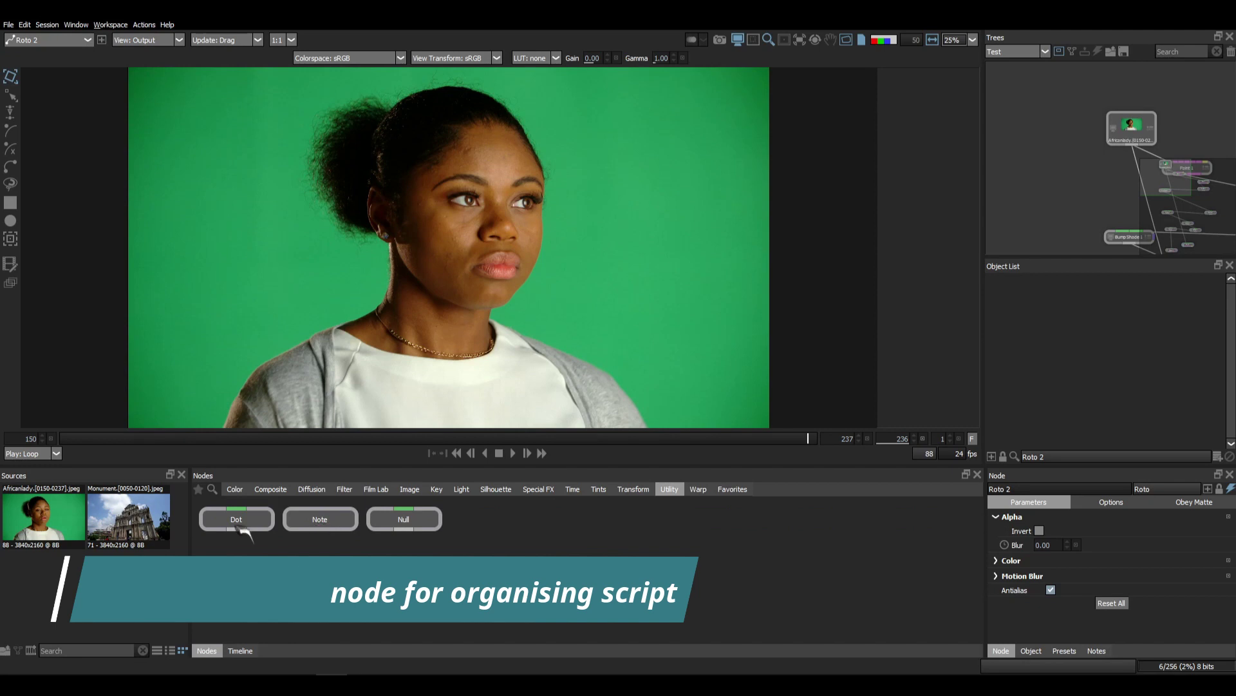
pyautogui.moveTo(1100, 201); pyautogui.dragTo(1030, 139)
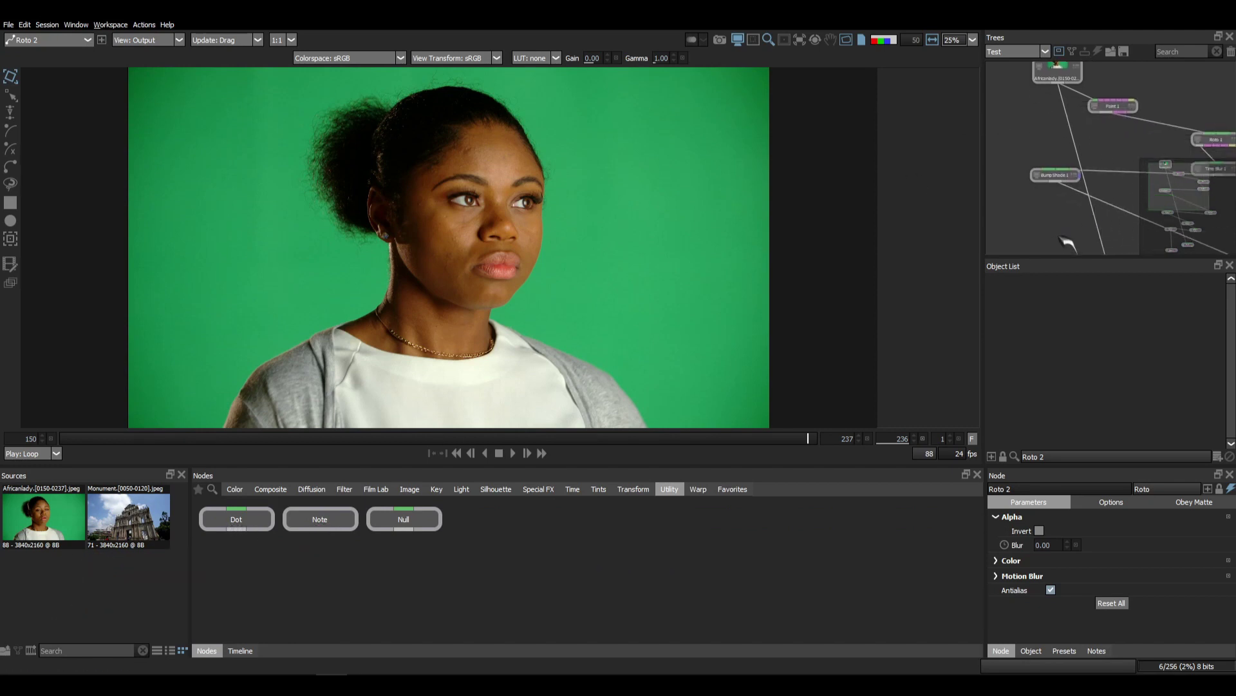
pyautogui.moveTo(236, 520); pyautogui.dragTo(1028, 125)
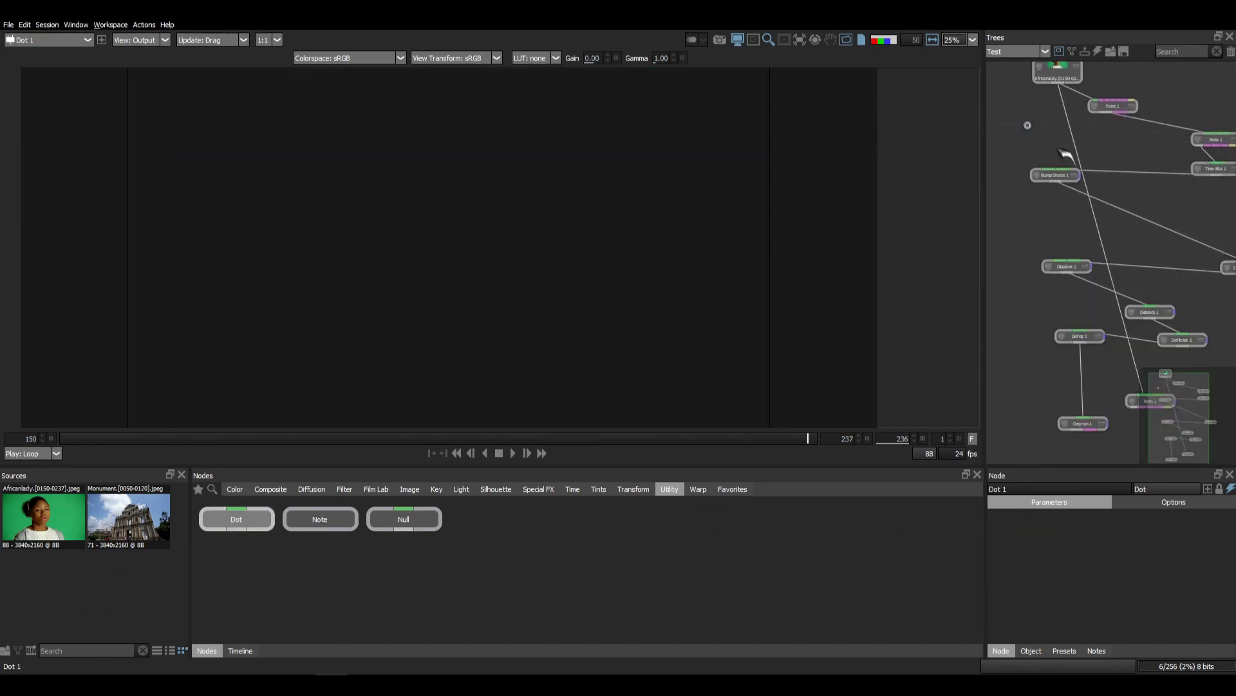
# Enlarge the node tree, move the source clip node and place the dot on its outgoing connection
pyautogui.scroll(2, 1029, 127)
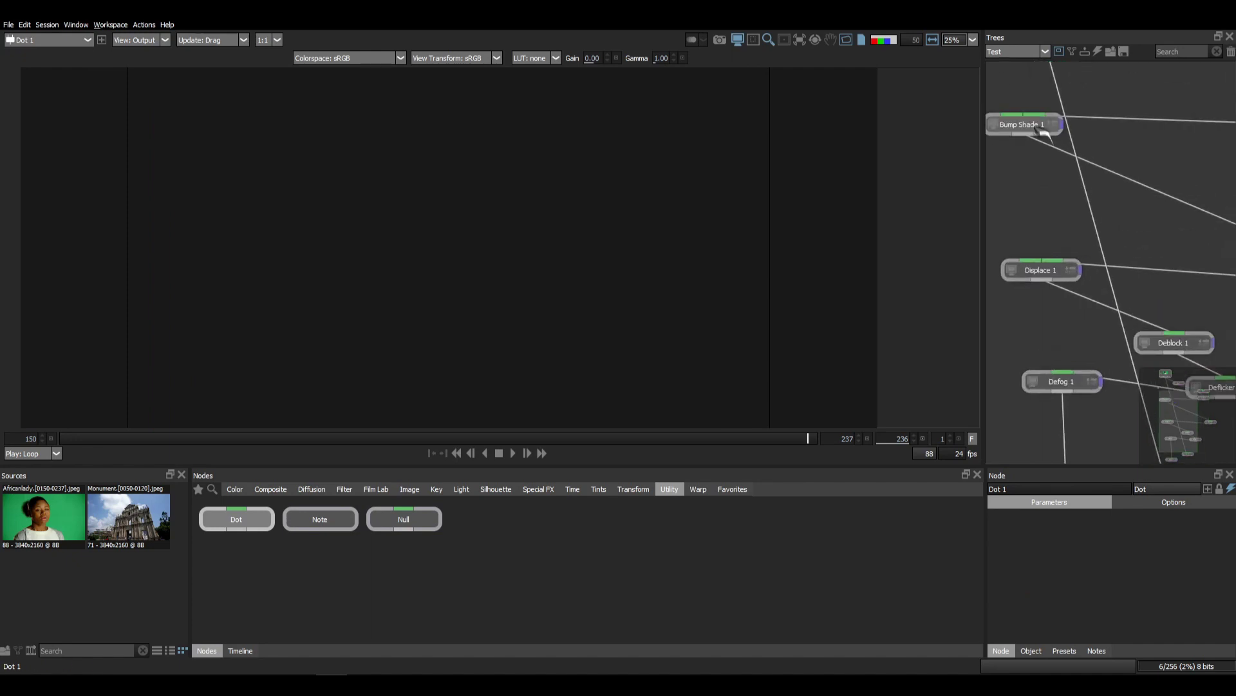
pyautogui.press('F2')
pyautogui.moveTo(901, 155); pyautogui.dragTo(1104, 430)
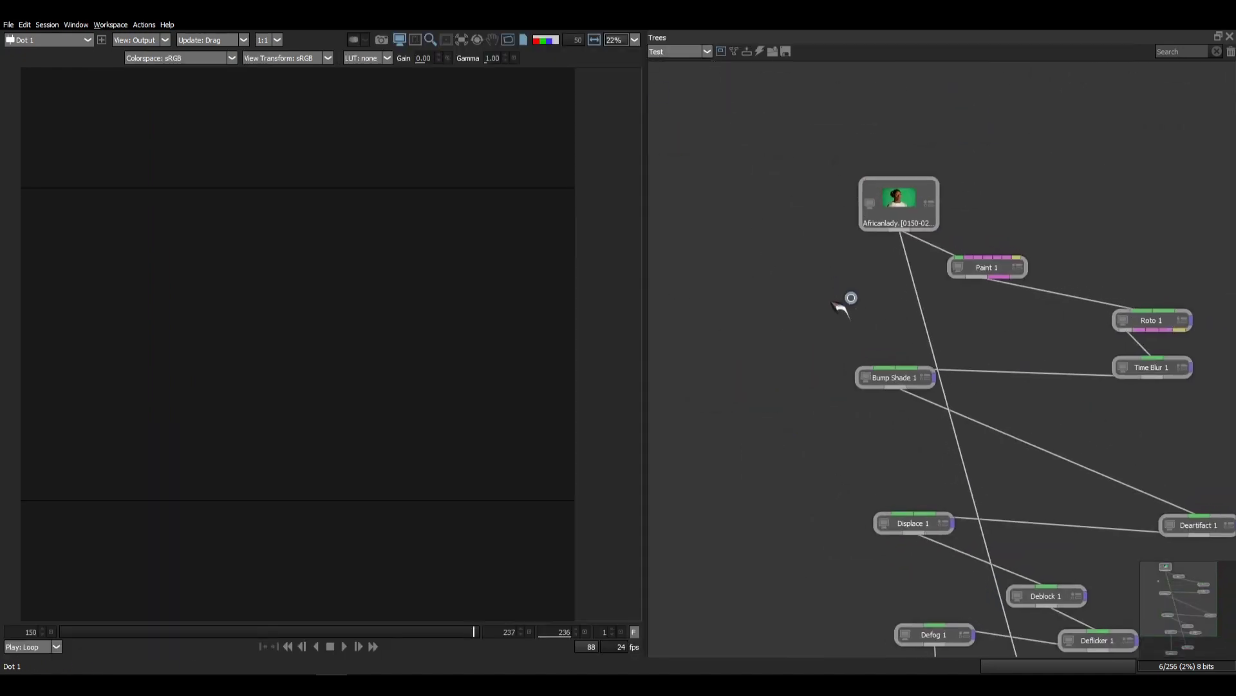
pyautogui.moveTo(852, 298); pyautogui.dragTo(840, 278)
pyautogui.moveTo(899, 207); pyautogui.dragTo(863, 153)
pyautogui.moveTo(841, 277); pyautogui.dragTo(880, 187)
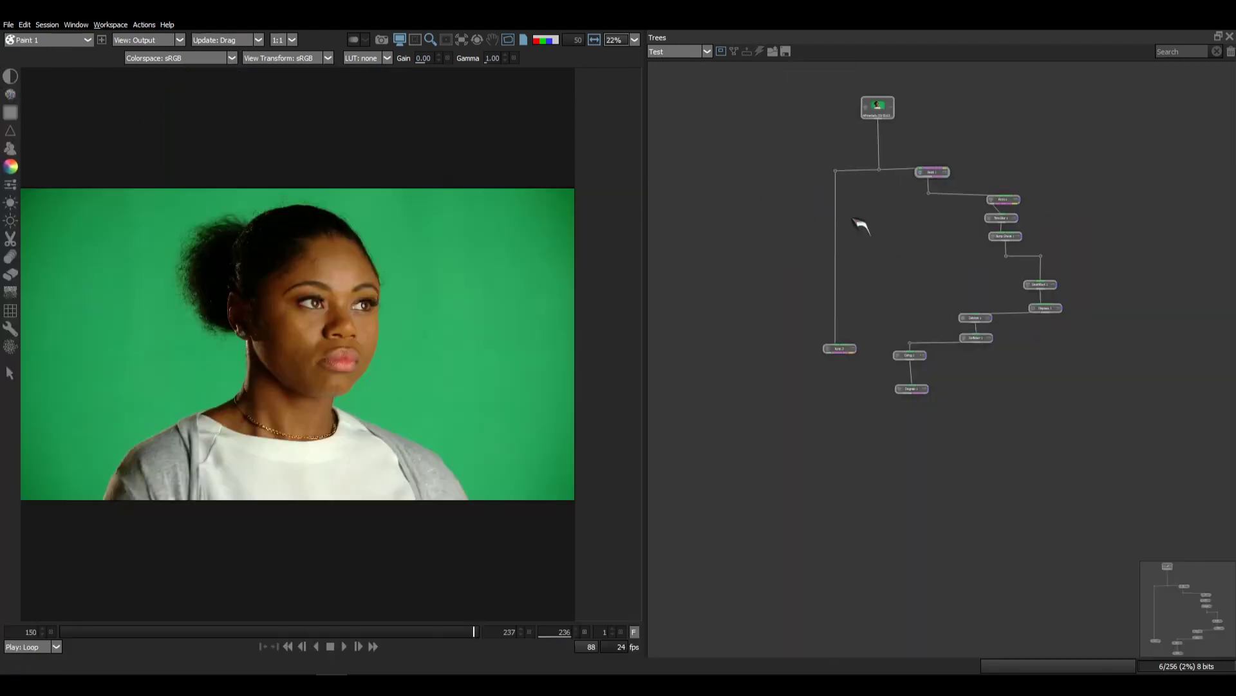
# Nudge the source clip node and the two dots below it to straighten their connections
pyautogui.moveTo(892, 293); pyautogui.dragTo(906, 344)
pyautogui.scroll(4, 886, 200)
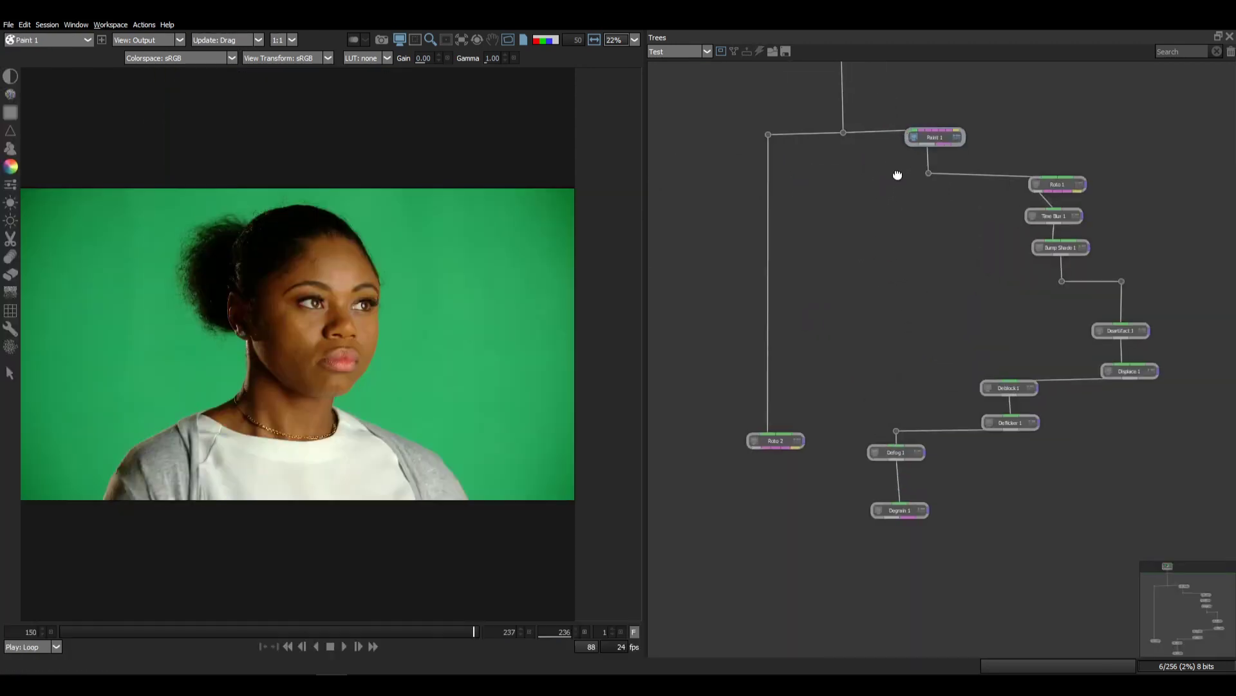
pyautogui.moveTo(898, 174); pyautogui.dragTo(936, 341)
pyautogui.moveTo(892, 197); pyautogui.dragTo(893, 206)
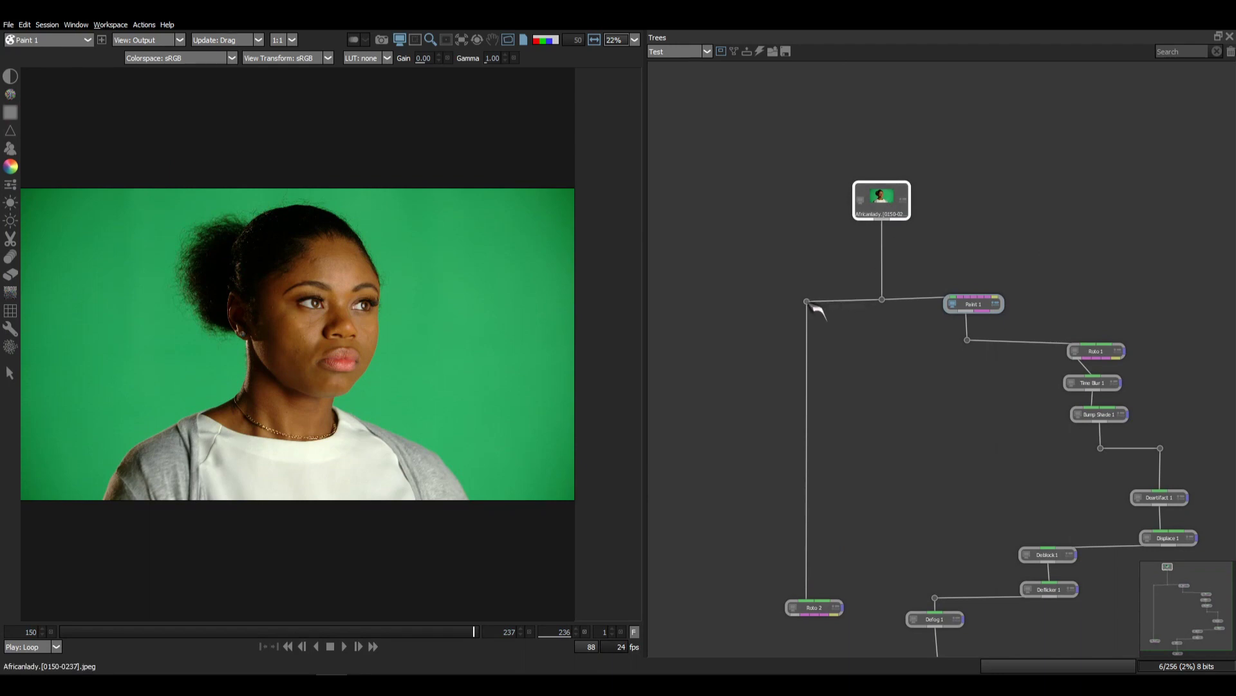
pyautogui.moveTo(807, 301); pyautogui.dragTo(806, 294)
pyautogui.moveTo(884, 299); pyautogui.dragTo(882, 296)
# Move the Degrain 1 node slightly closer to Defog 1 at the end of the tree
pyautogui.moveTo(931, 427); pyautogui.dragTo(871, 345)
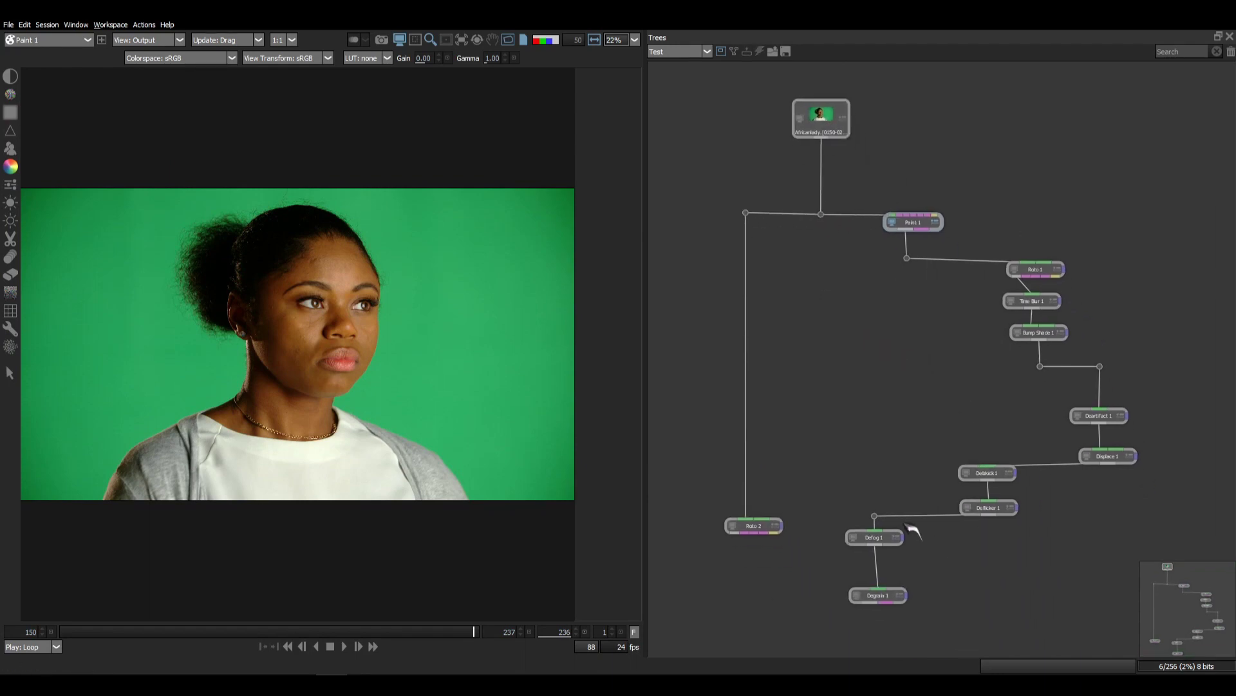
pyautogui.moveTo(880, 595); pyautogui.dragTo(883, 584)
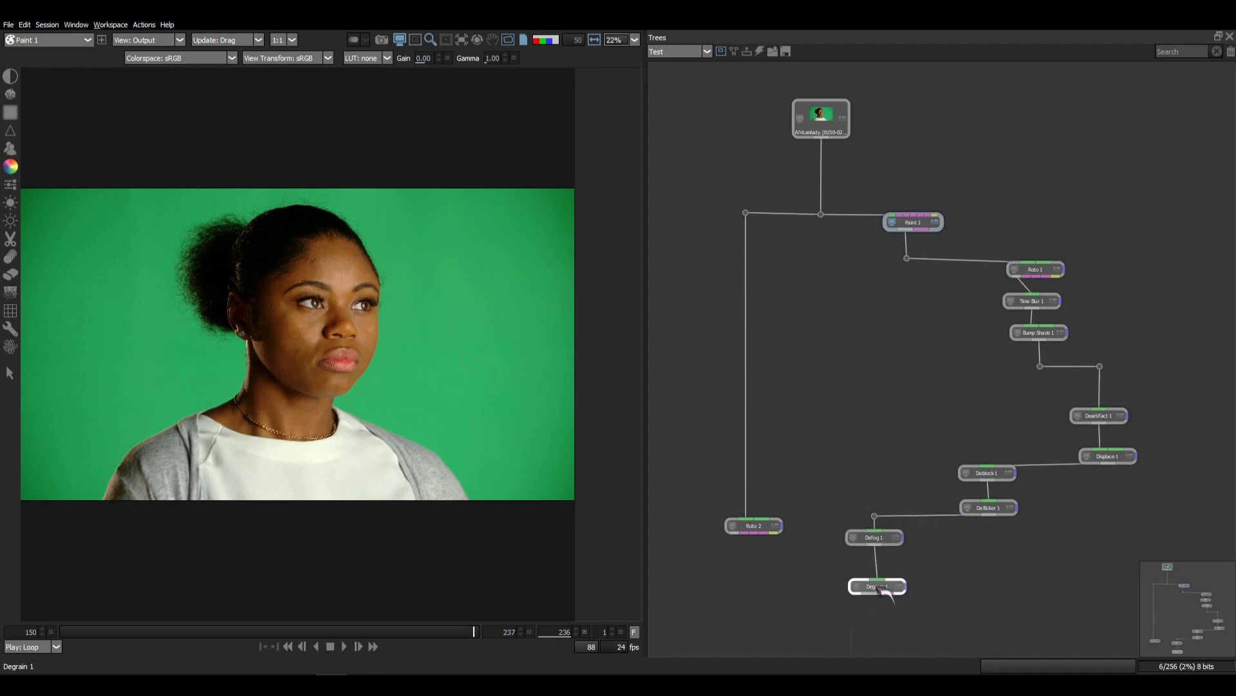
pyautogui.click(973, 552)
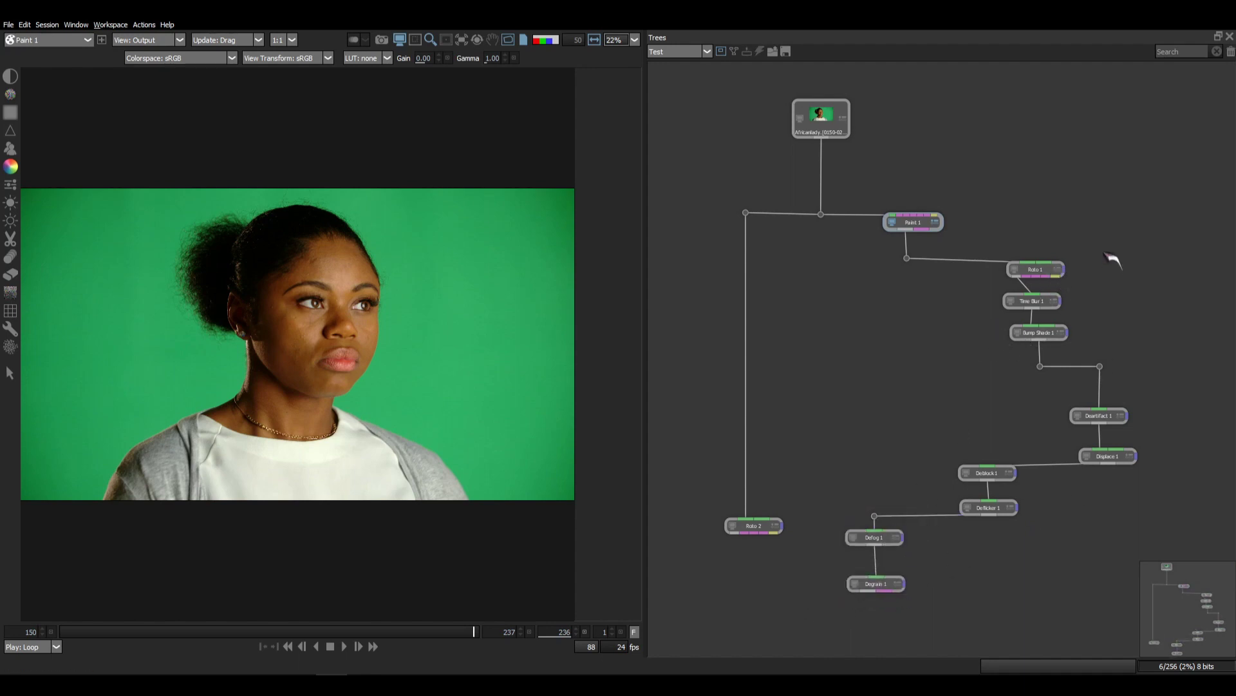
pyautogui.moveTo(969, 352); pyautogui.dragTo(951, 352)
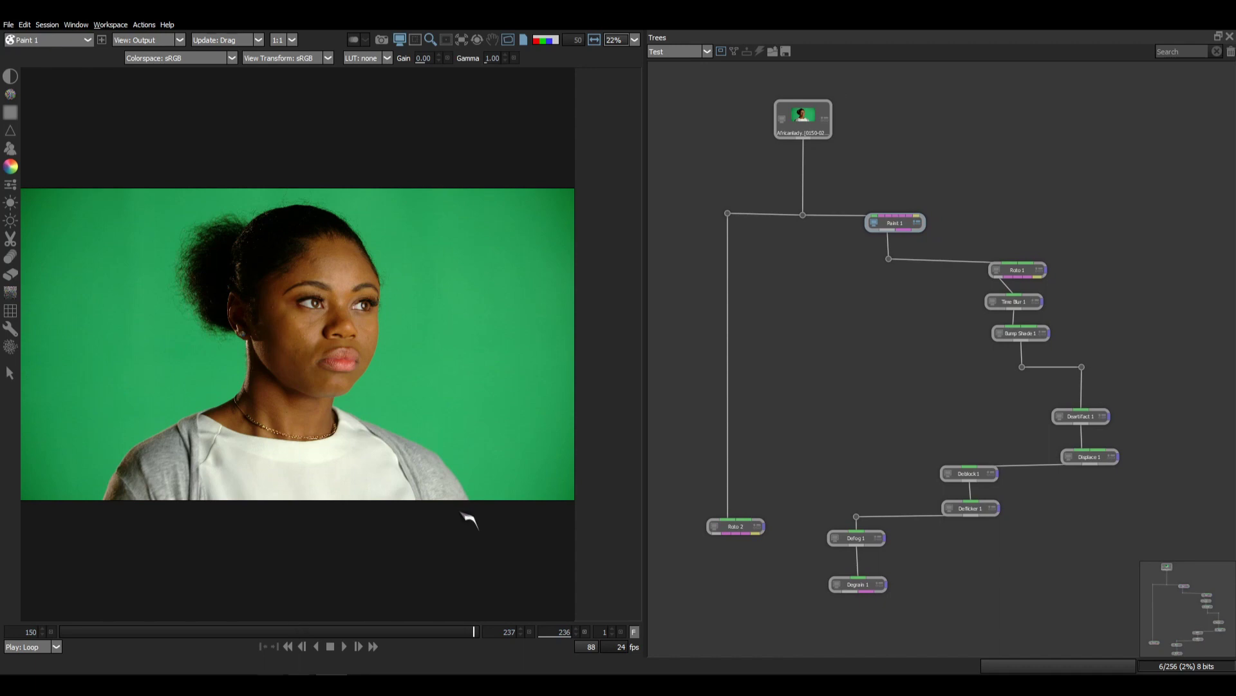
# Return to the layout with the node library and add a Note node from Utility beside the source clip node
pyautogui.press('F2')
pyautogui.click(210, 650)
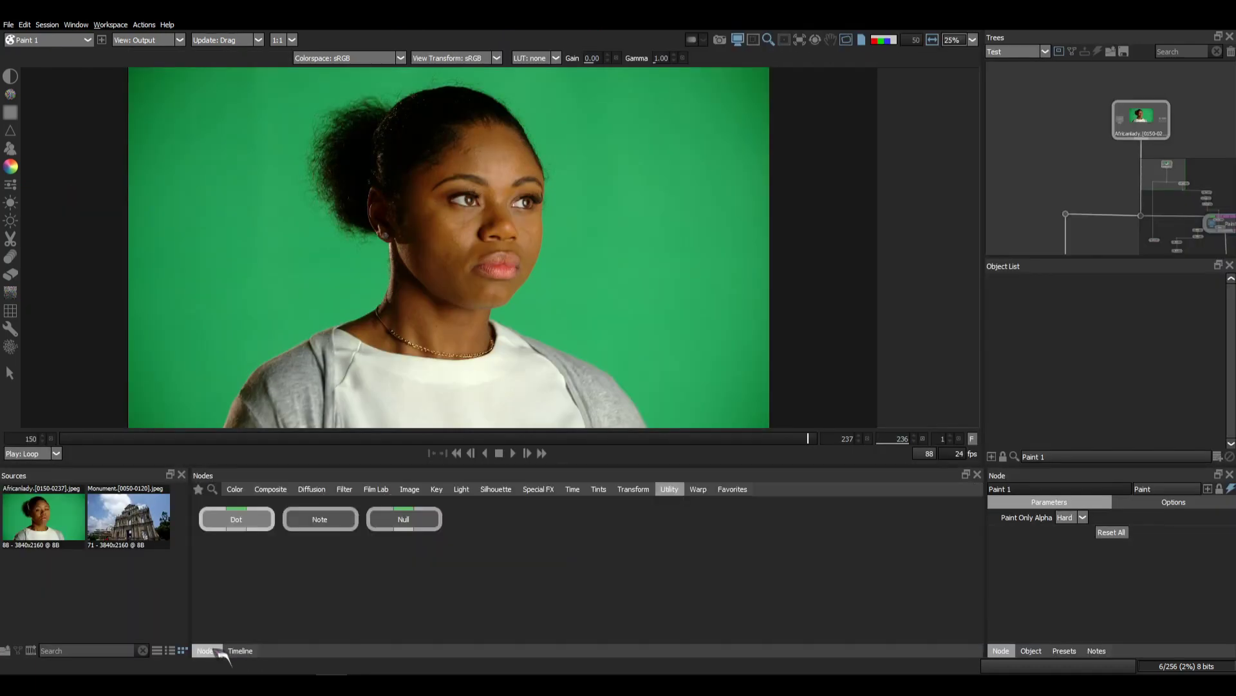
pyautogui.moveTo(332, 535); pyautogui.dragTo(1032, 164)
pyautogui.moveTo(1024, 257); pyautogui.dragTo(1010, 298)
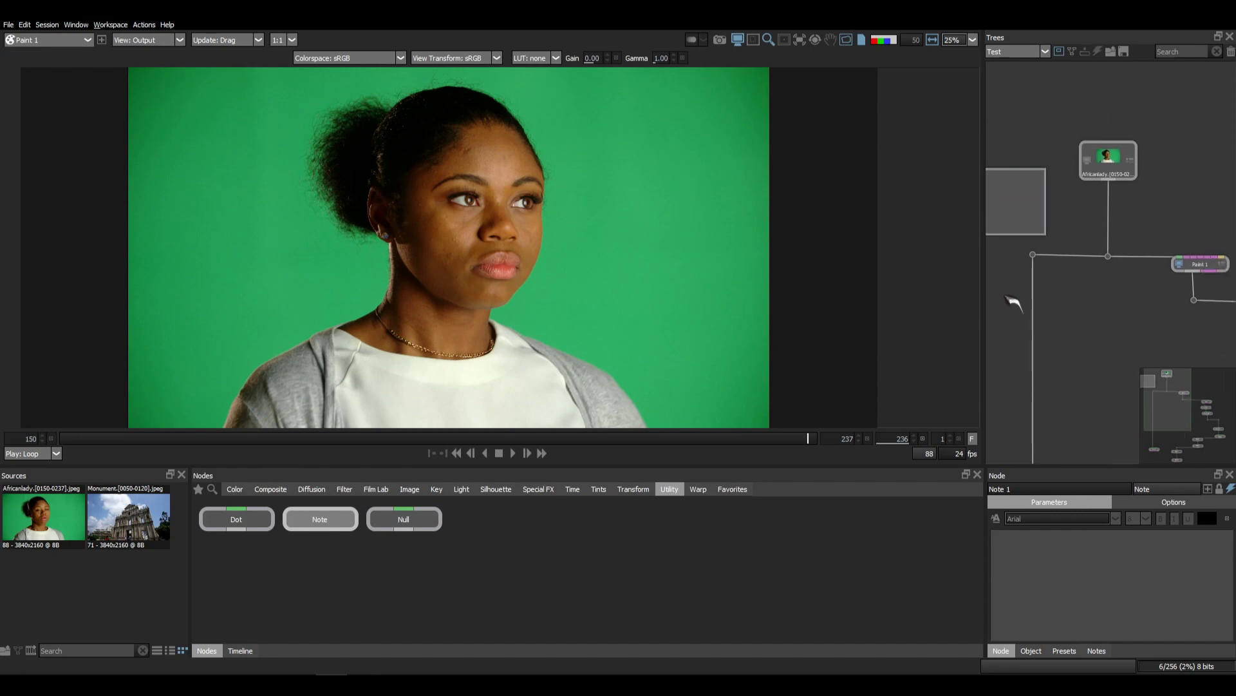
# Place the note near the Paint 1 node with the text "paint out" and set the word "out" to size 14
pyautogui.scroll(-1, 1024, 295)
pyautogui.press('F1')
pyautogui.moveTo(711, 224); pyautogui.dragTo(1148, 148)
pyautogui.hotkey('shift', 'F2')
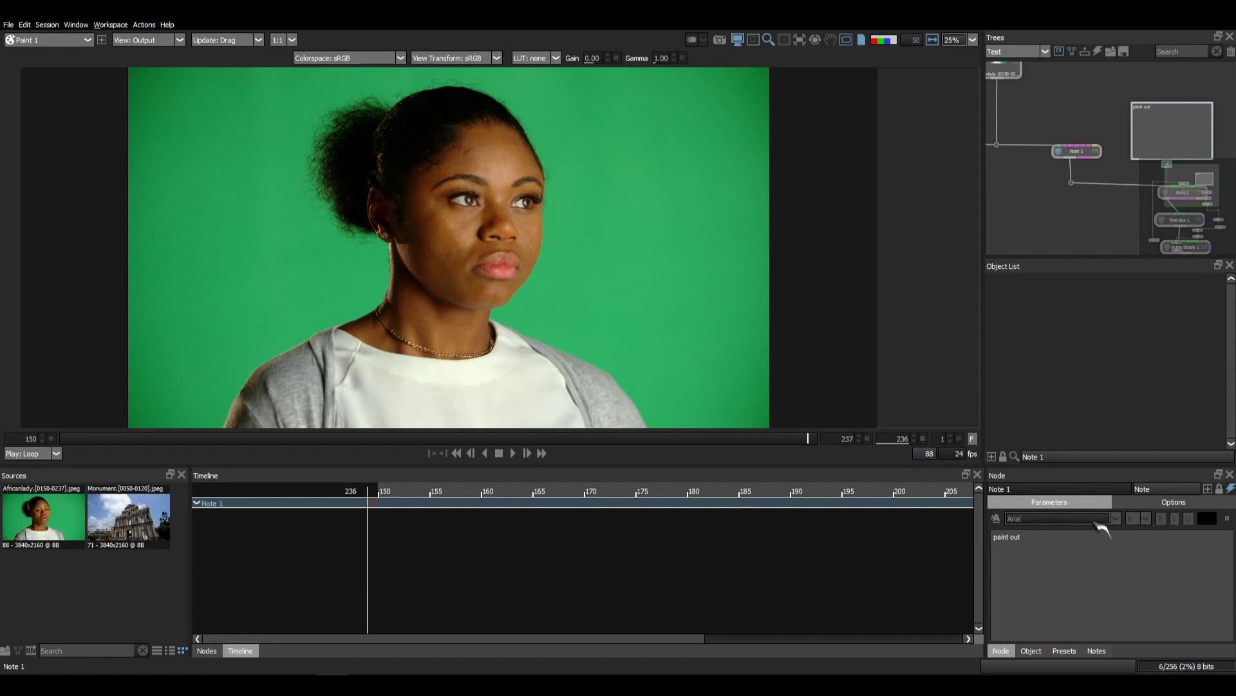
pyautogui.click(997, 521)
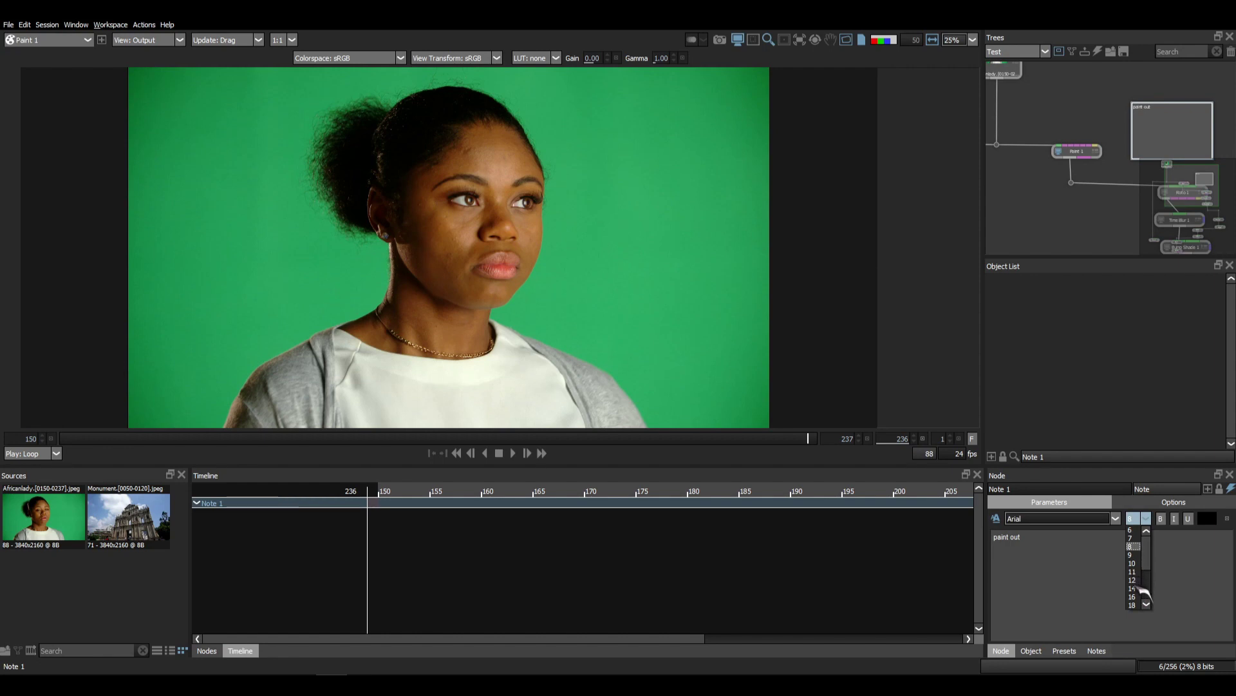
pyautogui.click(1135, 588)
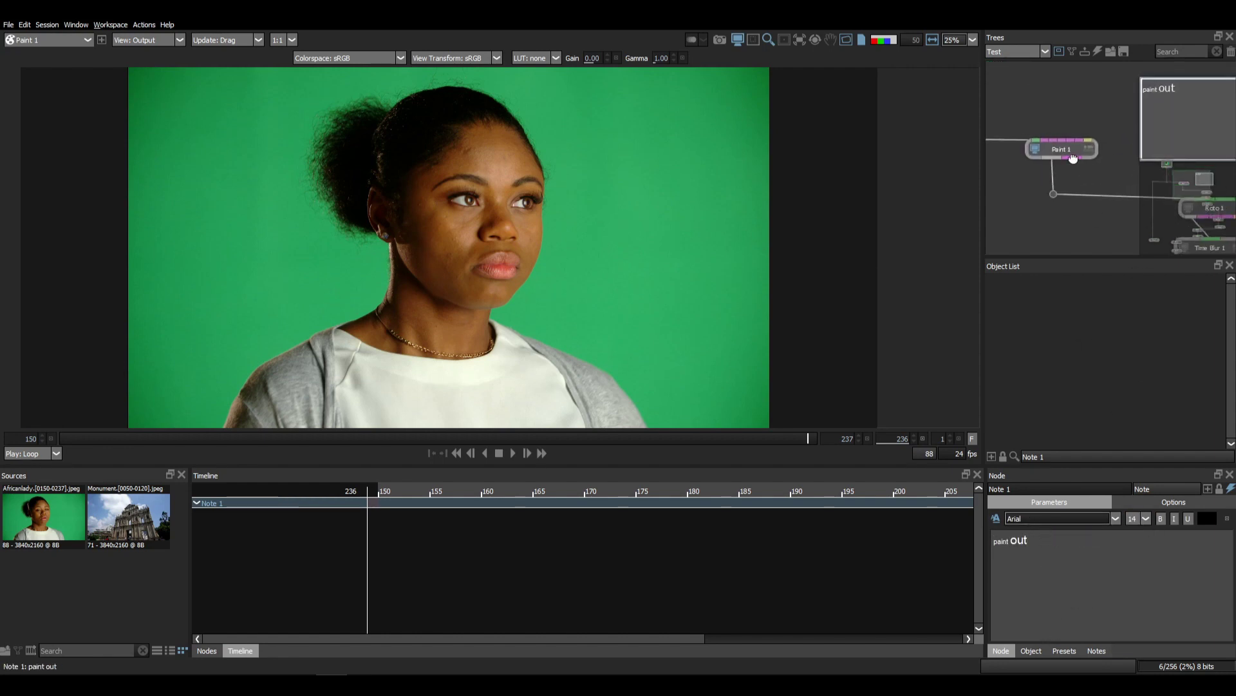
# Move the "paint out" note behind the Paint 1 node and move a copy of the note to the Roto 2 node
pyautogui.moveTo(1073, 159); pyautogui.dragTo(1029, 145)
pyautogui.scroll(-1, 1029, 144)
pyautogui.moveTo(1143, 75)
pyautogui.mouseDown()
pyautogui.moveTo(1038, 105)
pyautogui.moveTo(1029, 97)
pyautogui.mouseUp()
pyautogui.click(1104, 149)
pyautogui.moveTo(1104, 149); pyautogui.dragTo(1140, 135)
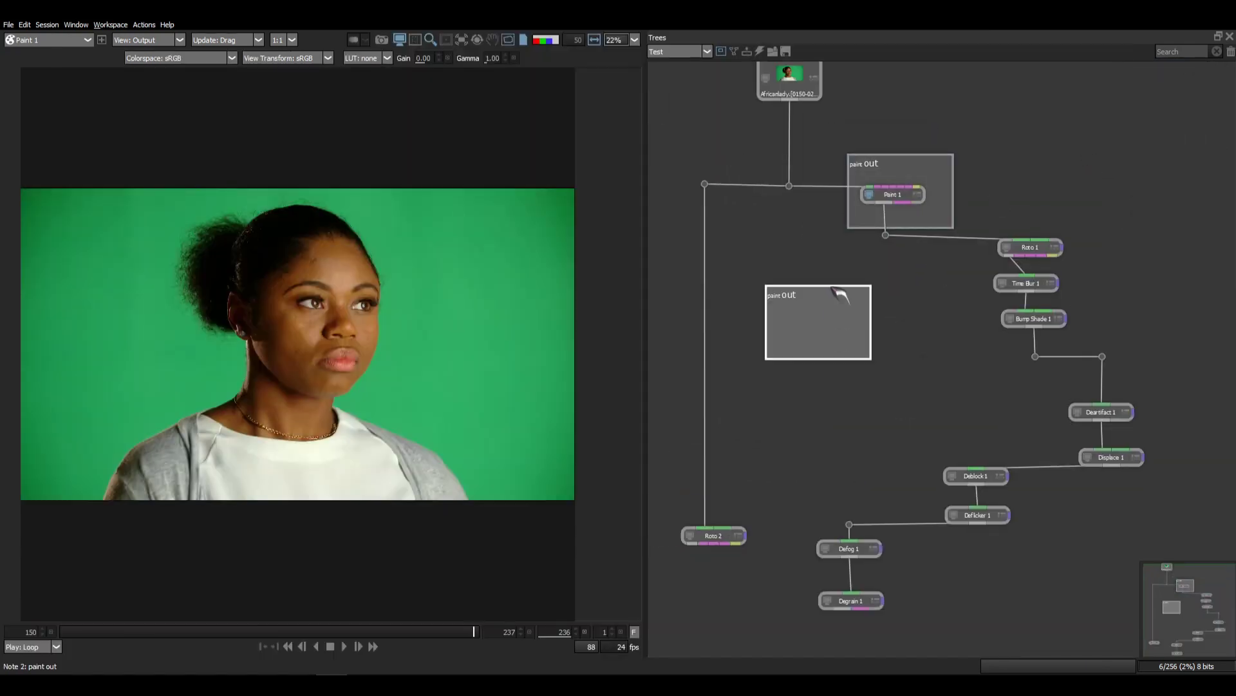
pyautogui.moveTo(782, 291); pyautogui.dragTo(673, 504)
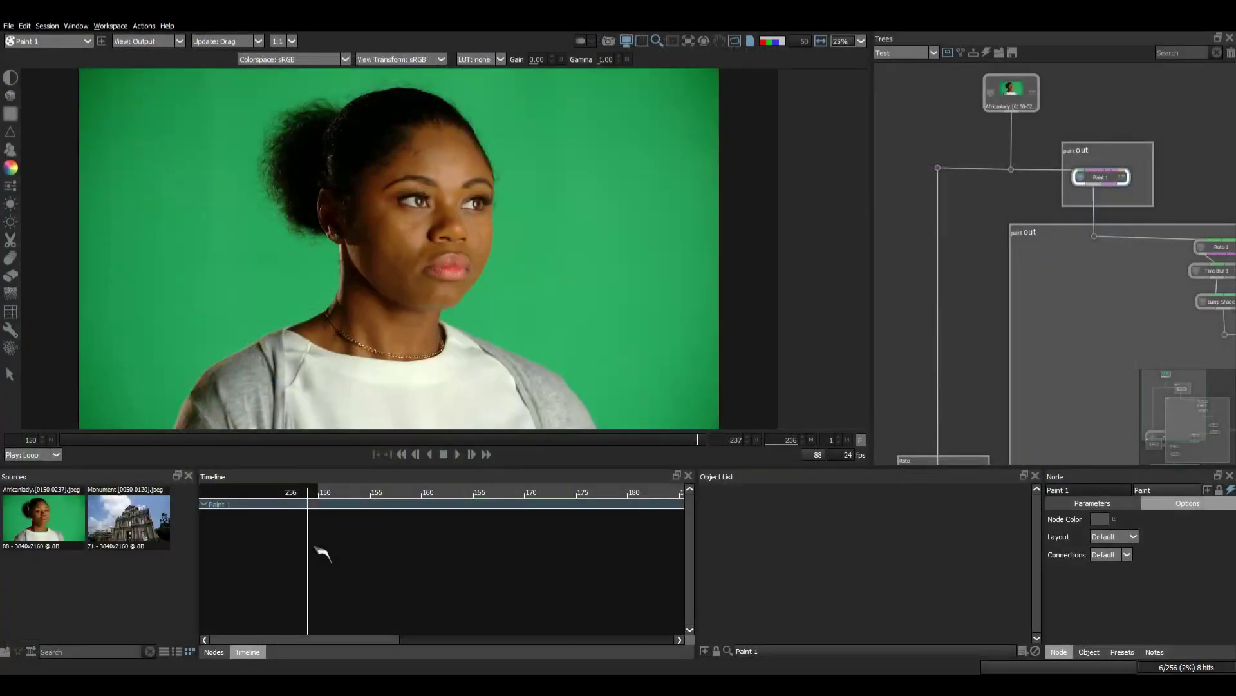
# Open the Paint 1 node's settings and show its parameters
pyautogui.click(1004, 91)
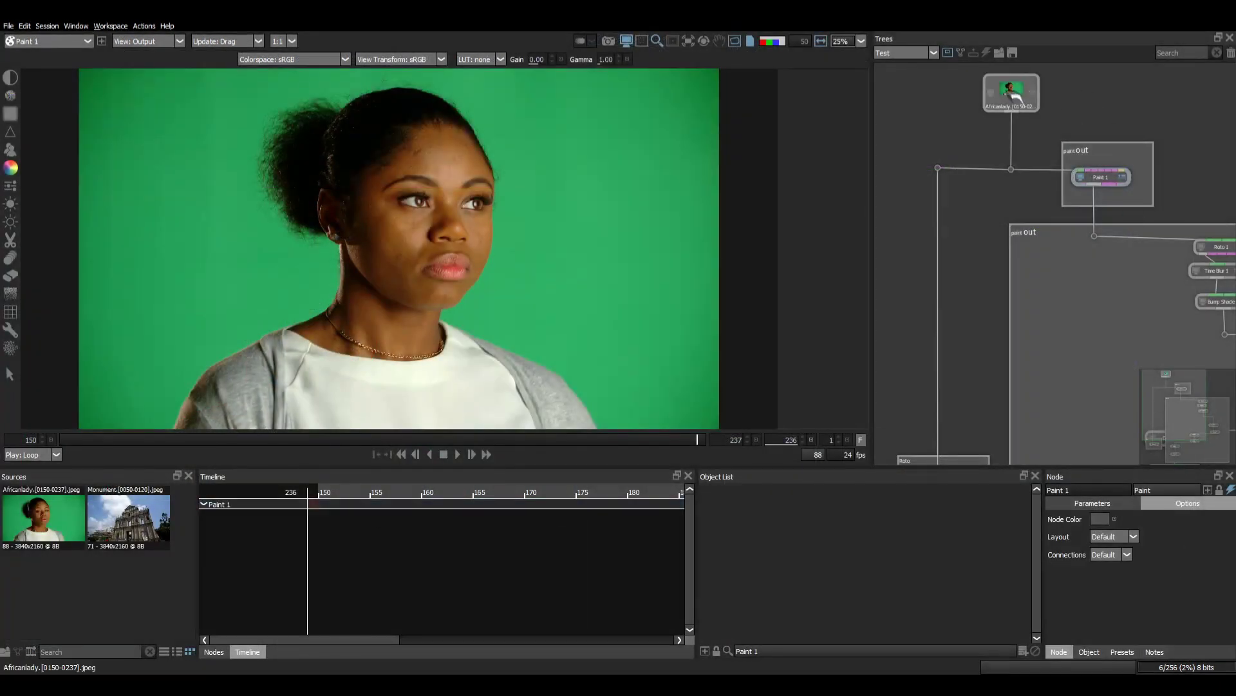
pyautogui.click(1101, 177)
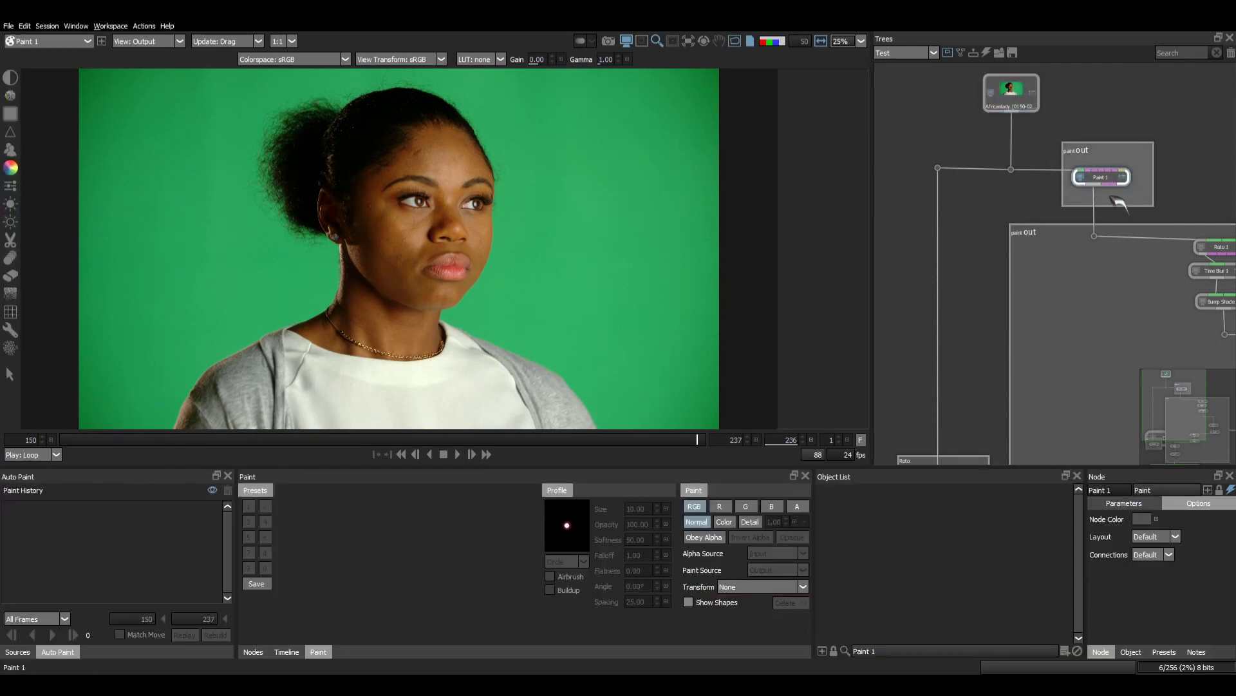
pyautogui.click(1127, 503)
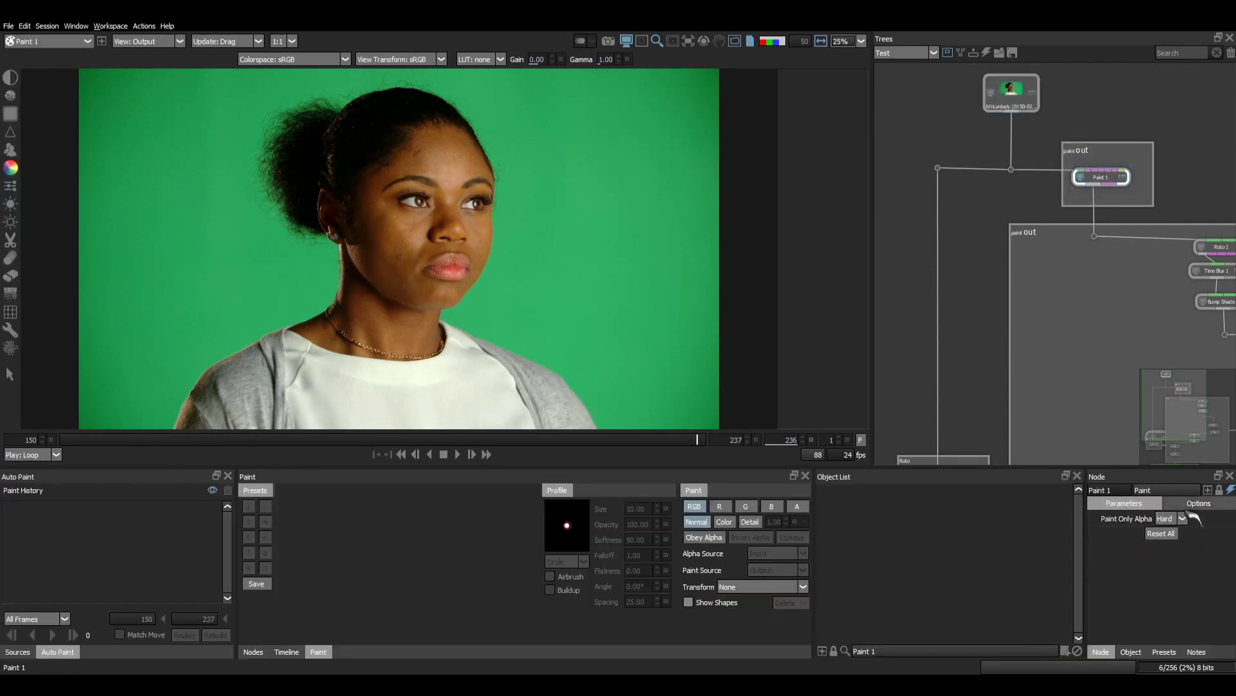
# Show the Roto 2 node's options, review the layout choices and set its connections to Curved
pyautogui.moveTo(1079, 356); pyautogui.dragTo(1060, 199)
pyautogui.click(907, 334)
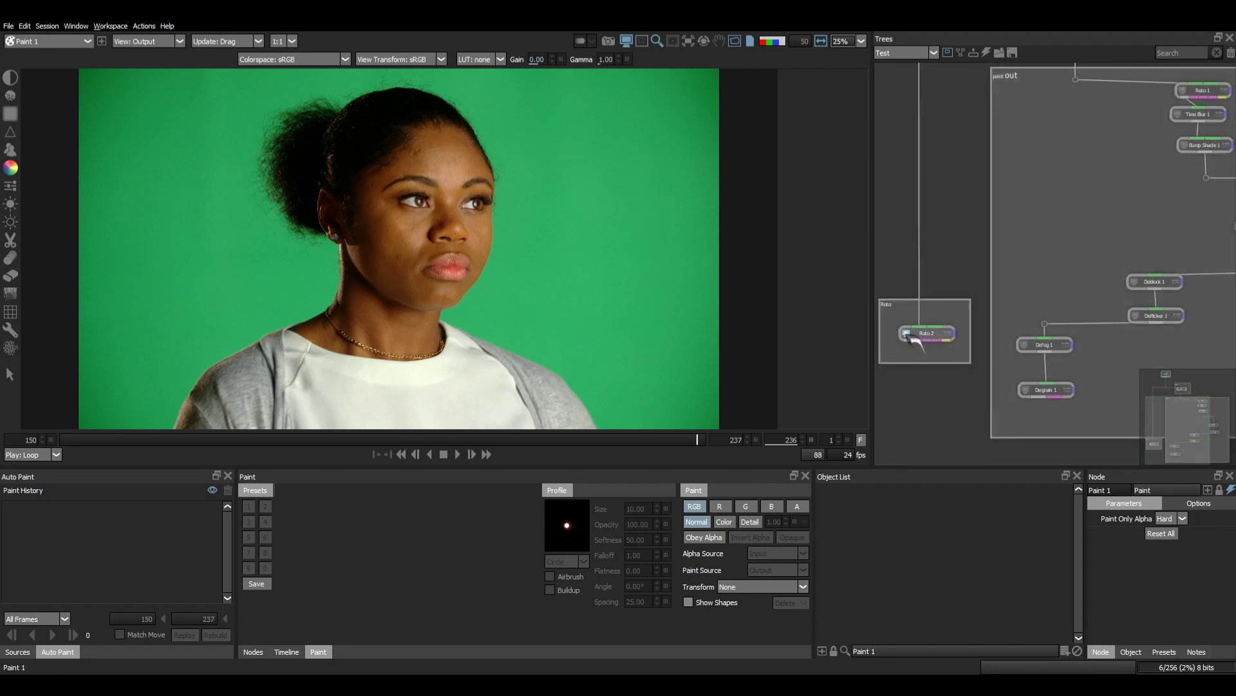
pyautogui.click(928, 333)
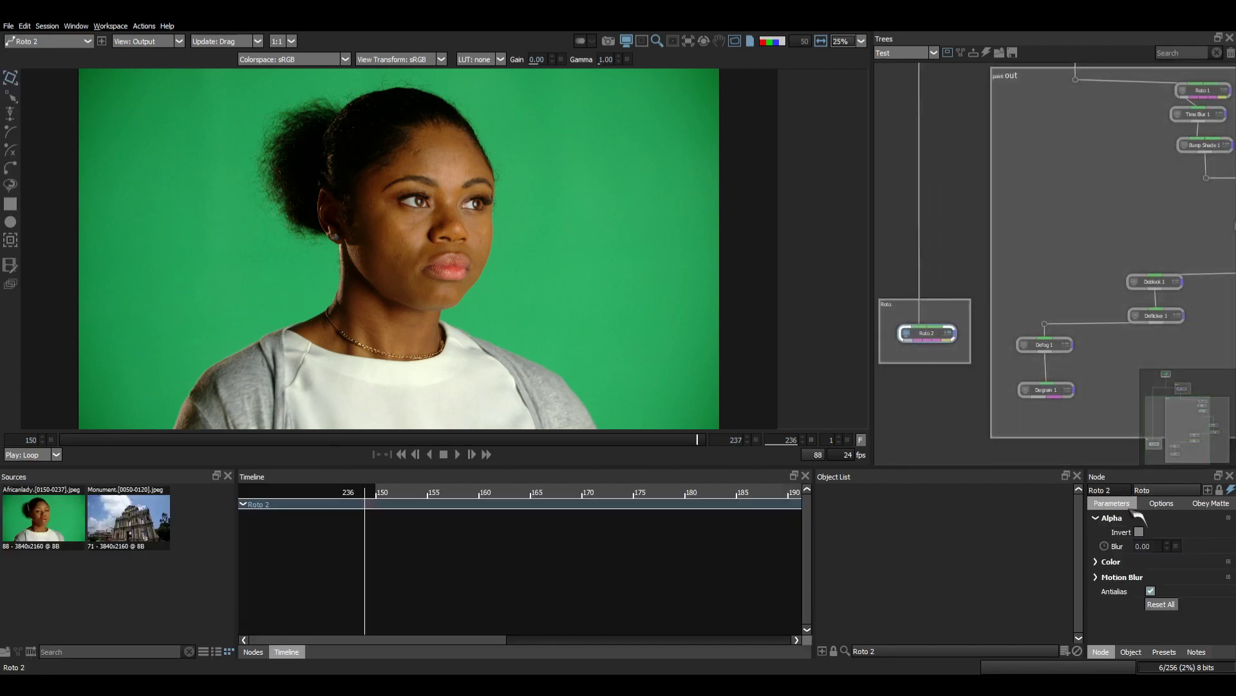
pyautogui.click(1154, 504)
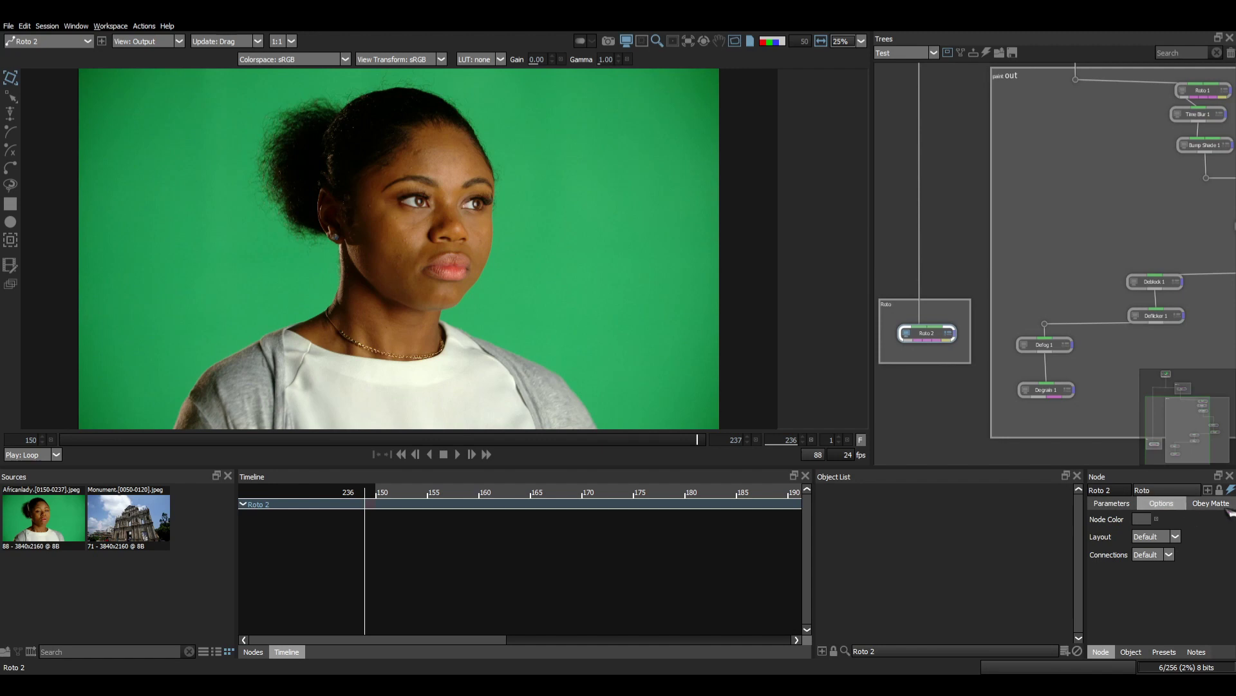
pyautogui.click(1176, 536)
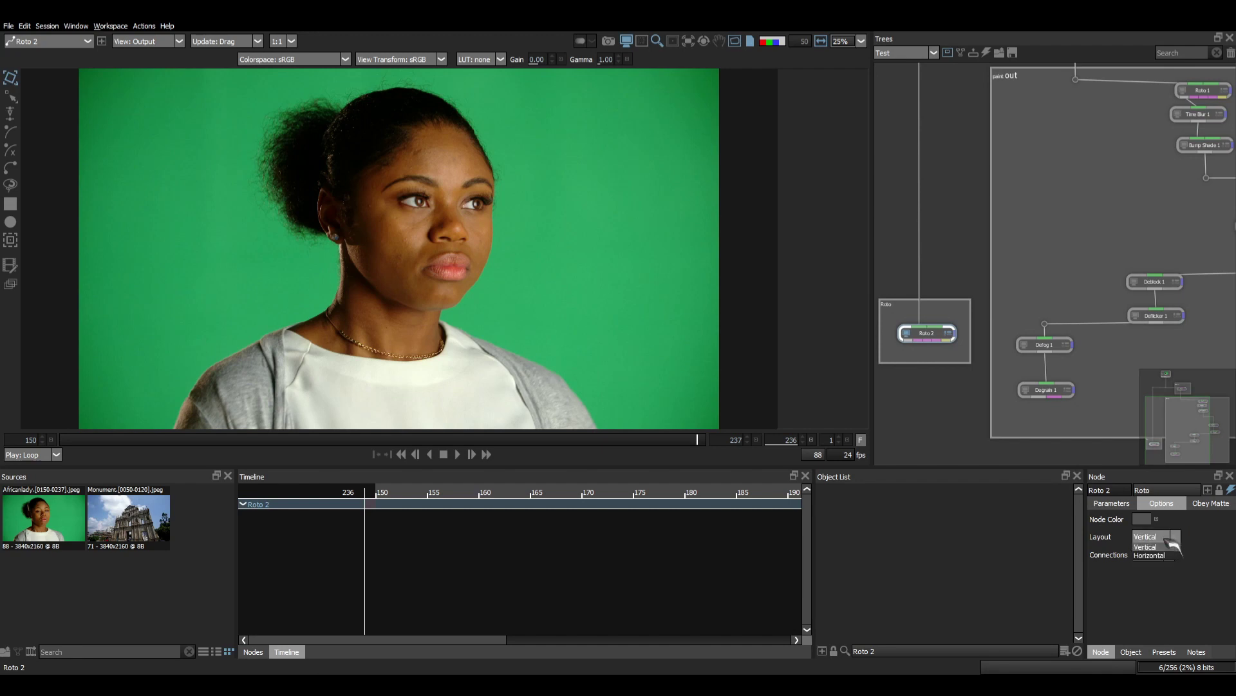
pyautogui.click(1158, 565)
pyautogui.click(1166, 558)
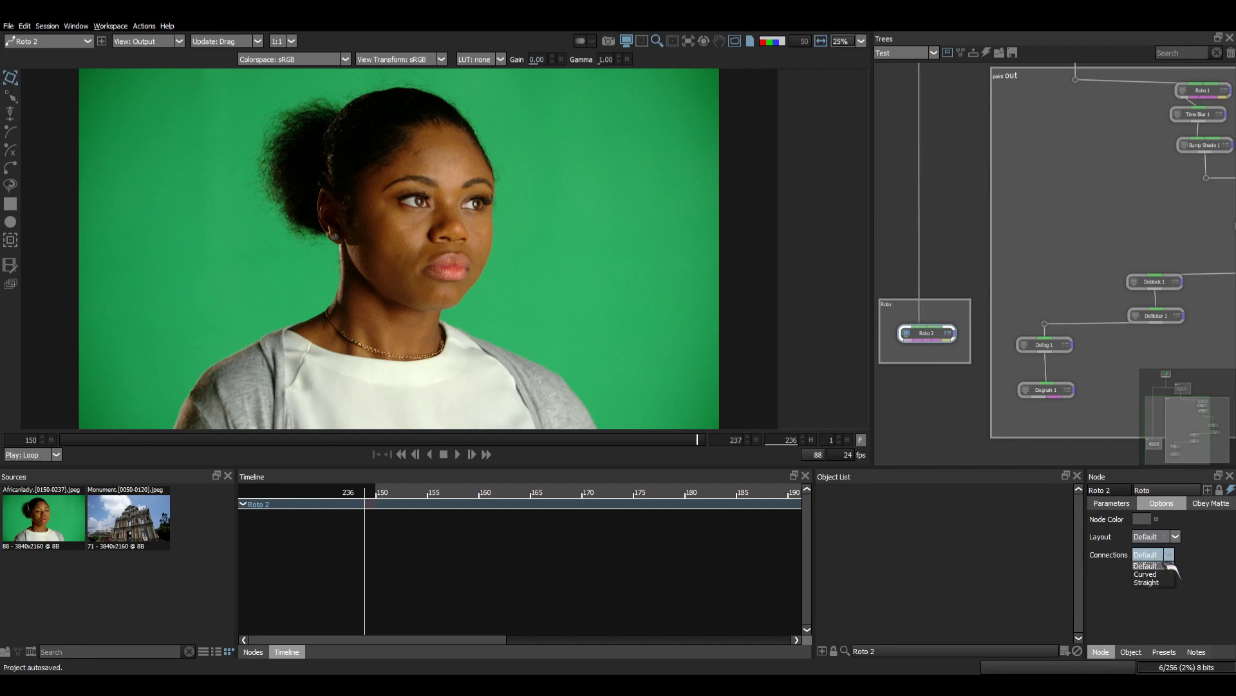
pyautogui.click(1150, 582)
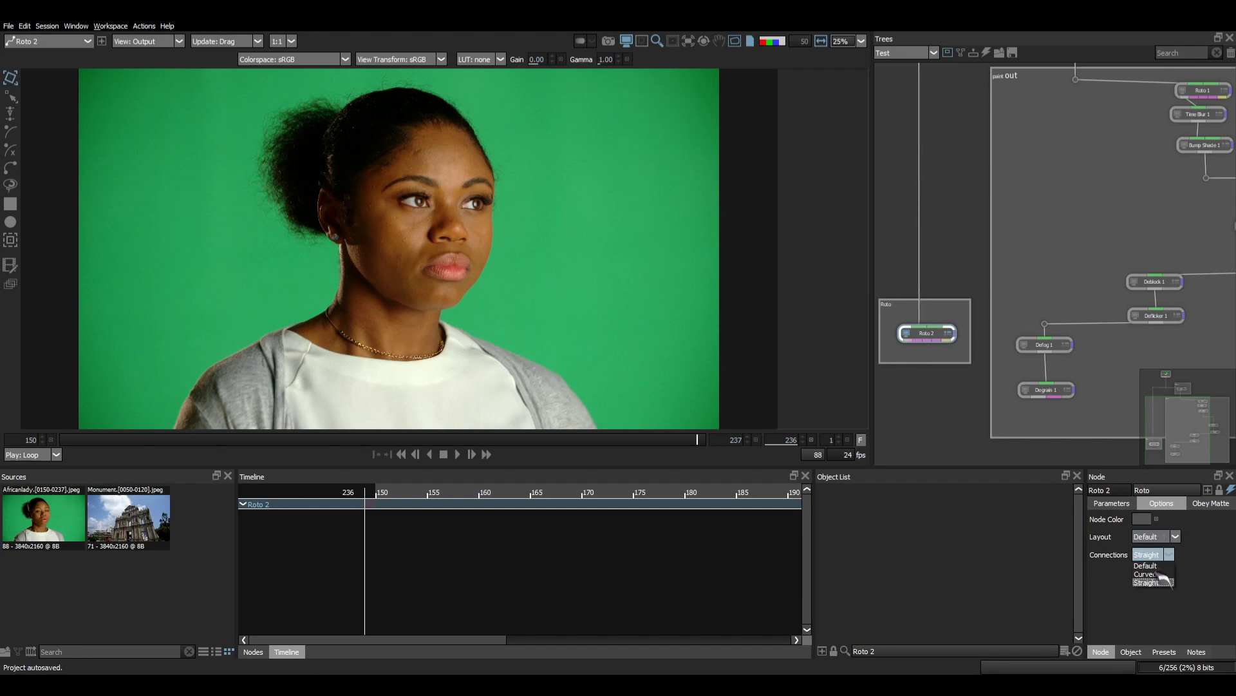
pyautogui.scroll(1, 1174, 554)
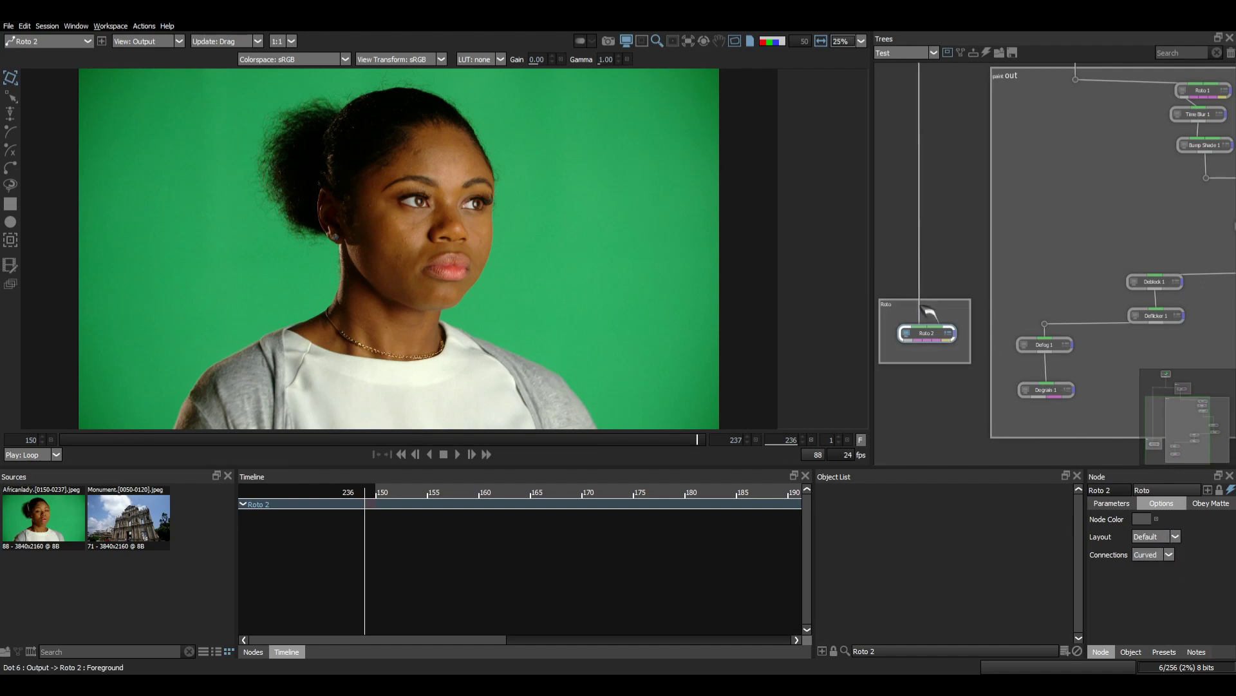
# Try Curved connections on the Paint 1 node and return them to Default
pyautogui.moveTo(957, 323); pyautogui.dragTo(1005, 373)
pyautogui.scroll(3, 1009, 334)
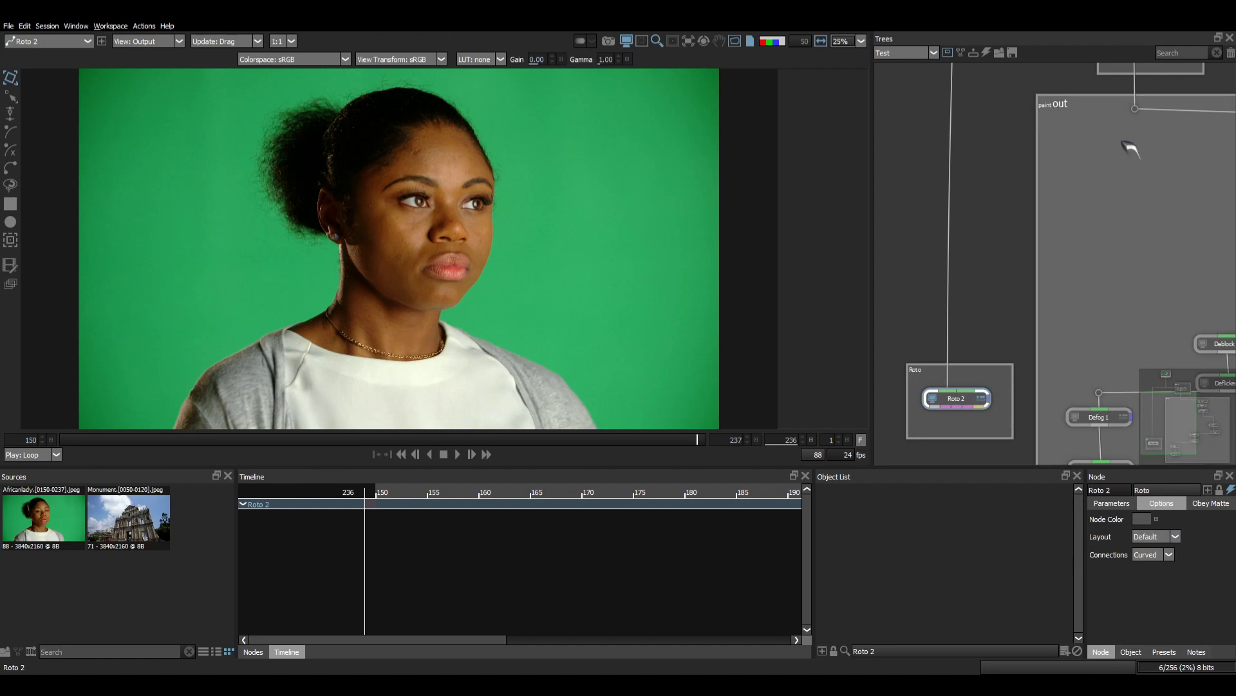
pyautogui.moveTo(1157, 87); pyautogui.dragTo(1108, 237)
pyautogui.click(1109, 191)
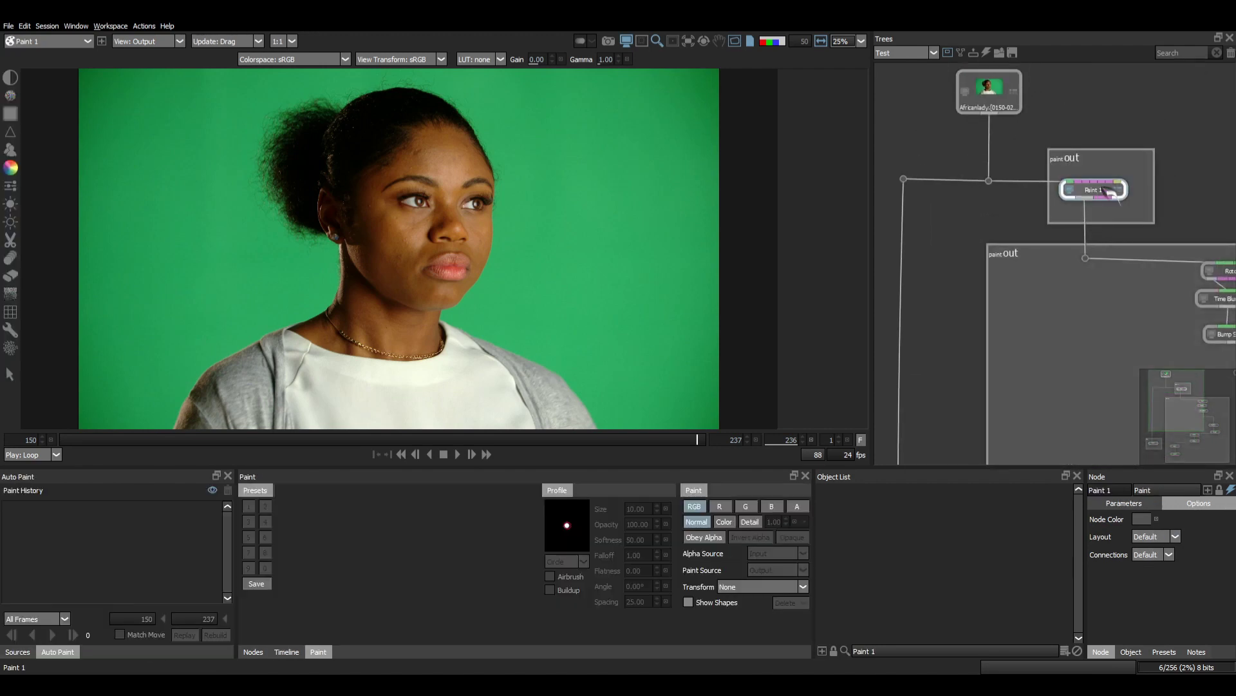
pyautogui.click(1167, 554)
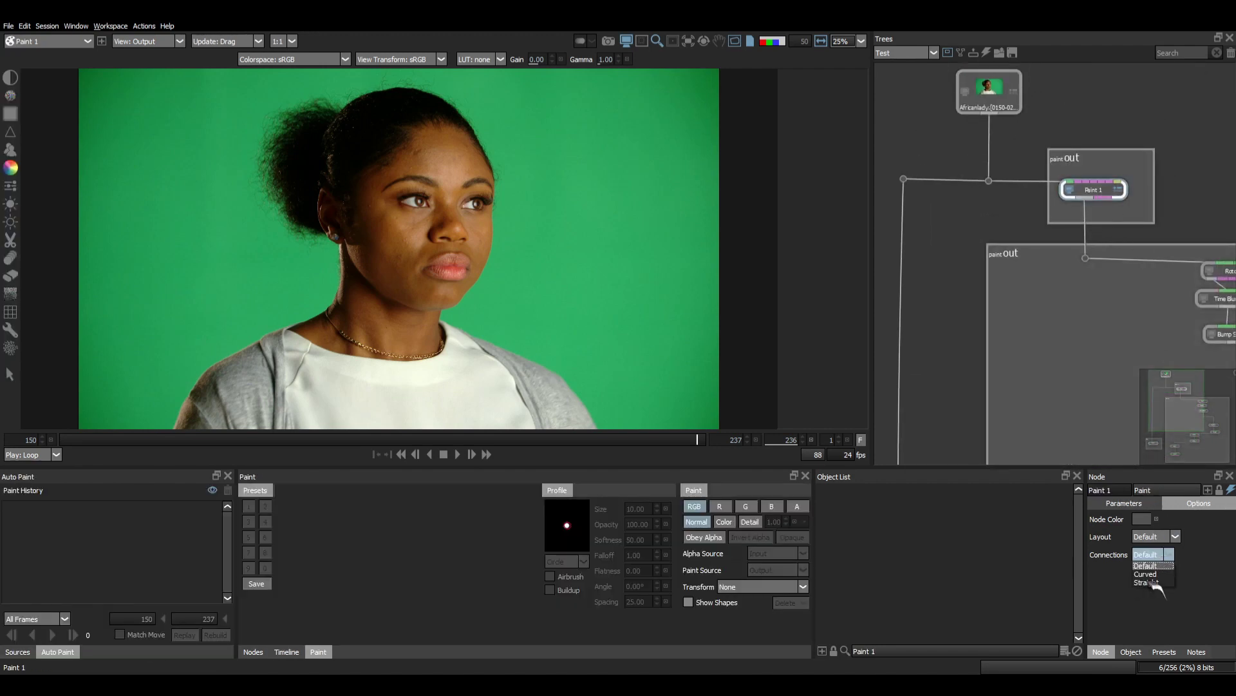
pyautogui.click(1149, 573)
pyautogui.scroll(1, 1054, 260)
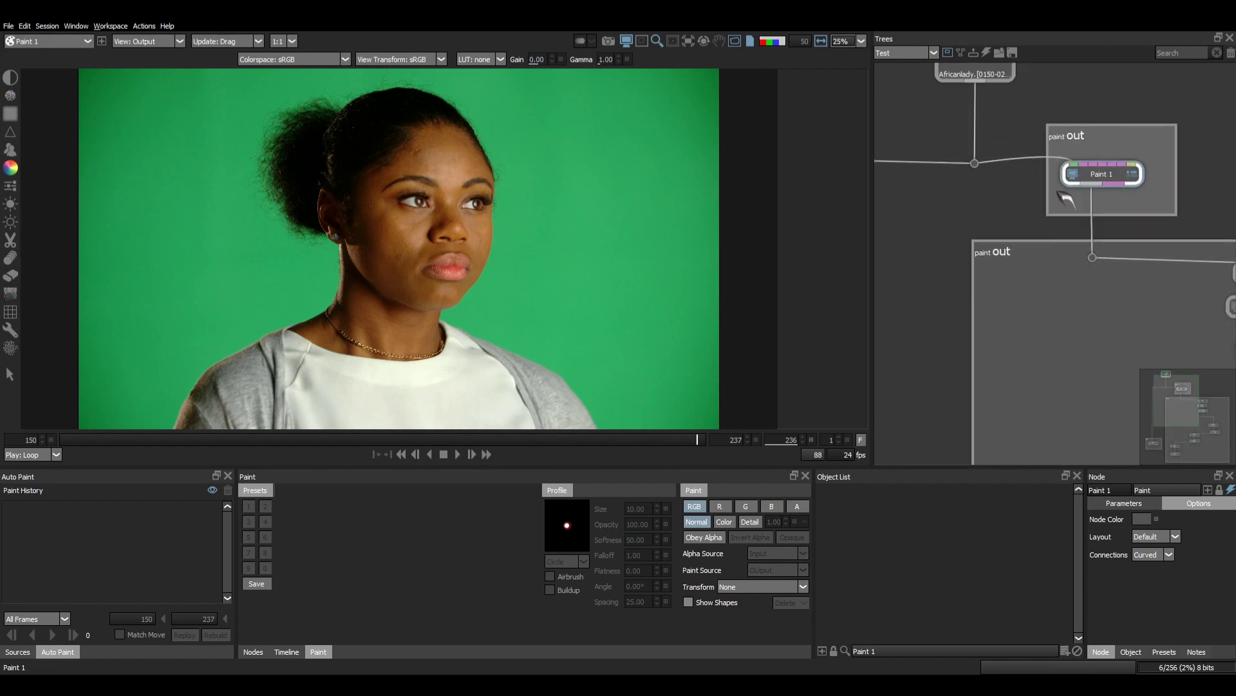
pyautogui.click(1167, 555)
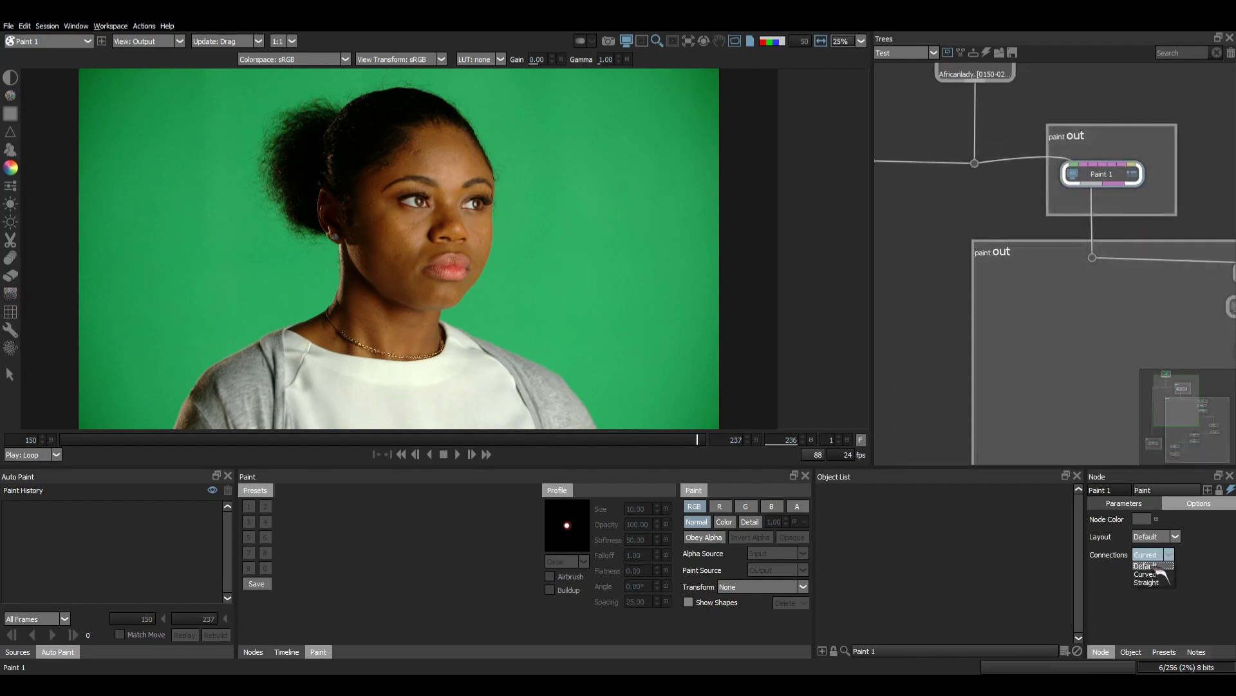
pyautogui.click(1150, 546)
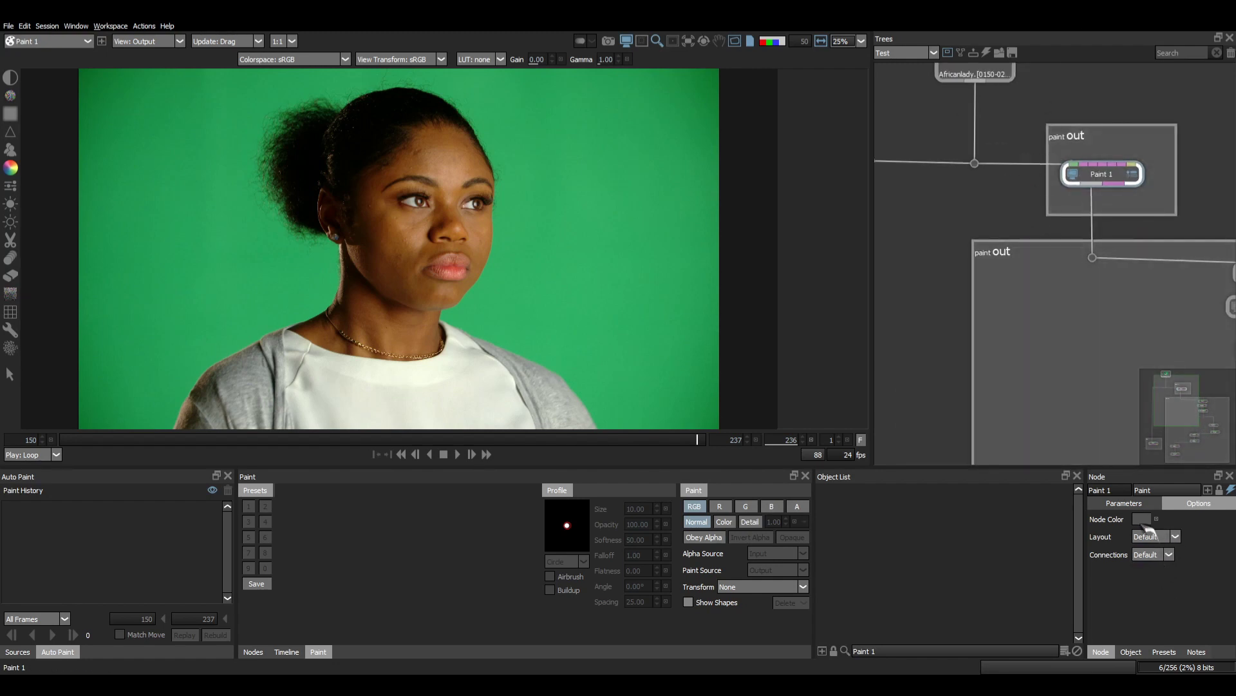
# Set the Paint 1 node's color to dark purple, #4f0754
pyautogui.click(1152, 520)
pyautogui.click(635, 250)
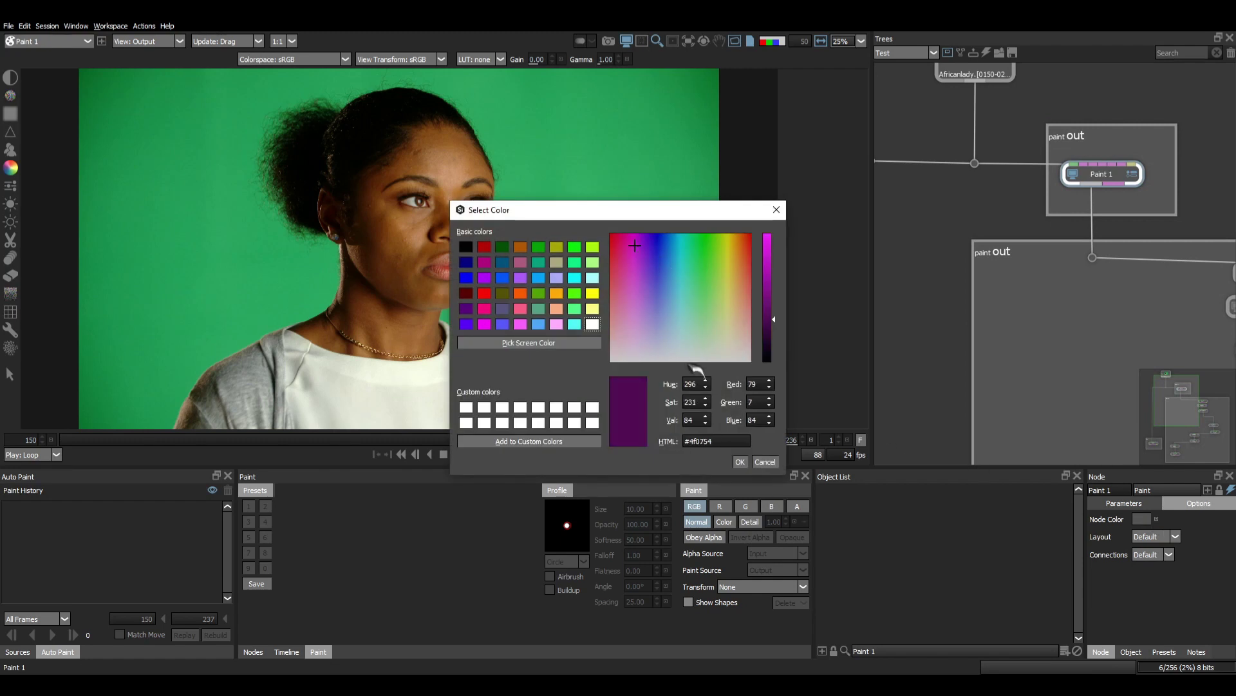
pyautogui.click(740, 461)
pyautogui.scroll(-2, 1042, 287)
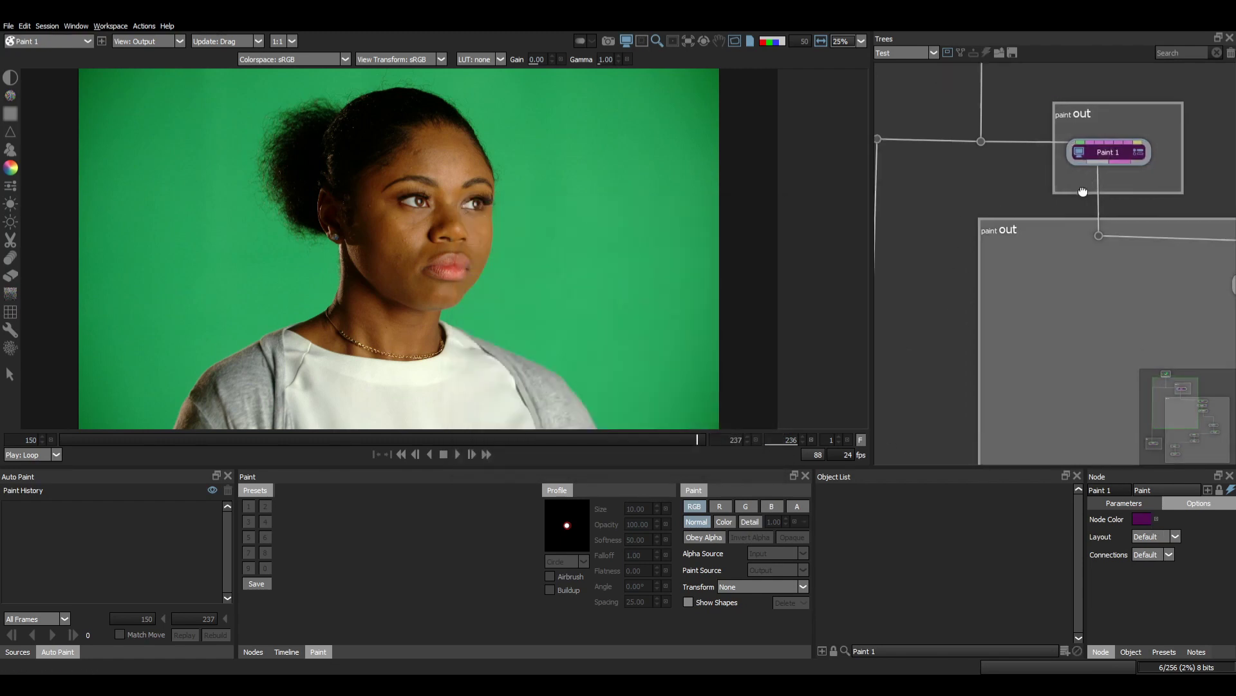
# Set the Roto 2 node's color to white and deselect the node
pyautogui.scroll(3, 947, 419)
pyautogui.click(935, 361)
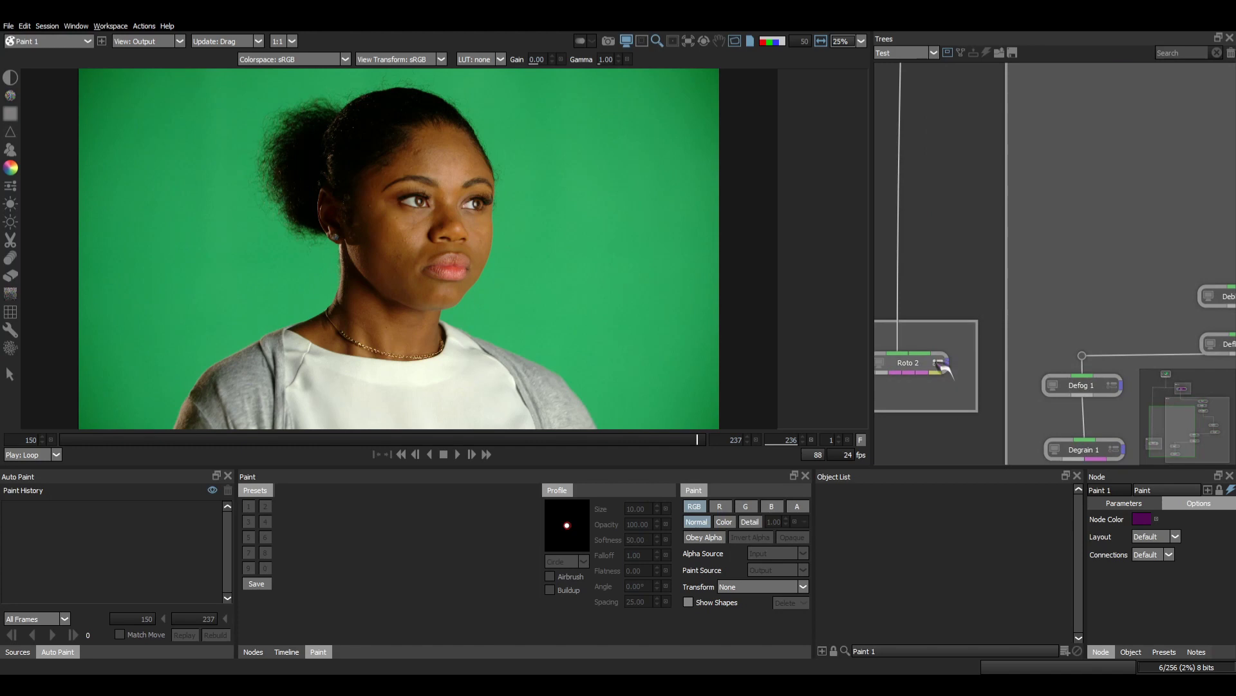
pyautogui.click(1142, 519)
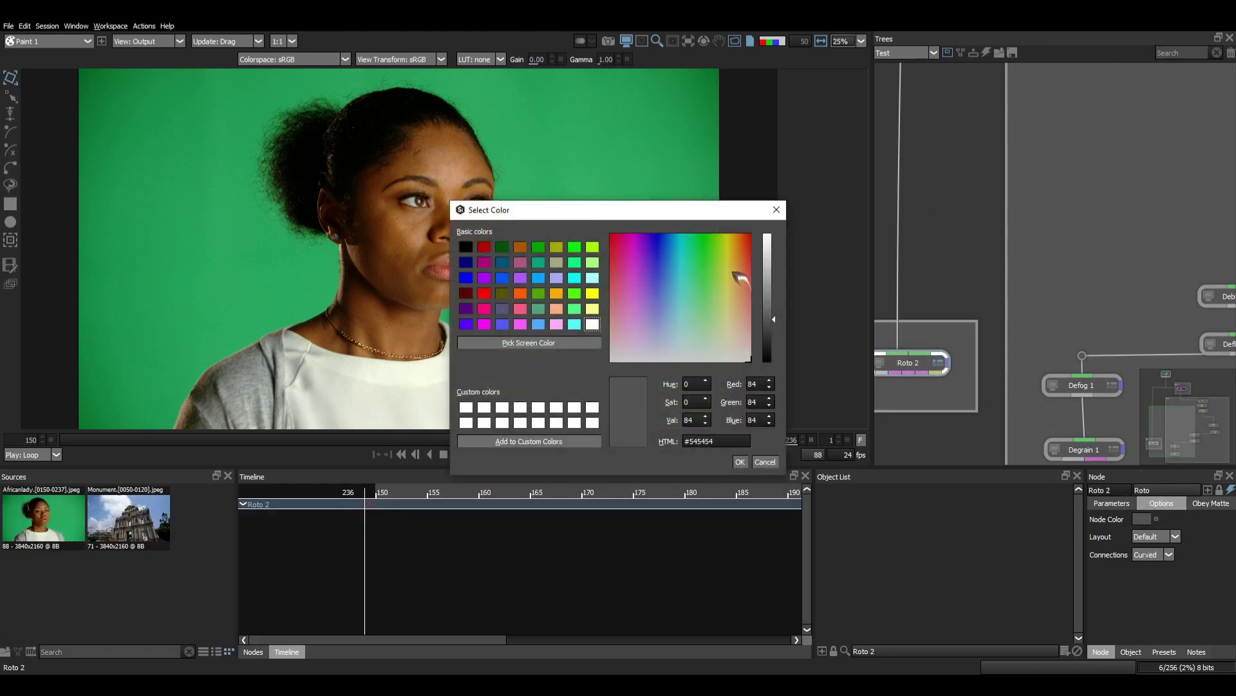
pyautogui.moveTo(770, 264); pyautogui.dragTo(770, 236)
pyautogui.click(740, 461)
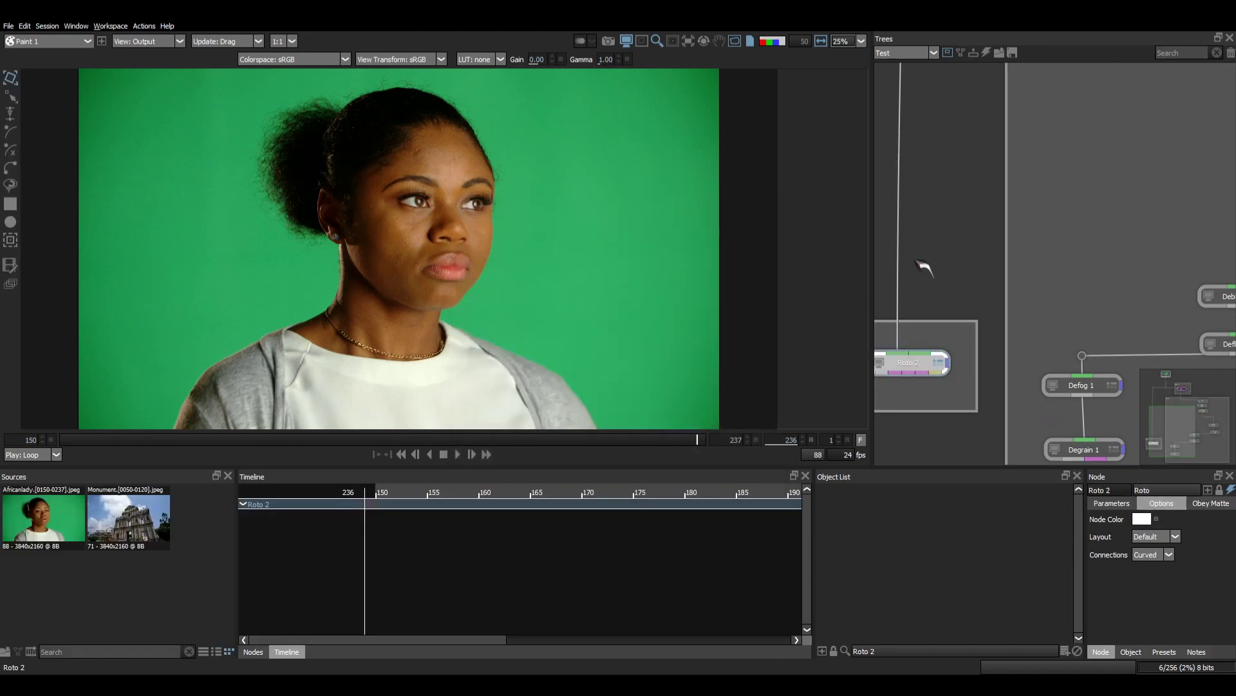
pyautogui.click(925, 267)
# Delete the large "paint out" note behind the chain of nodes that starts at Roto 1
pyautogui.scroll(-2, 1004, 315)
pyautogui.scroll(-2, 1037, 371)
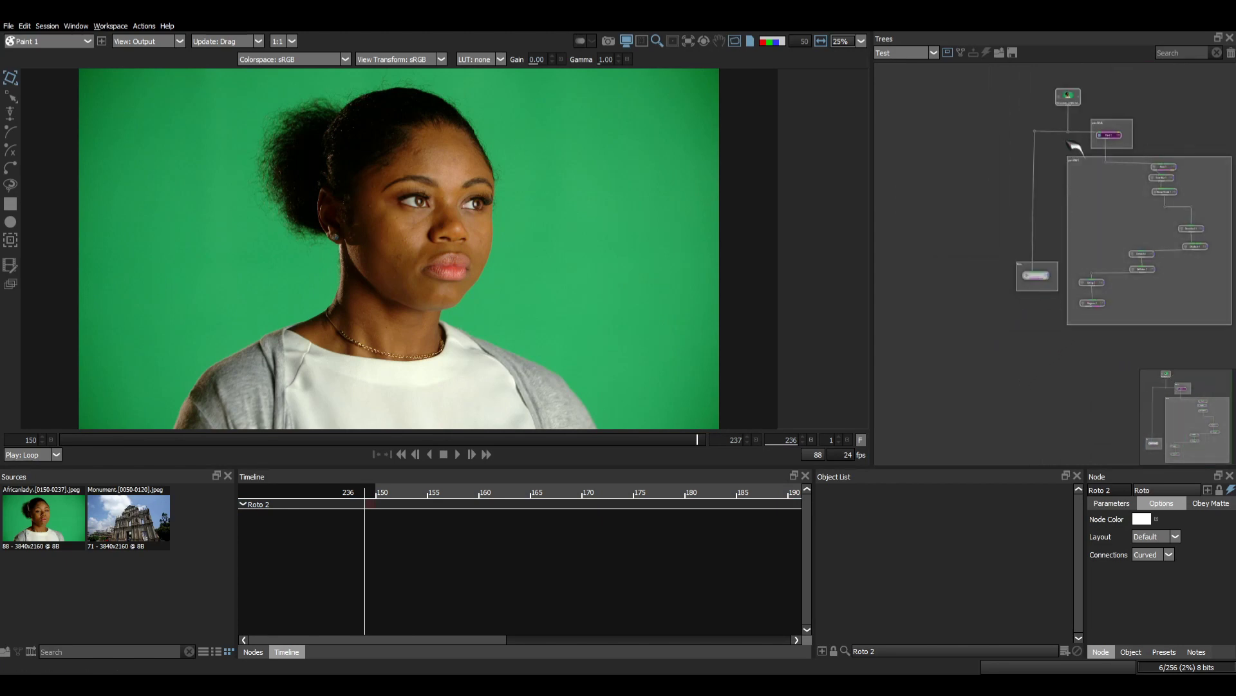
pyautogui.click(1162, 178)
pyautogui.click(1161, 180)
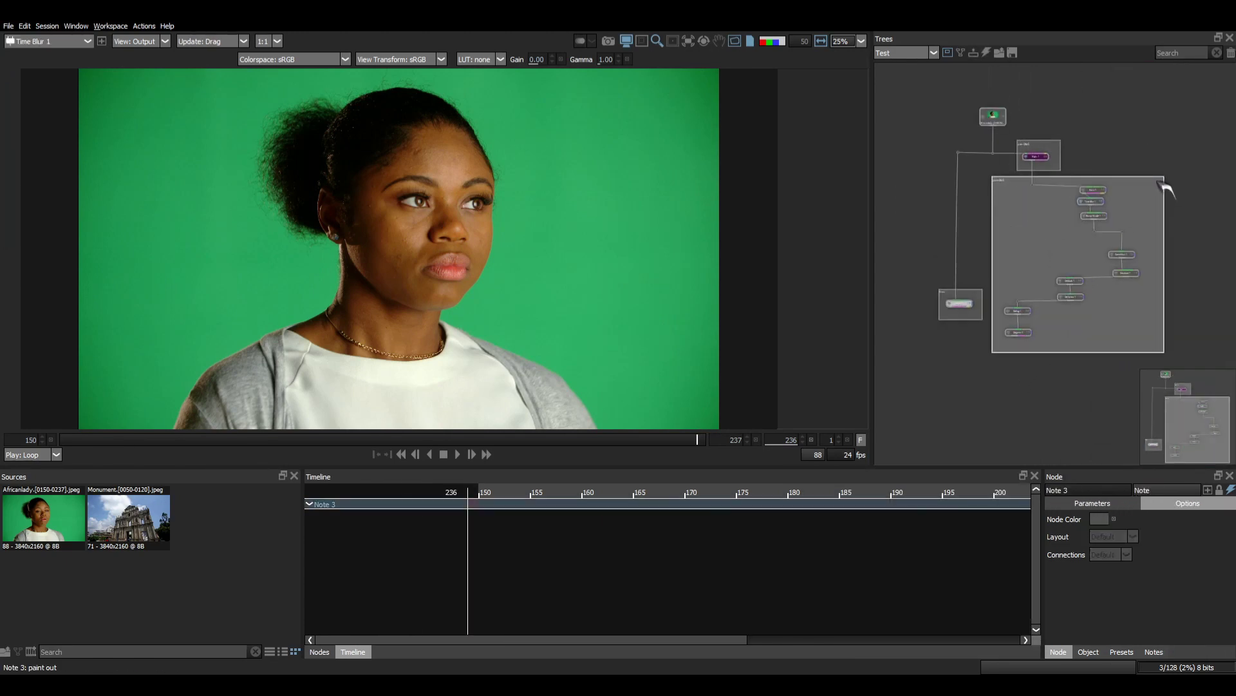
pyautogui.press('Delete')
# Extract the chain of nodes from Roto 1 through Deflicker 1 from the tree and undo the extraction
pyautogui.moveTo(1157, 179); pyautogui.dragTo(1068, 321)
pyautogui.scroll(4, 1100, 267)
pyautogui.moveTo(1154, 148); pyautogui.dragTo(1098, 169)
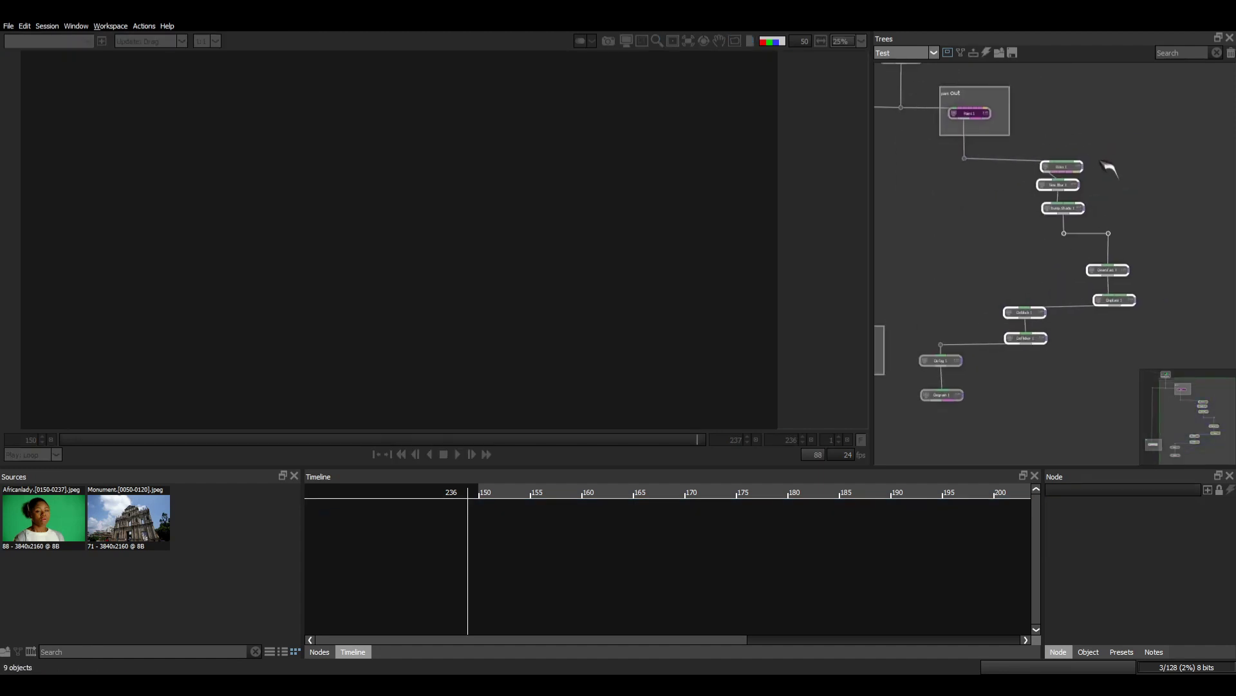
pyautogui.moveTo(1168, 143); pyautogui.dragTo(1038, 314)
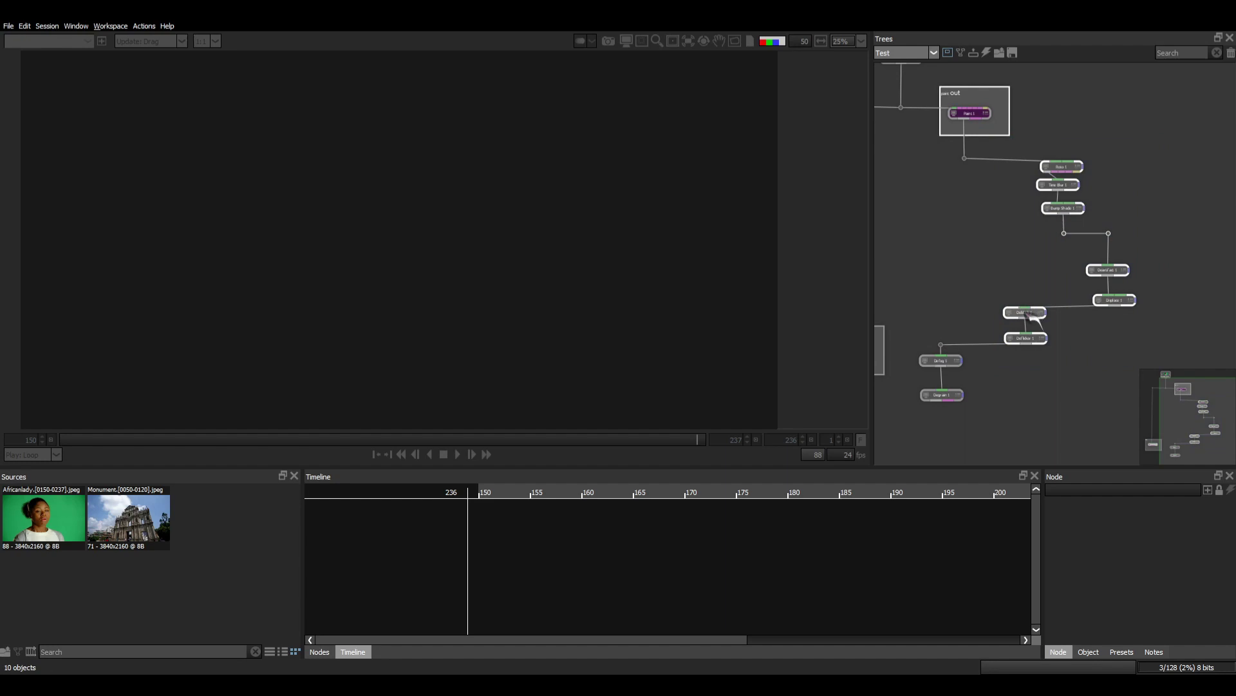
pyautogui.rightClick(1038, 267)
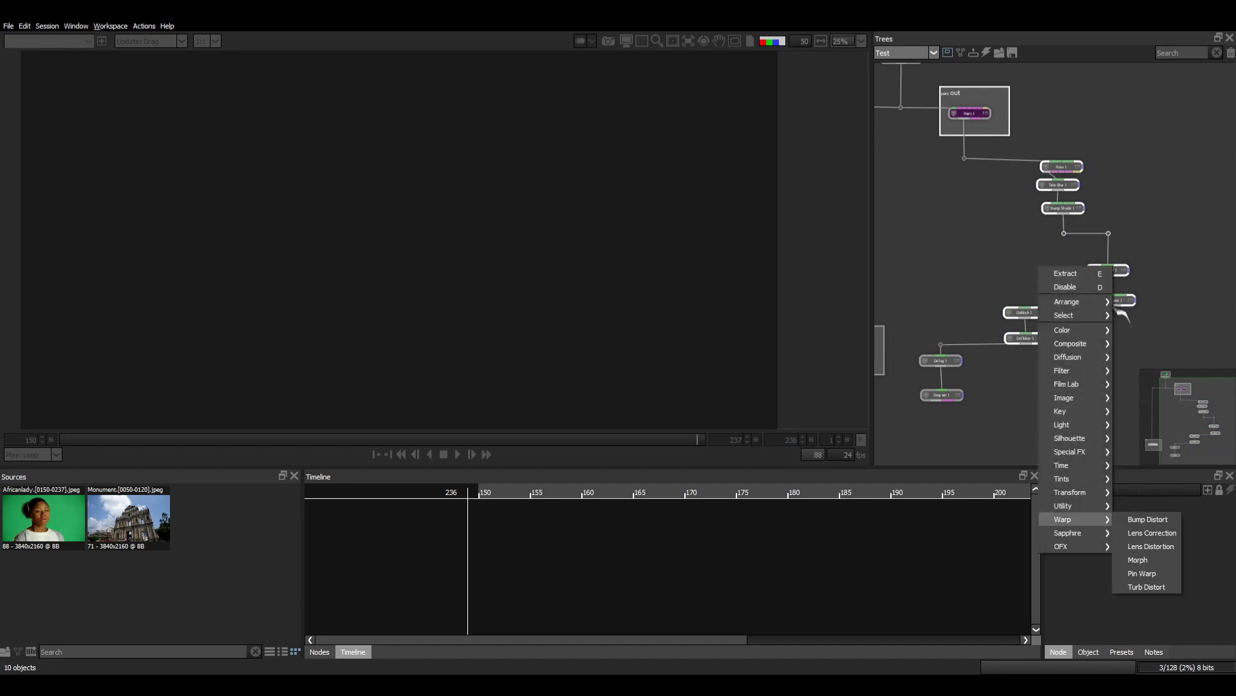
pyautogui.click(1095, 273)
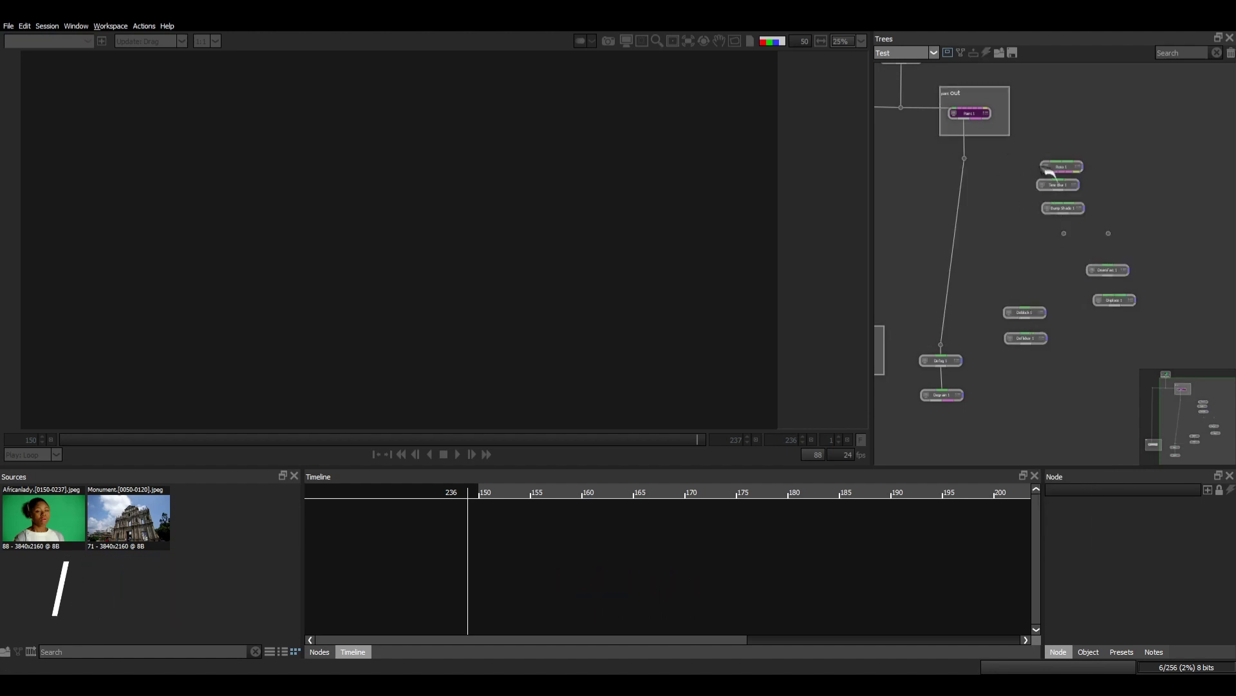
pyautogui.hotkey('ctrl', 'z')
# Disable the nodes from Roto 1 through Deflicker 1 and undo the disabling
pyautogui.moveTo(1150, 149); pyautogui.dragTo(1000, 352)
pyautogui.rightClick(1051, 256)
pyautogui.click(1086, 277)
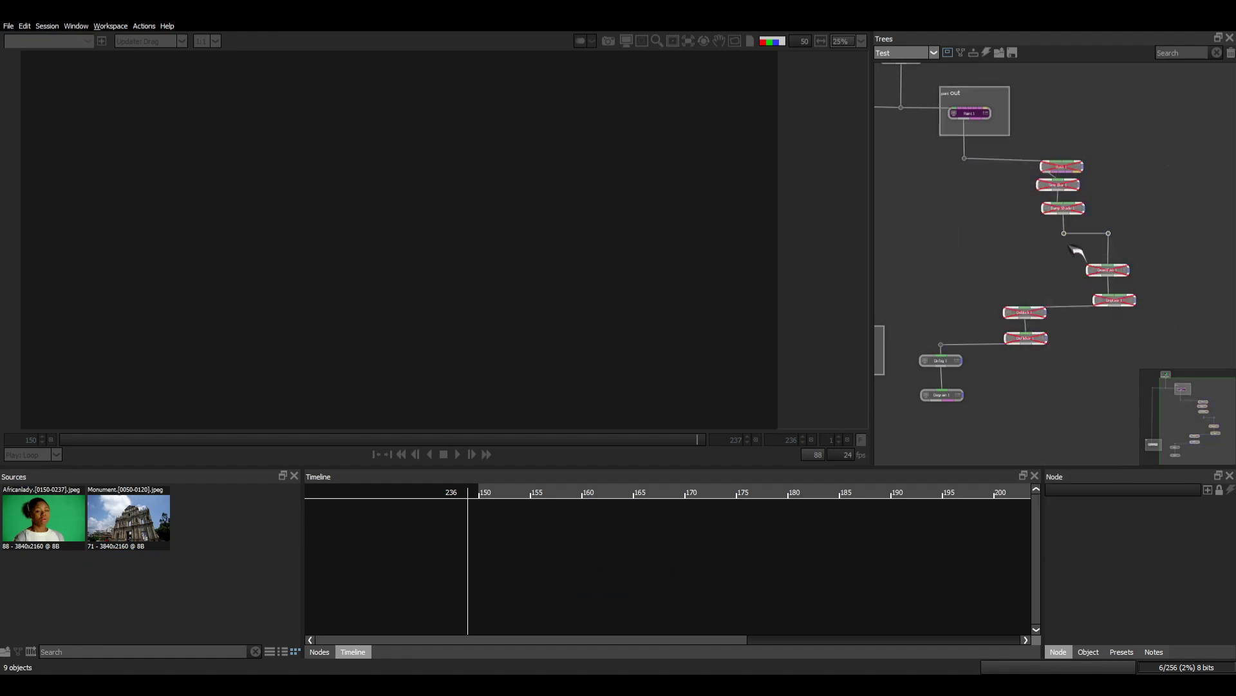
pyautogui.hotkey('ctrl', 'z')
pyautogui.moveTo(1150, 152); pyautogui.dragTo(957, 354)
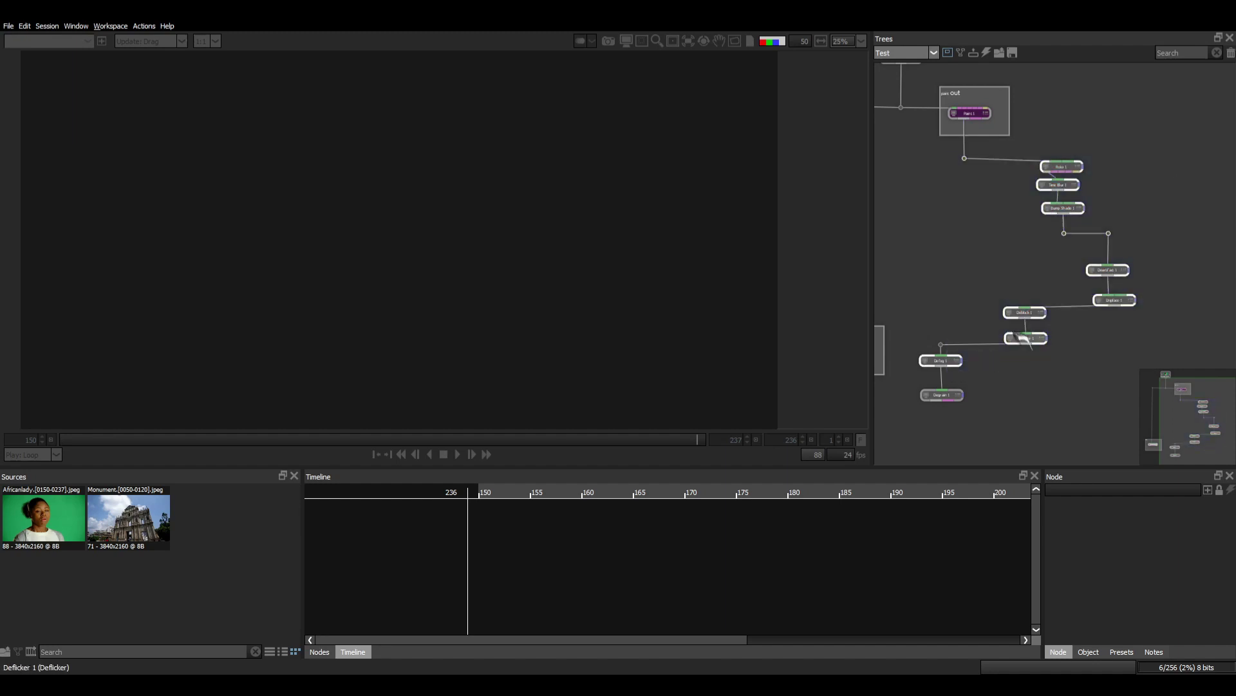
pyautogui.rightClick(1024, 335)
pyautogui.moveTo(1072, 367)
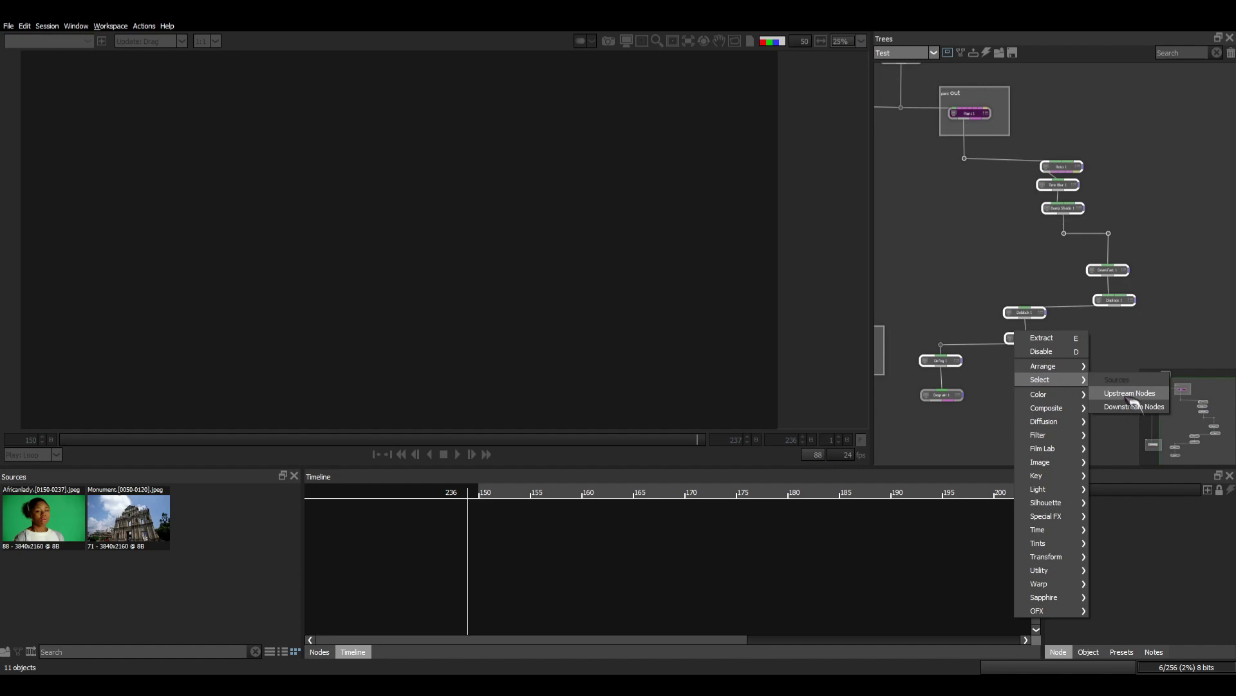
pyautogui.click(1105, 337)
pyautogui.click(1070, 331)
# Select all upstream nodes of the Deflicker 1 node
pyautogui.click(1034, 336)
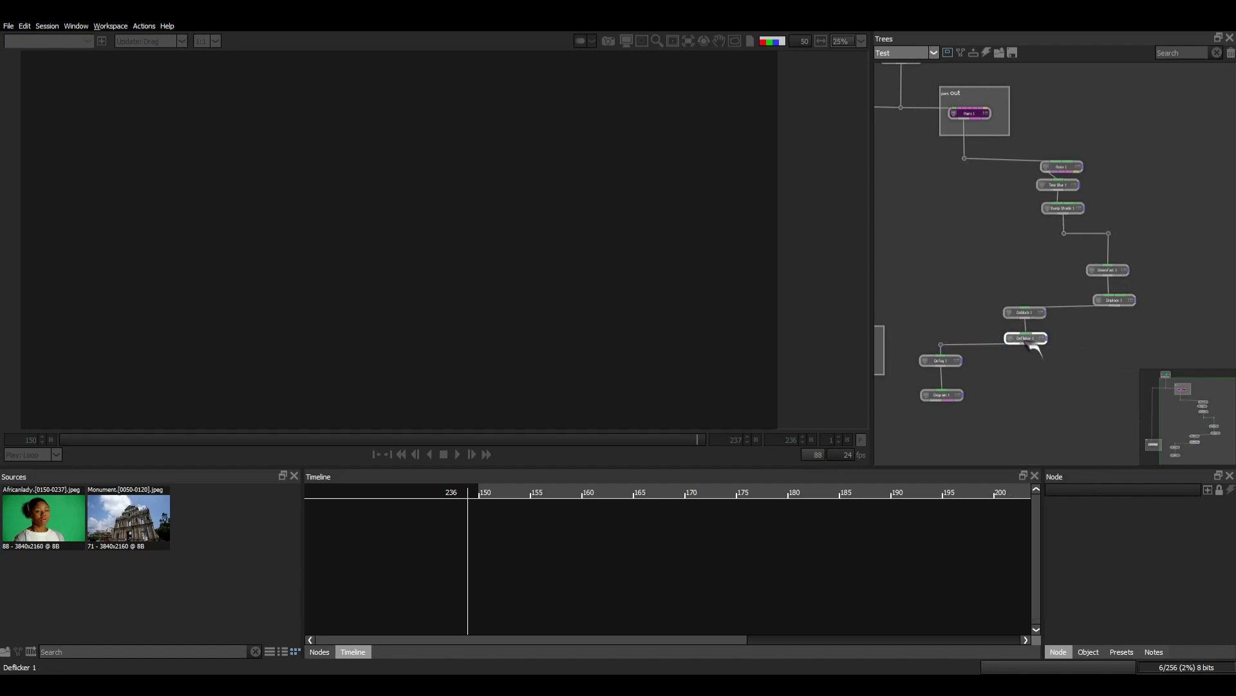
pyautogui.rightClick(1031, 338)
pyautogui.moveTo(1056, 375)
pyautogui.click(1139, 389)
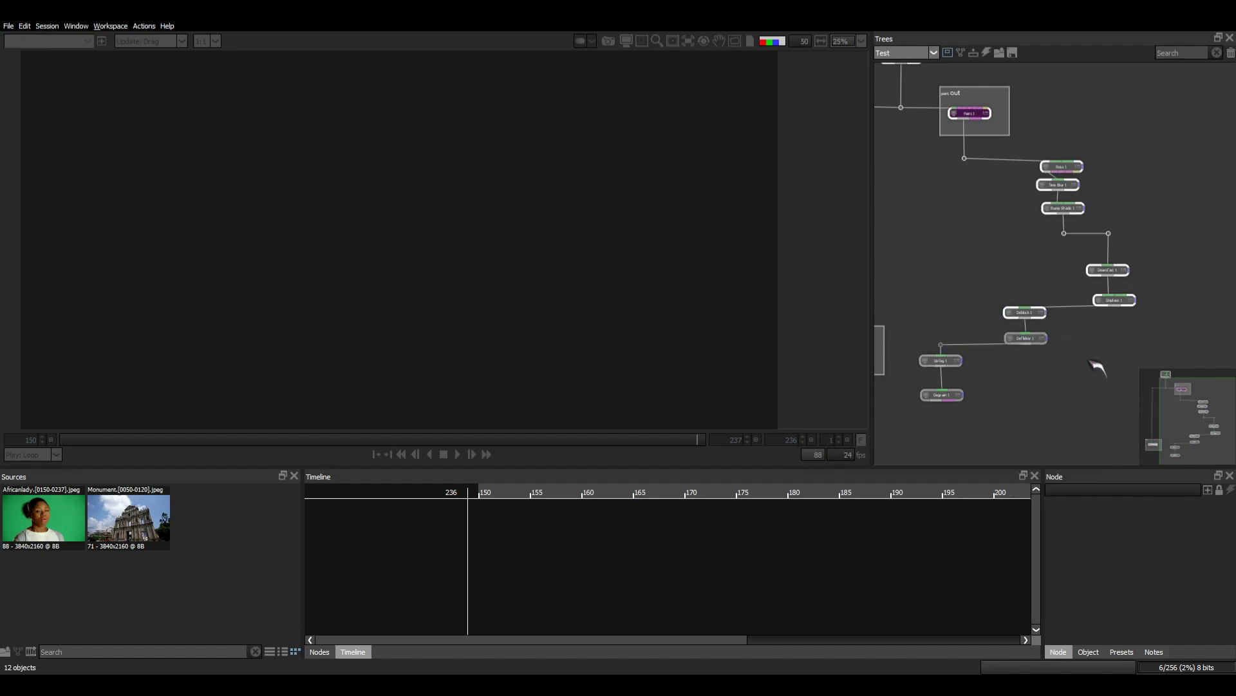
pyautogui.moveTo(1060, 178); pyautogui.dragTo(1104, 258)
pyautogui.moveTo(1034, 349); pyautogui.dragTo(992, 246)
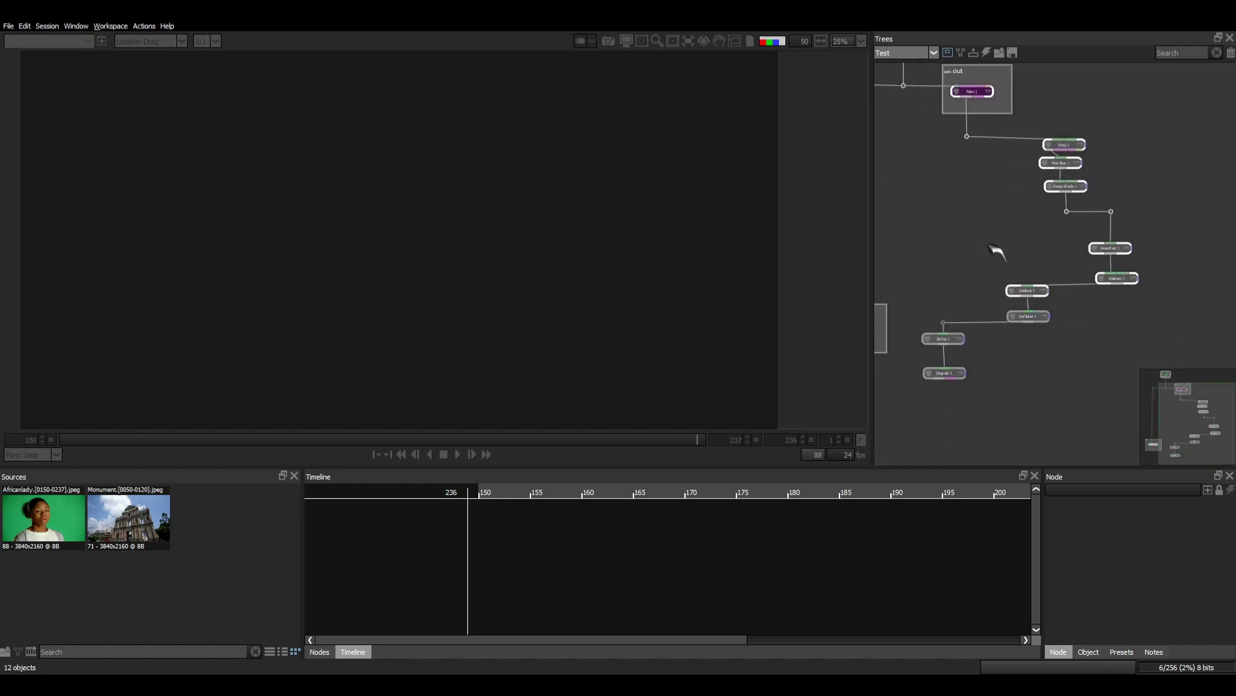
# Select all downstream nodes of the Deflicker 1 node and clear the selection
pyautogui.click(1070, 315)
pyautogui.moveTo(1071, 304); pyautogui.dragTo(1010, 340)
pyautogui.rightClick(1033, 319)
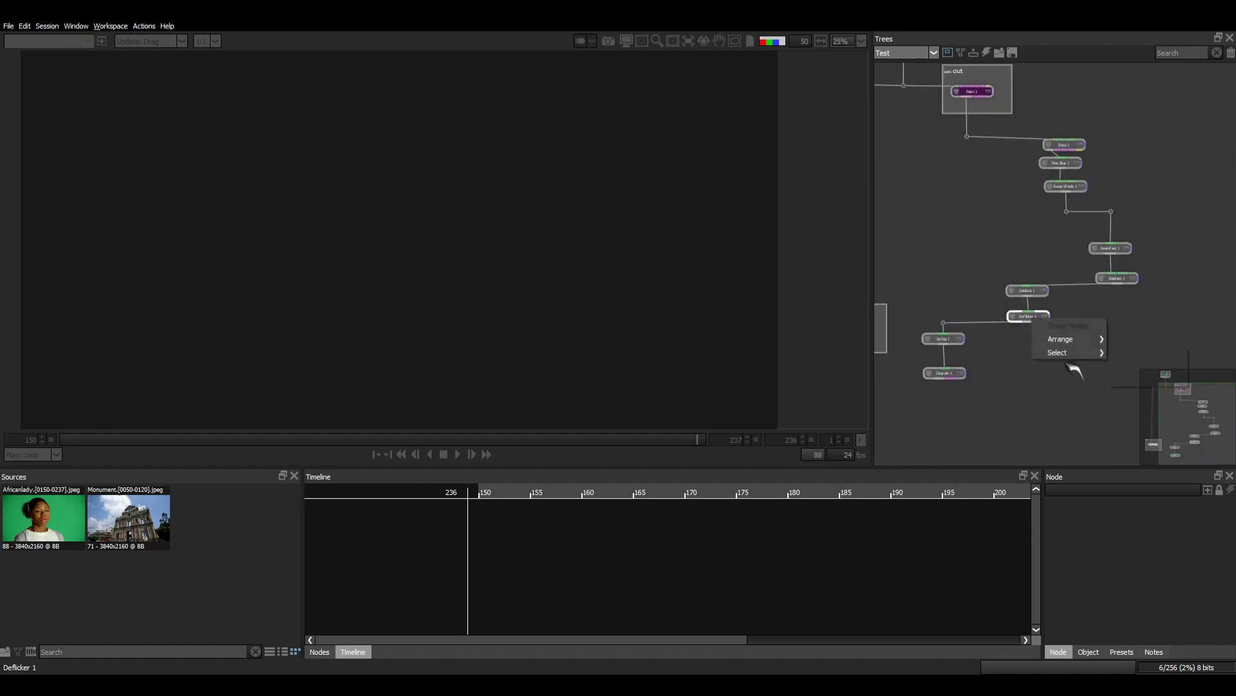
pyautogui.moveTo(1074, 360)
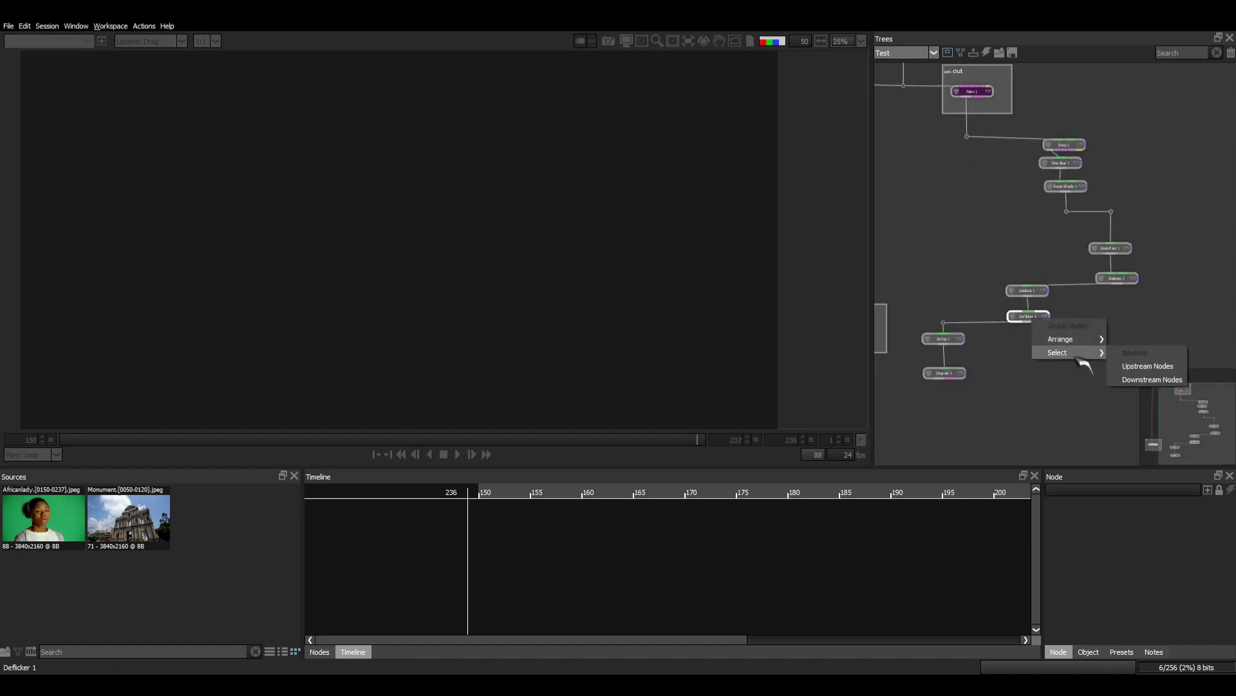
pyautogui.click(1135, 379)
pyautogui.moveTo(972, 401); pyautogui.dragTo(919, 304)
pyautogui.click(1005, 270)
# Auto-arrange the whole node tree and undo the arrangement
pyautogui.scroll(-5, 1049, 249)
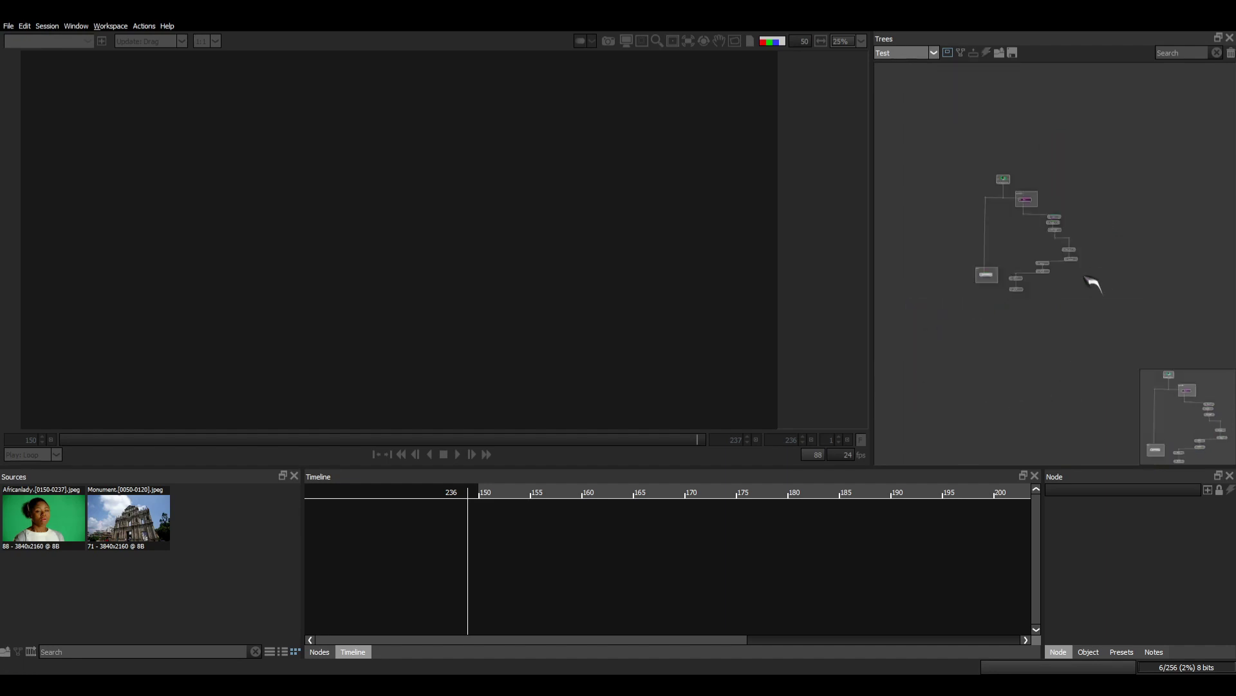
pyautogui.rightClick(1073, 283)
pyautogui.moveTo(1121, 318)
pyautogui.click(1176, 318)
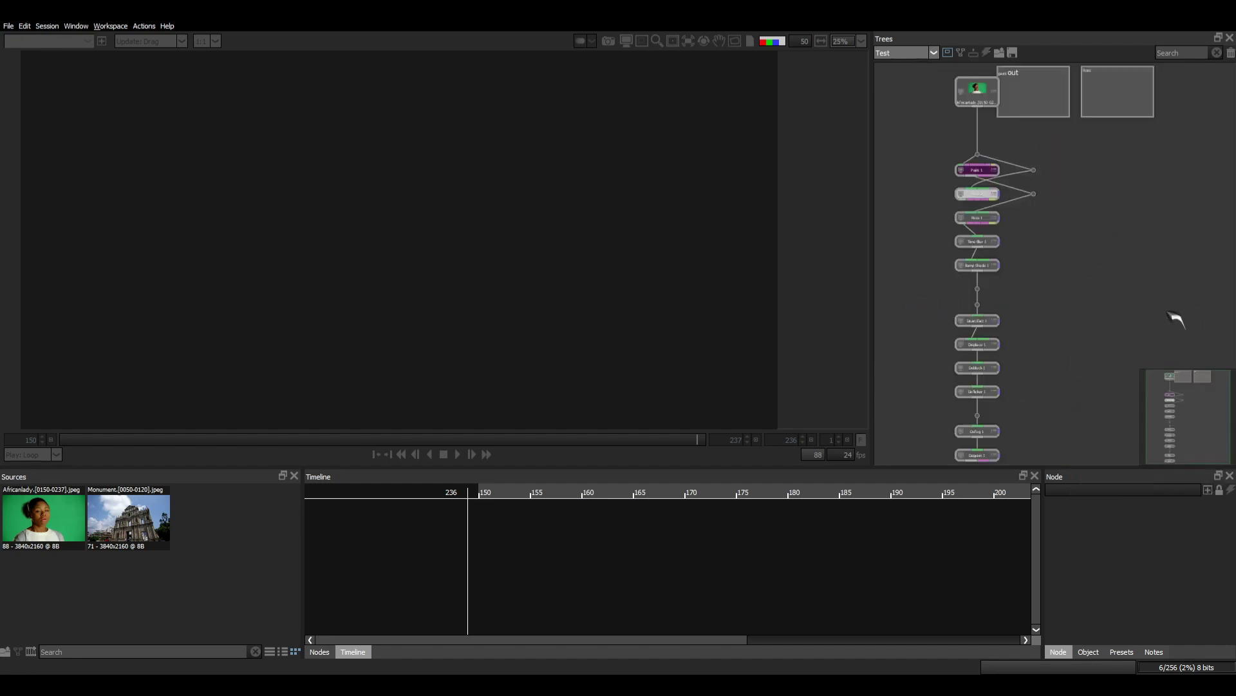
pyautogui.scroll(-5, 1051, 253)
pyautogui.hotkey('ctrl', 'z')
pyautogui.scroll(5, 1075, 250)
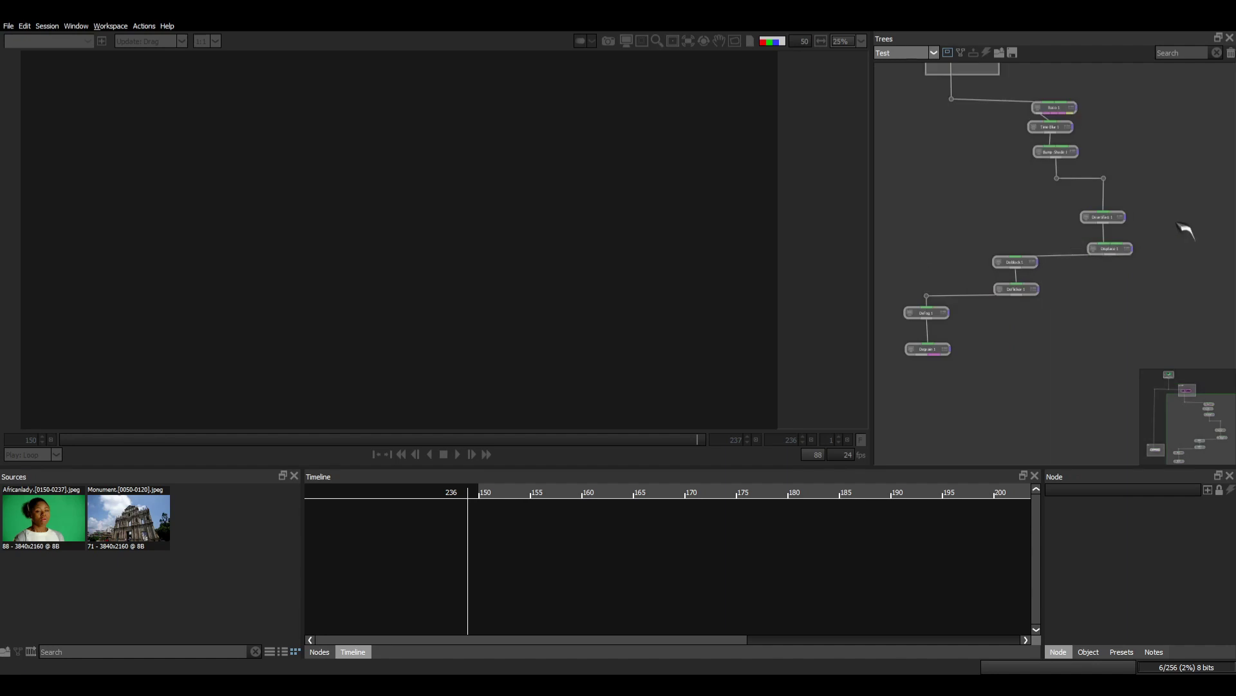
# Align the four nodes from Deartifact 1 through Deflicker 1 and undo the alignment
pyautogui.moveTo(1181, 203); pyautogui.dragTo(995, 316)
pyautogui.rightClick(1099, 291)
pyautogui.moveTo(1127, 325)
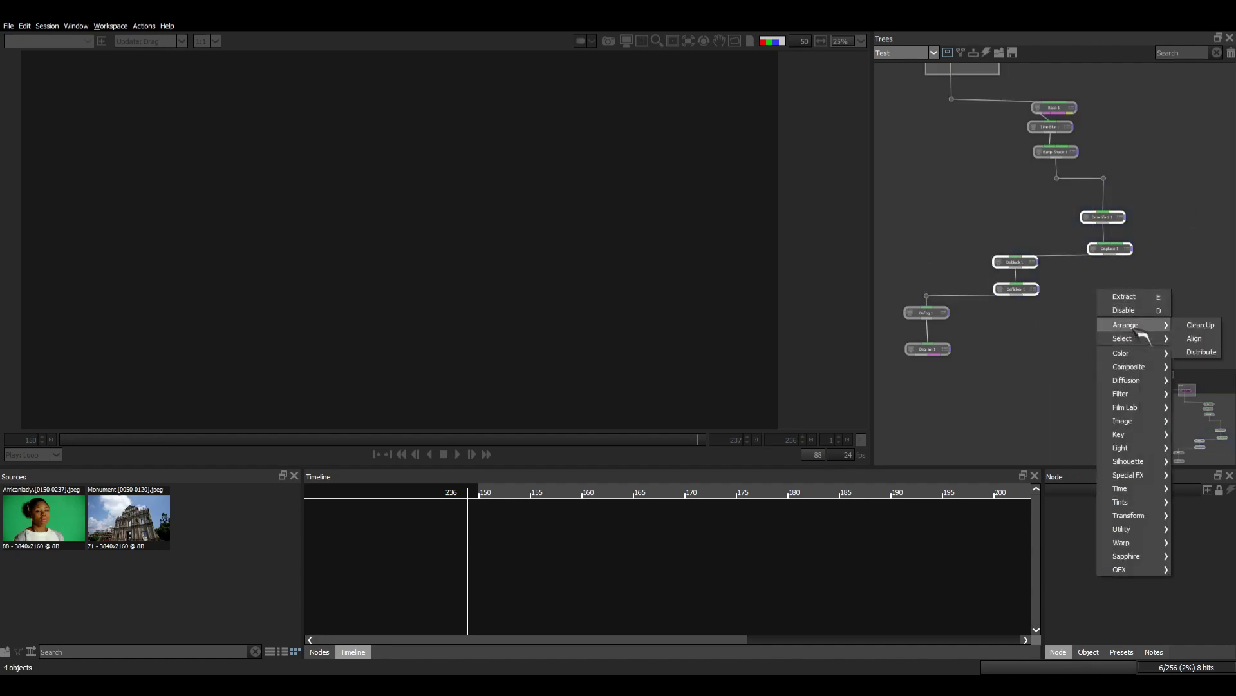
pyautogui.click(1196, 340)
pyautogui.hotkey('ctrl', 'z')
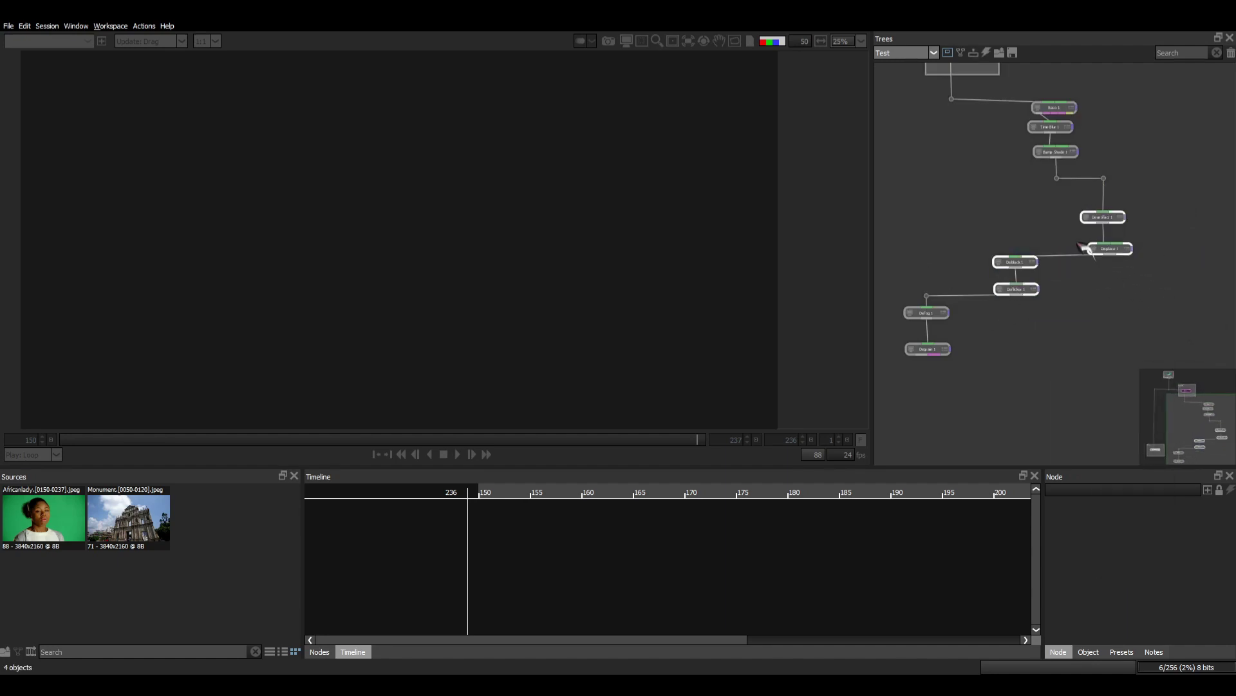
# Distribute the four nodes from Deartifact 1 through Deflicker 1, undo the distribution and clear the selection
pyautogui.moveTo(1146, 207); pyautogui.dragTo(975, 308)
pyautogui.rightClick(1081, 277)
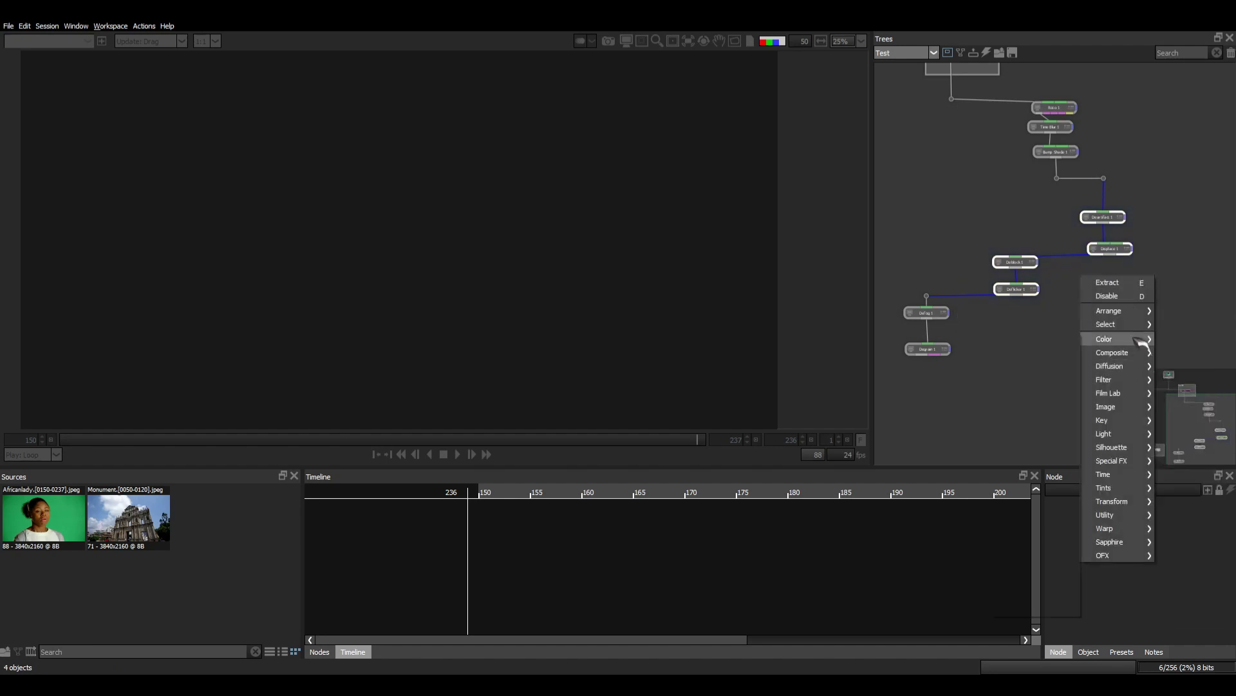
pyautogui.moveTo(1144, 316)
pyautogui.click(1189, 339)
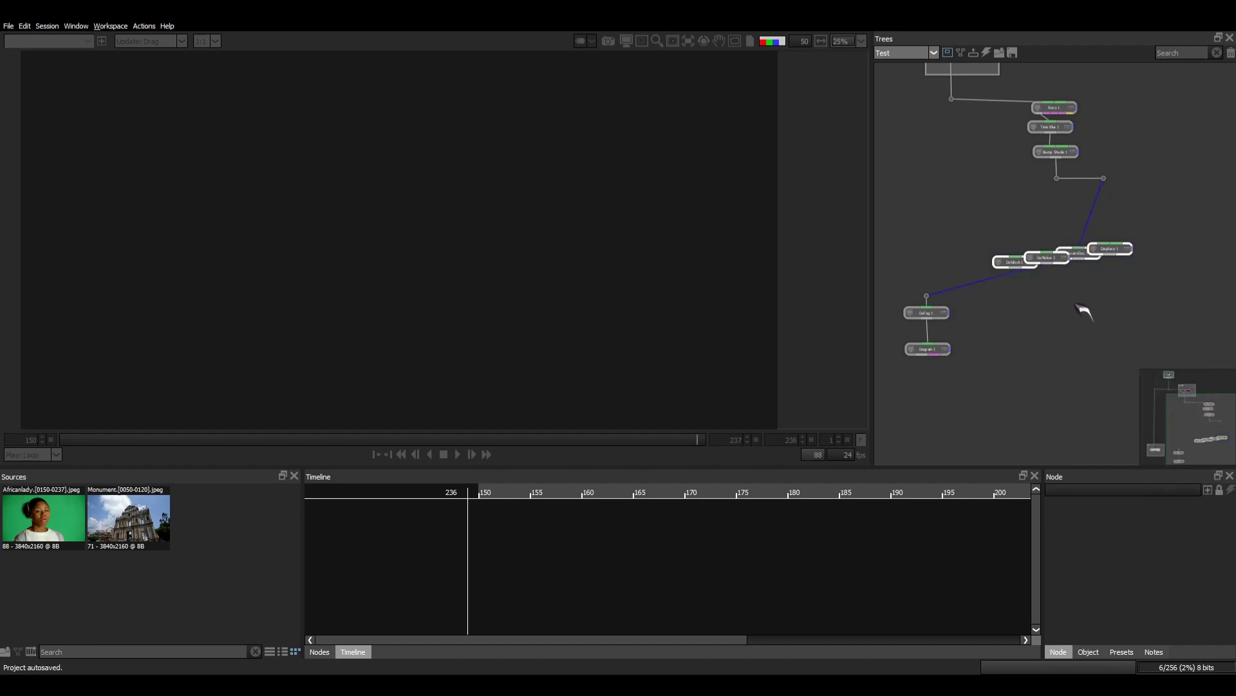
pyautogui.hotkey('ctrl', 'z')
pyautogui.scroll(-2, 1089, 238)
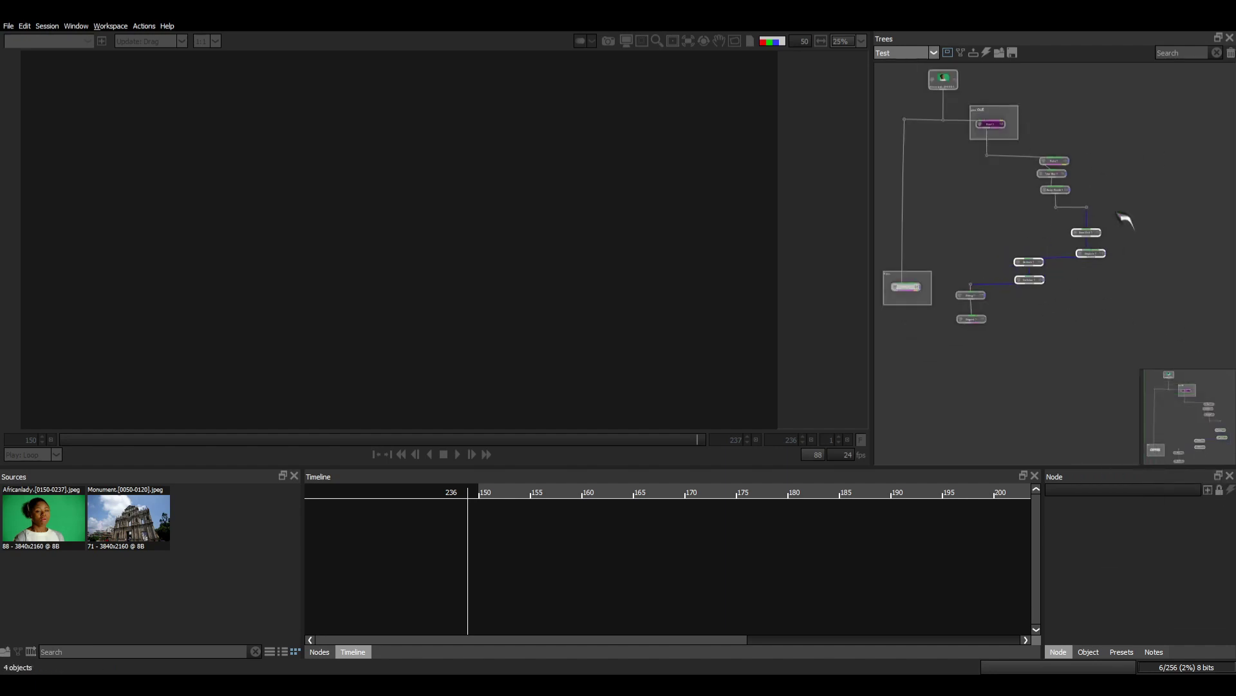
pyautogui.click(1067, 343)
pyautogui.moveTo(1067, 344); pyautogui.dragTo(1104, 379)
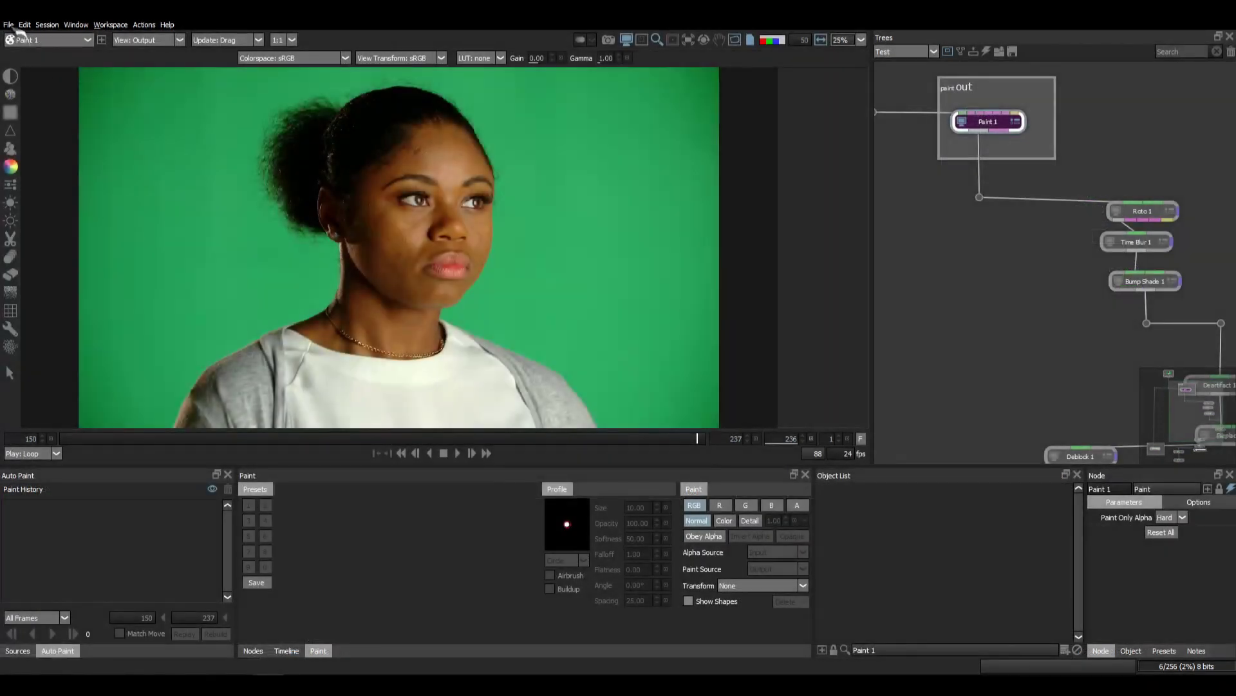
# Open the preferences and review the SFX_SCRIPT_PATH variable in the Environment category
pyautogui.click(9, 25)
pyautogui.click(43, 186)
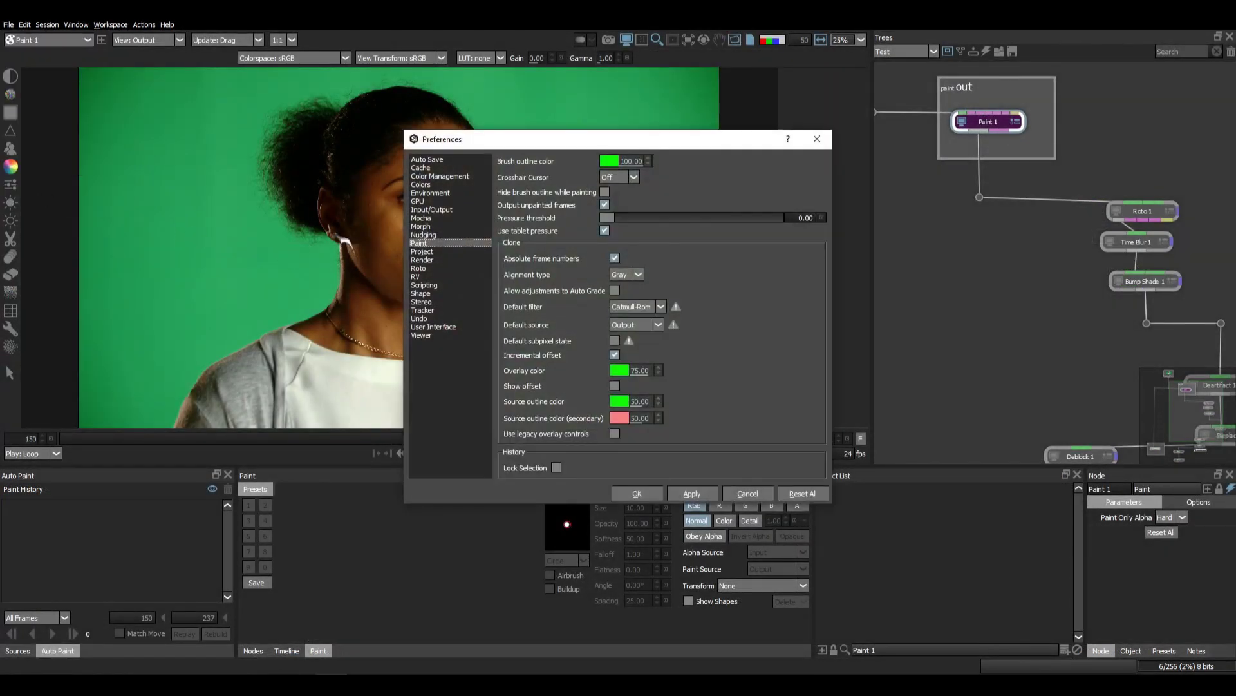
pyautogui.click(430, 193)
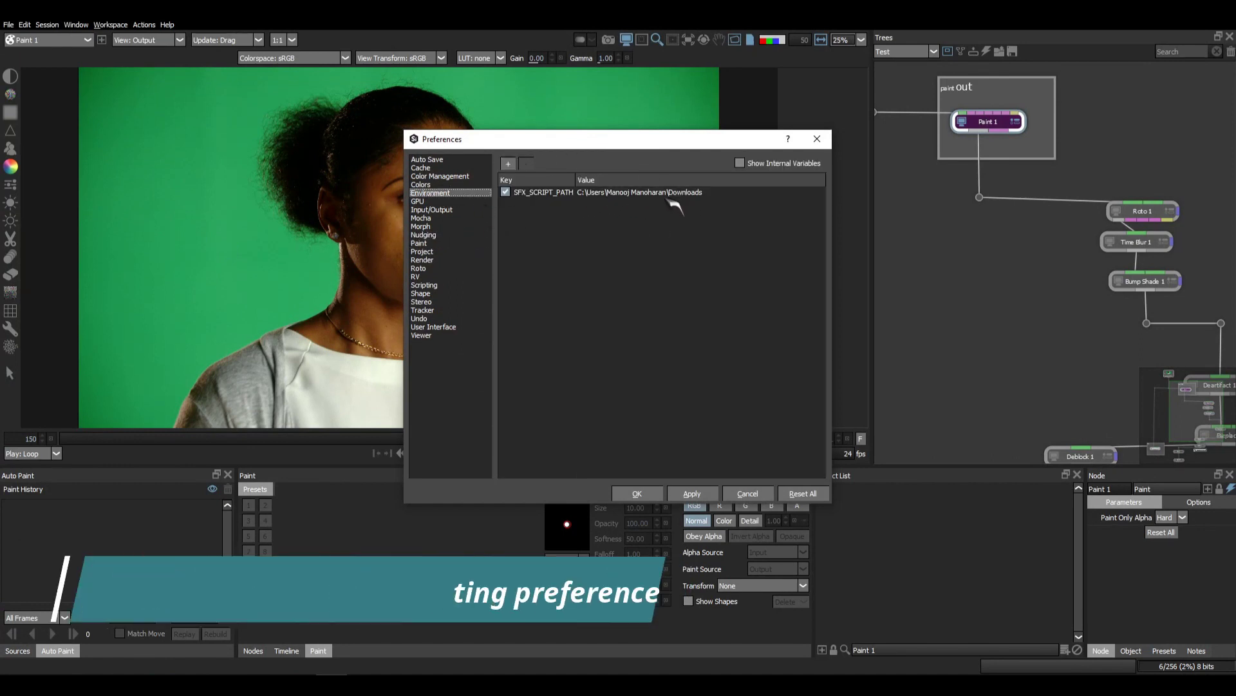
# Enable external scripts in the Scripting preferences, apply the change and close the preferences
pyautogui.click(425, 285)
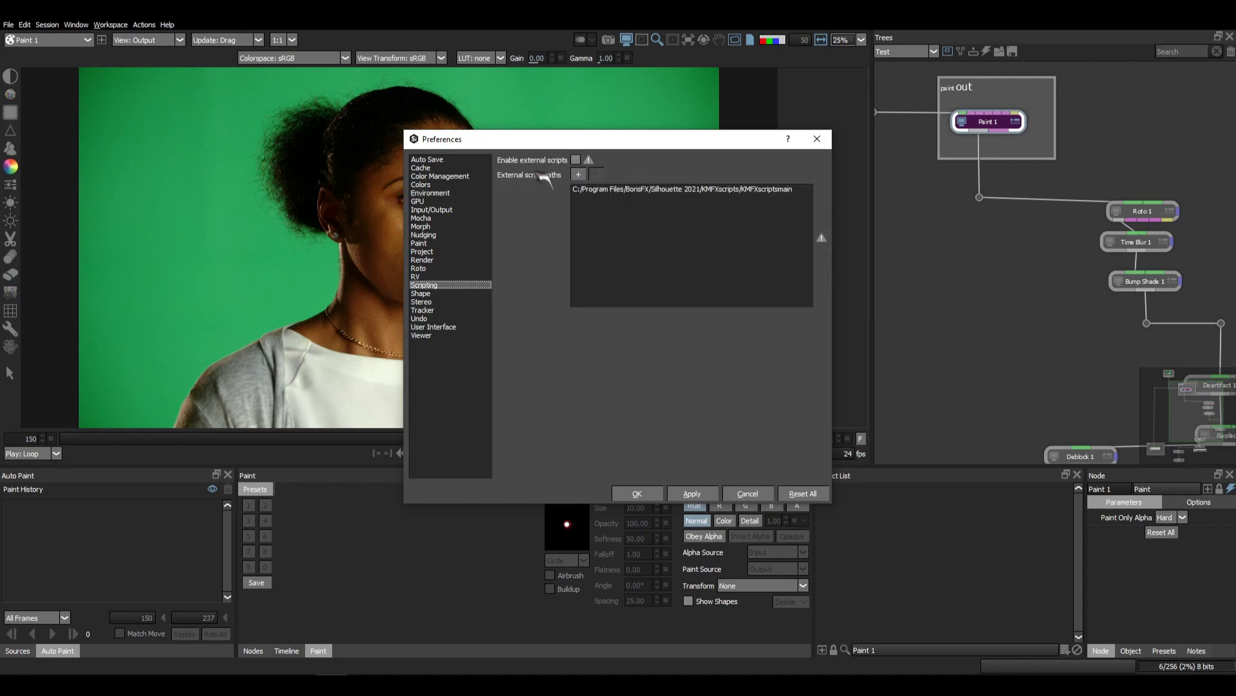
pyautogui.moveTo(541, 139); pyautogui.dragTo(457, 121)
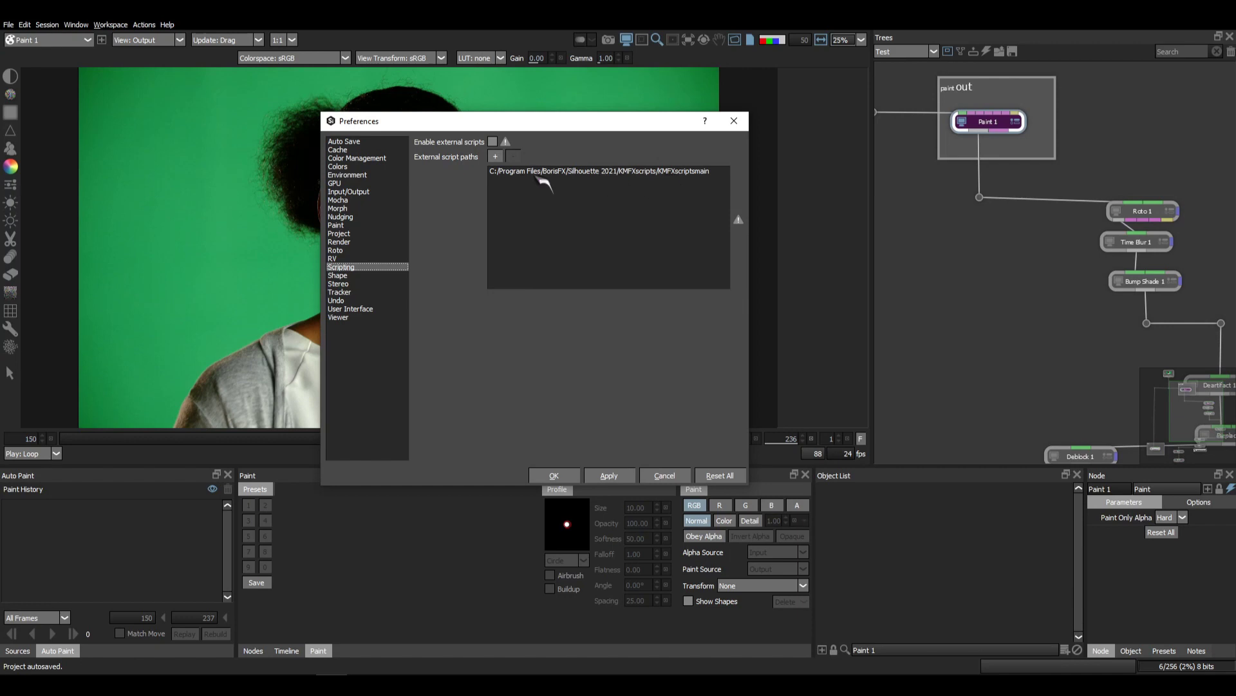
pyautogui.click(495, 142)
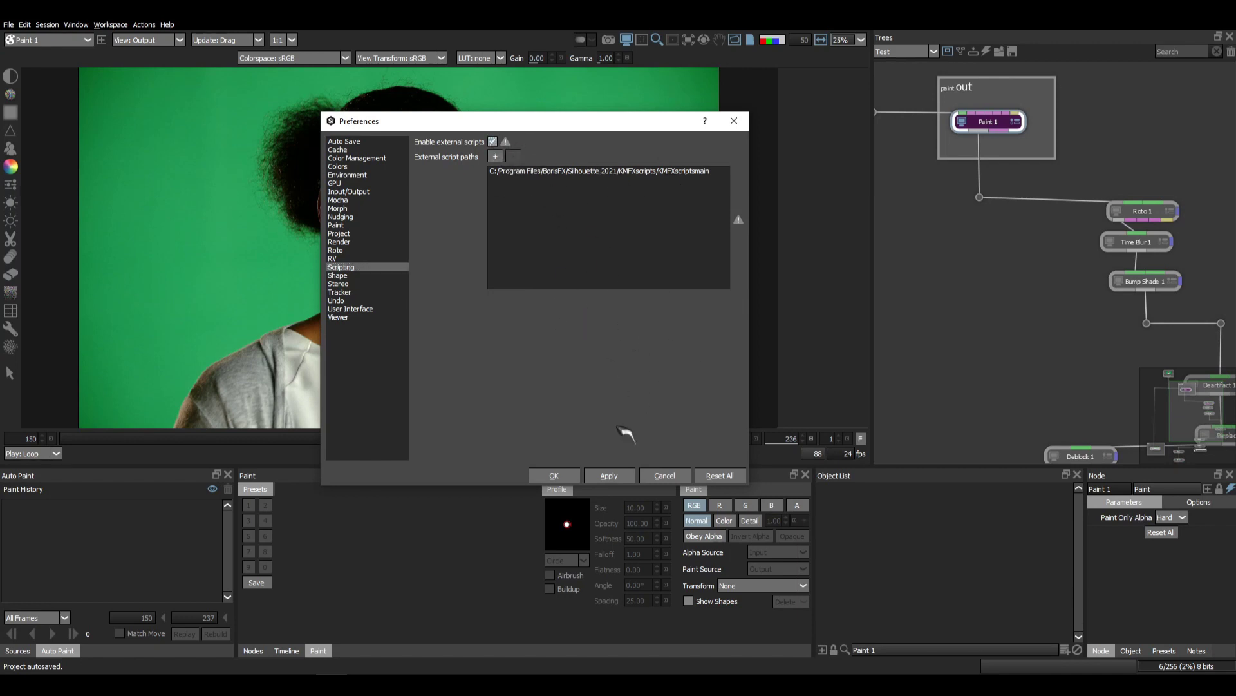
pyautogui.click(611, 476)
pyautogui.click(554, 476)
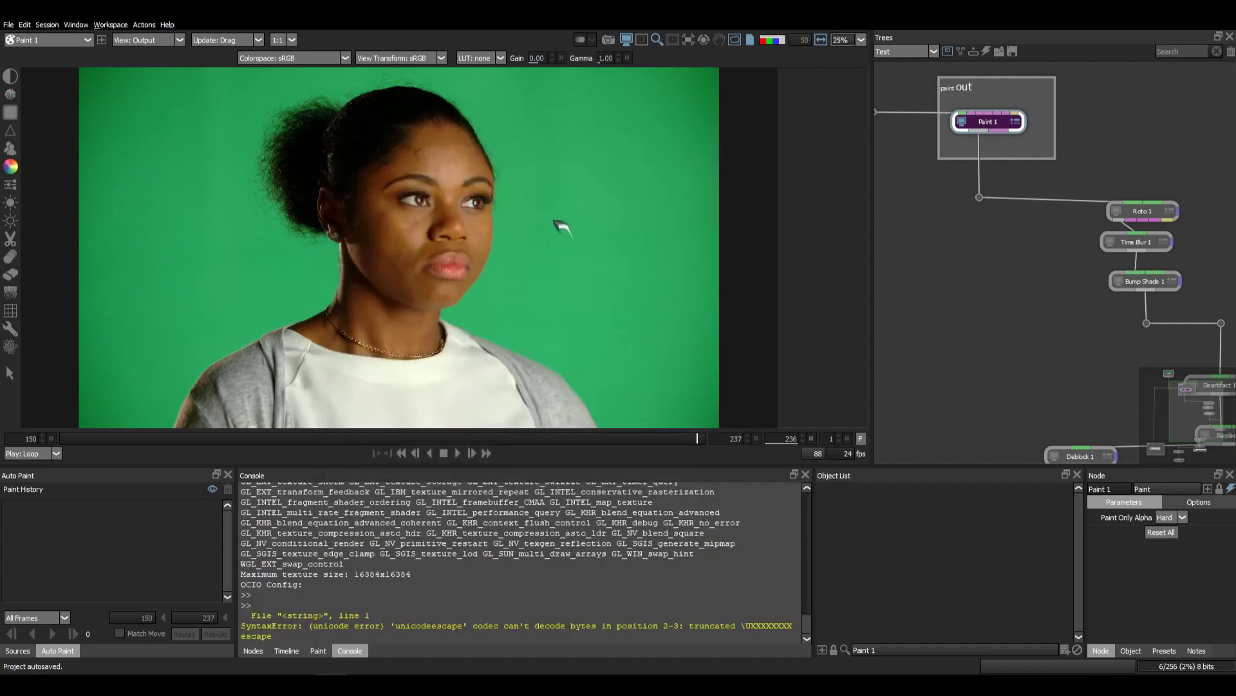
# Restart Silhouette and reopen the existing project Test_v001
pyautogui.click(1230, 24)
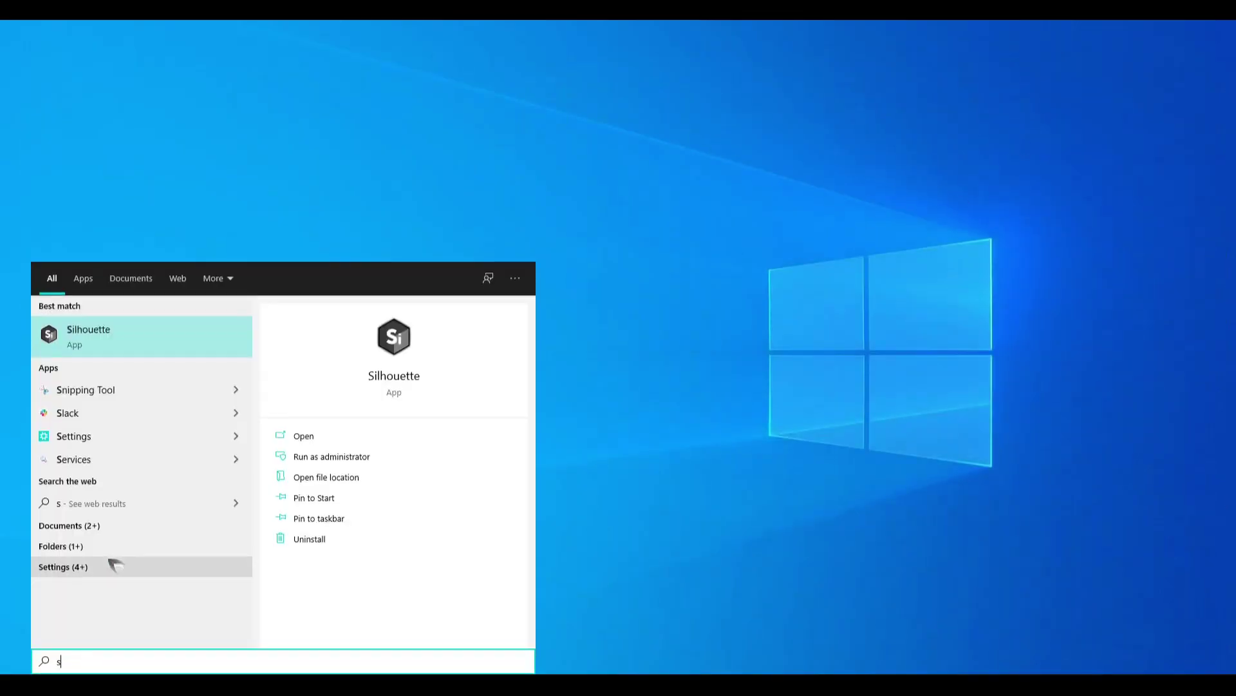
pyautogui.click(110, 347)
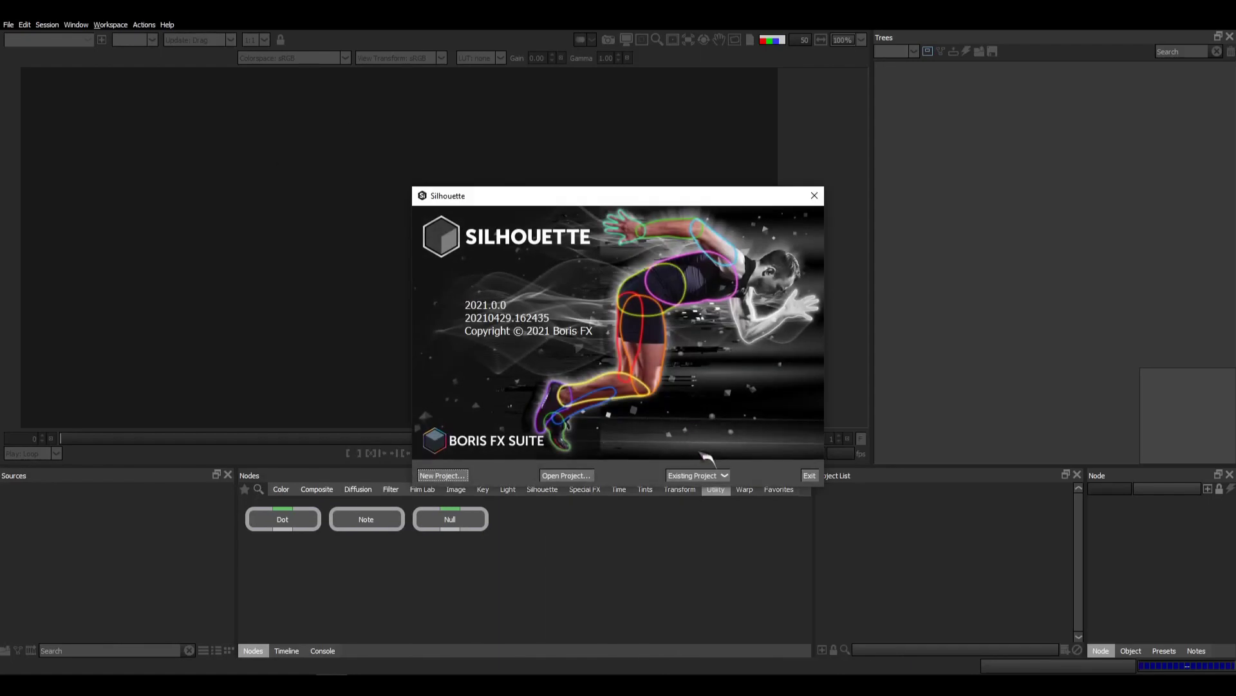
pyautogui.click(704, 475)
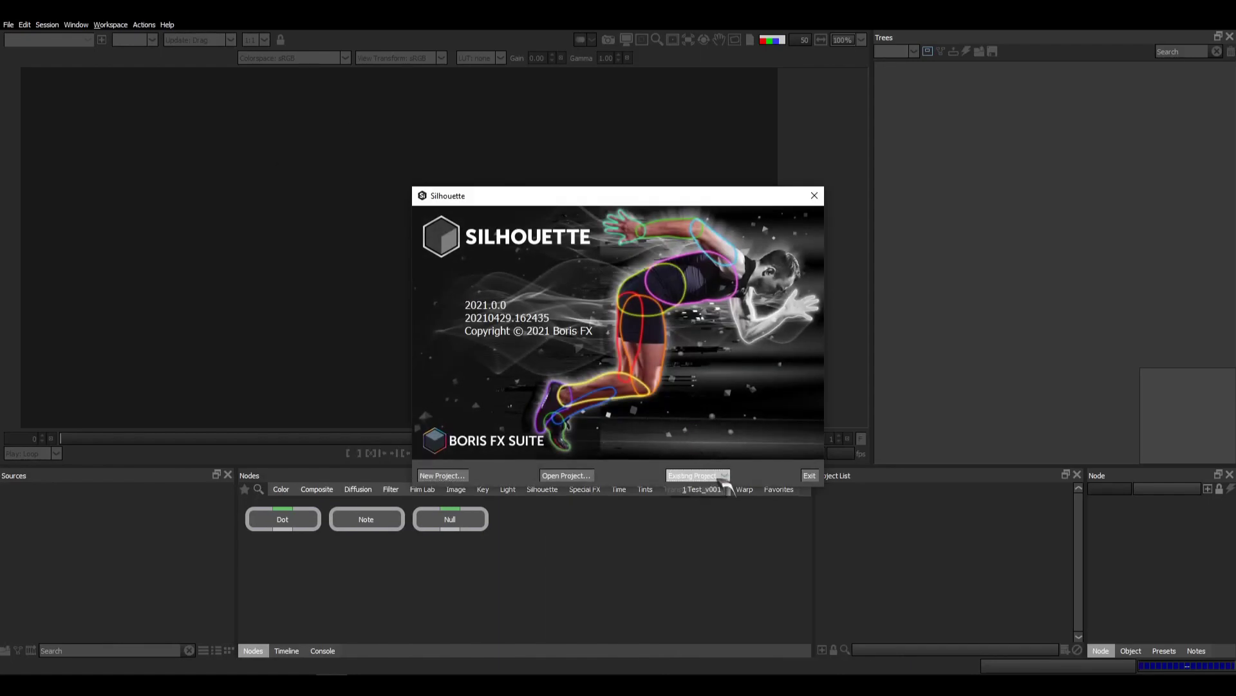
pyautogui.click(716, 491)
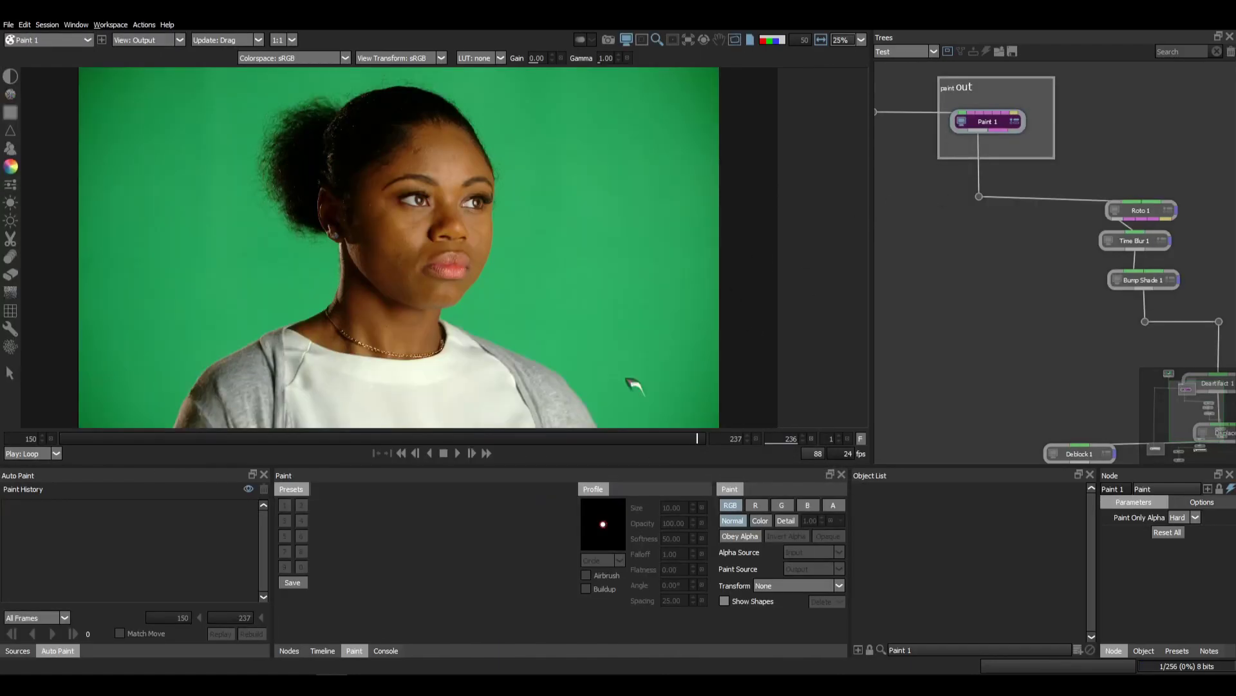
# Review the list of loaded KMFX scripts in the console output
pyautogui.click(386, 650)
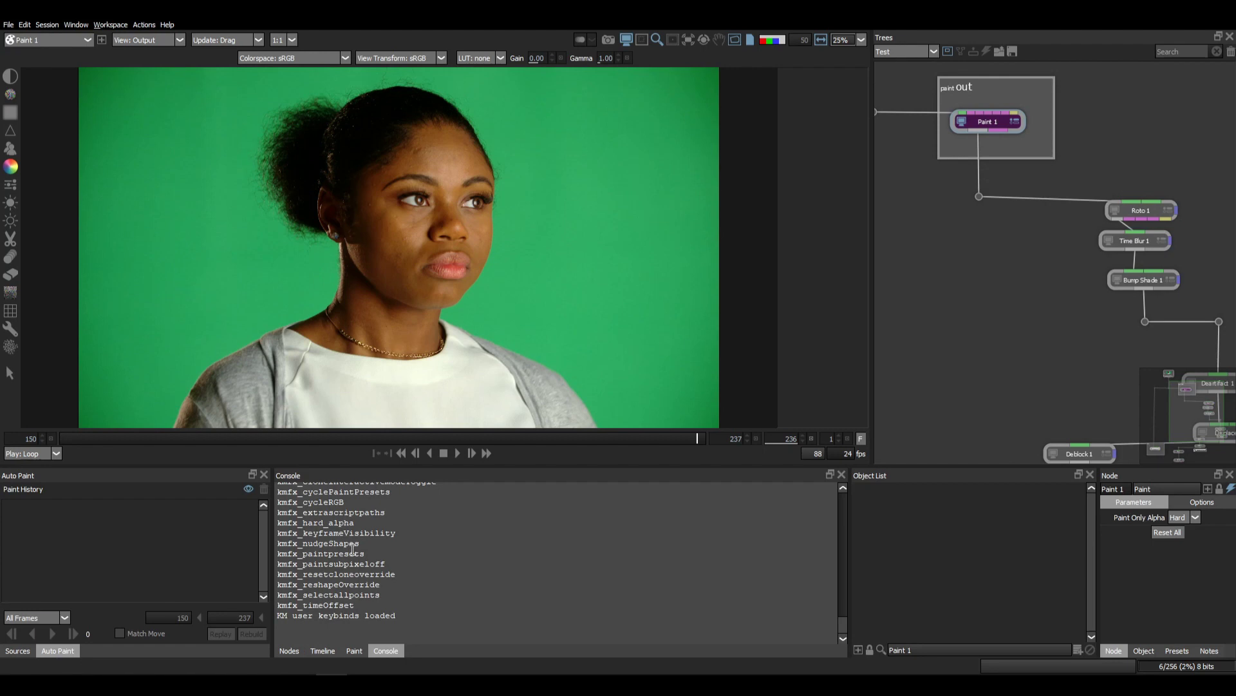
pyautogui.scroll(3, 362, 564)
pyautogui.scroll(-3, 354, 572)
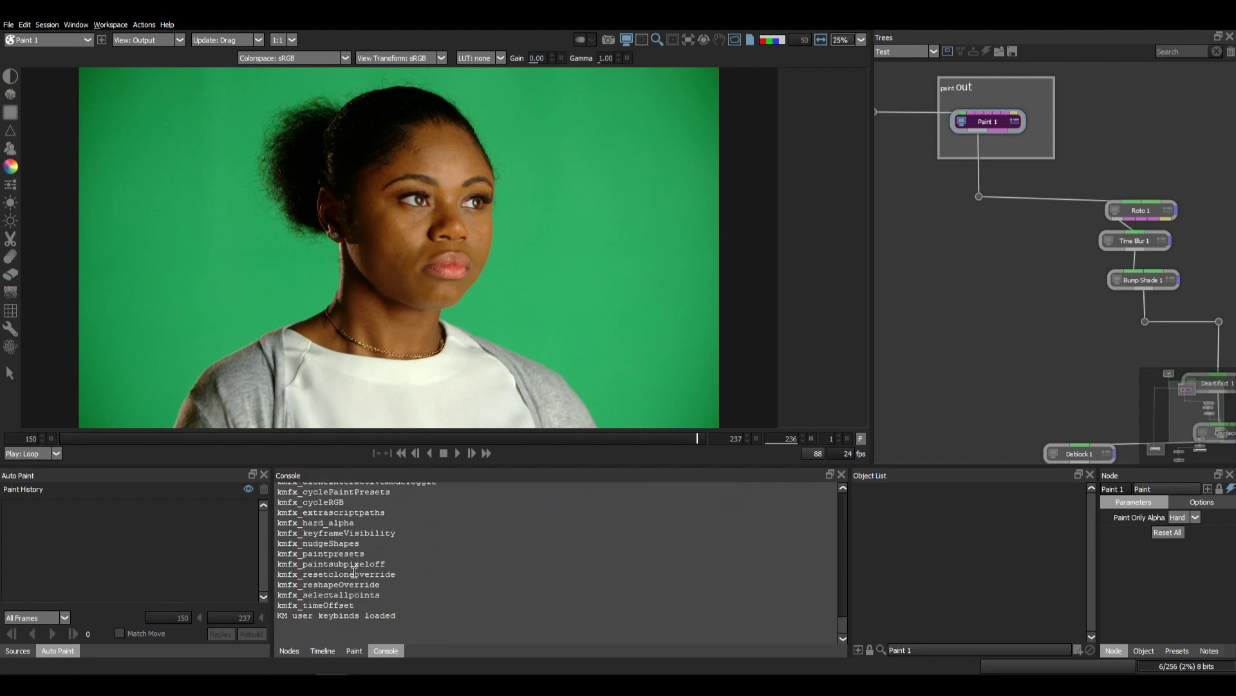
# Examine which KMFX script actions are available while the Paint 1 node is active
pyautogui.click(142, 25)
pyautogui.moveTo(182, 96)
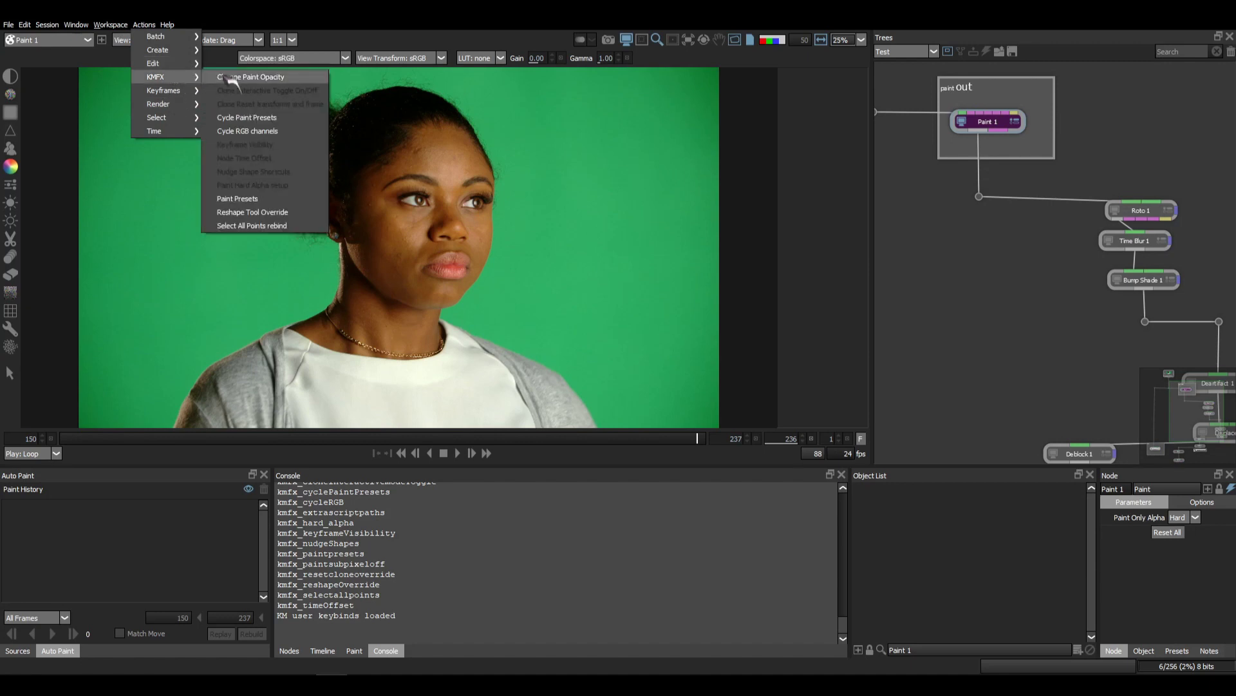
pyautogui.click(998, 303)
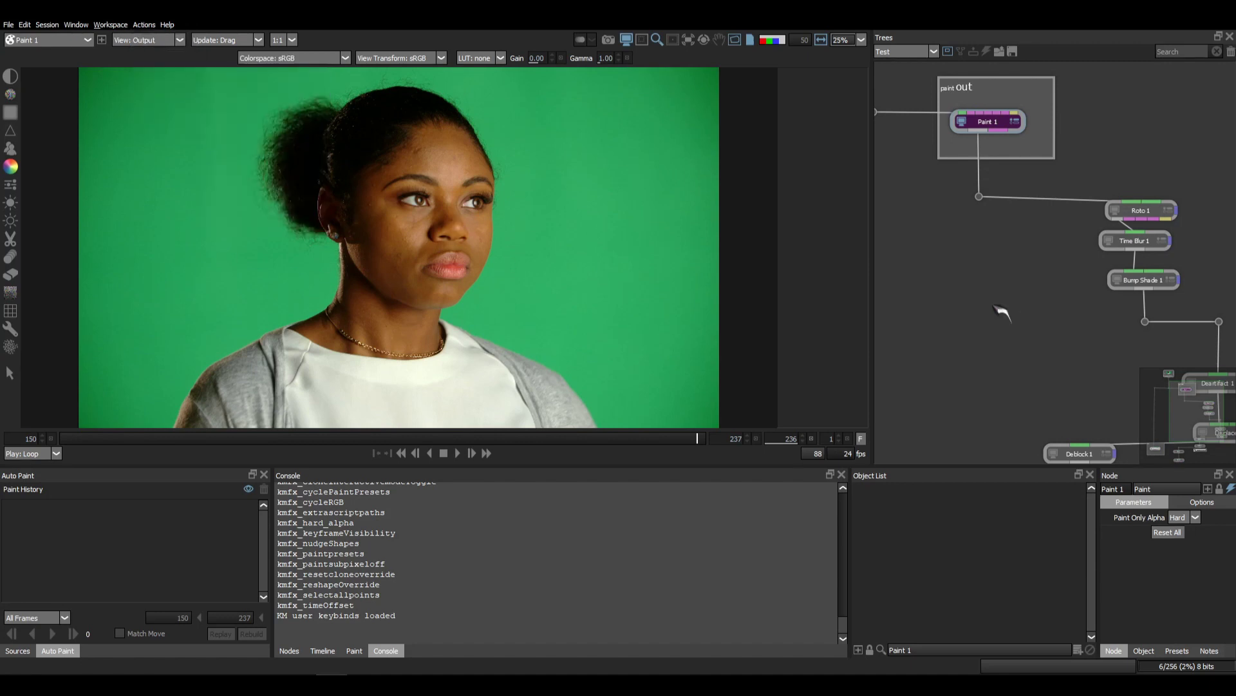
# Select the Roto 2 node and examine which KMFX script actions are available for it
pyautogui.moveTo(997, 308); pyautogui.dragTo(1131, 220)
pyautogui.scroll(-3, 1130, 221)
pyautogui.click(957, 376)
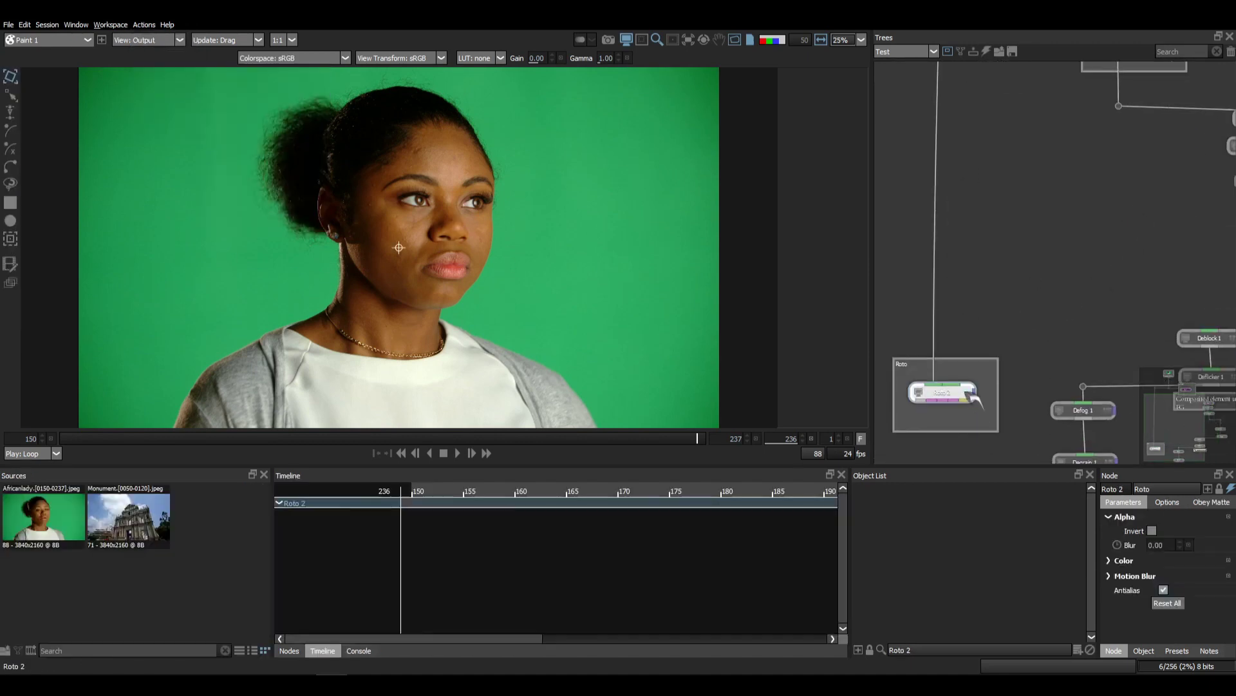
pyautogui.click(149, 26)
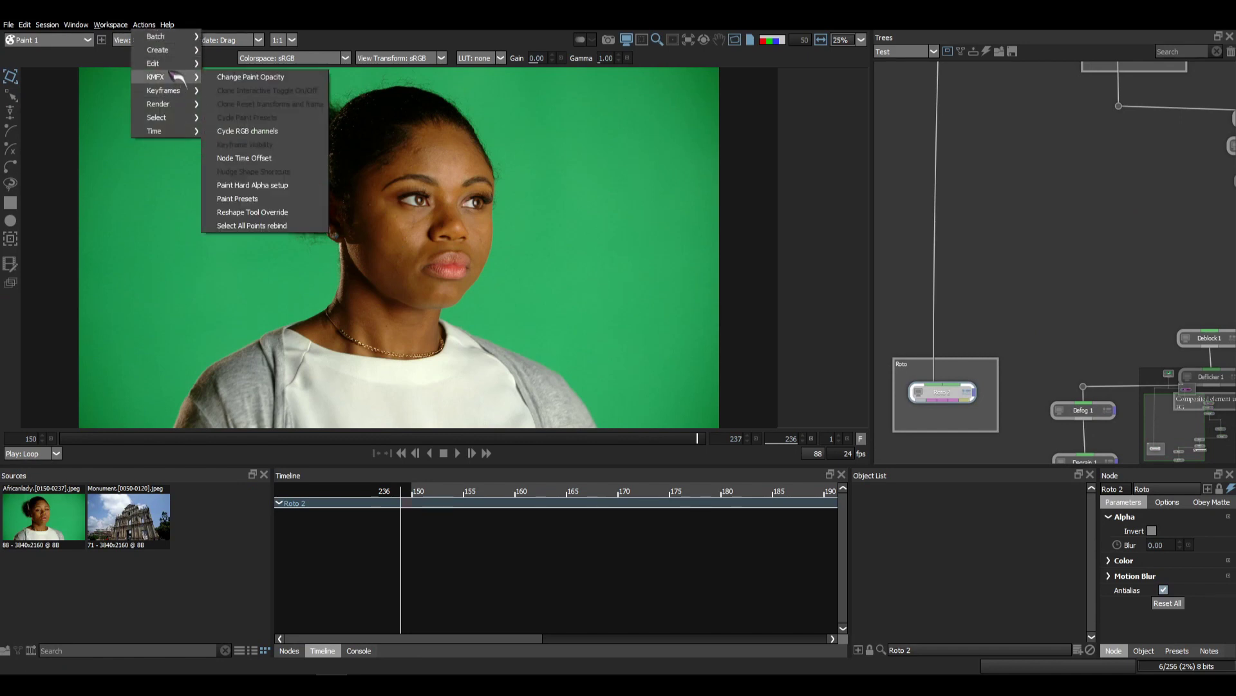
pyautogui.moveTo(171, 82)
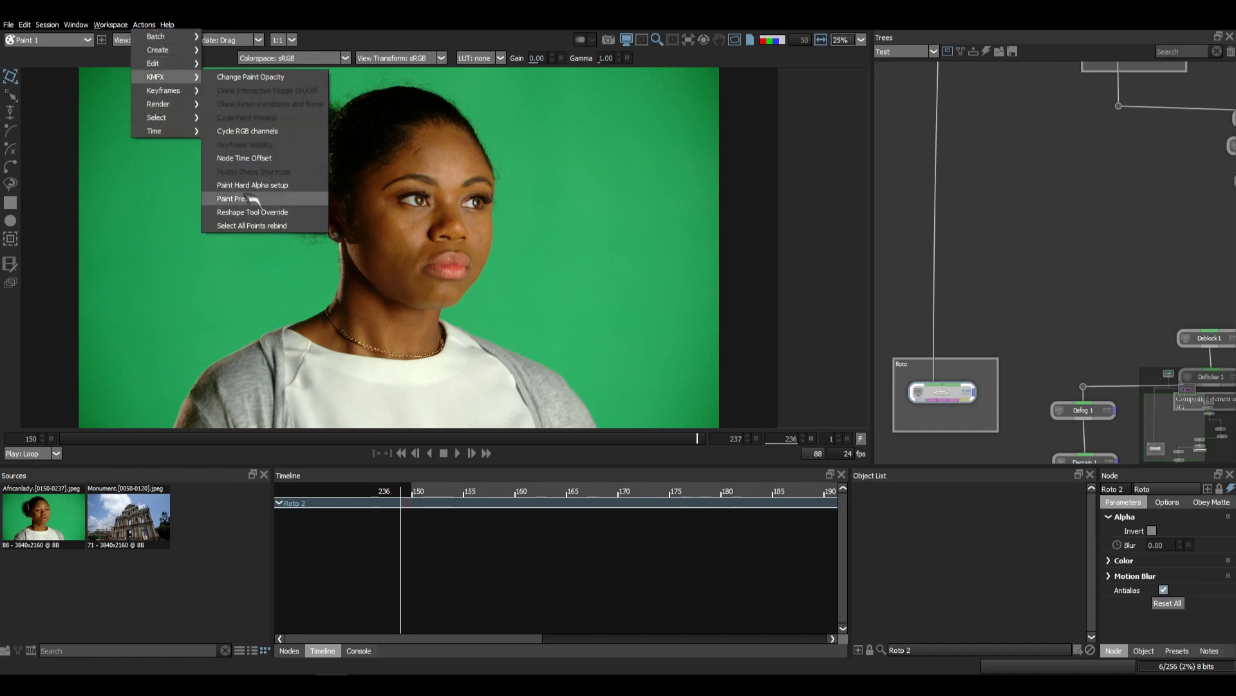
pyautogui.click(978, 210)
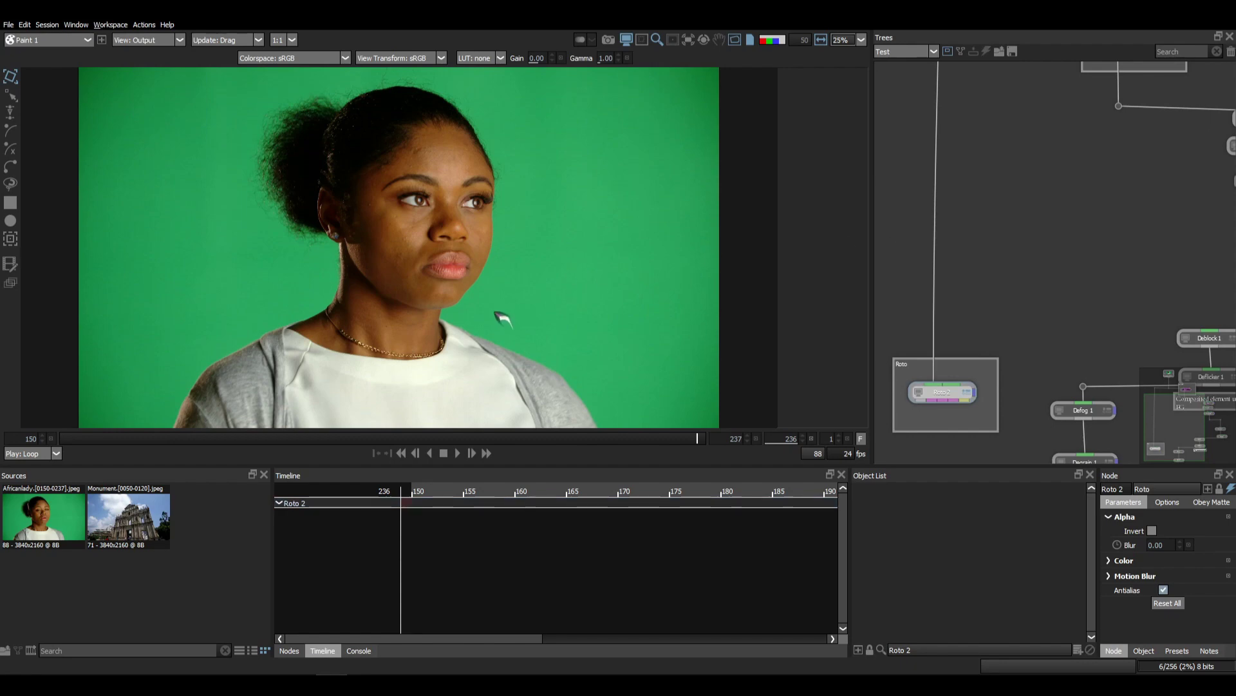